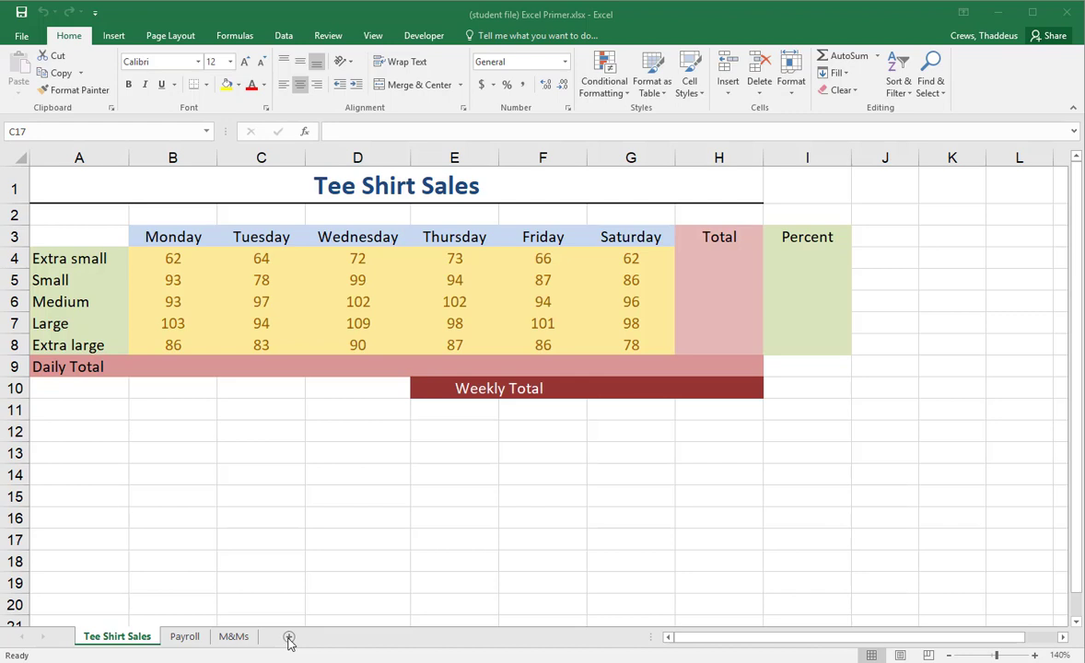
Add a new worksheet and move it ahead of the Tee Shirt Sales sheet.
{"action": "left_click", "coordinate": [290, 642]}
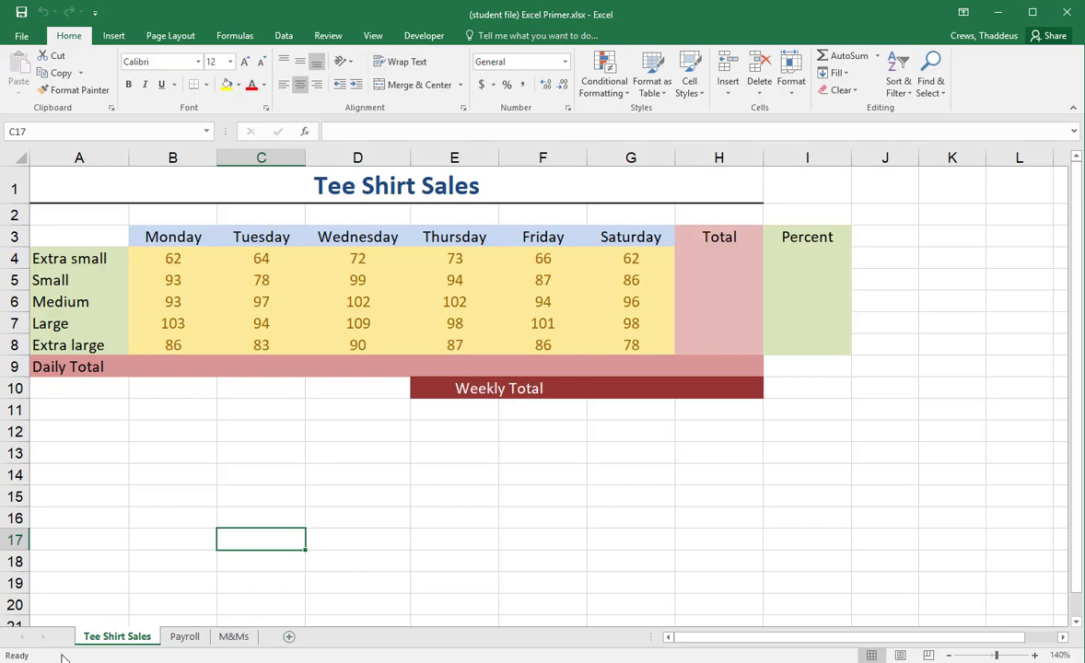
{"action": "left_click", "coordinate": [288, 637]}
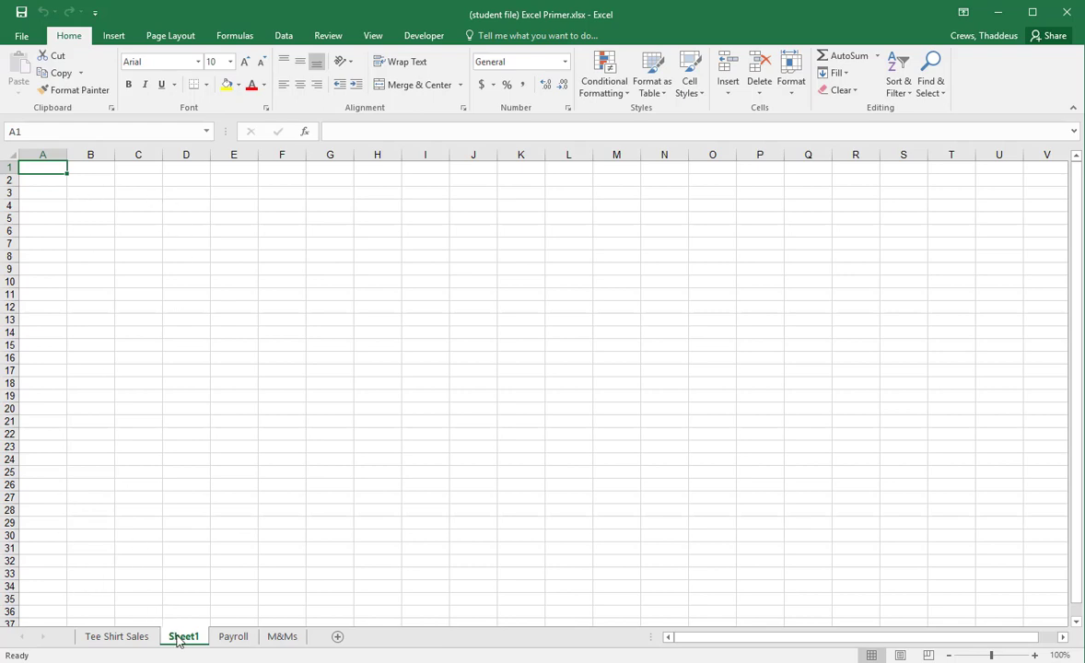
{"action": "left_click_drag", "start_coordinate": [182, 642], "coordinate": [97, 644]}
Rename the new worksheet as Quick Overview.
{"action": "right_click", "coordinate": [95, 643]}
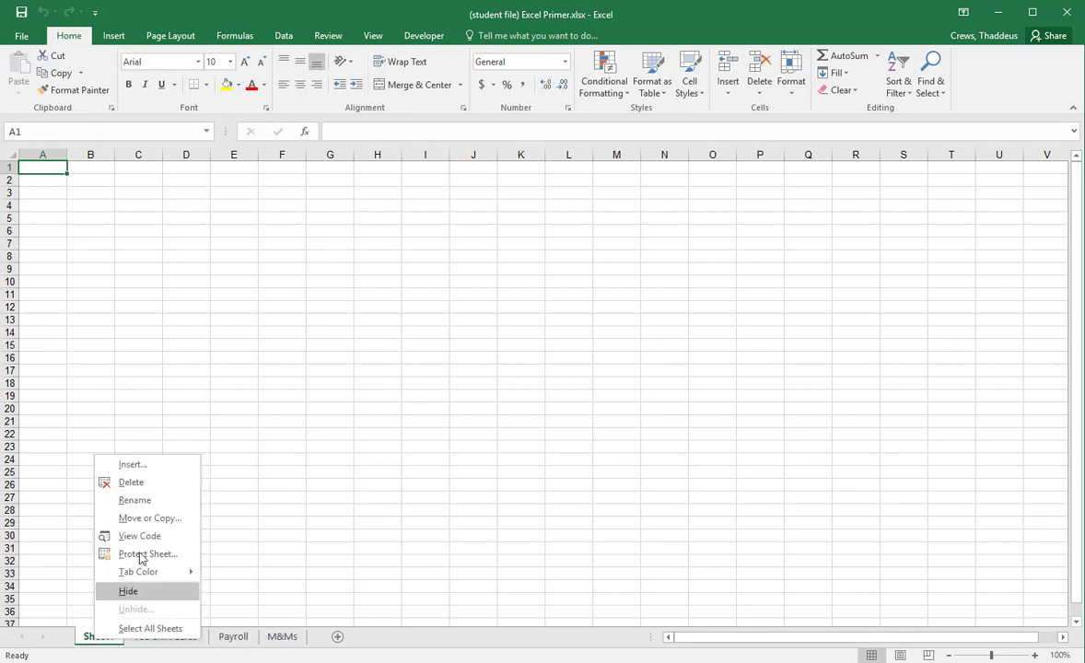
{"action": "left_click", "coordinate": [157, 502]}
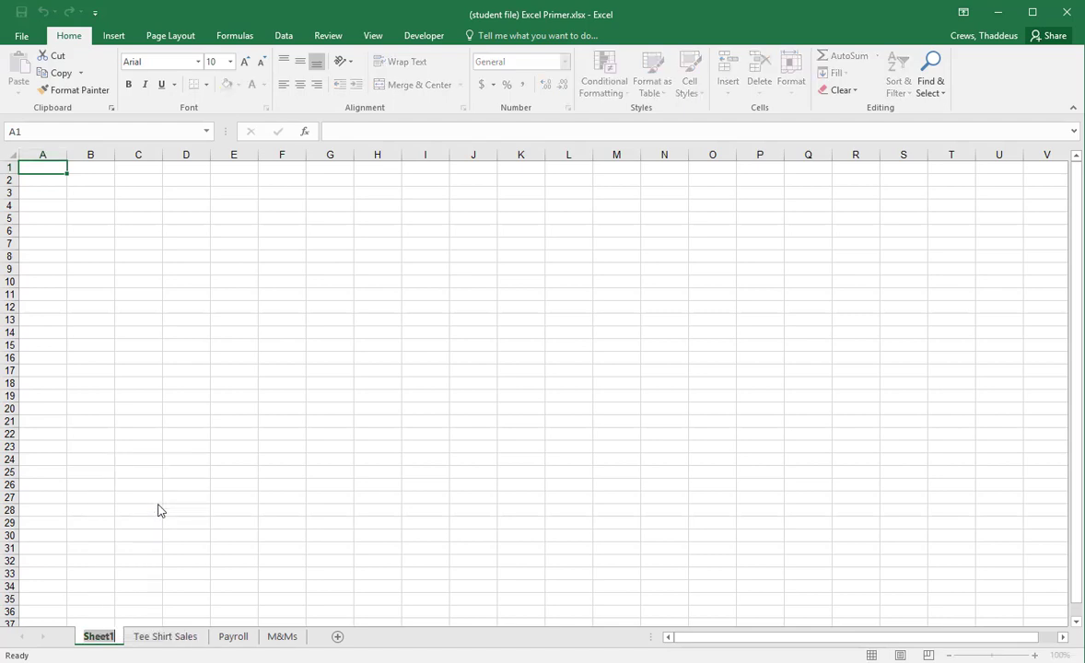
{"action": "type", "text": "Qui"}
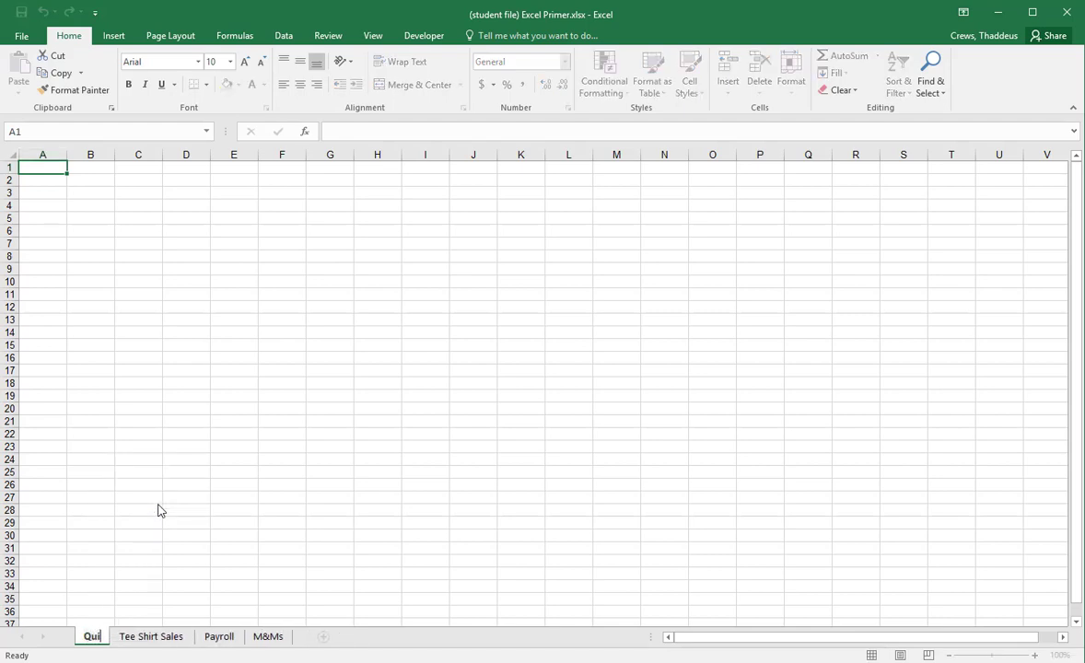
{"action": "type", "text": "ck Overview"}
{"action": "left_click", "coordinate": [317, 521]}
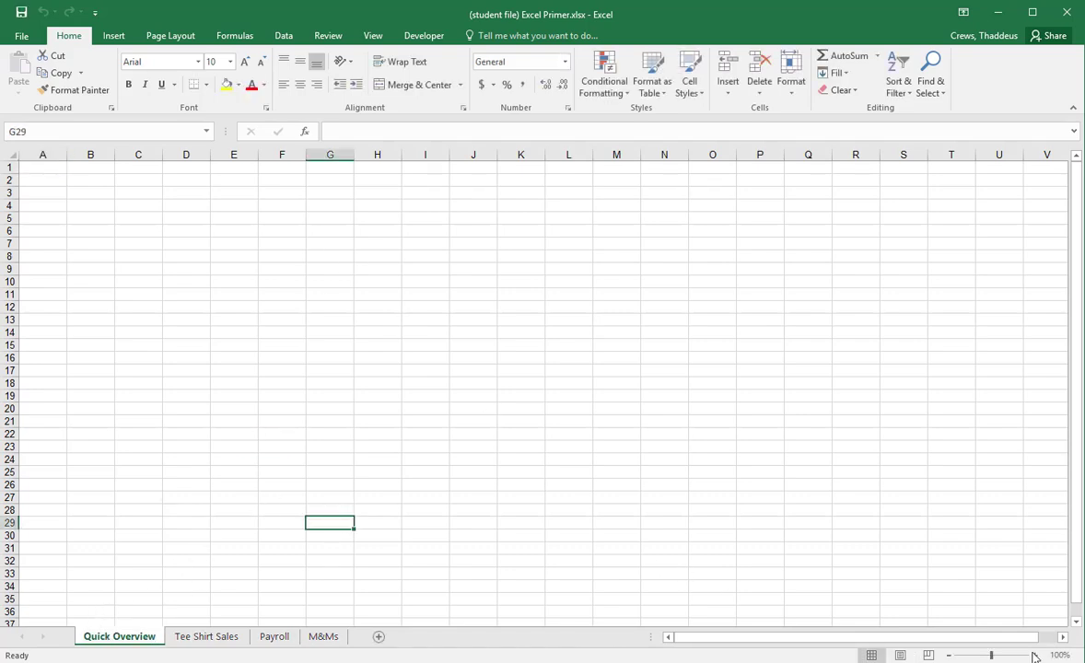
Enlarge the Quick Overview sheet's view to 200% and return to its first rows.
{"action": "left_click", "coordinate": [1035, 655]}
{"action": "left_click", "coordinate": [1035, 655]}
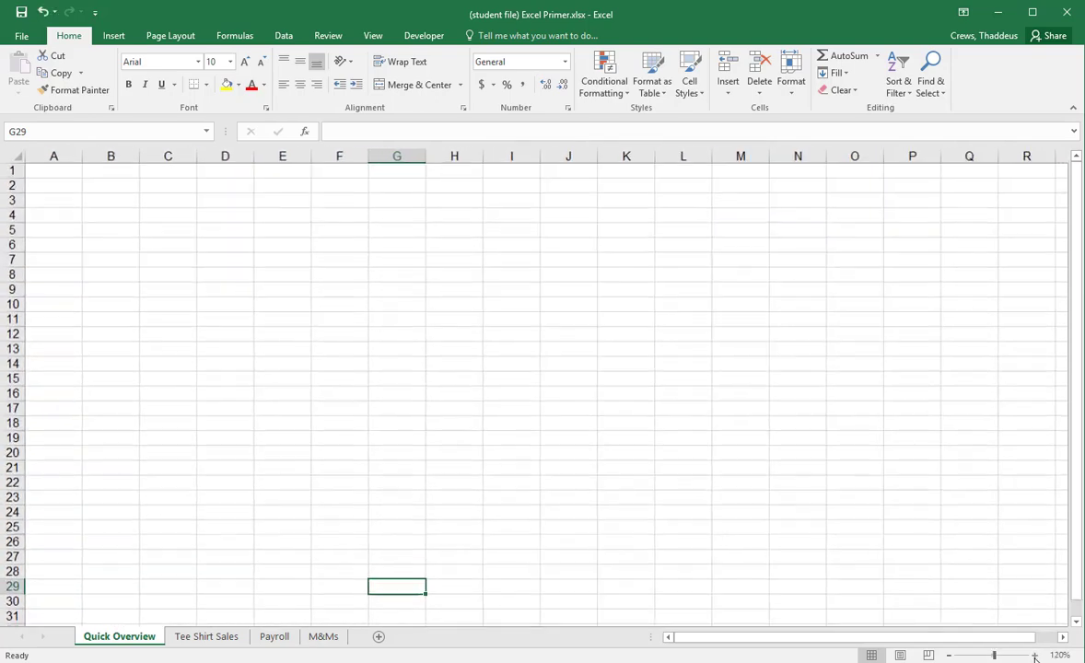
{"action": "left_click", "coordinate": [1035, 655]}
{"action": "left_click", "coordinate": [1036, 655]}
{"action": "left_click", "coordinate": [1036, 655]}
{"action": "left_click", "coordinate": [1035, 655]}
{"action": "left_click", "coordinate": [1036, 655]}
{"action": "left_click", "coordinate": [1036, 655]}
{"action": "left_click", "coordinate": [1035, 655]}
{"action": "left_click", "coordinate": [1036, 655]}
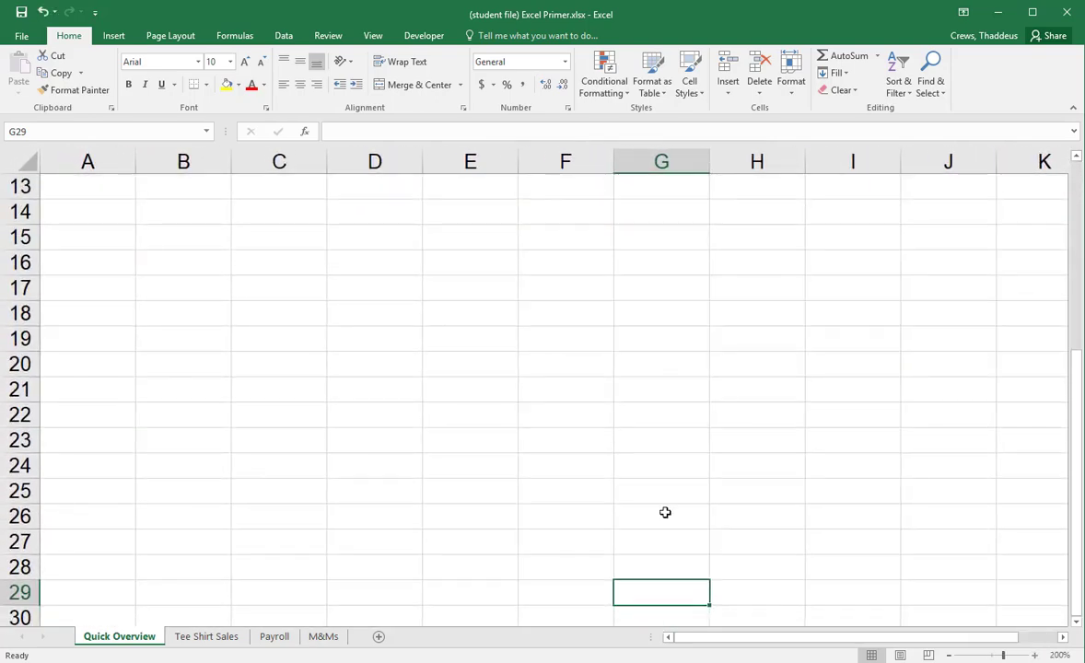
{"action": "left_click", "coordinate": [196, 284]}
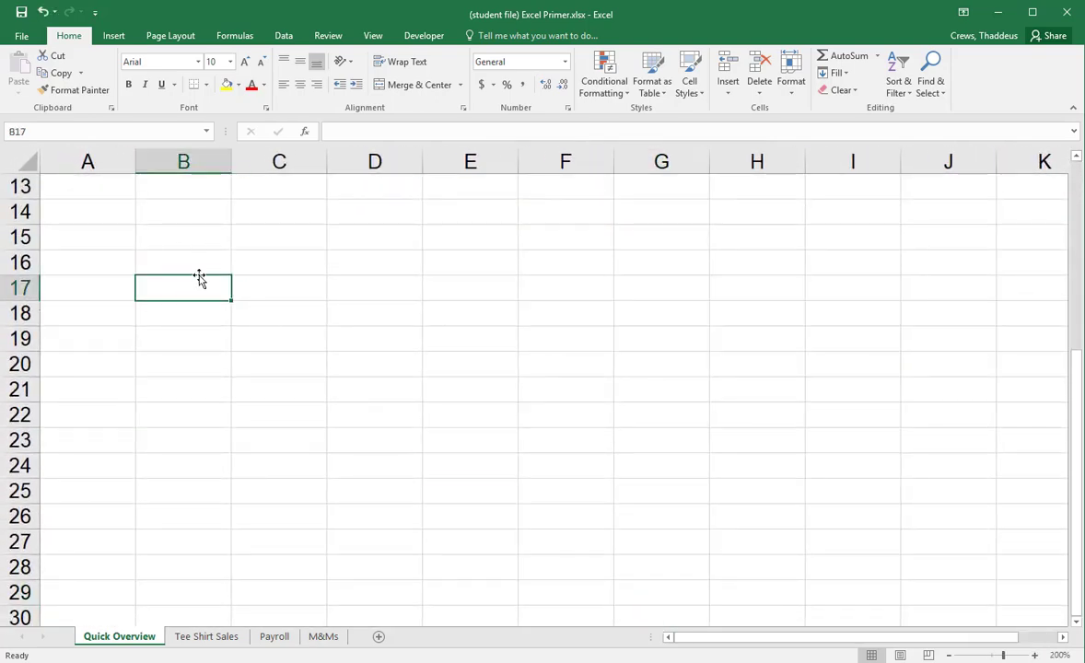
{"action": "scroll", "coordinate": [201, 279], "scroll_direction": "up", "scroll_amount": 4}
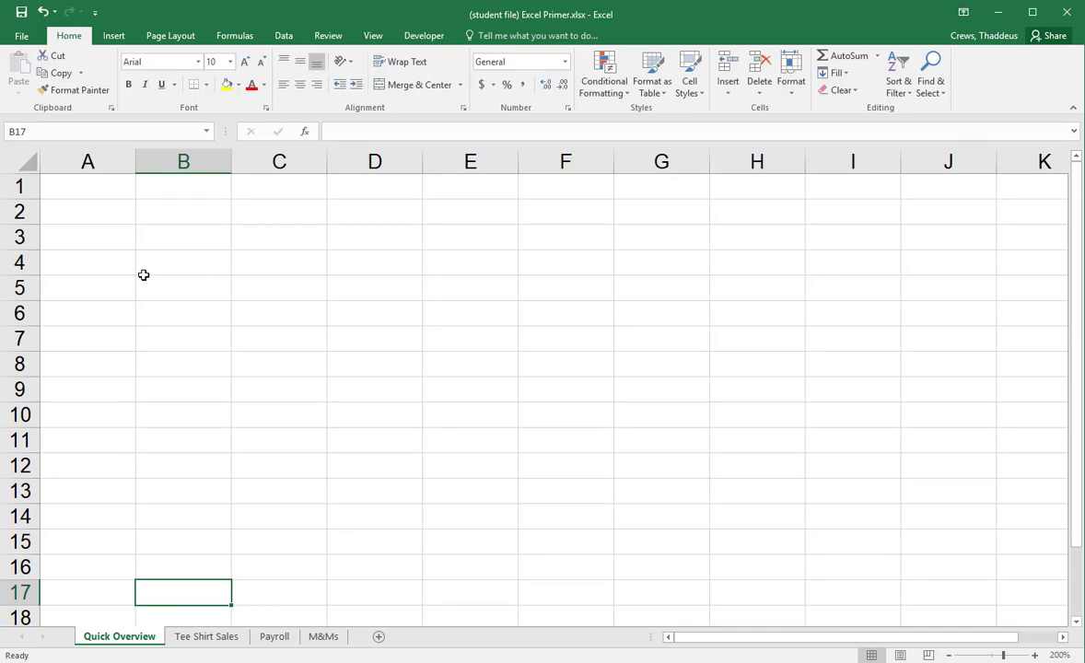
Highlight columns A through D one at a time, and rows 1 through 3 likewise, to examine the grid layout.
{"action": "left_click", "coordinate": [90, 160]}
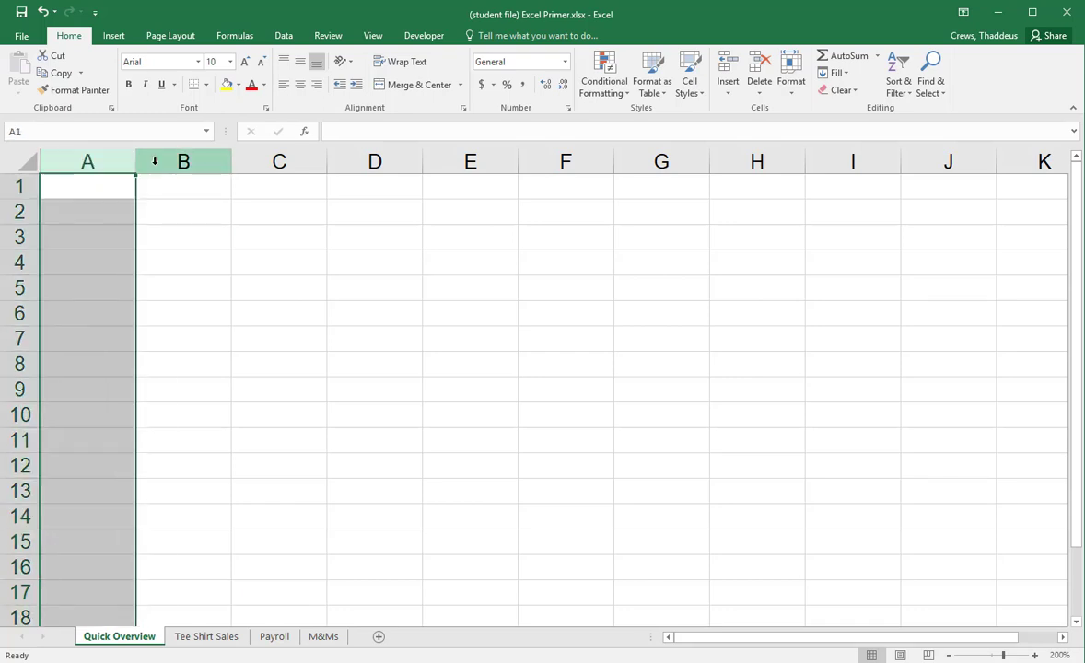
{"action": "left_click", "coordinate": [194, 162]}
{"action": "left_click", "coordinate": [259, 161]}
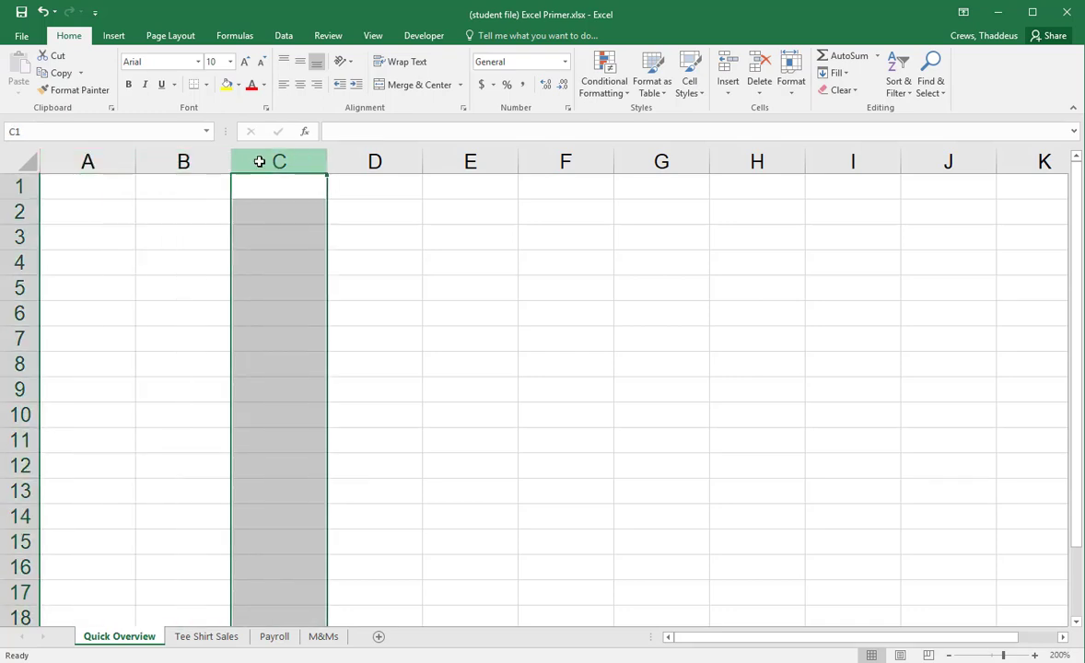
{"action": "left_click", "coordinate": [375, 163]}
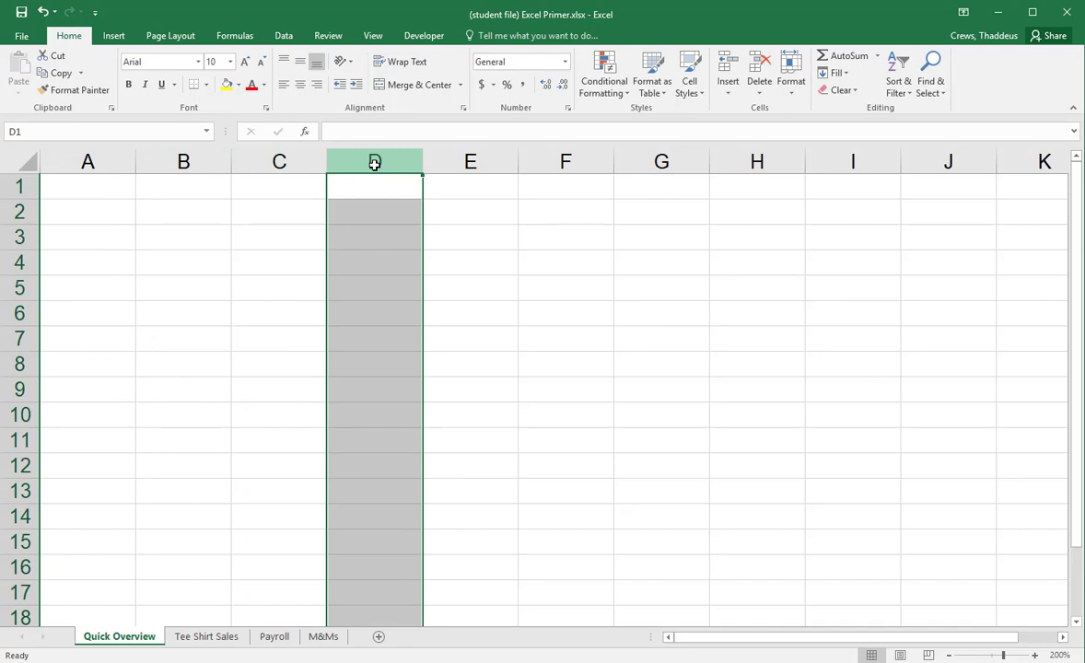
{"action": "left_click", "coordinate": [19, 186]}
{"action": "left_click", "coordinate": [18, 212]}
{"action": "left_click", "coordinate": [18, 237]}
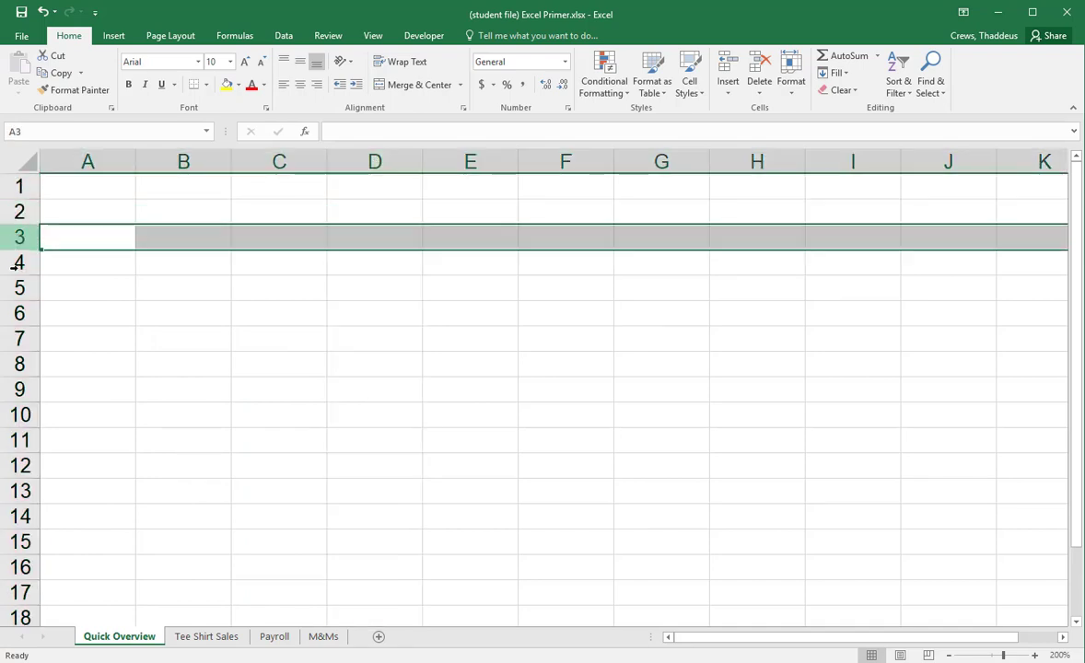
Enter the labels Hours, Rate and Pay in cells C5 to C7.
{"action": "left_click", "coordinate": [283, 286]}
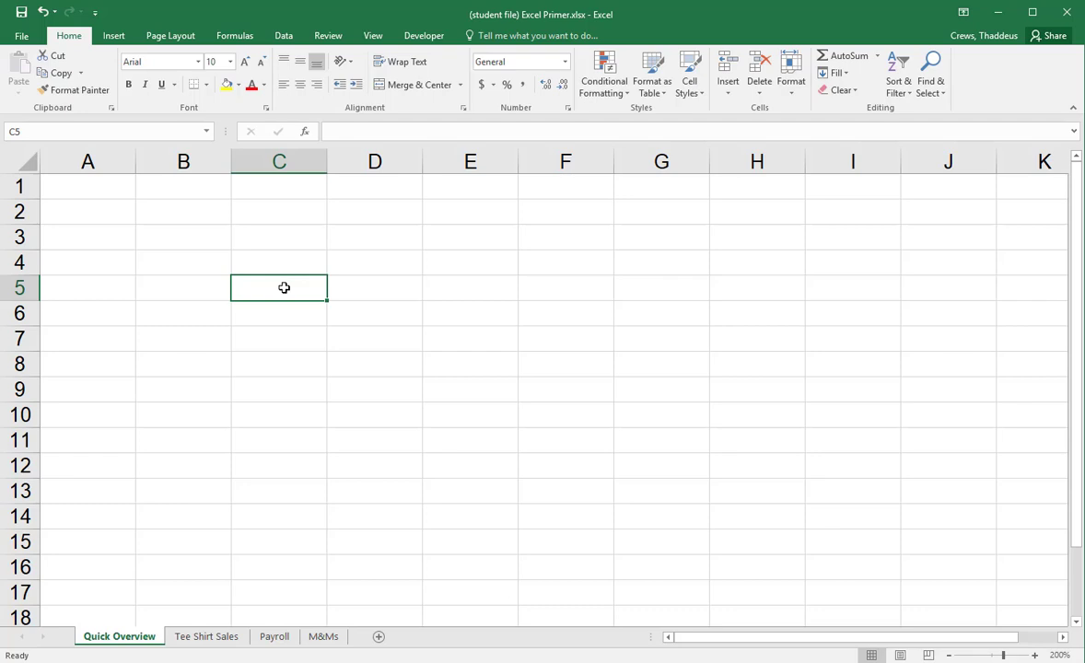
{"action": "type", "text": "Hours"}
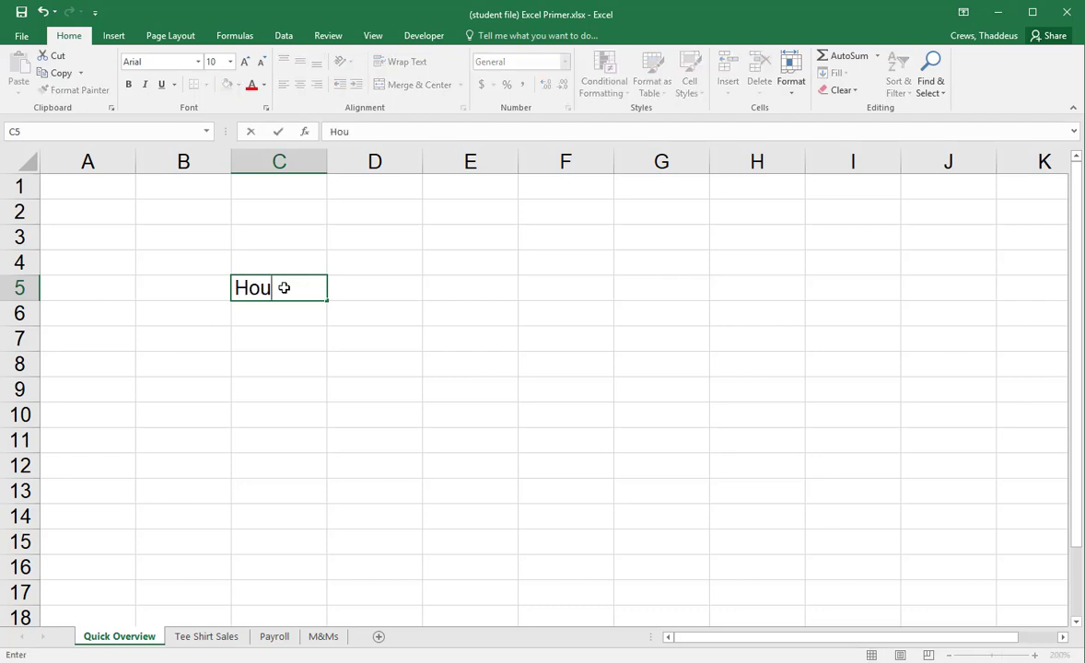
{"action": "key", "text": "Return"}
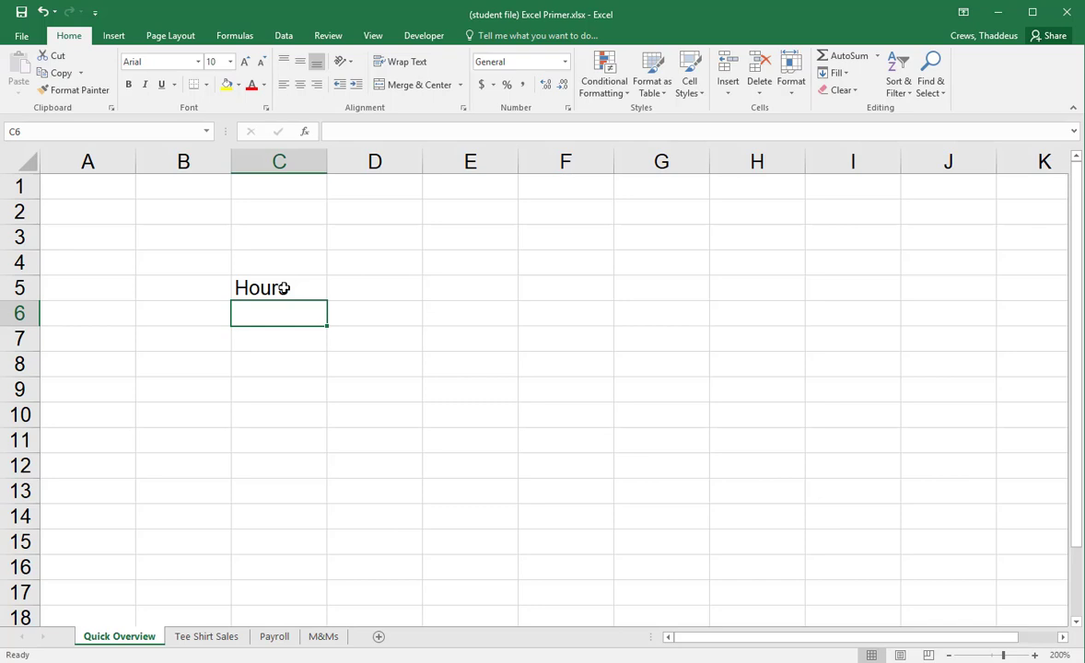
{"action": "type", "text": "Rate"}
{"action": "key", "text": "Return"}
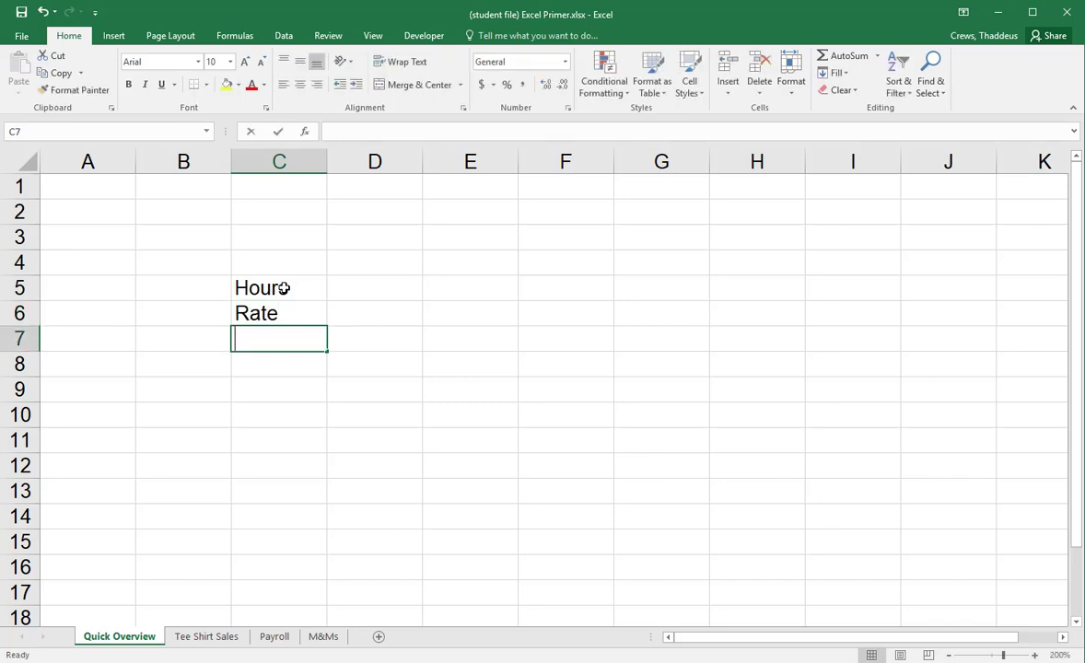
{"action": "type", "text": "Pay"}
Enter 10 for the hours in D5 and 10 for the rate in D6.
{"action": "key", "text": "Up"}
{"action": "key", "text": "Up"}
{"action": "key", "text": "Right"}
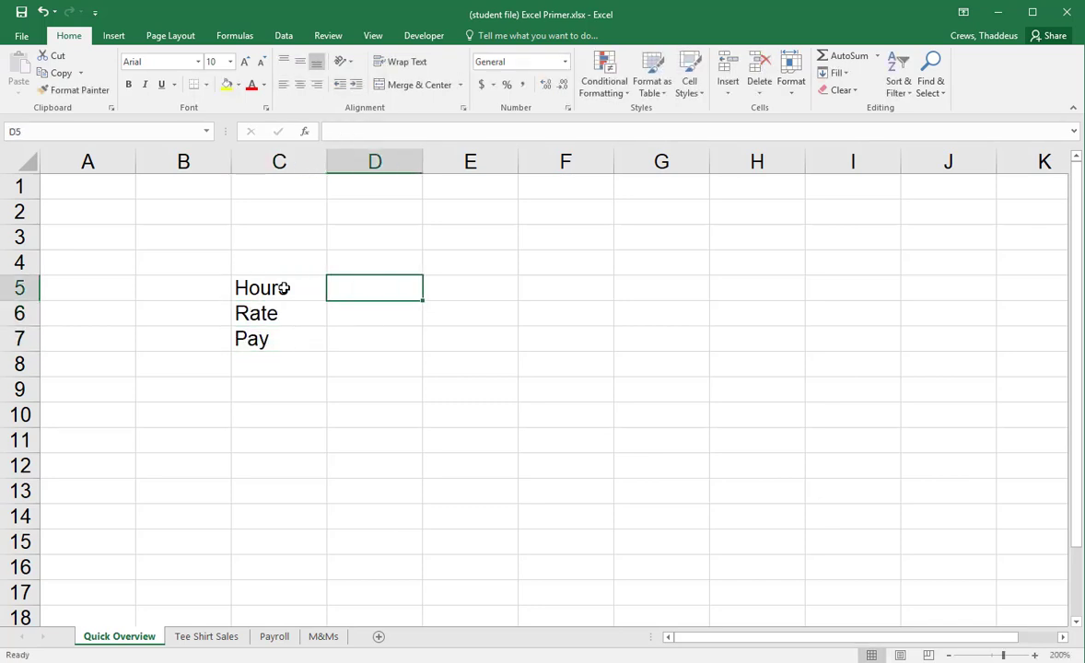
{"action": "type", "text": "10"}
{"action": "key", "text": "Return"}
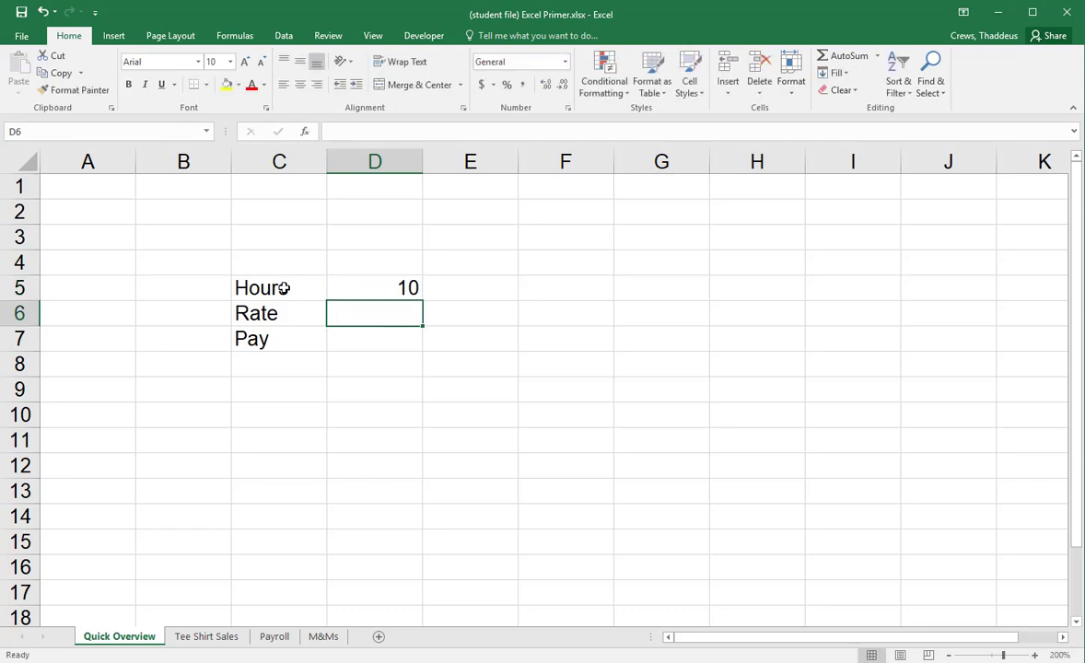
{"action": "type", "text": "10"}
{"action": "key", "text": "Return"}
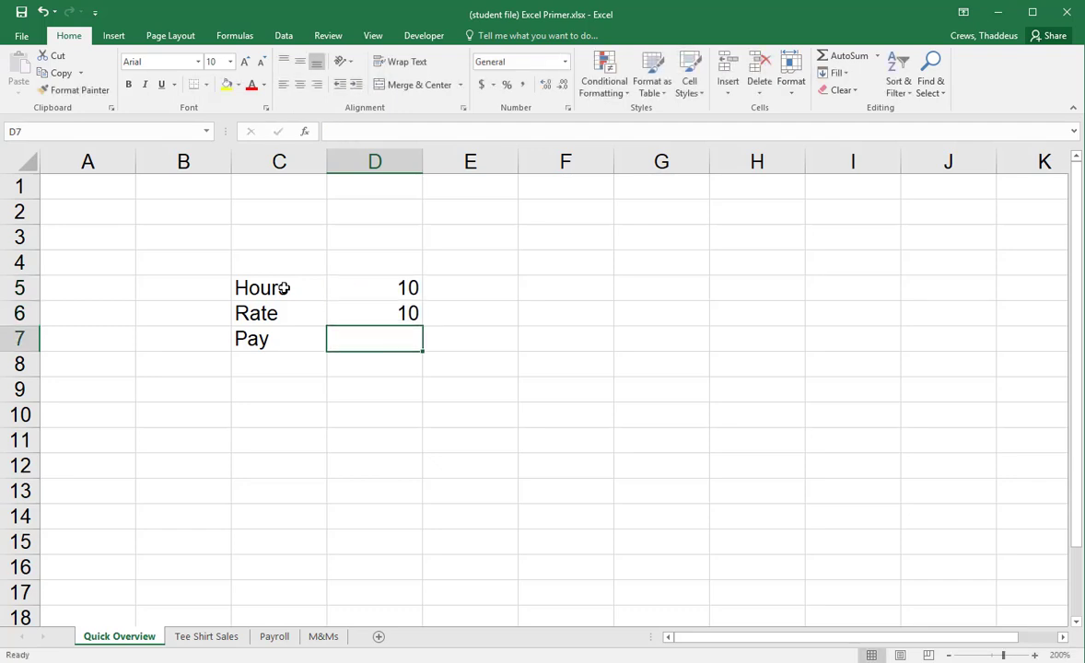
Highlight the text labels in C5:C7 and the numeric values in D5:D6.
{"action": "left_click_drag", "start_coordinate": [285, 289], "coordinate": [273, 332]}
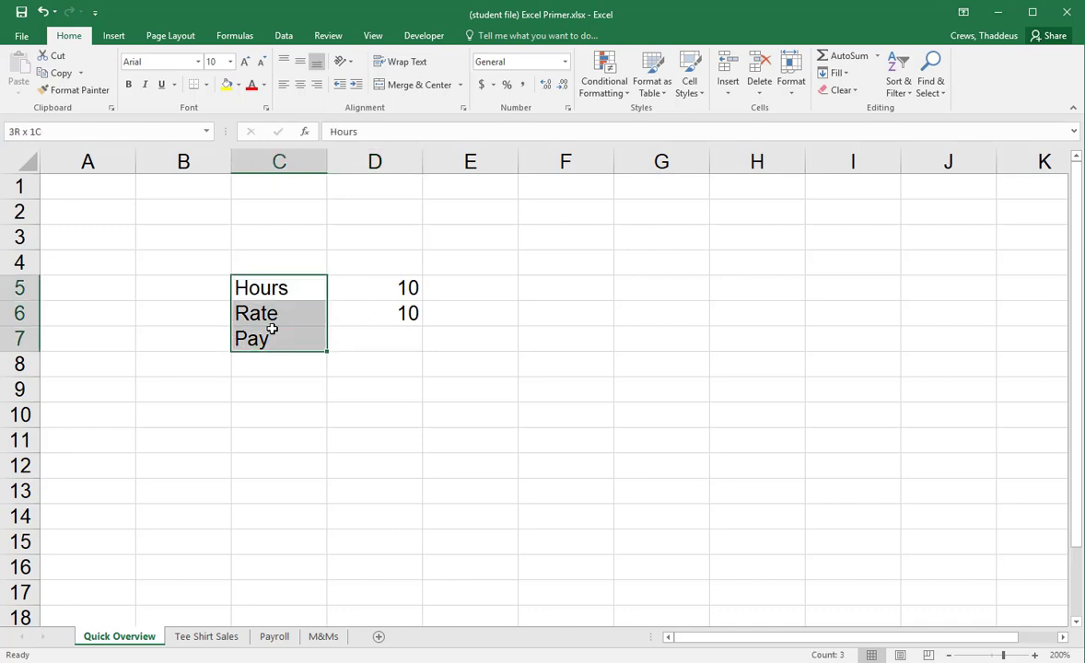
{"action": "left_click_drag", "start_coordinate": [354, 293], "coordinate": [365, 312]}
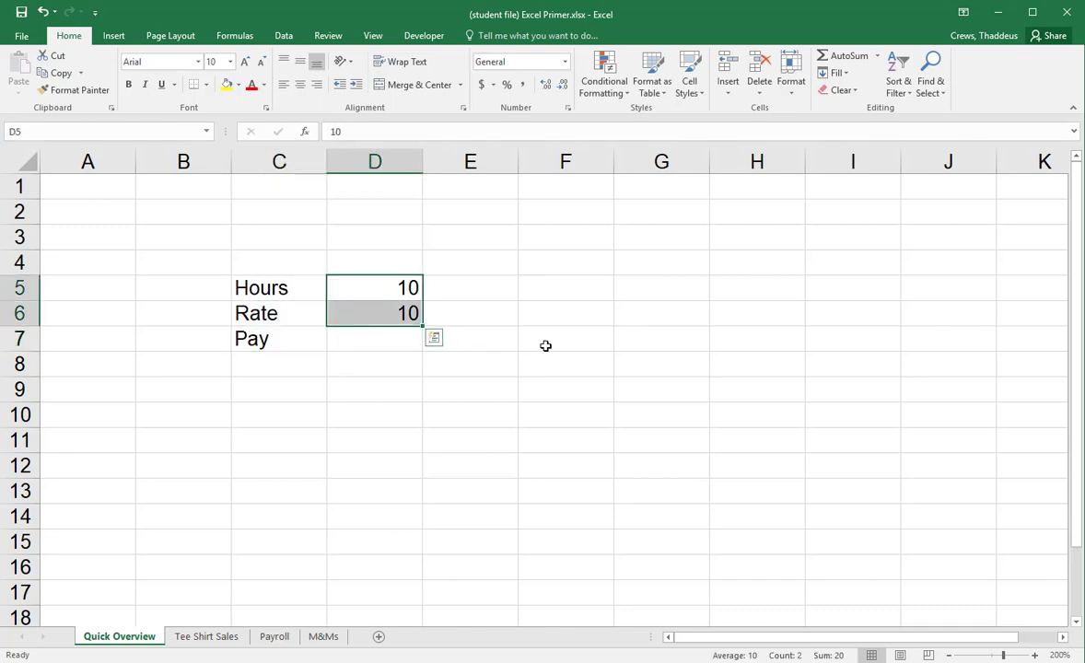
Try a fixed value of 100 as the pay in D7 and clear the cell again.
{"action": "left_click", "coordinate": [392, 347]}
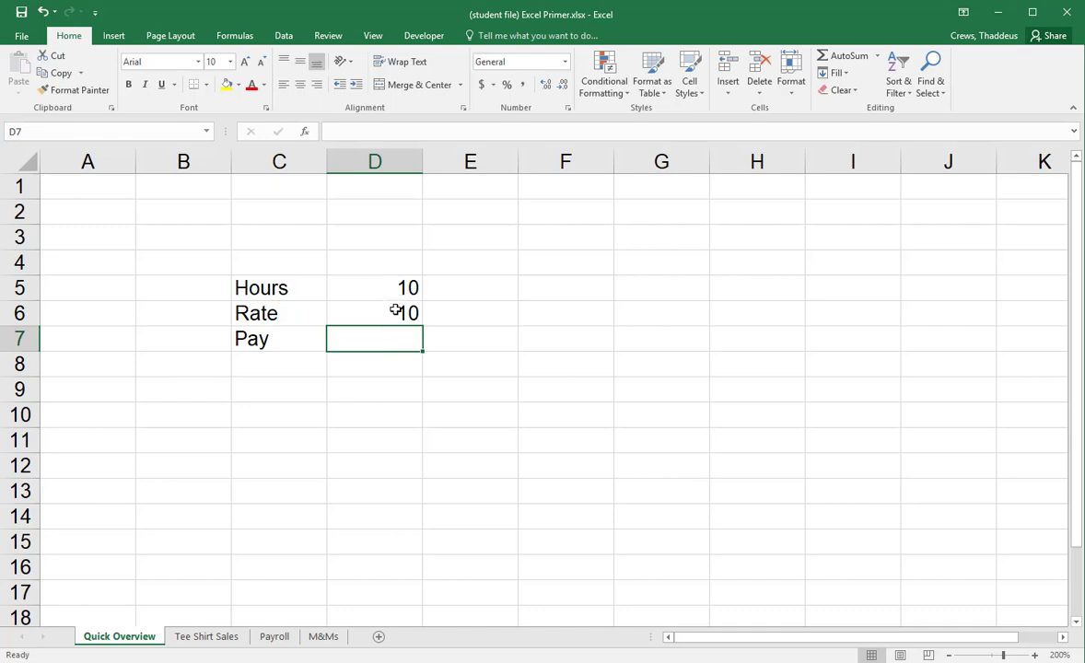
{"action": "type", "text": "100"}
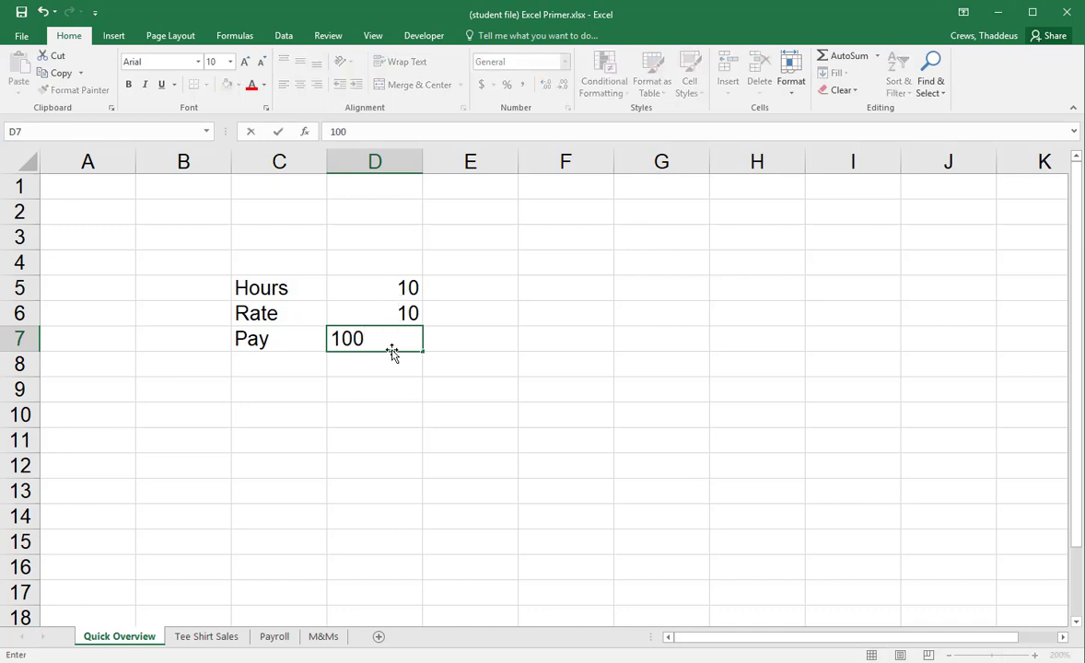
{"action": "key", "text": "Return"}
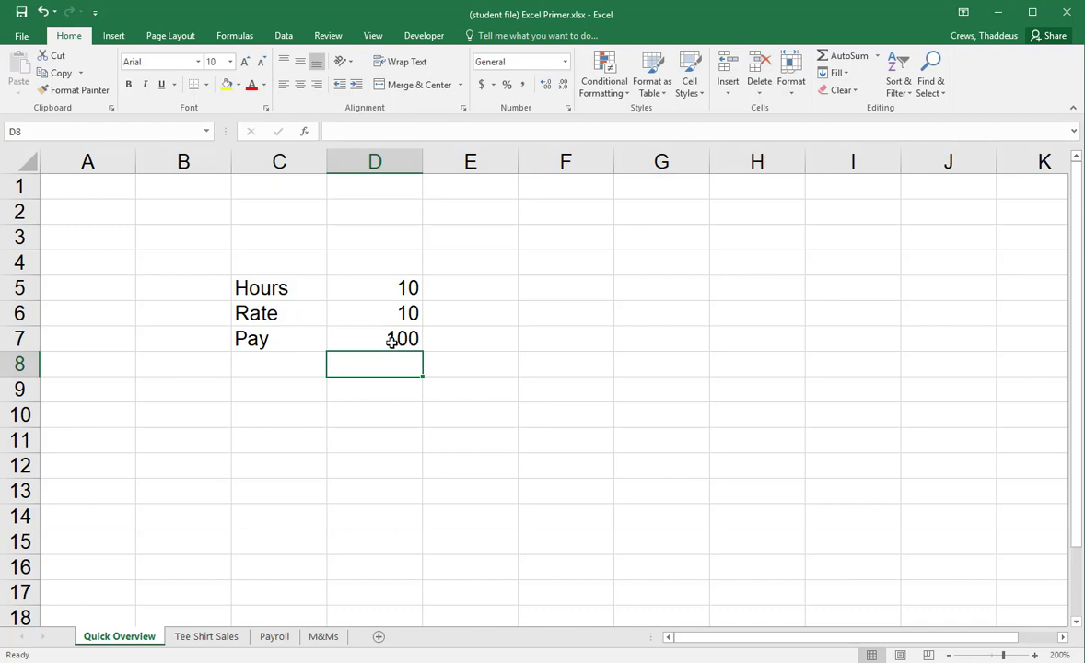
{"action": "left_click", "coordinate": [380, 338]}
{"action": "key", "text": "Delete"}
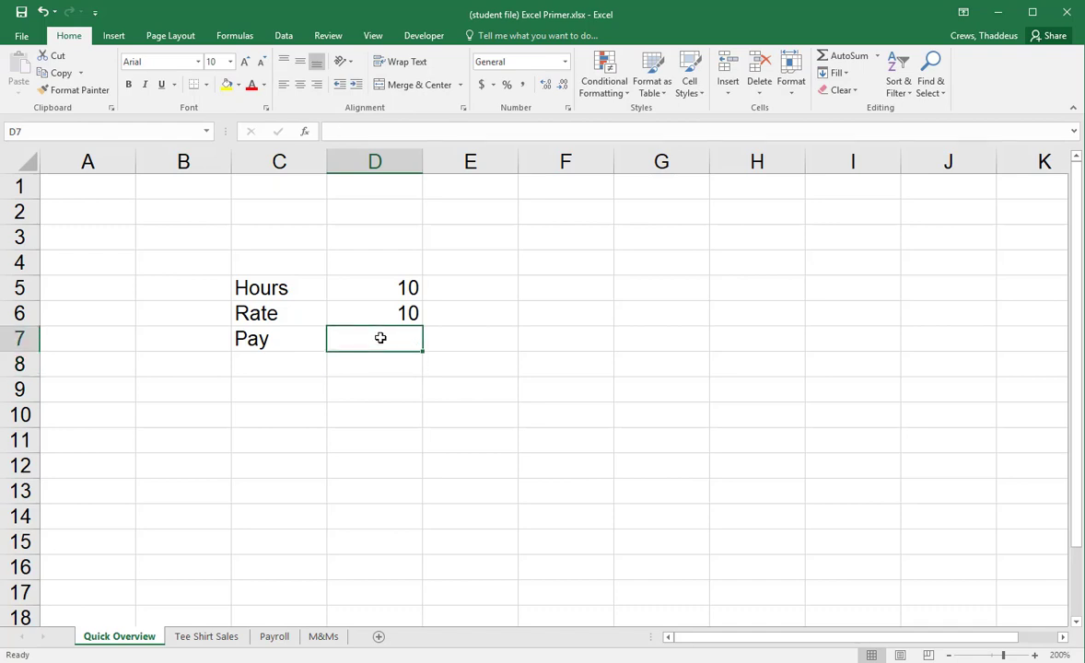
Calculate the pay in D7 with the formula =D5*D6, multiplying hours by rate.
{"action": "type", "text": "="}
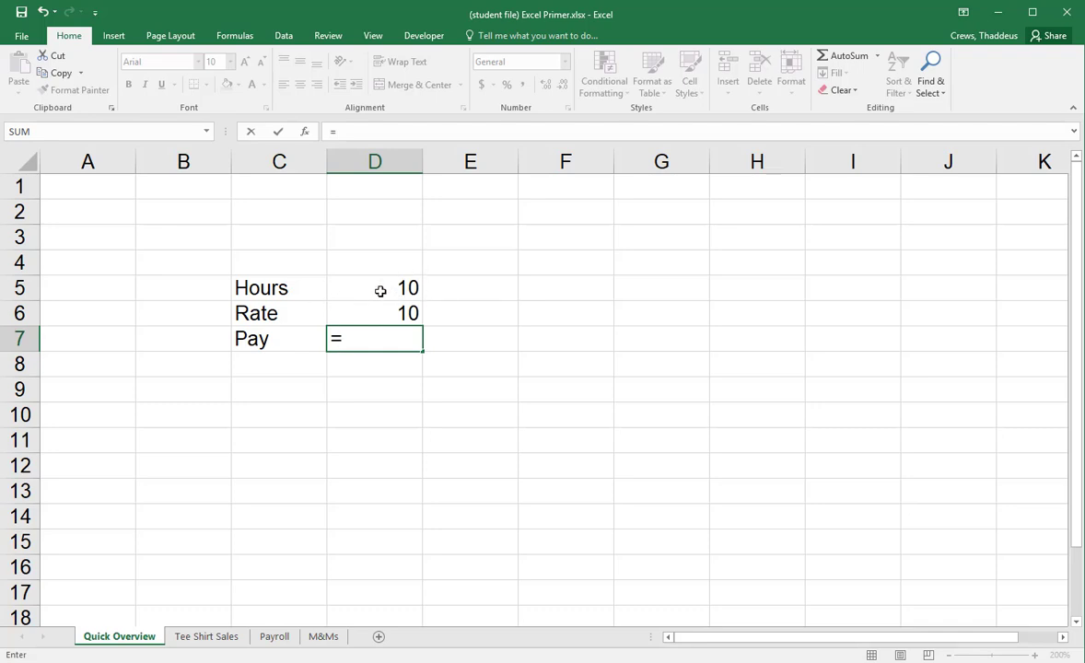
{"action": "left_click", "coordinate": [380, 291]}
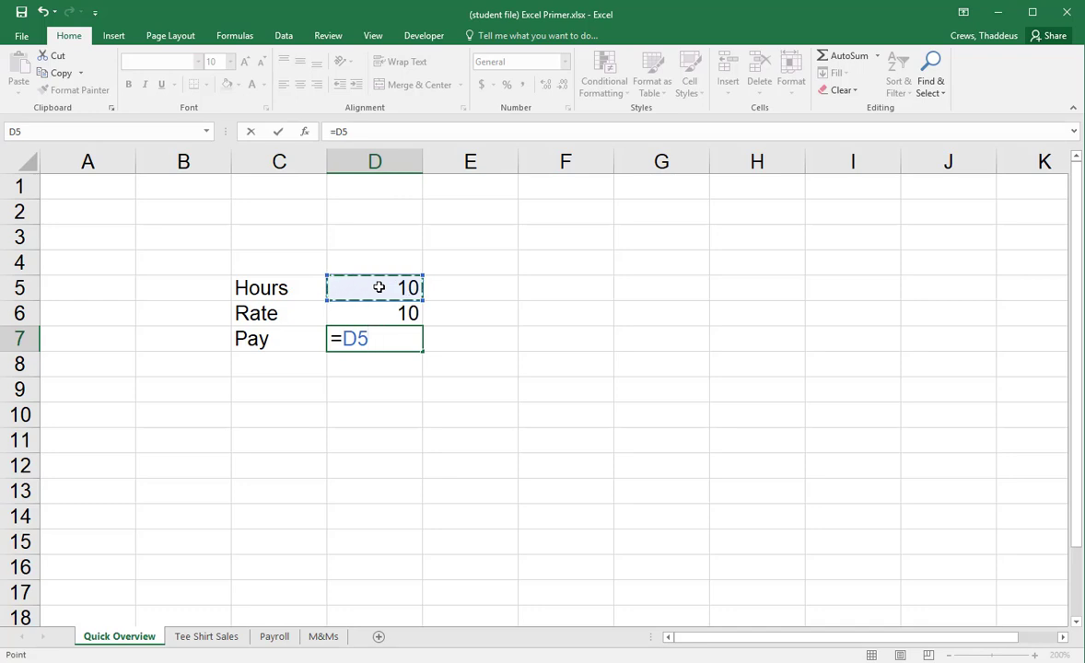
{"action": "type", "text": "*"}
{"action": "left_click", "coordinate": [379, 317]}
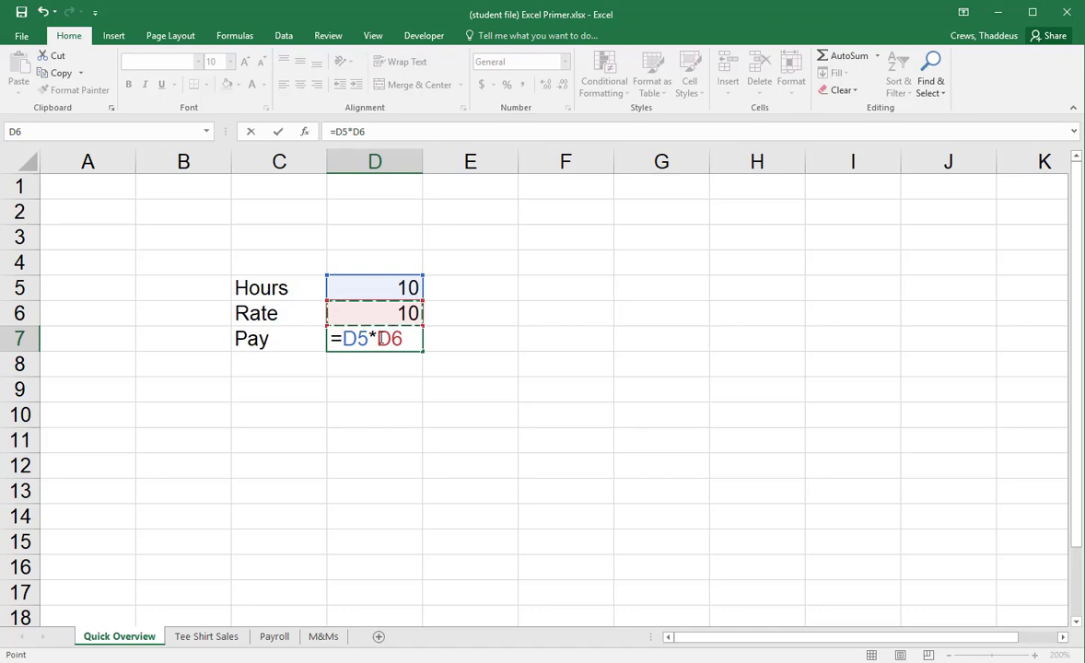
{"action": "key", "text": "Return"}
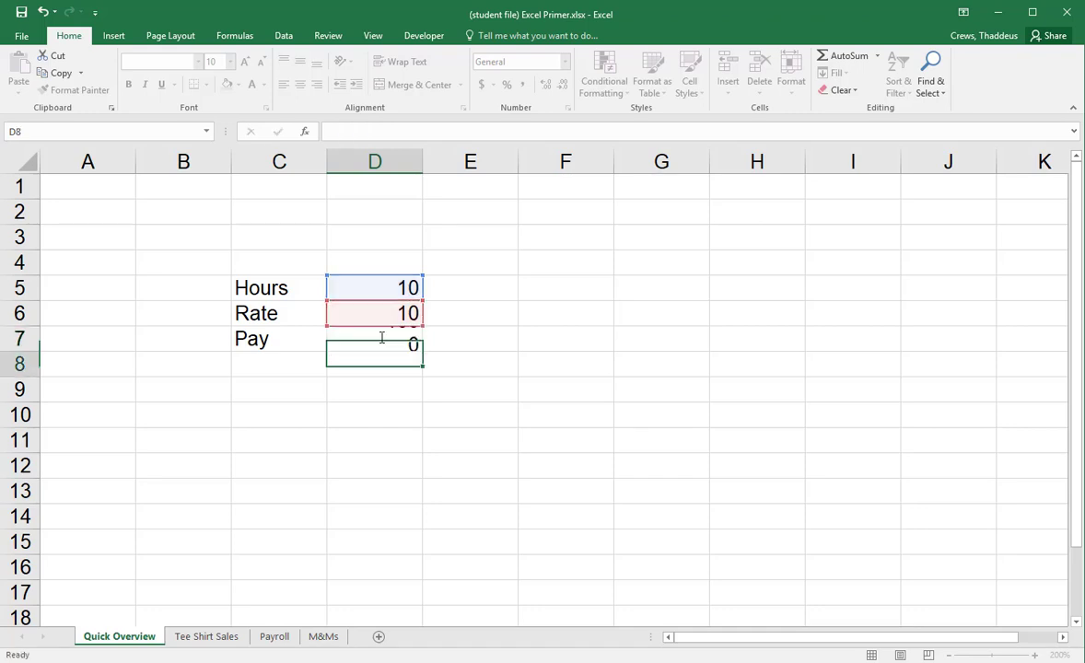
Change the hours value in D5 to 12.5.
{"action": "left_click", "coordinate": [392, 286]}
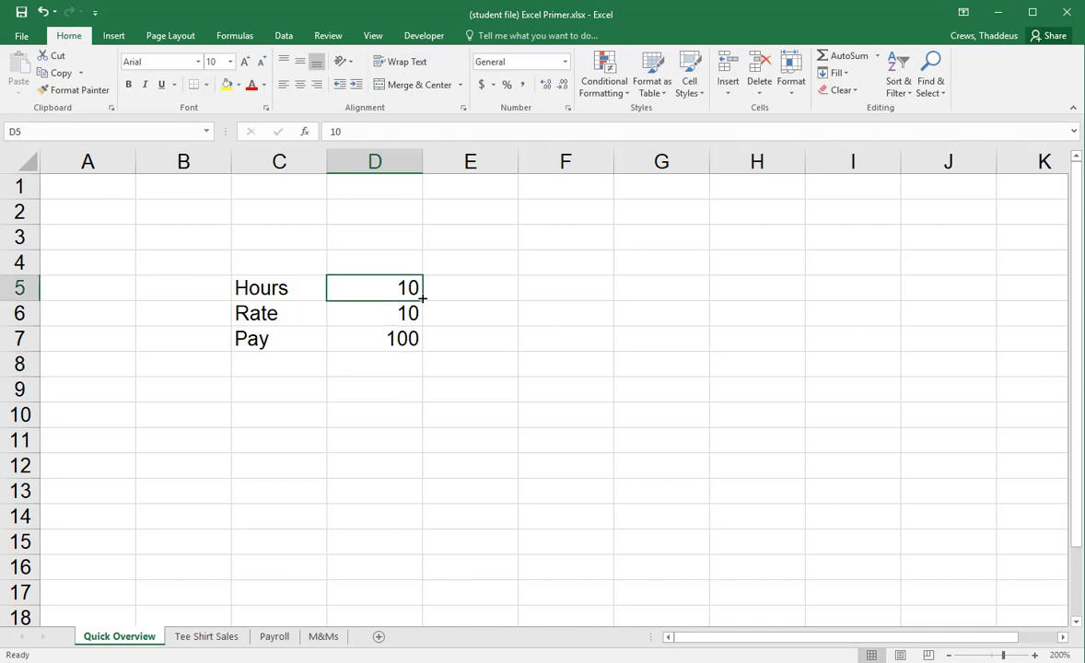
{"action": "type", "text": "12.5"}
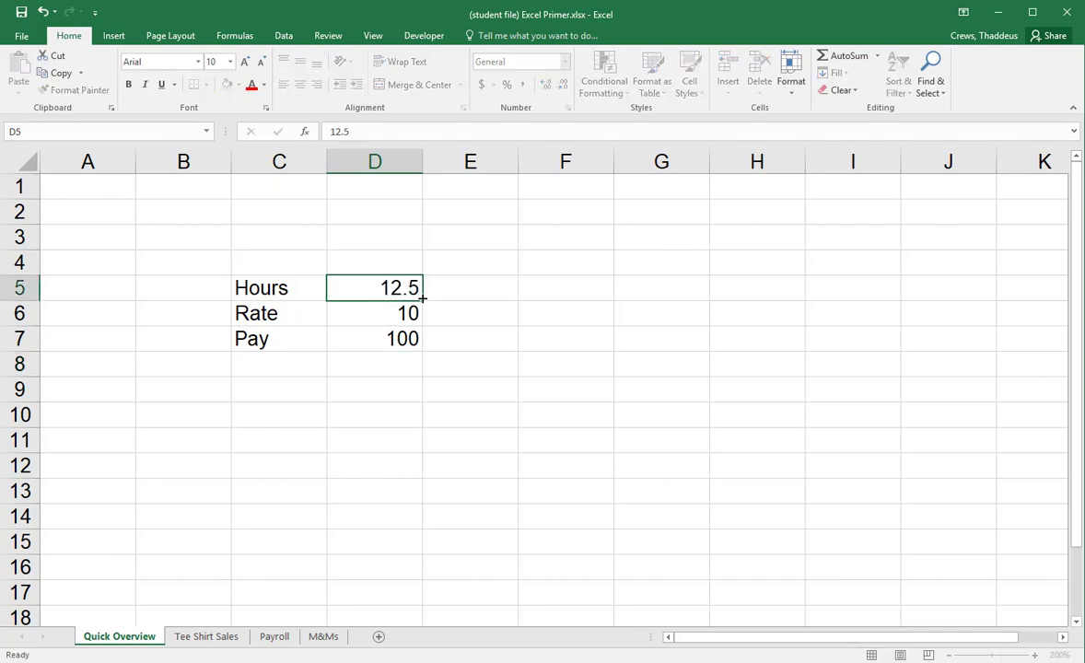
{"action": "key", "text": "Return"}
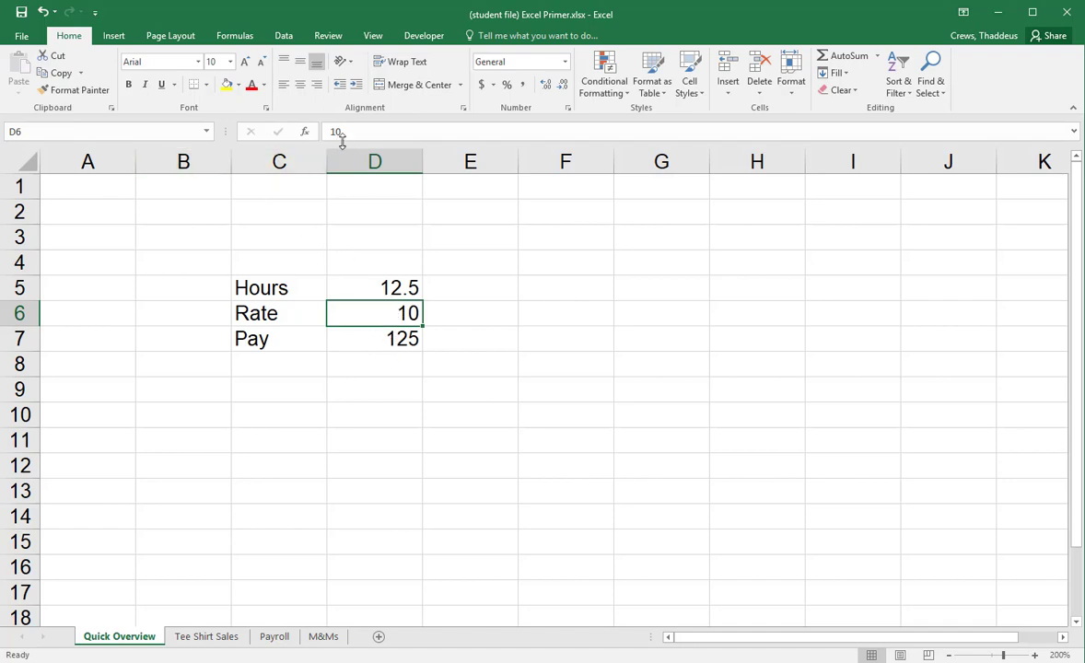
Change the rate value in D6 to 11.75.
{"action": "left_click_drag", "start_coordinate": [339, 134], "coordinate": [322, 134]}
{"action": "type", "text": "1.75"}
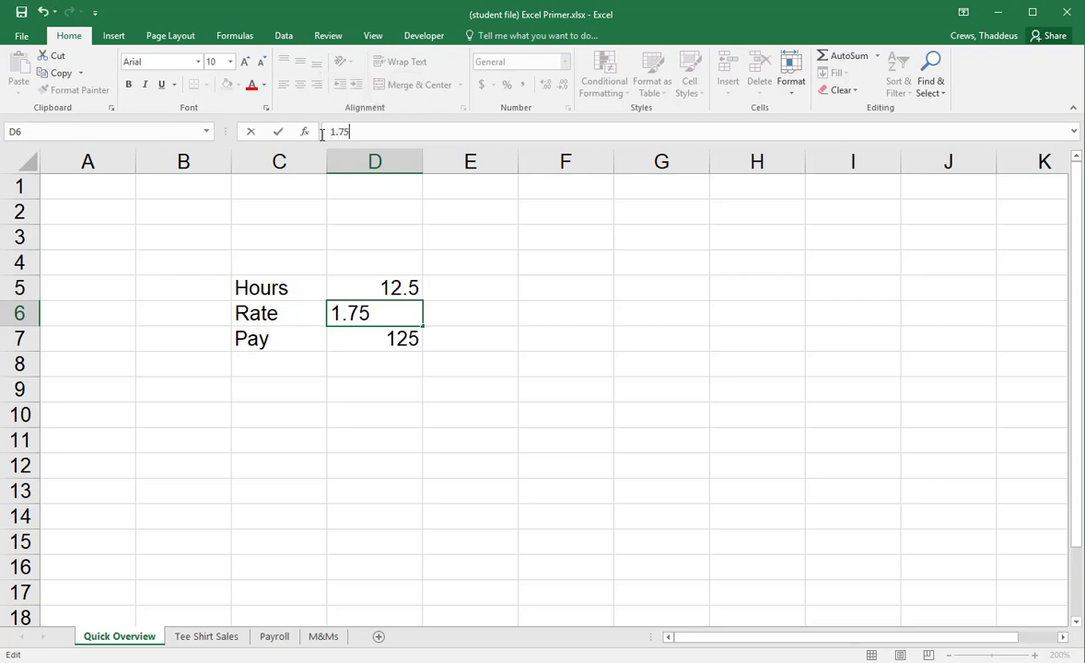
{"action": "left_click", "coordinate": [323, 131]}
{"action": "type", "text": "1"}
{"action": "key", "text": "Return"}
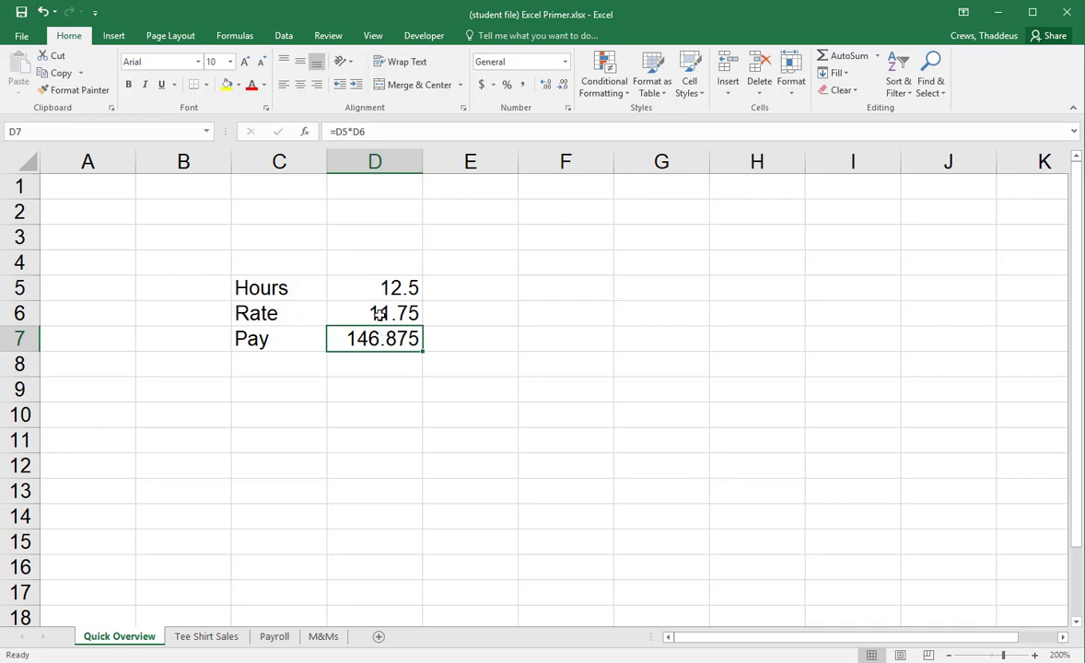
Apply the Accounting number format to the rate in D6 and the pay in D7.
{"action": "left_click_drag", "start_coordinate": [373, 315], "coordinate": [378, 338]}
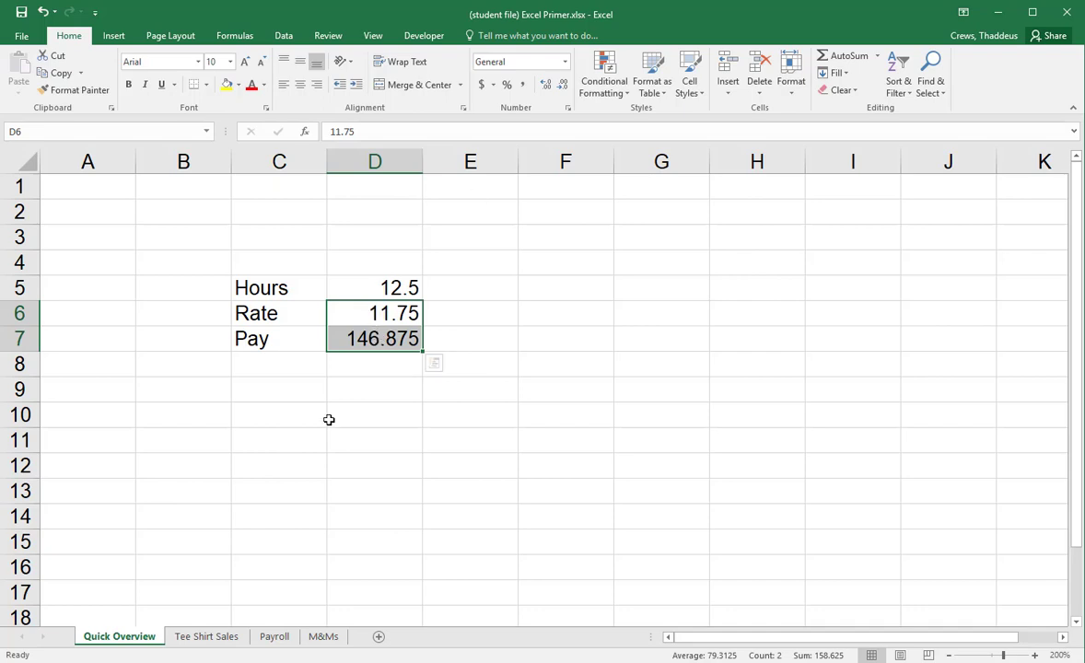
{"action": "left_click", "coordinate": [377, 319]}
{"action": "left_click", "coordinate": [481, 84]}
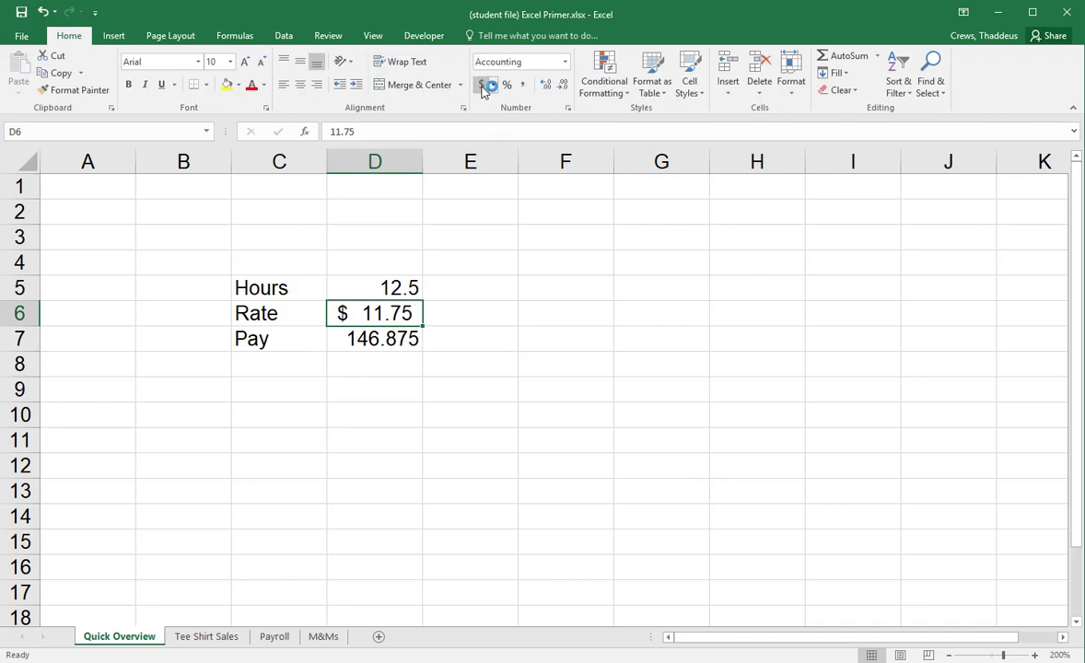
{"action": "left_click", "coordinate": [361, 345]}
{"action": "left_click", "coordinate": [481, 84]}
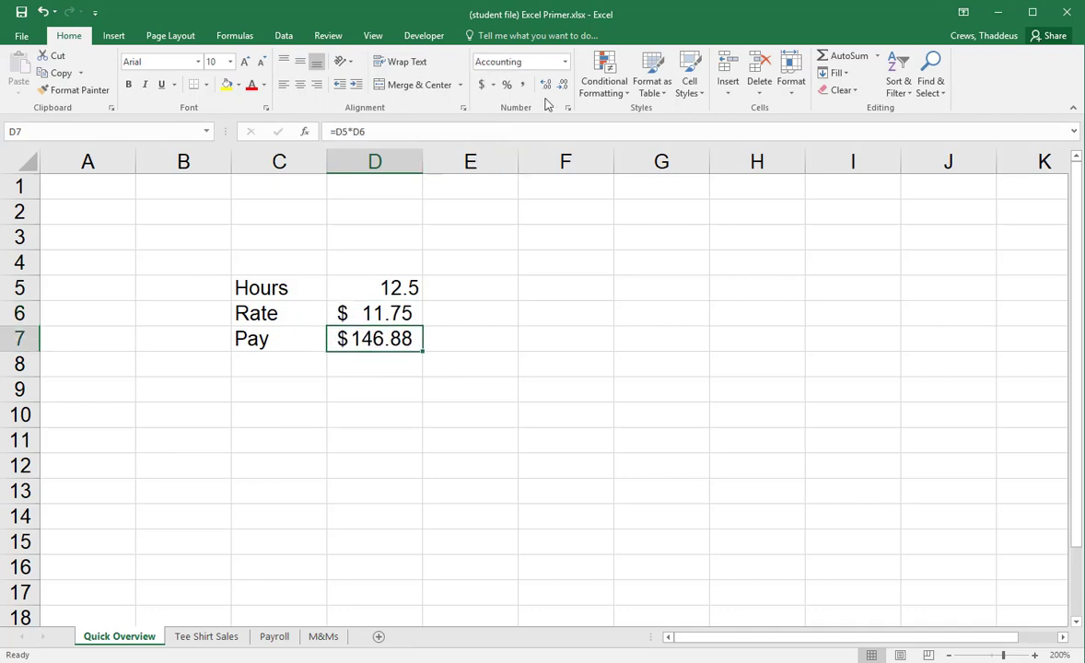
{"action": "left_click", "coordinate": [523, 62]}
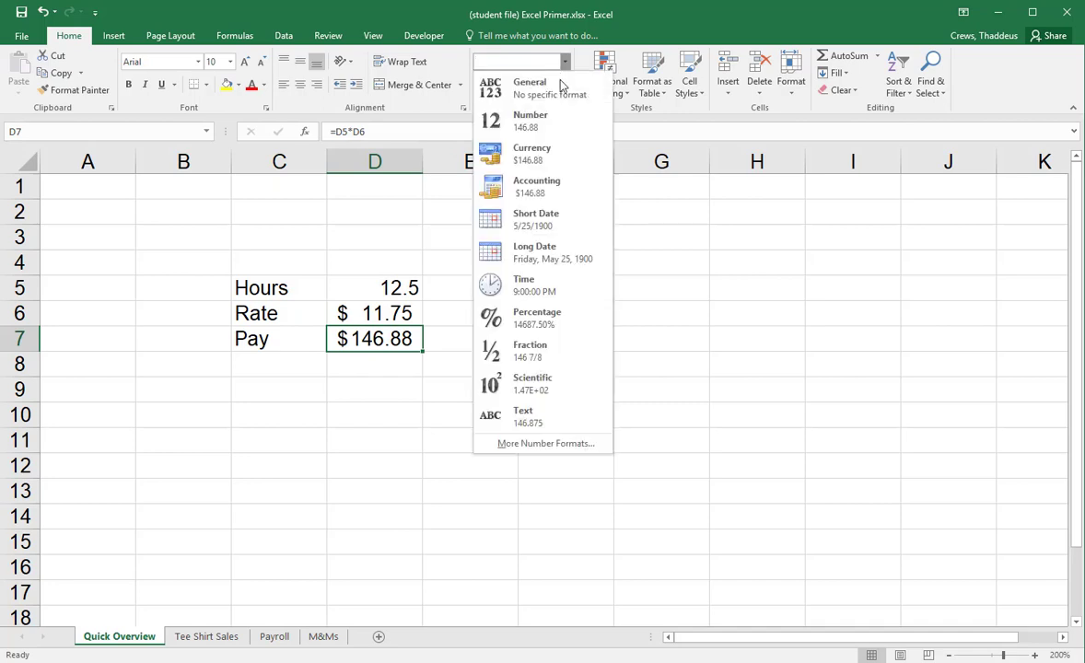
{"action": "left_click", "coordinate": [874, 298]}
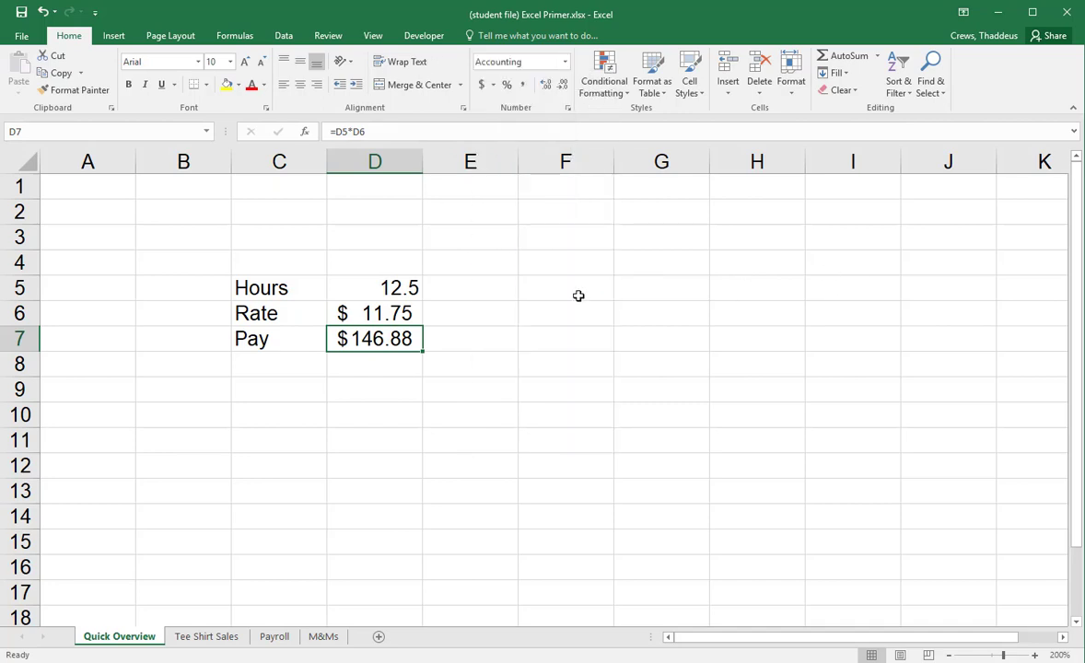
Enlarge the font of the Hours label in C5, and italicize and underline the Rate label in C6.
{"action": "left_click", "coordinate": [244, 265]}
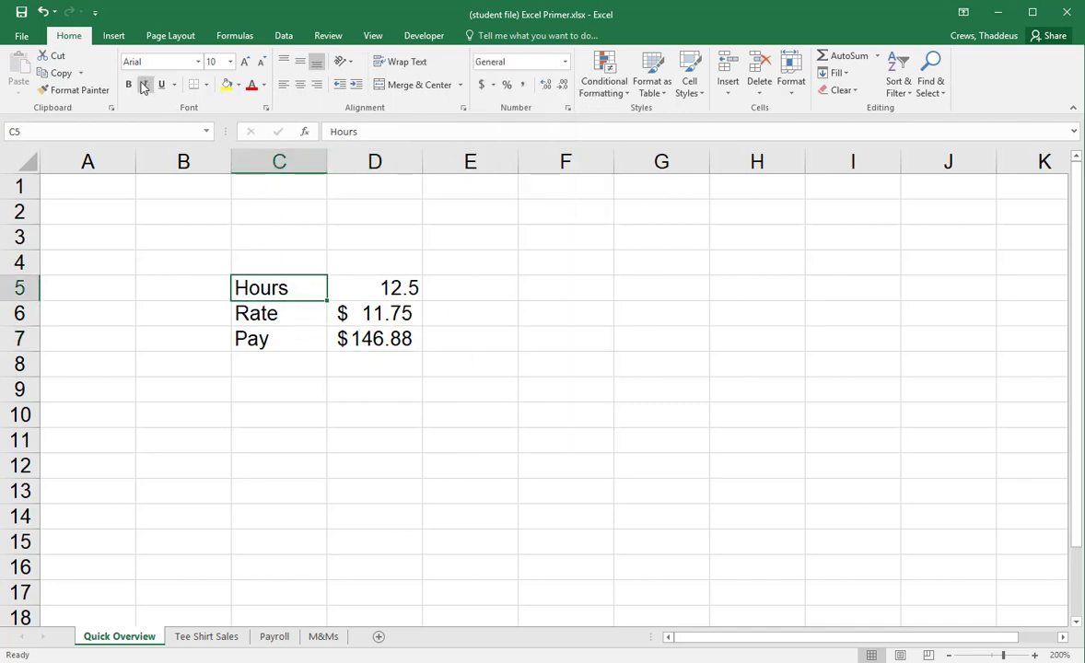
{"action": "left_click", "coordinate": [244, 63]}
{"action": "left_click", "coordinate": [245, 63]}
{"action": "left_click", "coordinate": [244, 316]}
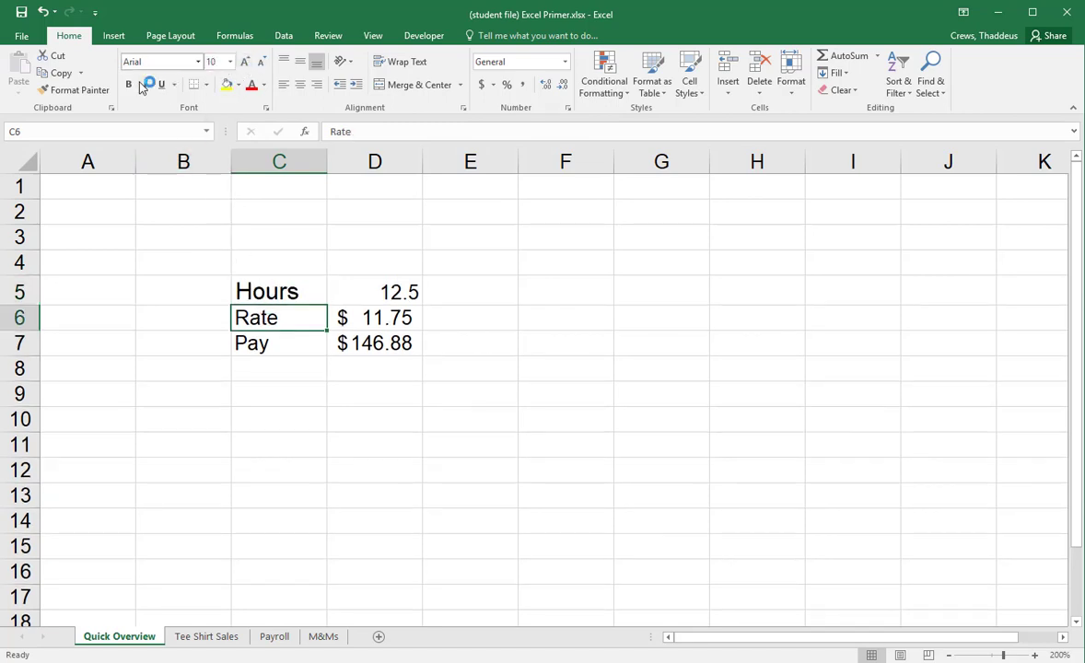
{"action": "left_click", "coordinate": [145, 83]}
{"action": "left_click", "coordinate": [161, 84]}
Fill the pay value in D7 with yellow and make the Pay label in C7 red.
{"action": "left_click", "coordinate": [269, 349]}
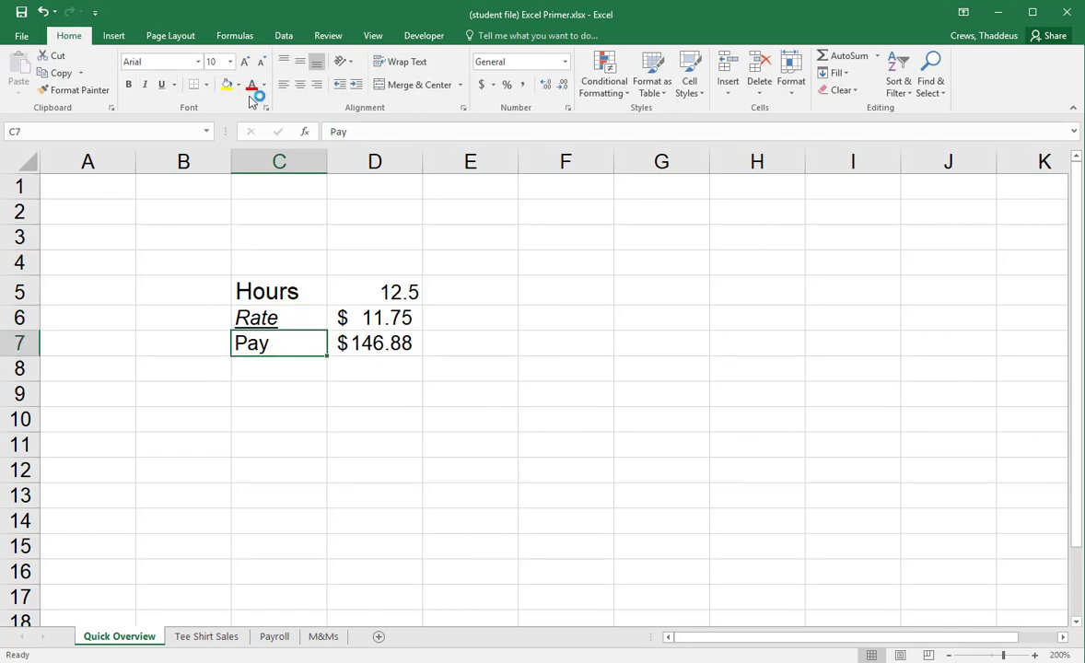
{"action": "left_click", "coordinate": [381, 347]}
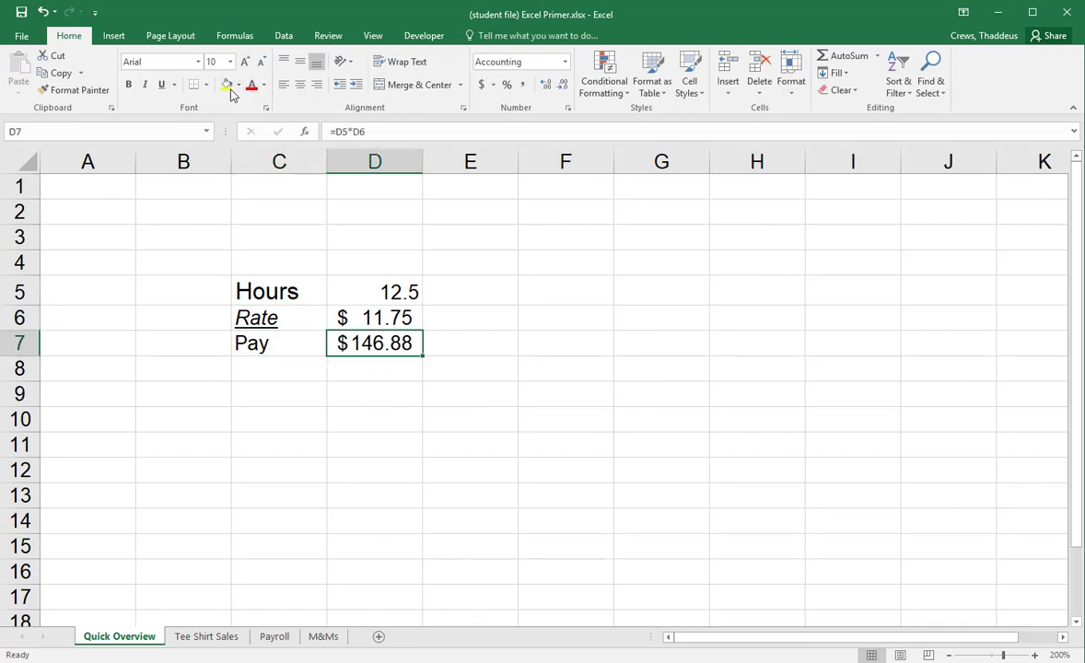
{"action": "left_click", "coordinate": [226, 85]}
{"action": "left_click", "coordinate": [267, 344]}
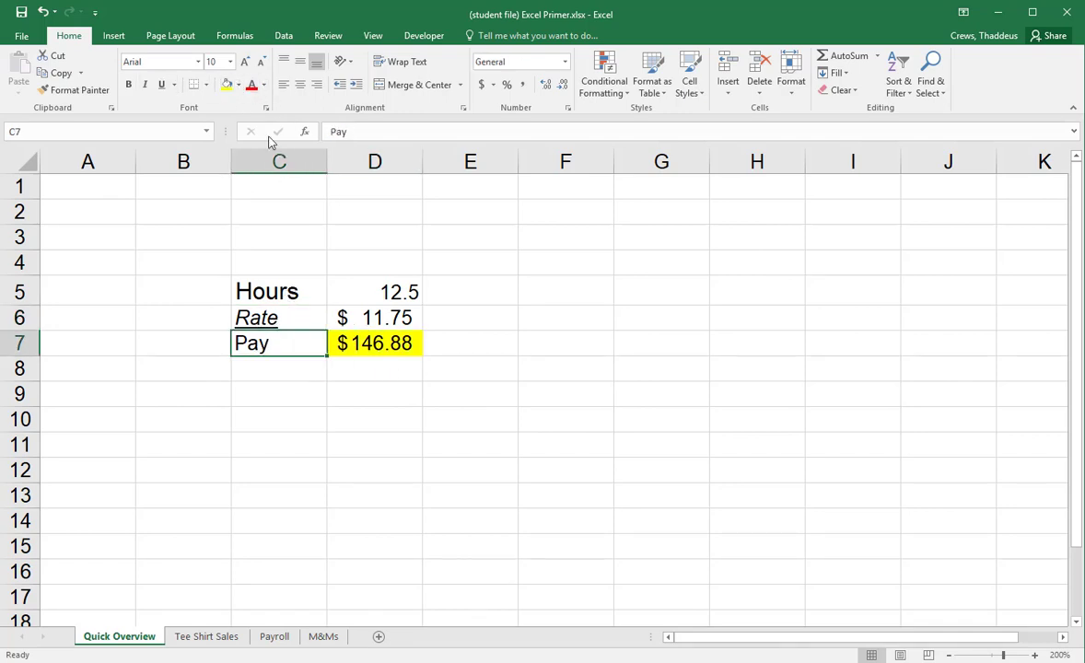
{"action": "left_click", "coordinate": [250, 84]}
{"action": "left_click", "coordinate": [461, 427]}
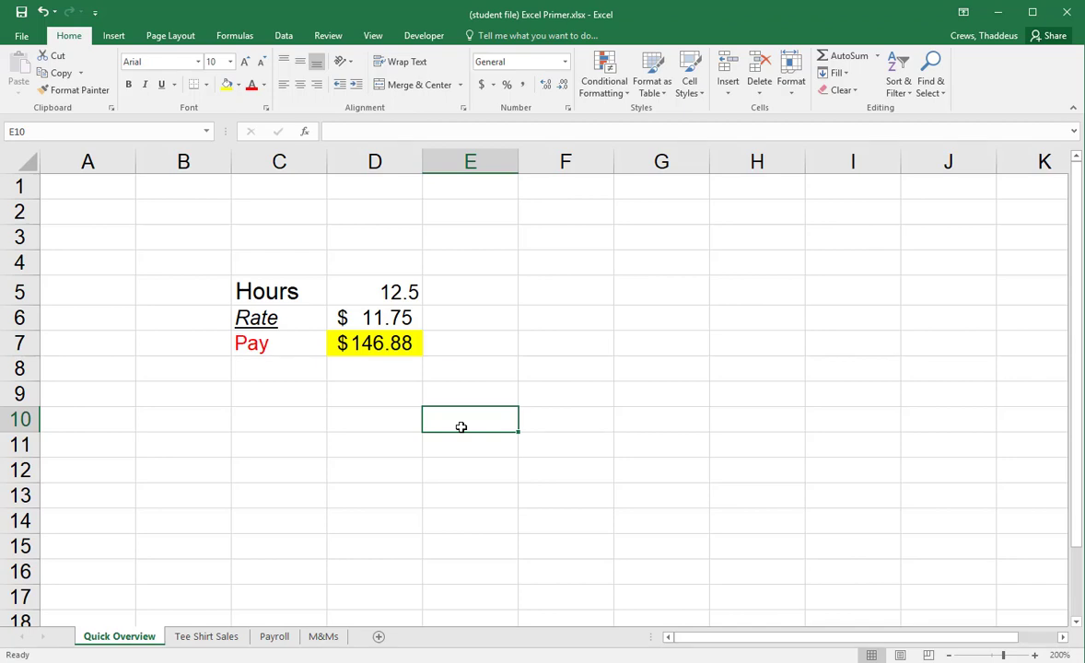
Inspect the formula behind the formatted pay value in D7.
{"action": "left_click", "coordinate": [373, 343]}
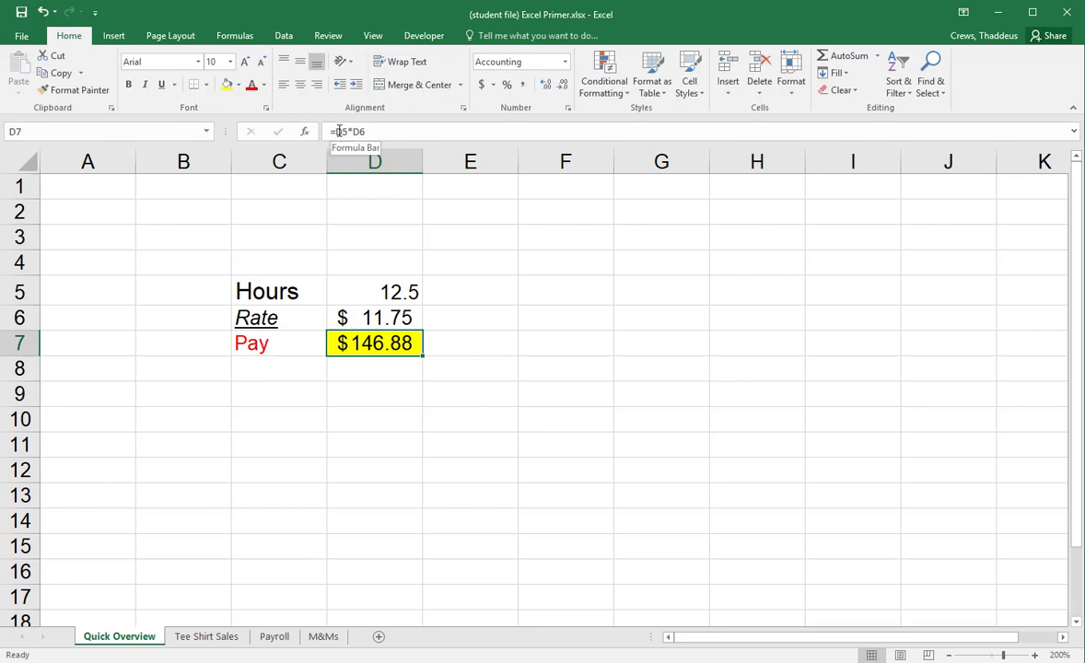
{"action": "left_click", "coordinate": [515, 471]}
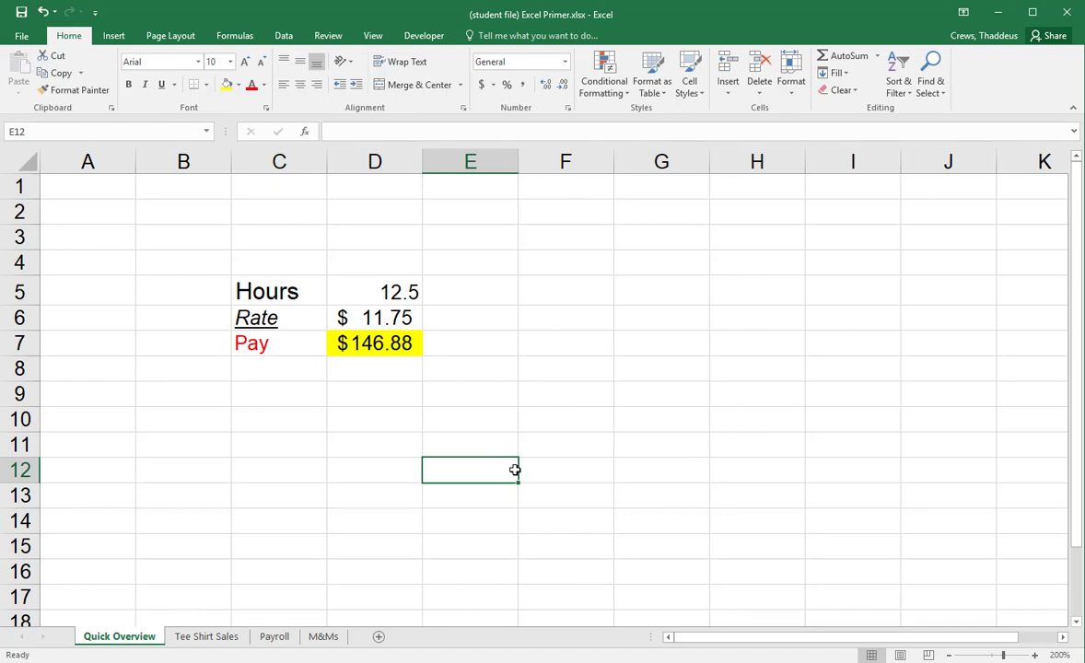
Look through the workbook's worksheets and return to the Tee Shirt Sales sheet.
{"action": "left_click", "coordinate": [216, 640]}
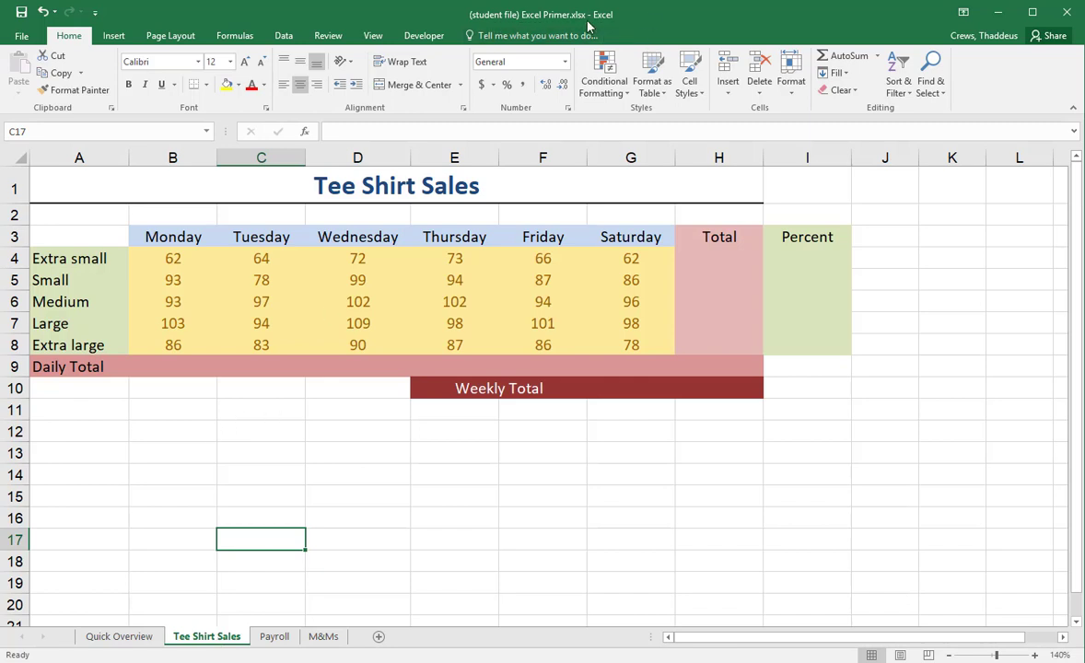
{"action": "left_click", "coordinate": [145, 639]}
{"action": "left_click", "coordinate": [268, 638]}
{"action": "key", "text": "ctrl+Page_Down"}
{"action": "left_click", "coordinate": [210, 636]}
Examine the sales table's day headings, size labels and the Monday and Tuesday figures for the first three sizes.
{"action": "left_click", "coordinate": [720, 260]}
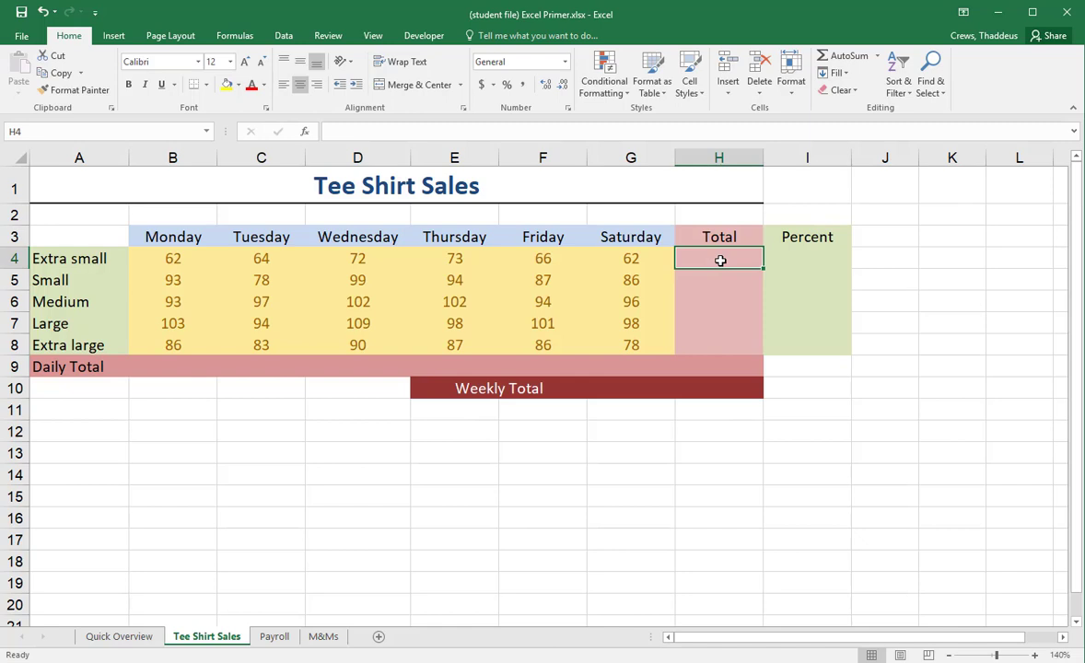
{"action": "left_click_drag", "start_coordinate": [179, 238], "coordinate": [611, 237]}
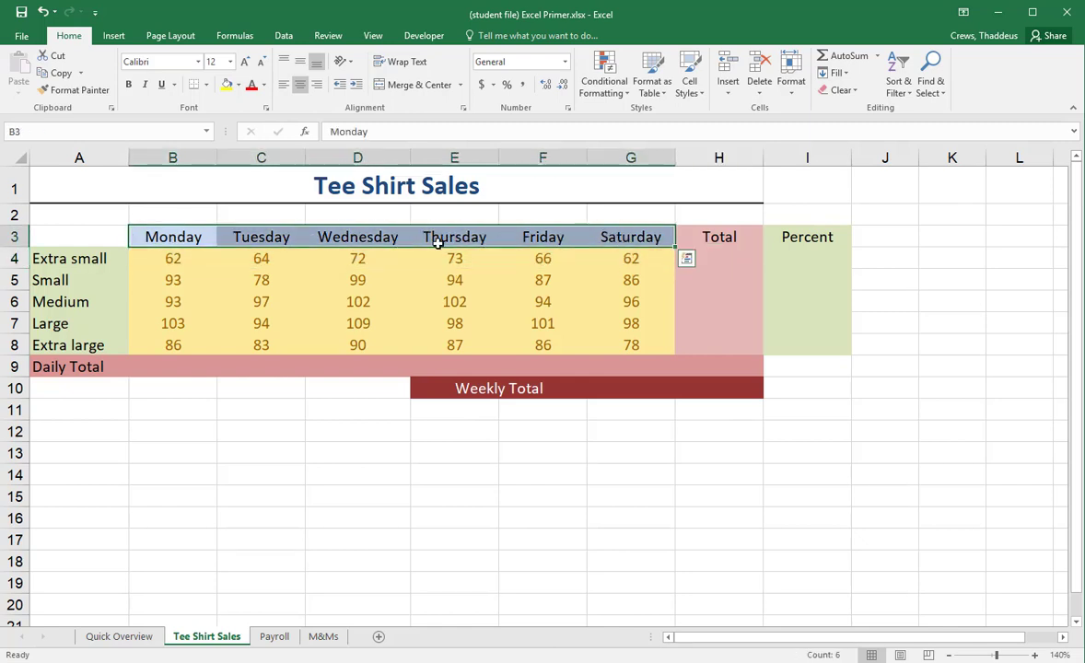
{"action": "left_click_drag", "start_coordinate": [41, 253], "coordinate": [61, 344]}
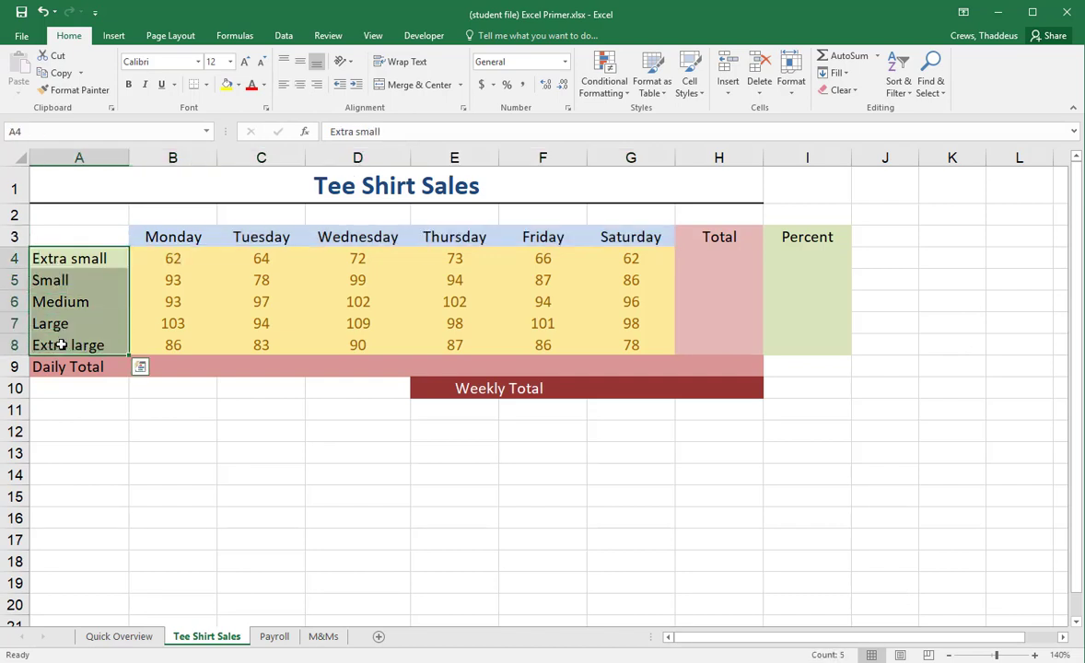
{"action": "left_click", "coordinate": [168, 258]}
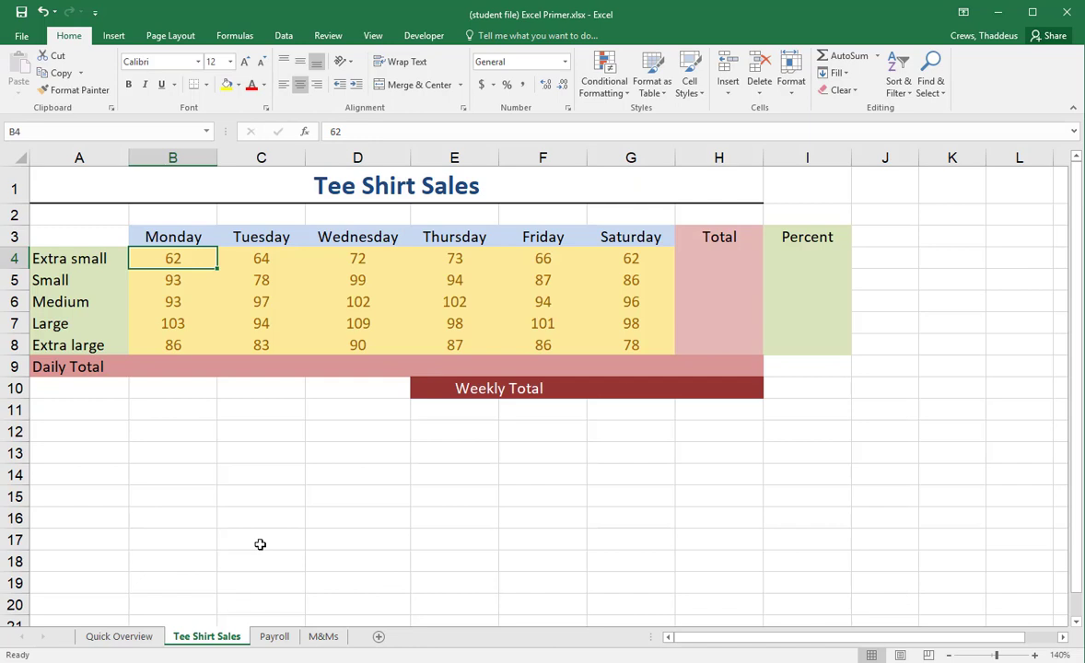
{"action": "left_click", "coordinate": [170, 282]}
{"action": "left_click", "coordinate": [167, 305]}
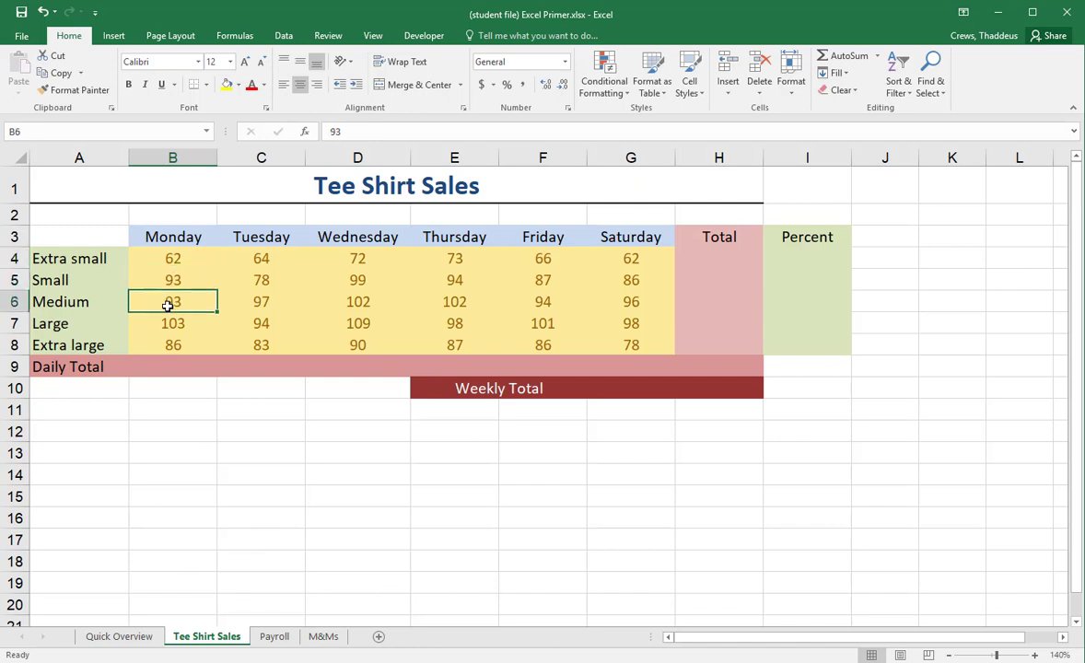
{"action": "left_click", "coordinate": [242, 254]}
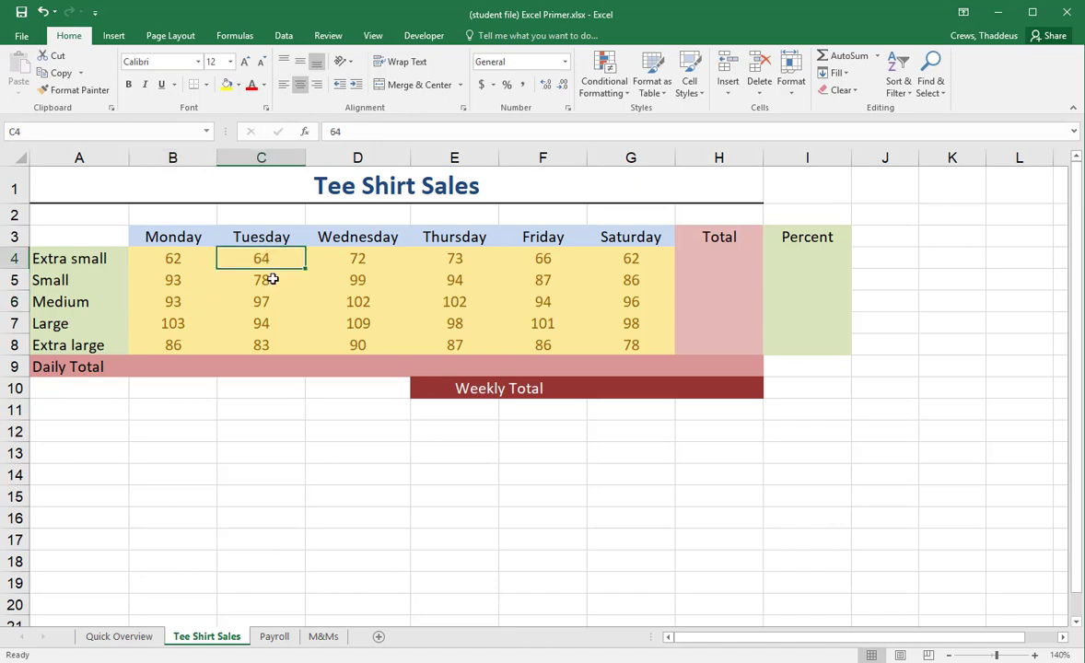
{"action": "left_click", "coordinate": [272, 280]}
{"action": "left_click", "coordinate": [274, 301]}
Total the Extra small sales in H4 with the formula =SUM(B4:G4).
{"action": "left_click", "coordinate": [691, 263]}
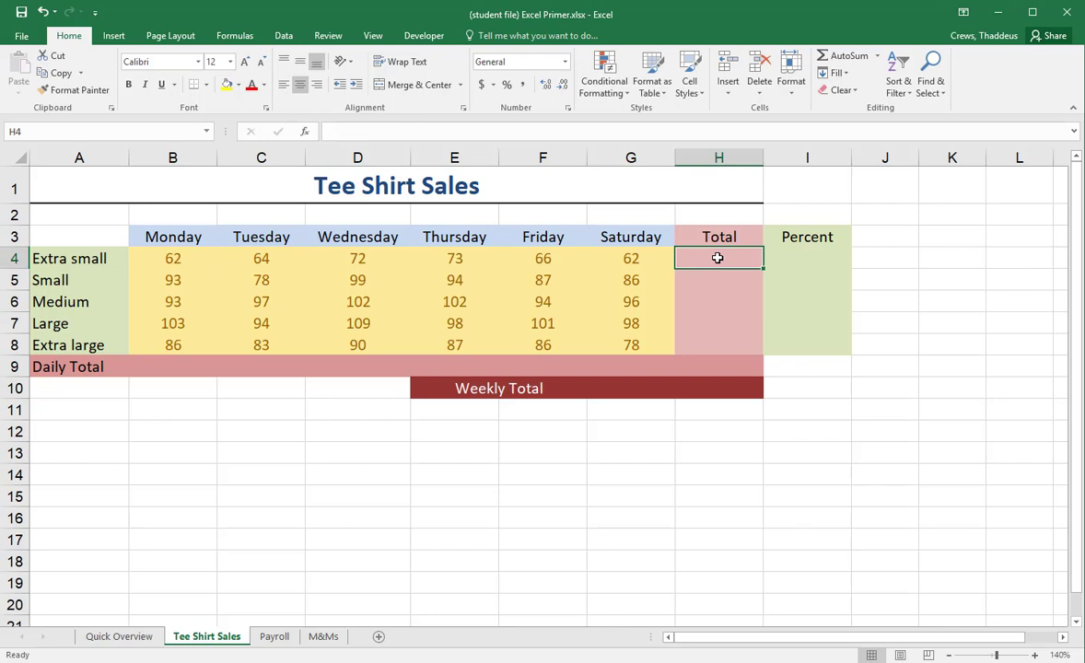
{"action": "type", "text": "="}
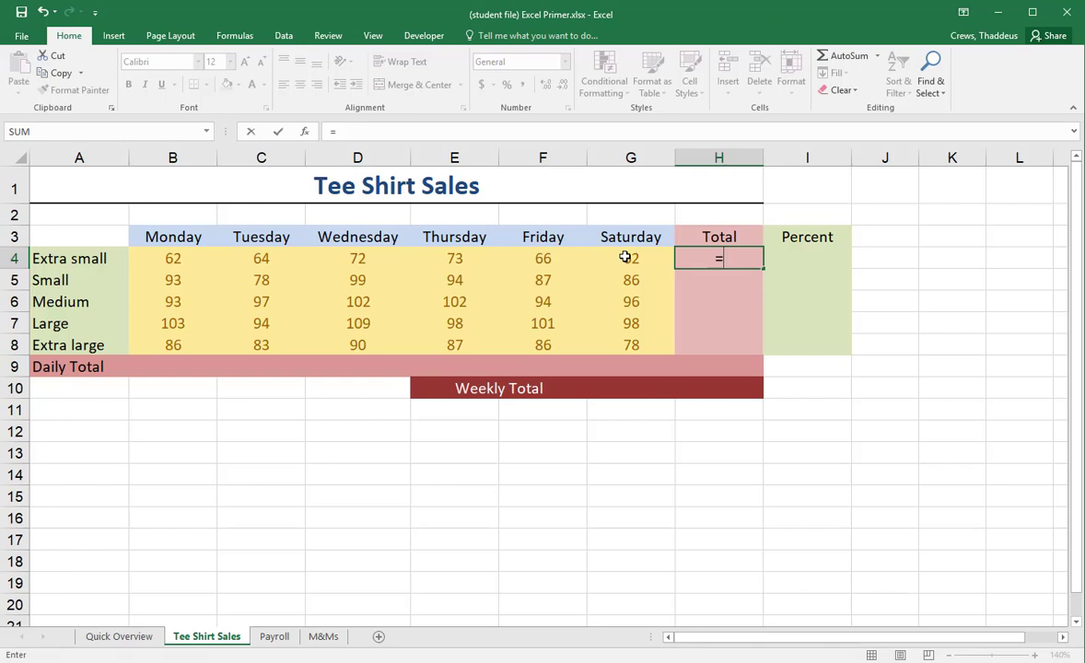
{"action": "type", "text": "sum"}
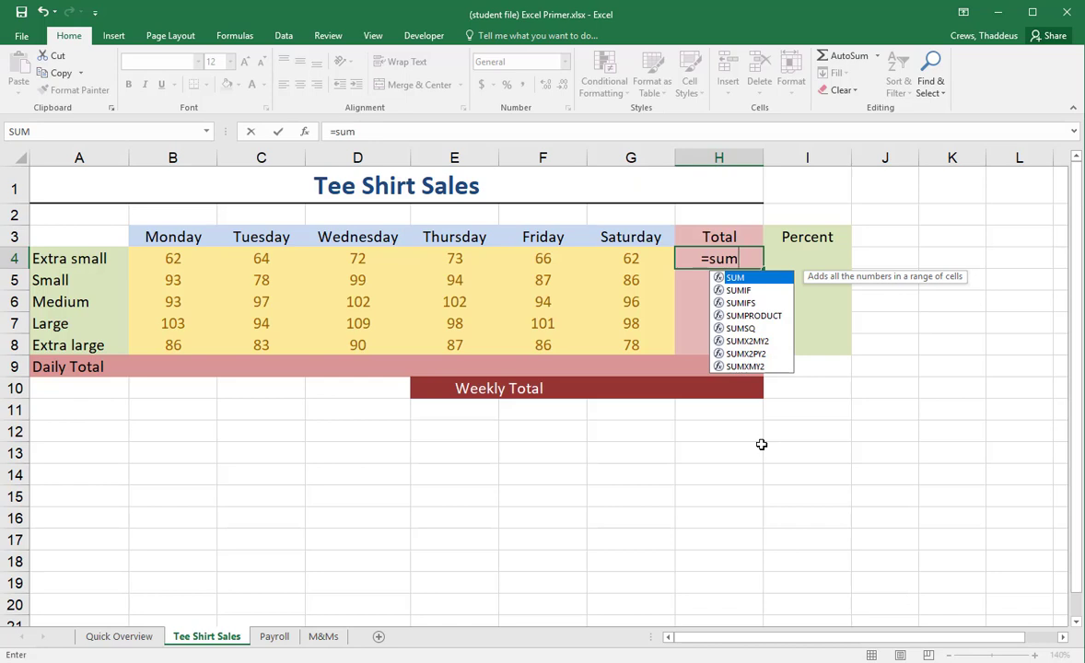
{"action": "type", "text": "("}
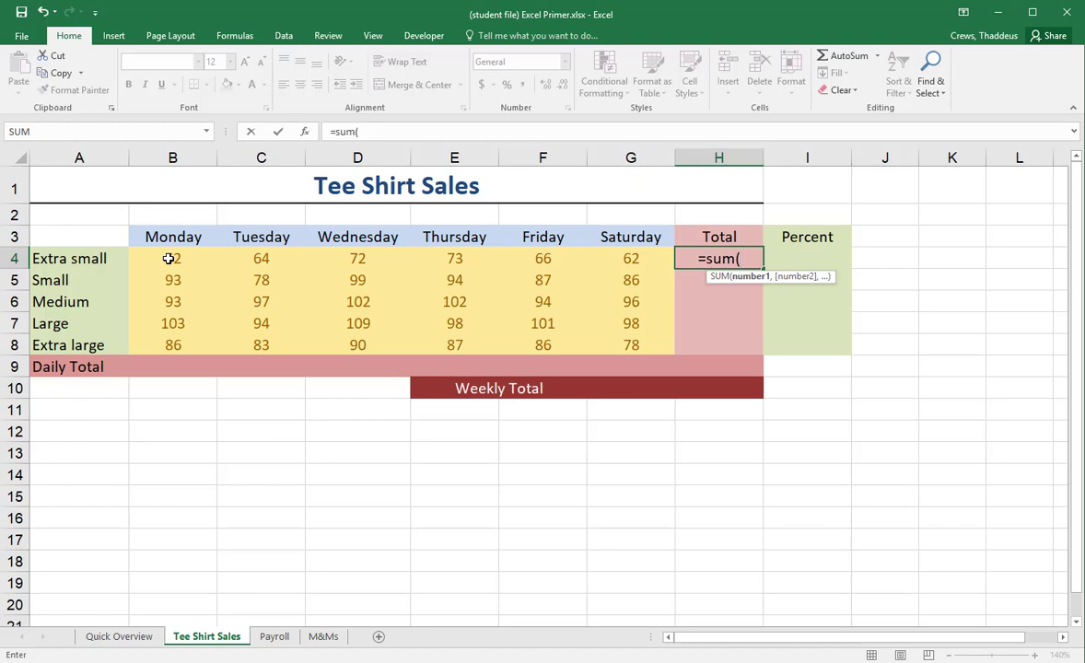
{"action": "left_click_drag", "start_coordinate": [168, 259], "coordinate": [622, 255]}
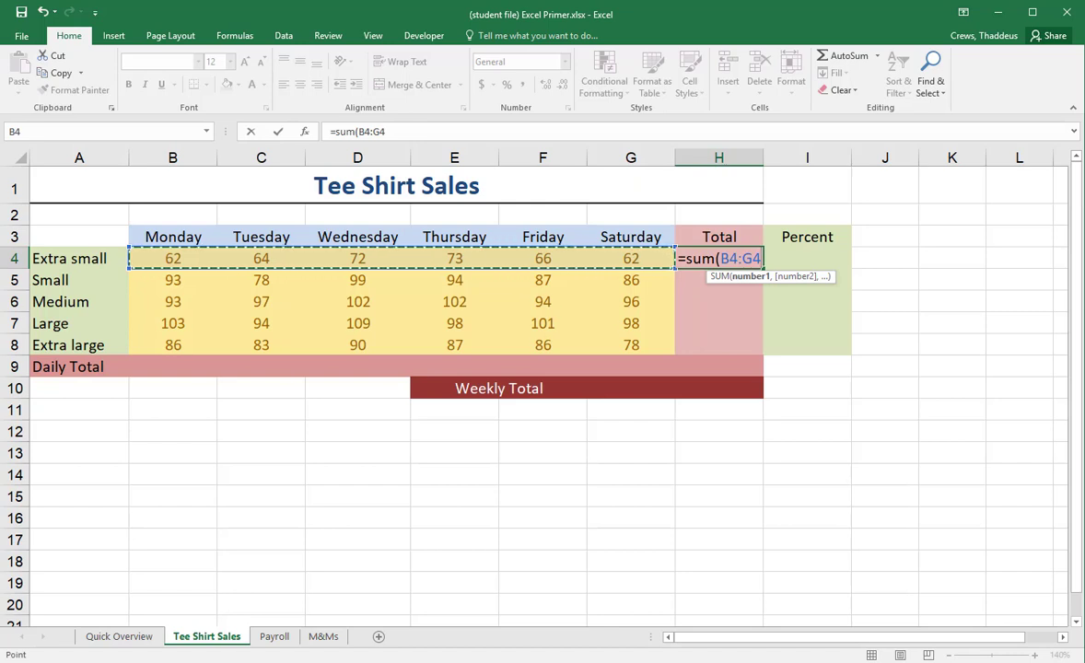
{"action": "type", "text": ")"}
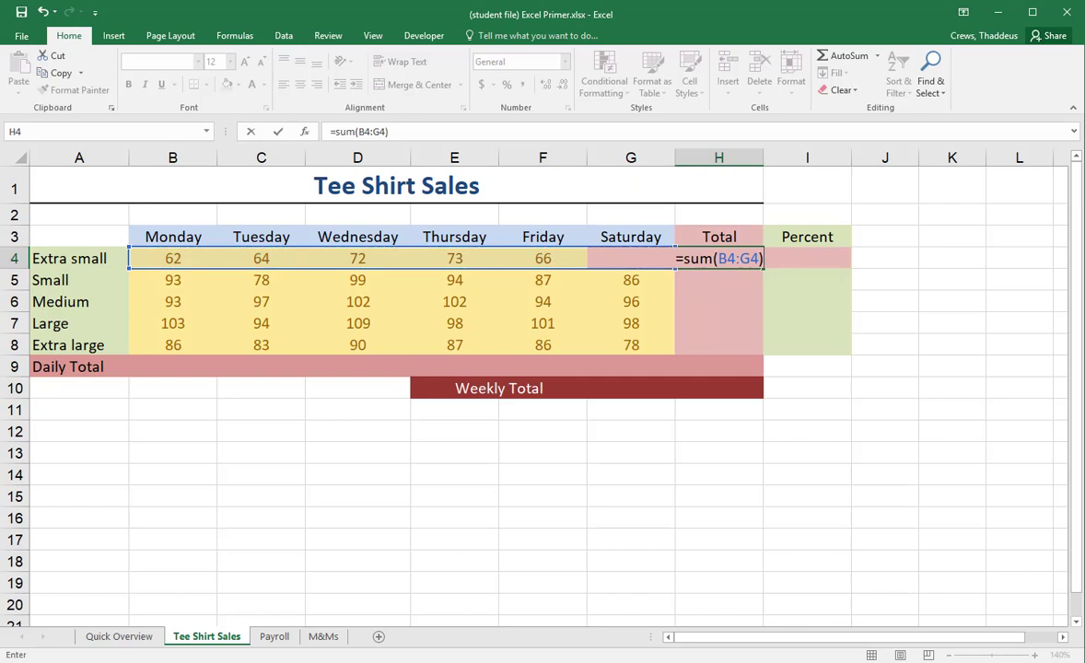
{"action": "key", "text": "Return"}
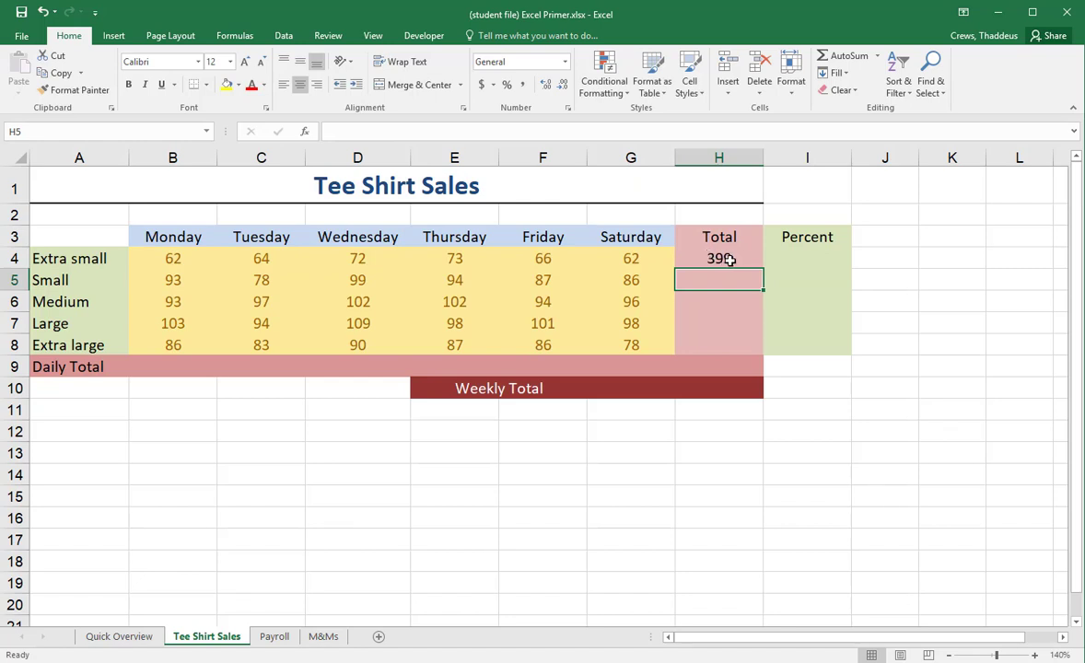
Change Monday's Extra small sales figure in B4 to 63.
{"action": "left_click", "coordinate": [174, 259]}
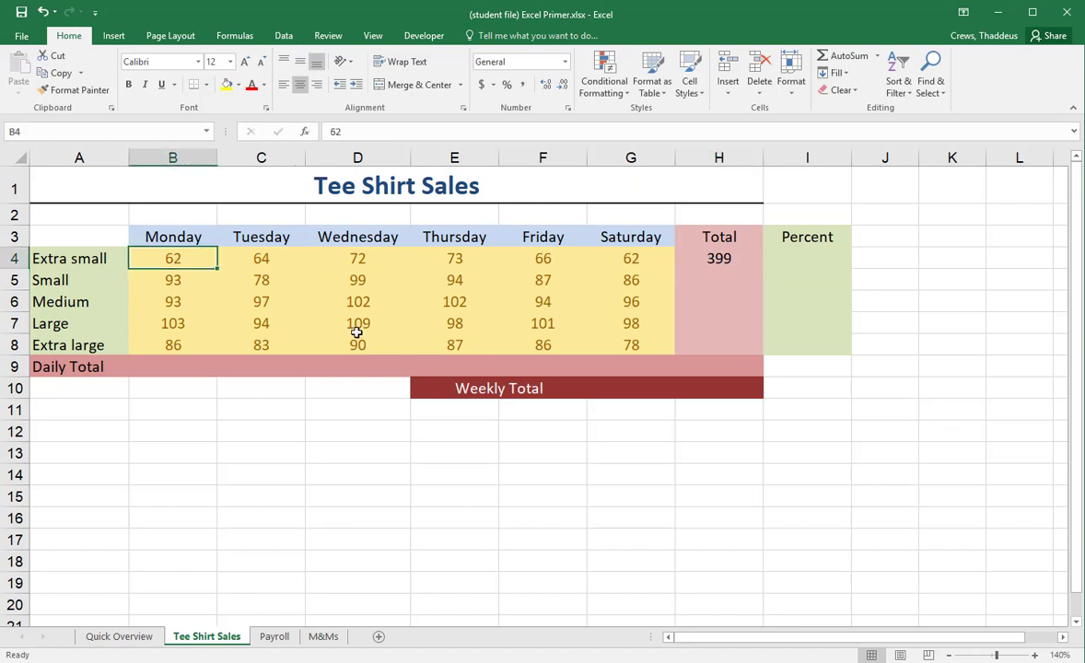
{"action": "type", "text": "63"}
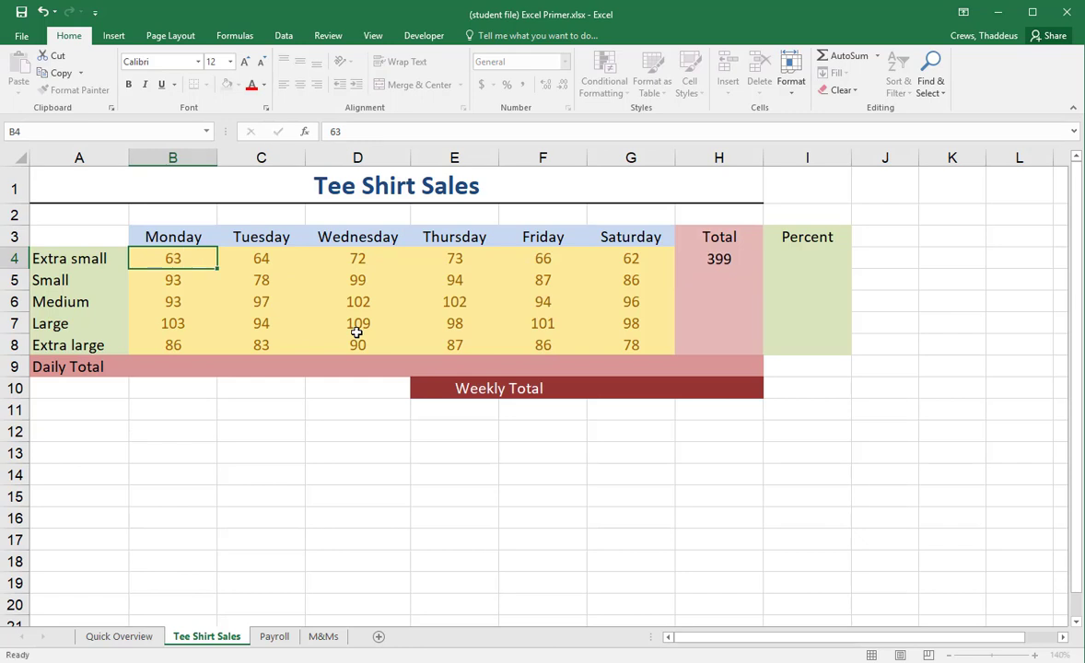
{"action": "key", "text": "Return"}
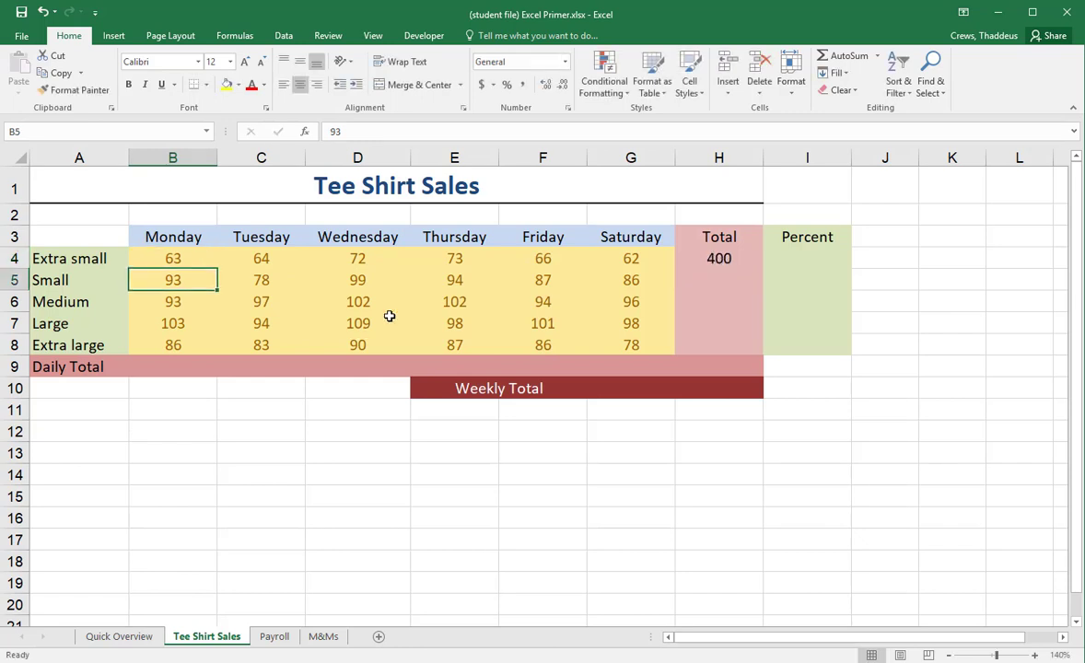
Inspect the total formula in H4 and the Total cells H5:H8, ending with H4 selected.
{"action": "left_click", "coordinate": [720, 258]}
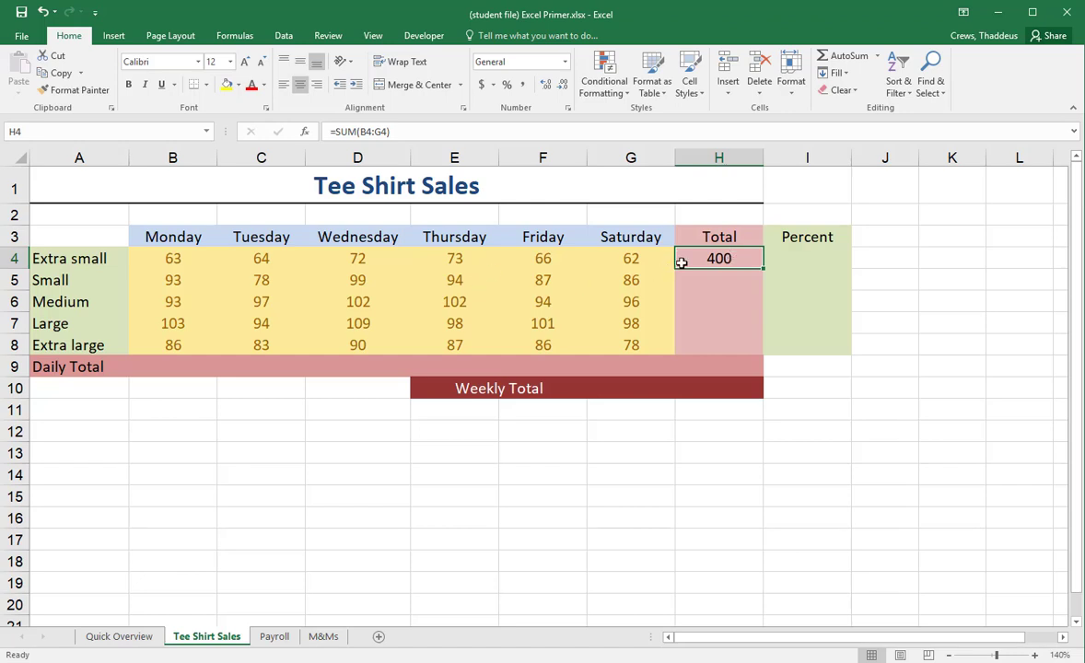
{"action": "left_click", "coordinate": [694, 280]}
{"action": "left_click", "coordinate": [691, 300]}
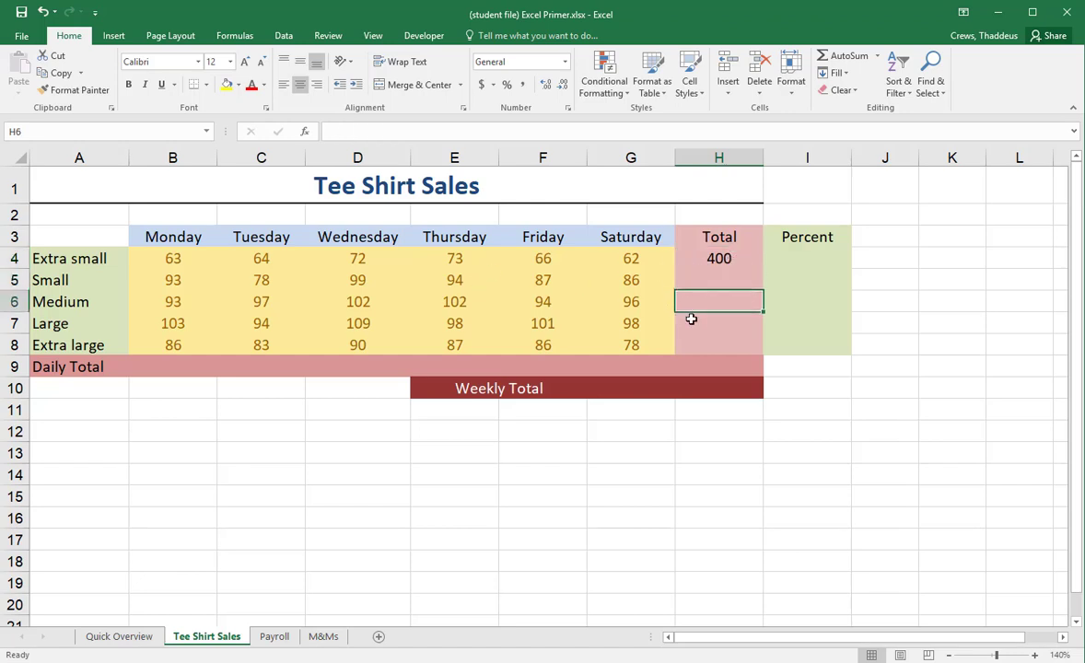
{"action": "left_click", "coordinate": [693, 322]}
{"action": "left_click", "coordinate": [702, 343]}
{"action": "left_click", "coordinate": [738, 261]}
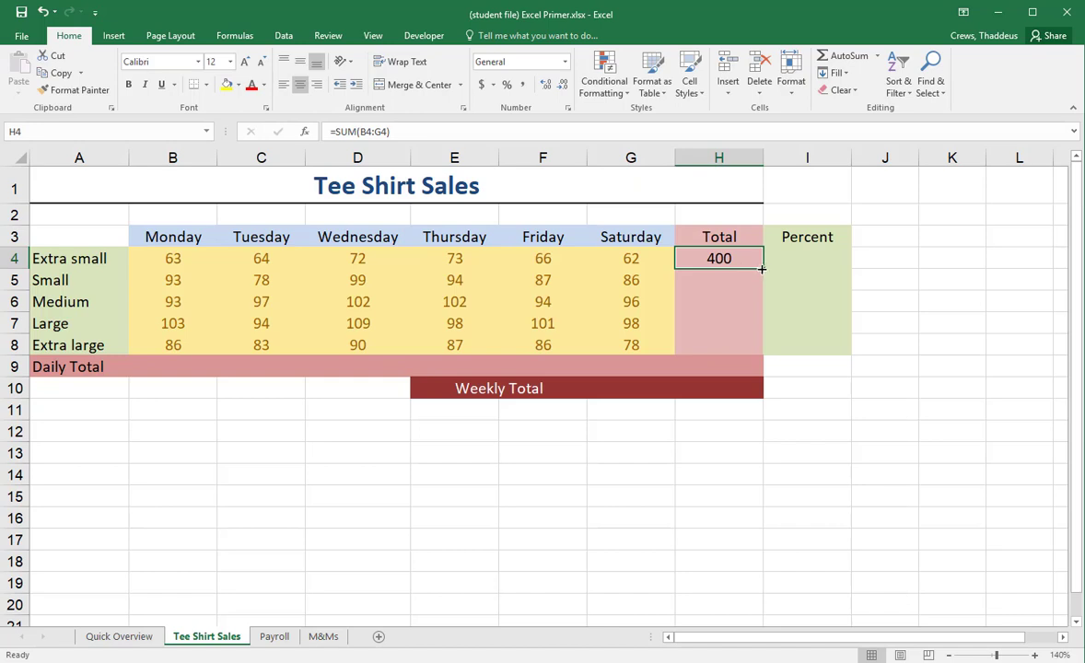
Copy the Extra small total formula from H4 down through H8 and check the formulas in H6, H7 and H5.
{"action": "left_click_drag", "start_coordinate": [763, 268], "coordinate": [758, 355]}
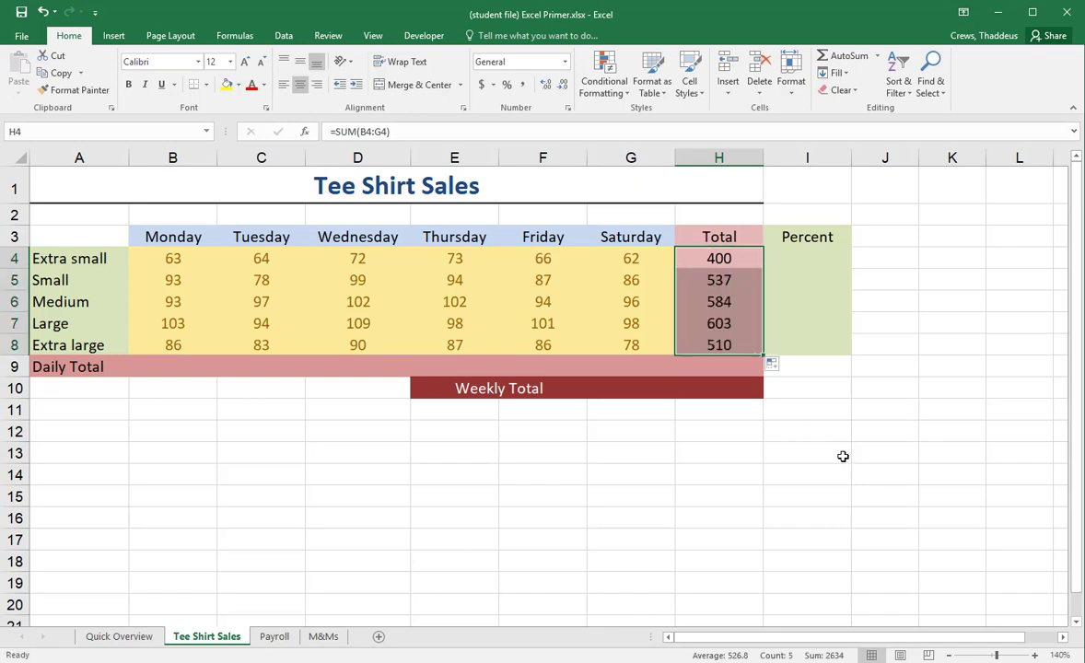
{"action": "double_click", "coordinate": [735, 301]}
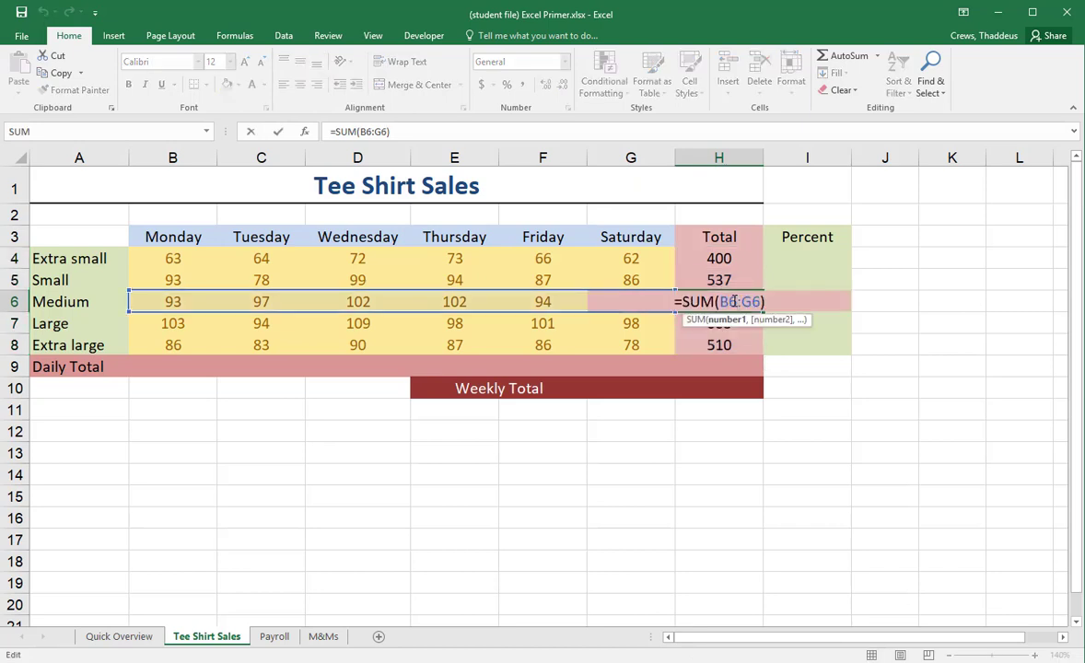
{"action": "key", "text": "Escape"}
{"action": "double_click", "coordinate": [726, 318]}
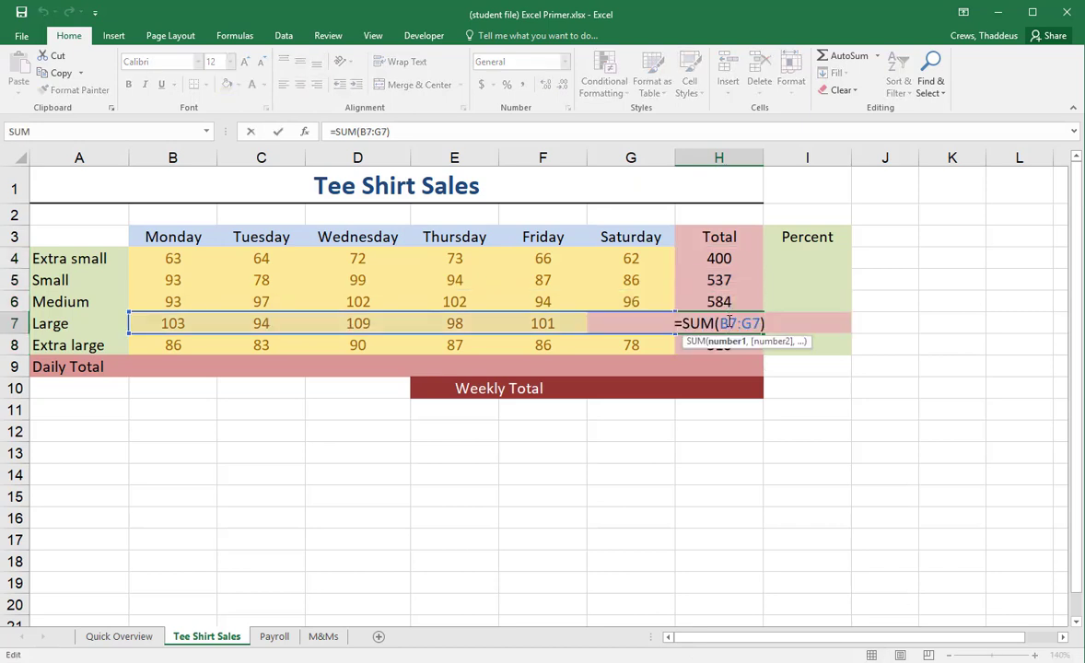
{"action": "key", "text": "Escape"}
{"action": "double_click", "coordinate": [724, 280]}
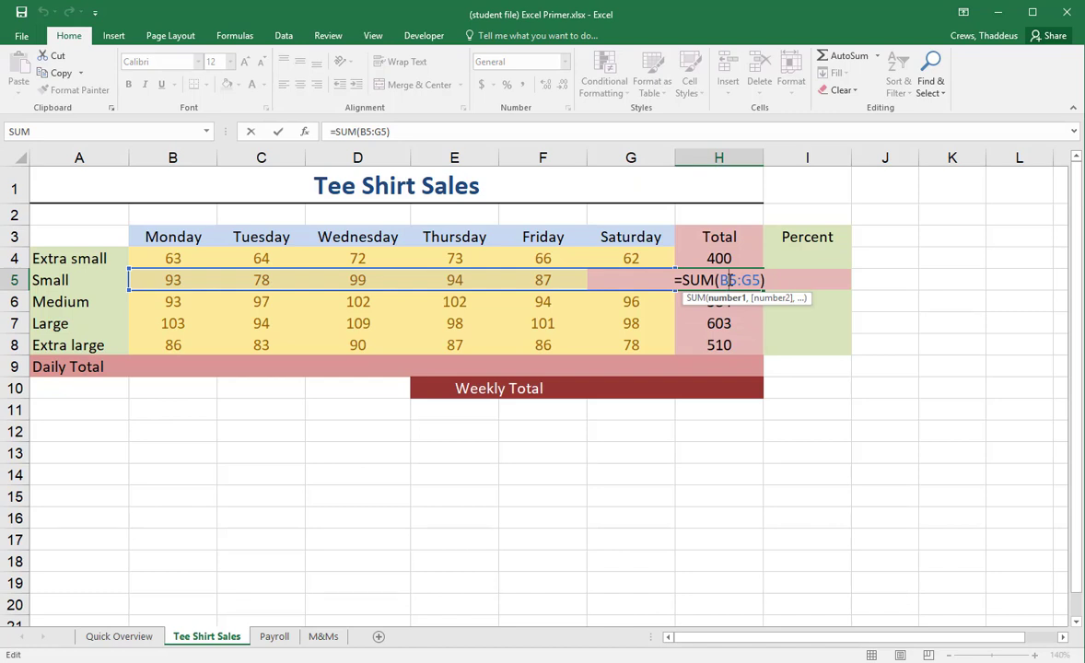
{"action": "key", "text": "Escape"}
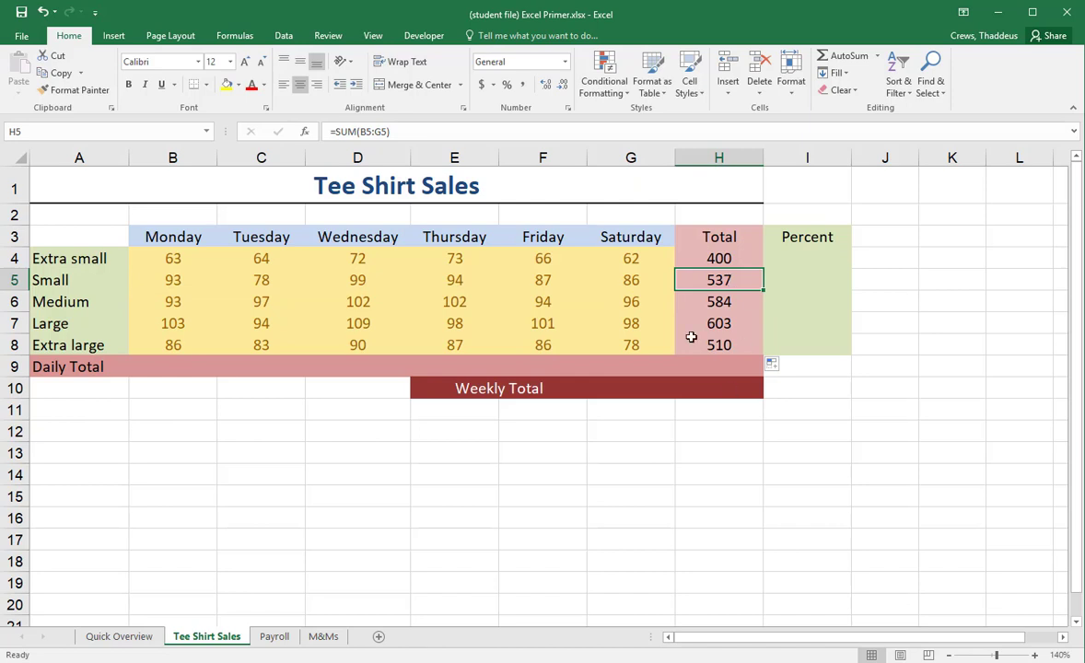
Inspect which row each SUM formula in the Total column refers to, checking H8, H6, H4 and H7.
{"action": "double_click", "coordinate": [715, 343]}
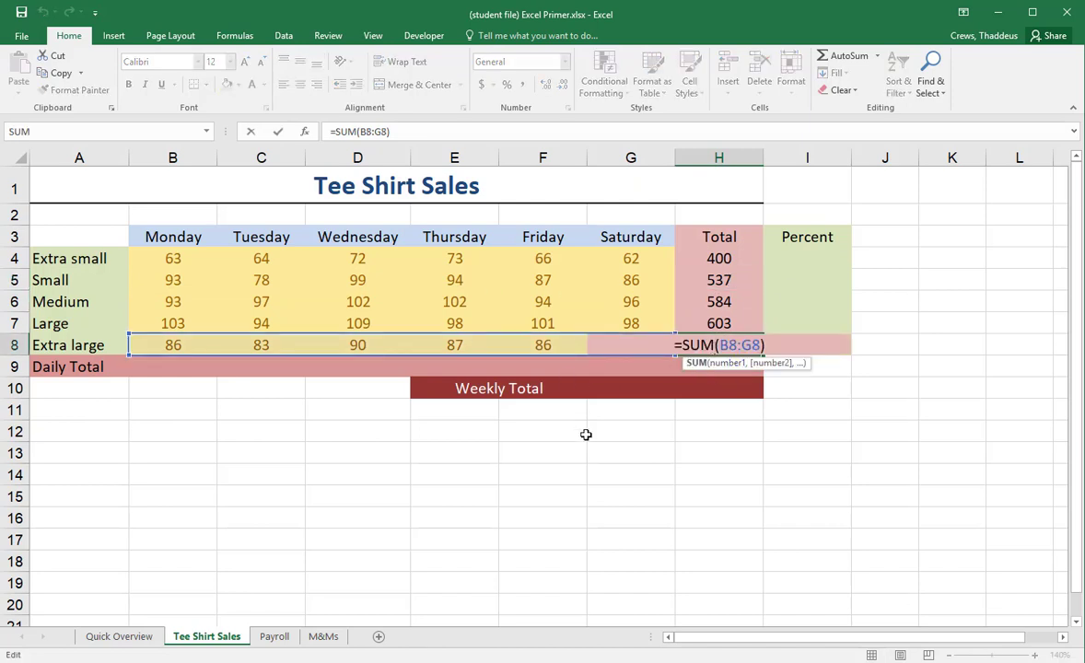
{"action": "key", "text": "Escape"}
{"action": "double_click", "coordinate": [718, 302]}
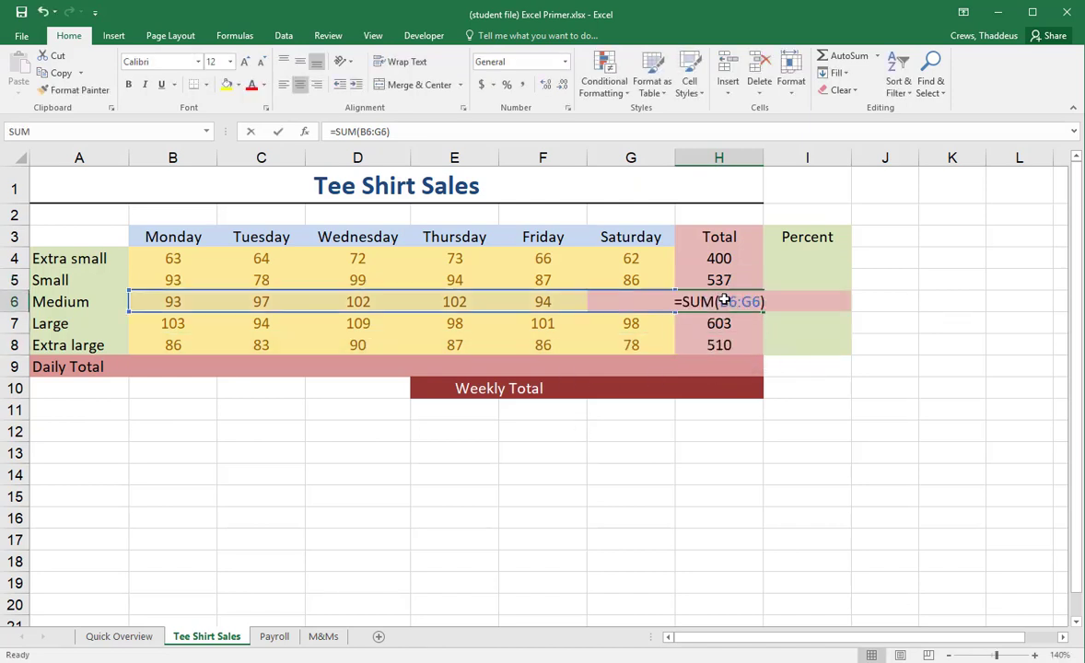
{"action": "left_click", "coordinate": [895, 495]}
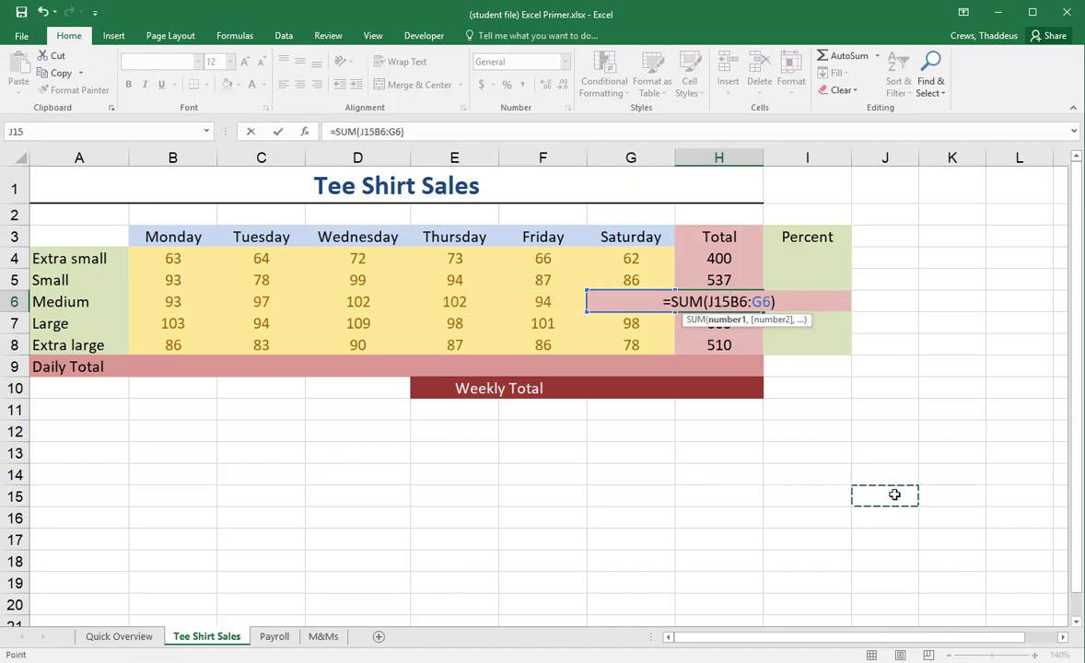
{"action": "key", "text": "Escape"}
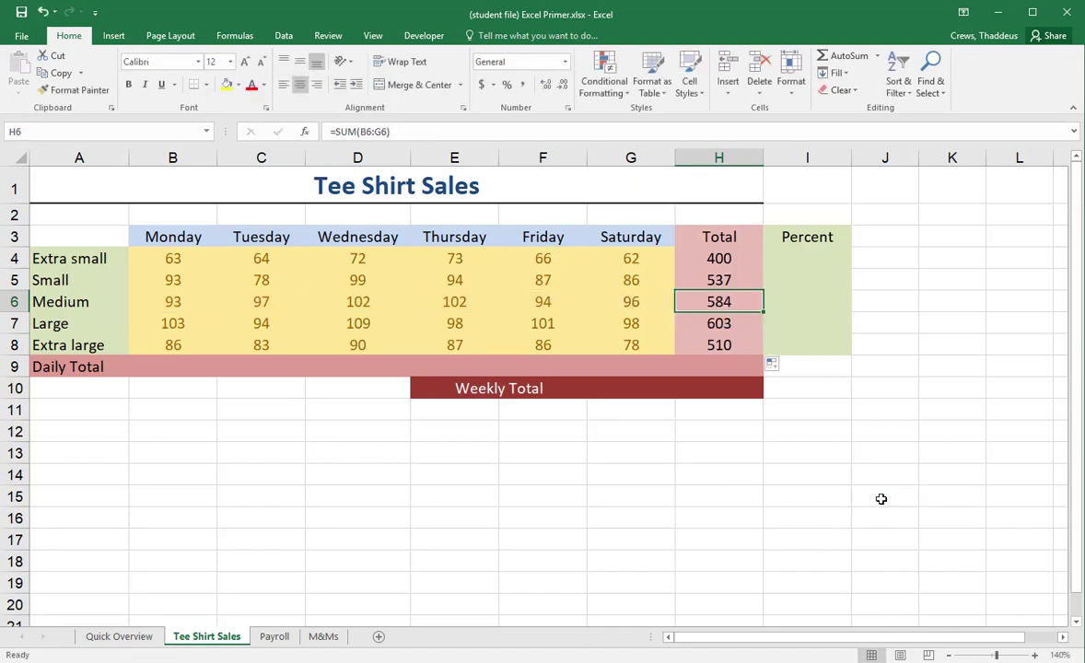
{"action": "double_click", "coordinate": [727, 258]}
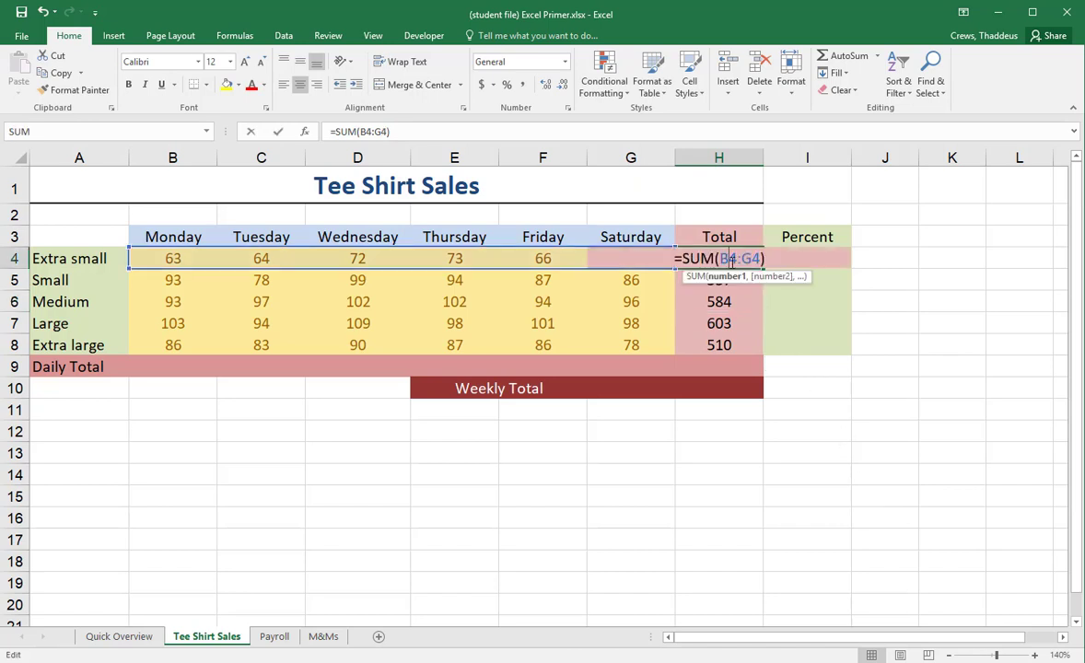
{"action": "key", "text": "Escape"}
{"action": "double_click", "coordinate": [724, 324]}
{"action": "key", "text": "Escape"}
{"action": "double_click", "coordinate": [721, 344]}
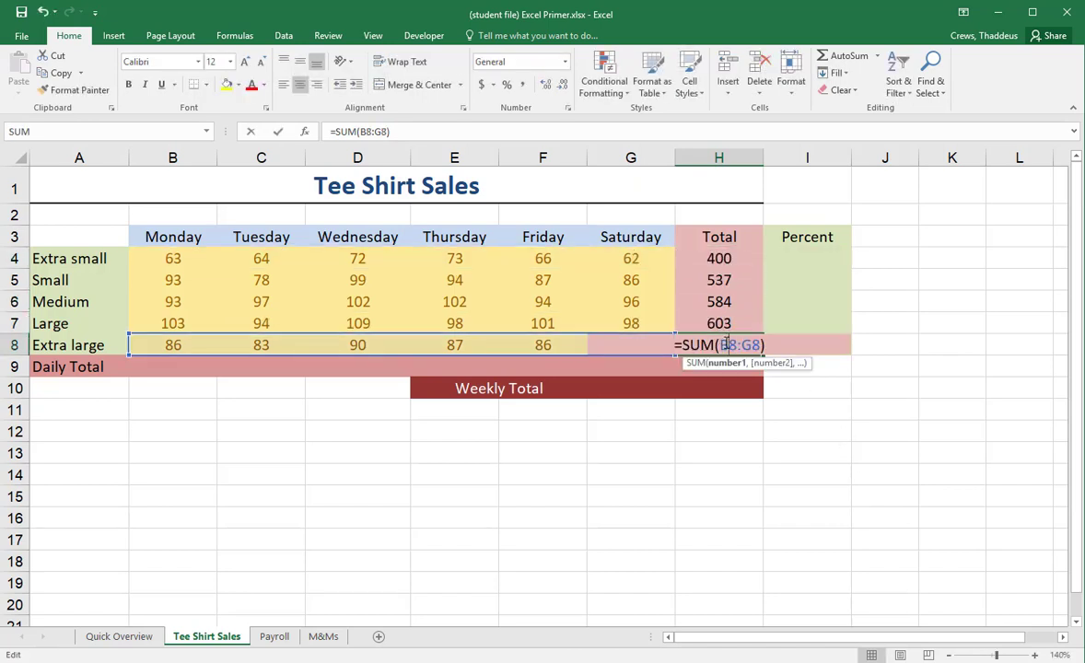
{"action": "key", "text": "Escape"}
Total Monday's sales in the Daily Total cell B9 with the formula =SUM(B4:B8).
{"action": "left_click", "coordinate": [169, 366]}
{"action": "type", "text": "=sum("}
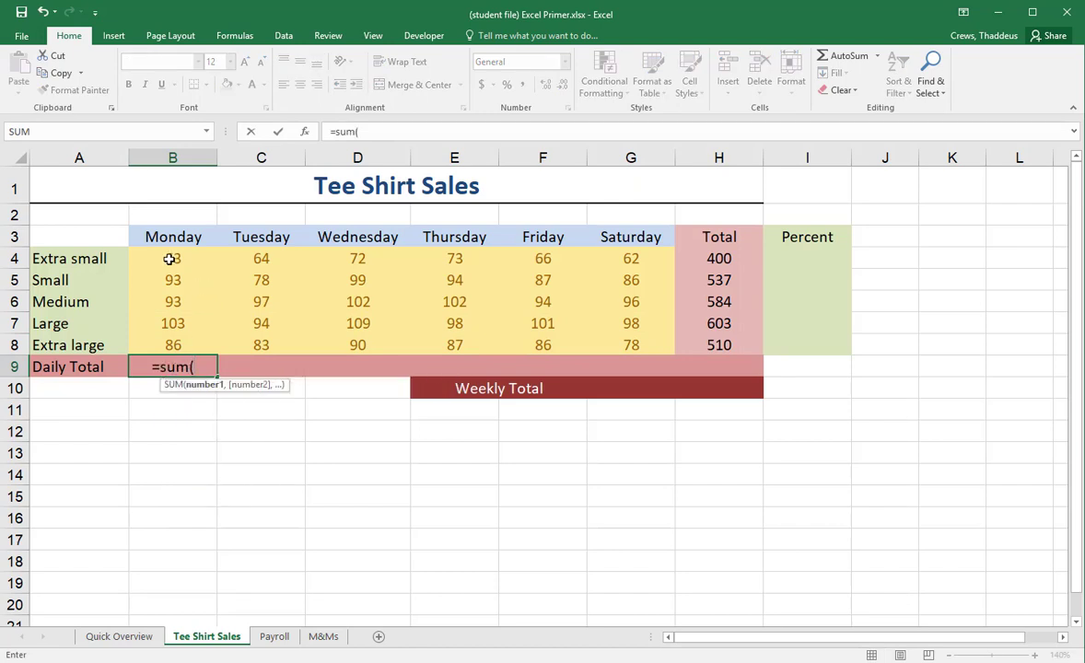
{"action": "left_click_drag", "start_coordinate": [168, 258], "coordinate": [170, 341]}
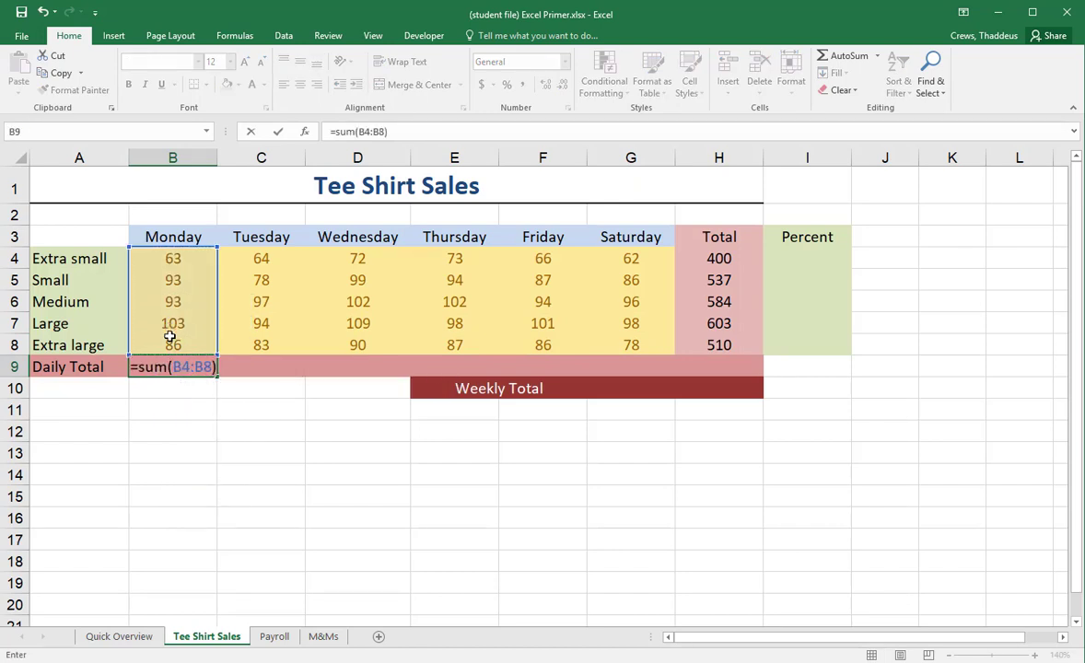
{"action": "key", "text": "ctrl+Return"}
Change Monday's Extra small sales figure in B4 to 64.
{"action": "left_click", "coordinate": [170, 256]}
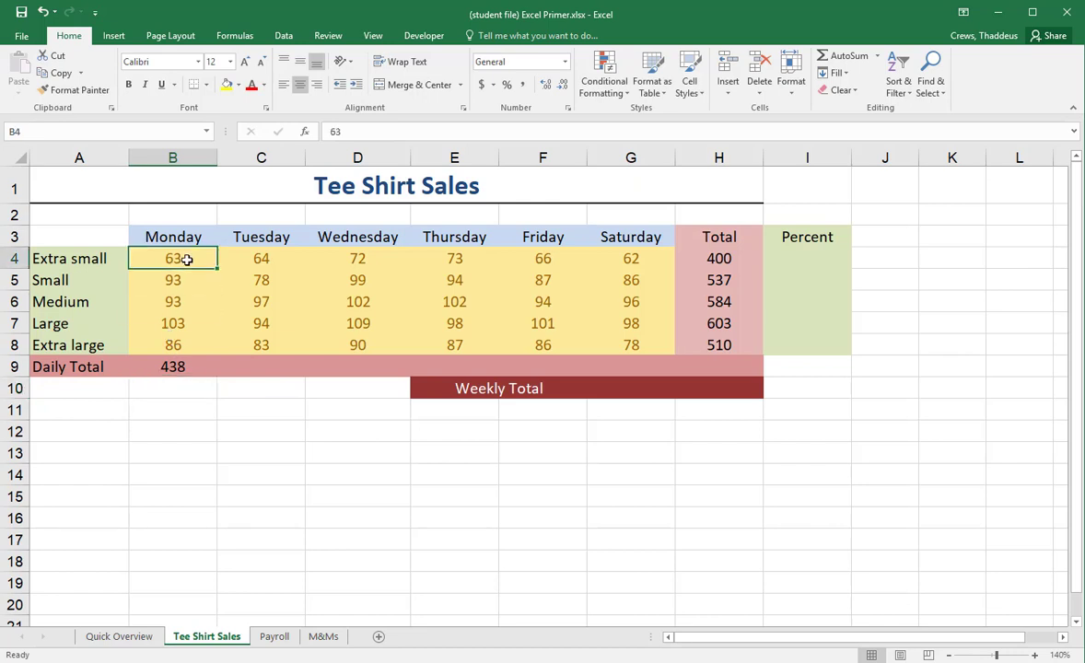
{"action": "type", "text": "64"}
{"action": "key", "text": "Return"}
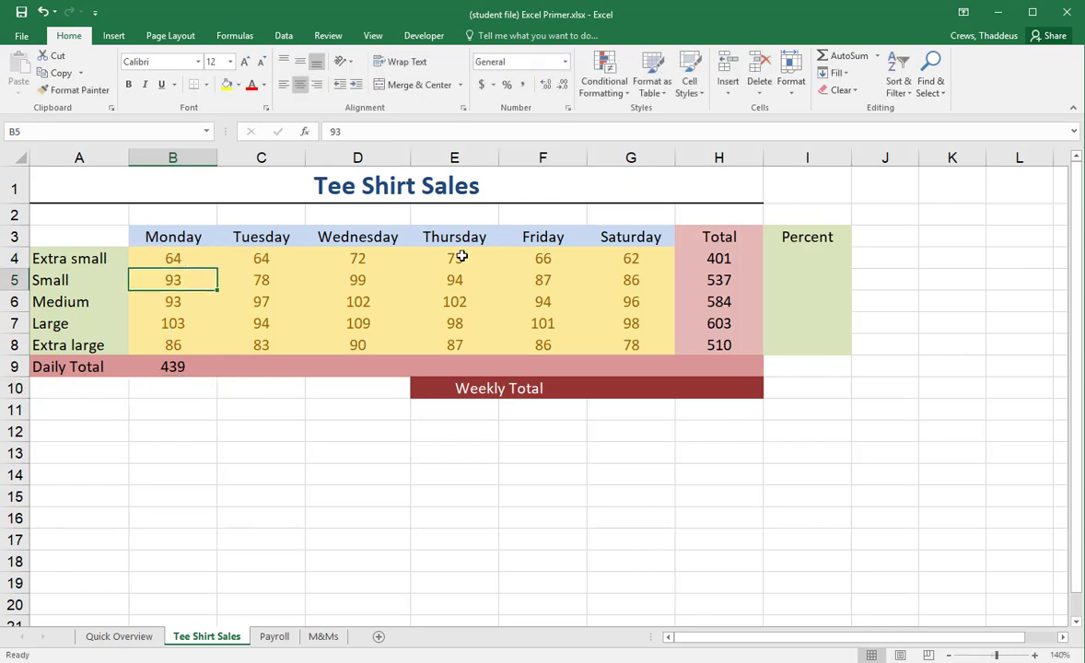
Copy Monday's Daily Total formula from B9 across through Saturday in G9.
{"action": "left_click", "coordinate": [175, 367]}
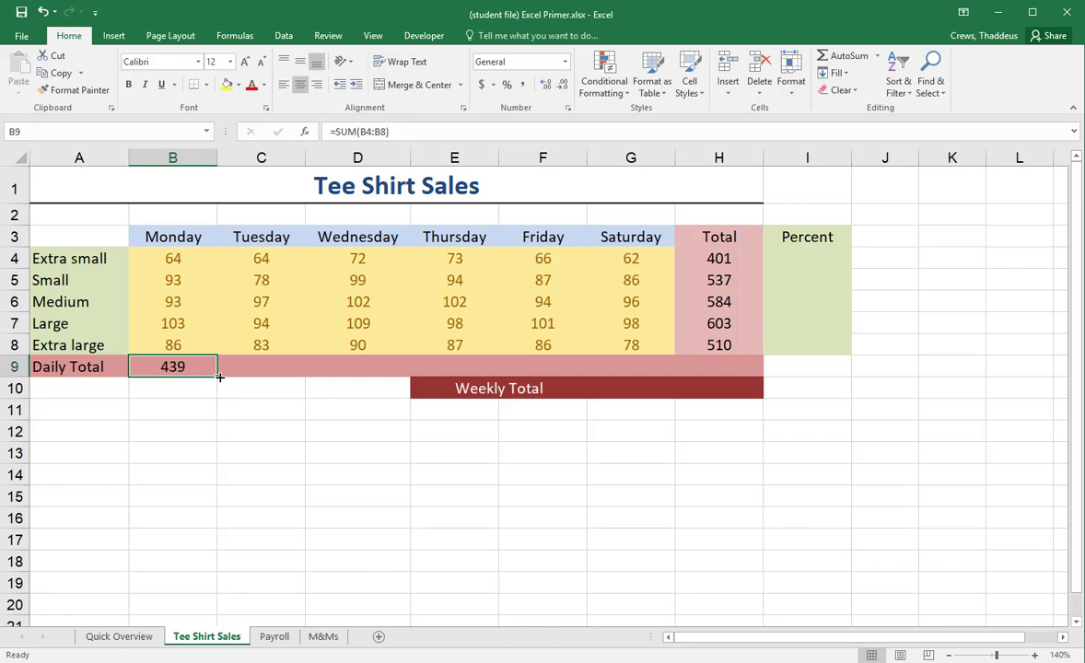
{"action": "left_click_drag", "start_coordinate": [219, 378], "coordinate": [627, 373]}
{"action": "left_click", "coordinate": [588, 502]}
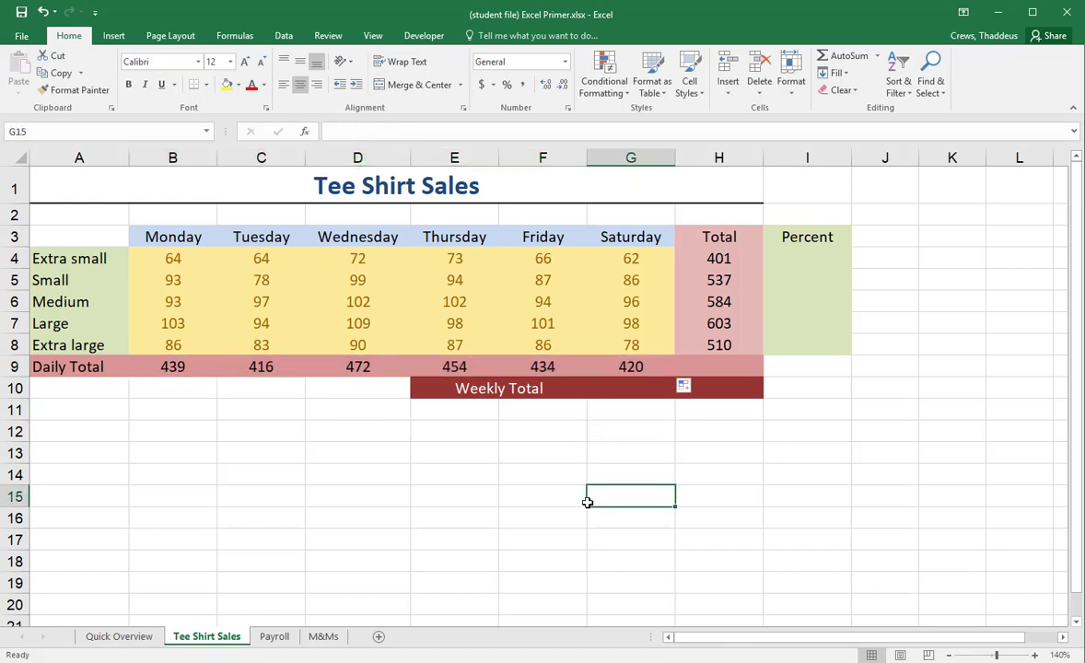
{"action": "left_click", "coordinate": [876, 495]}
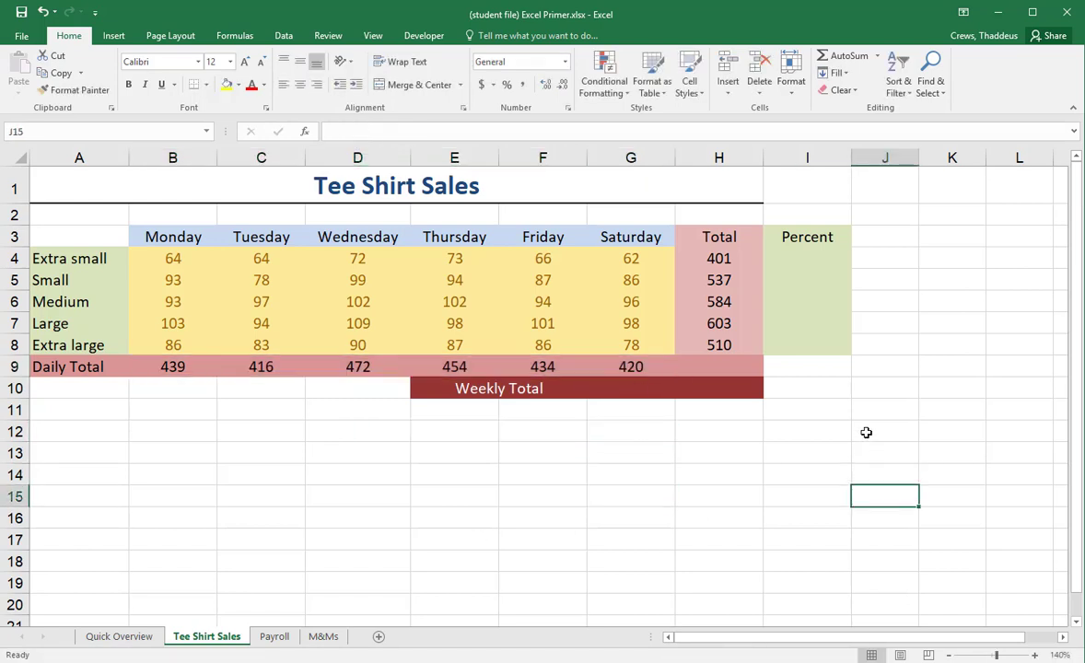
Calculate the Weekly Total in H10 from all daily sales figures with the formula =SUM(B4:G8).
{"action": "left_click", "coordinate": [709, 389]}
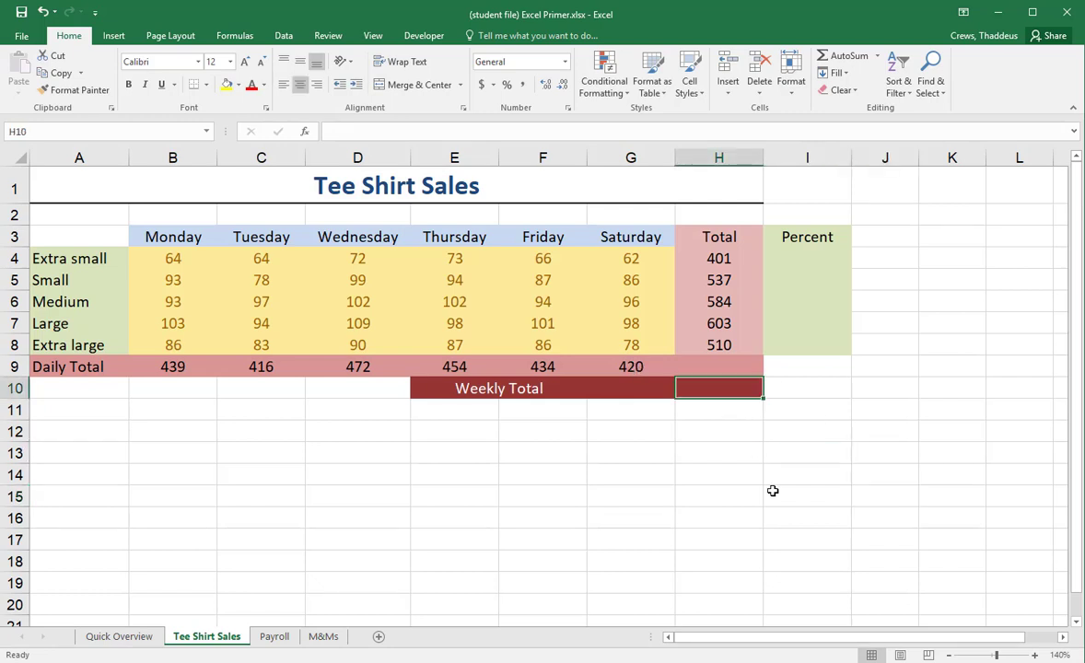
{"action": "type", "text": "=sum("}
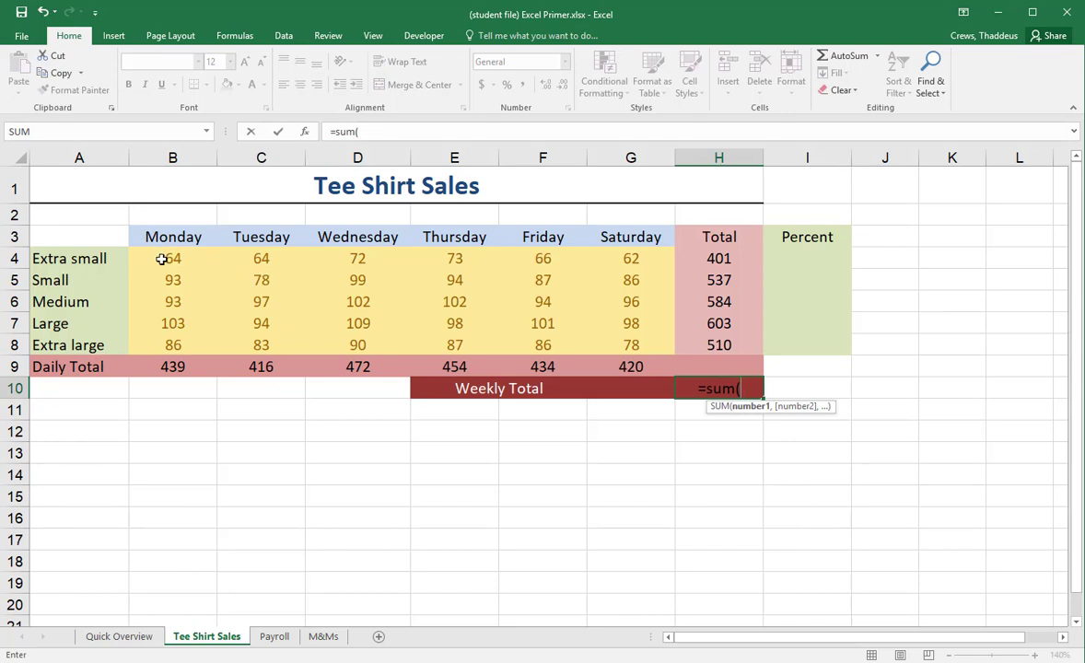
{"action": "left_click_drag", "start_coordinate": [161, 260], "coordinate": [625, 346]}
{"action": "type", "text": ")"}
{"action": "key", "text": "Return"}
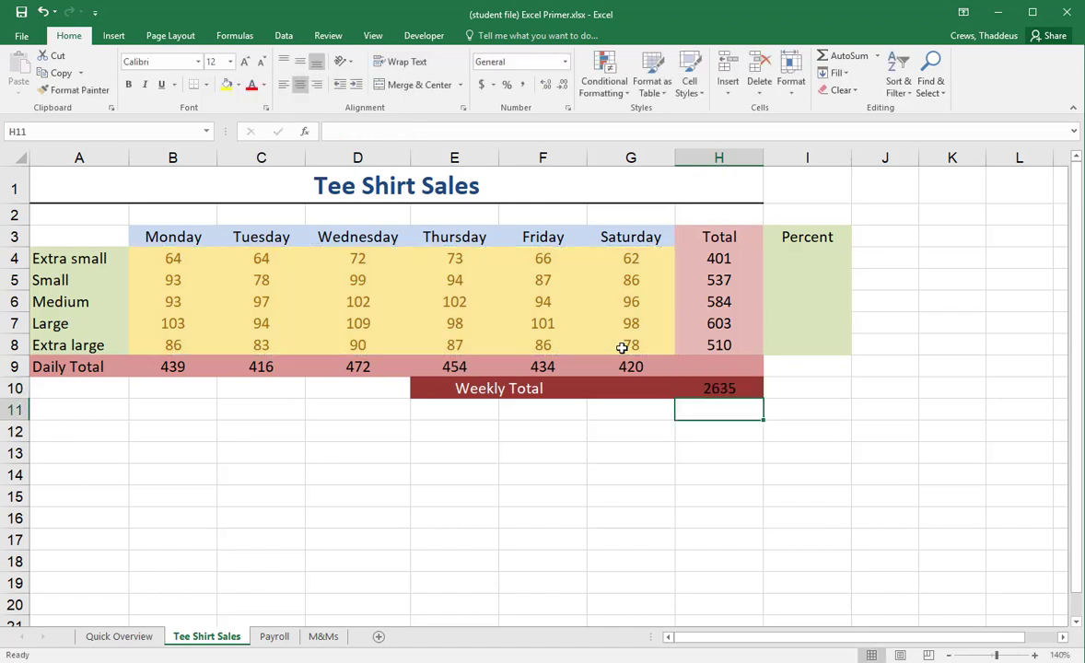
Replace the Weekly Total formula in H10 with a sum of the size totals, =SUM(H4:H8).
{"action": "left_click", "coordinate": [727, 387]}
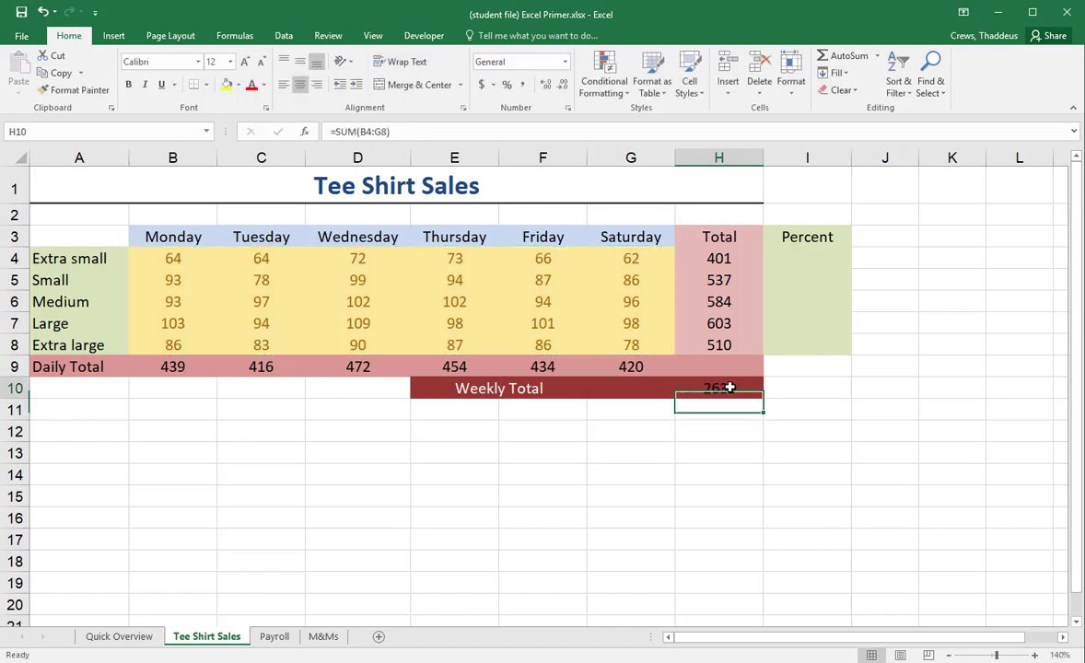
{"action": "type", "text": "=sum("}
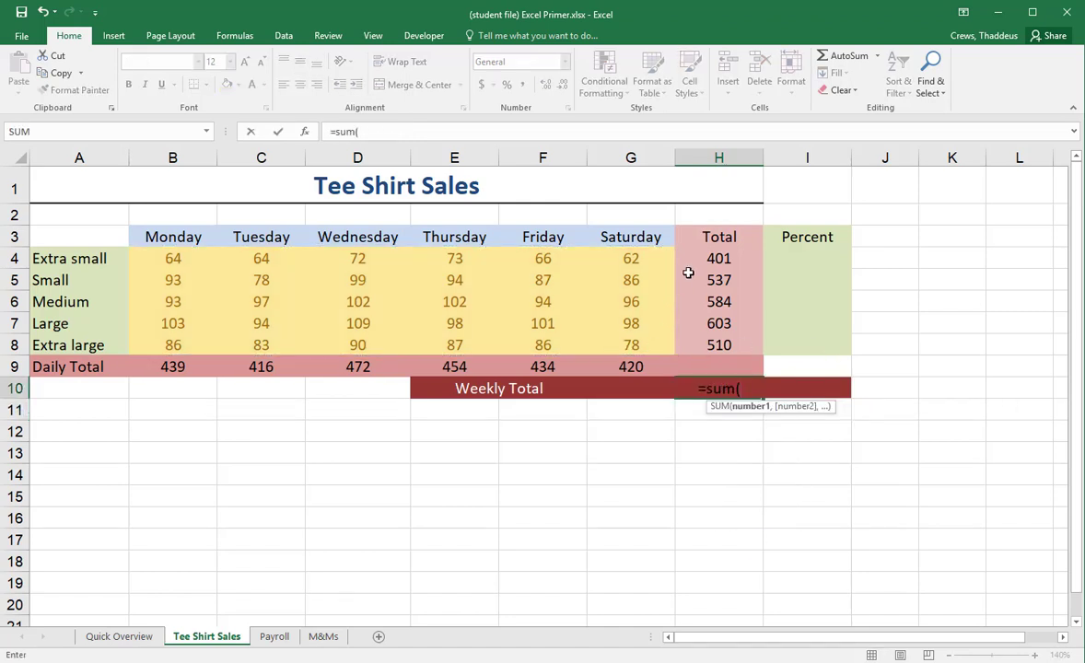
{"action": "left_click", "coordinate": [718, 258]}
{"action": "left_click_drag", "start_coordinate": [718, 258], "coordinate": [716, 343]}
{"action": "key", "text": "Return"}
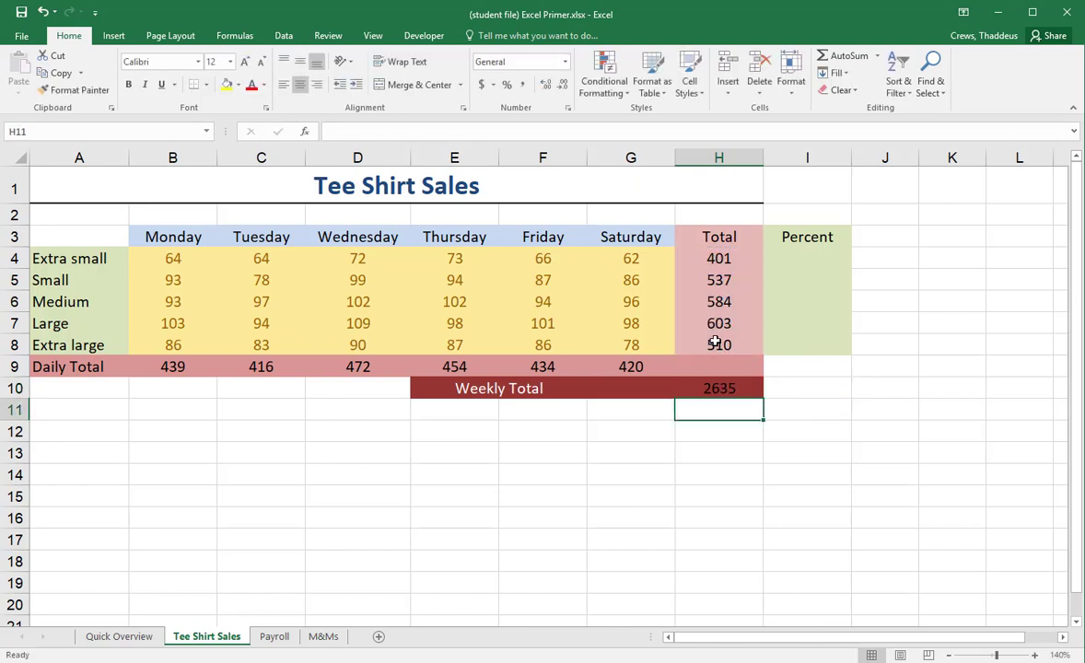
Replace the Weekly Total formula in H10 with a sum of the daily totals, =SUM(B9:G9).
{"action": "left_click", "coordinate": [716, 386]}
{"action": "type", "text": "="}
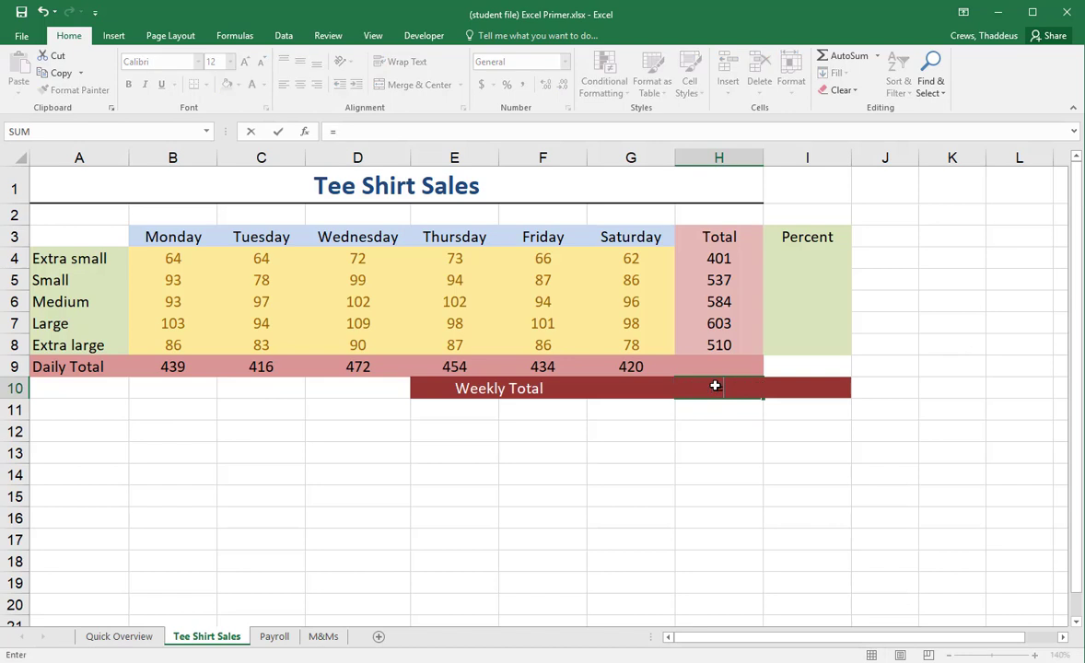
{"action": "type", "text": "sum("}
{"action": "left_click", "coordinate": [194, 365]}
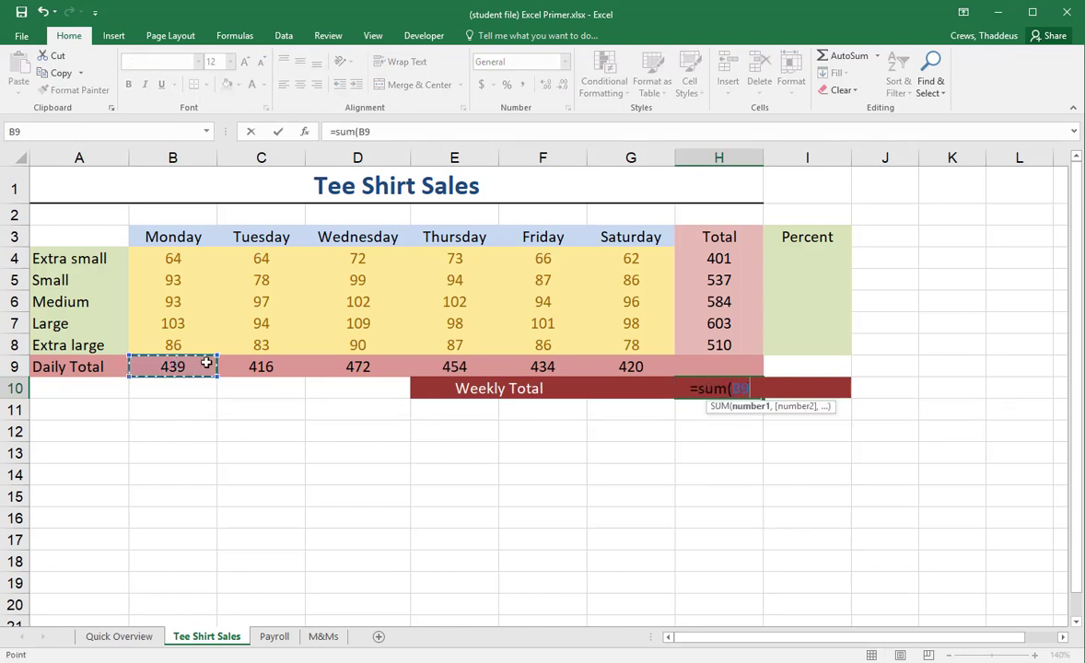
{"action": "left_click_drag", "start_coordinate": [206, 363], "coordinate": [607, 364]}
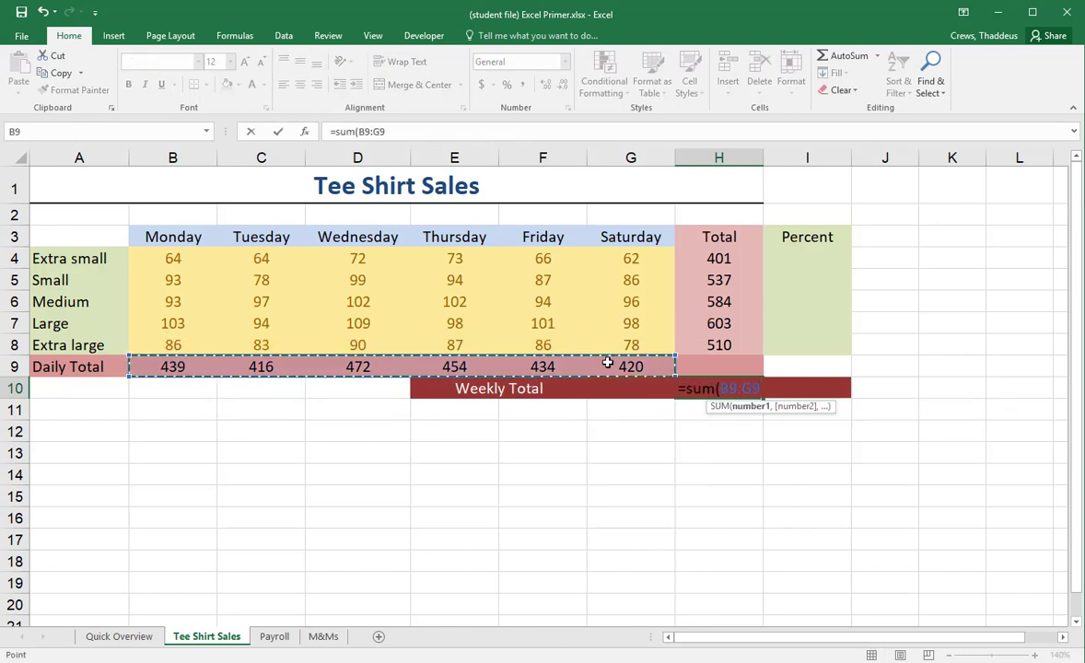
{"action": "key", "text": "Return"}
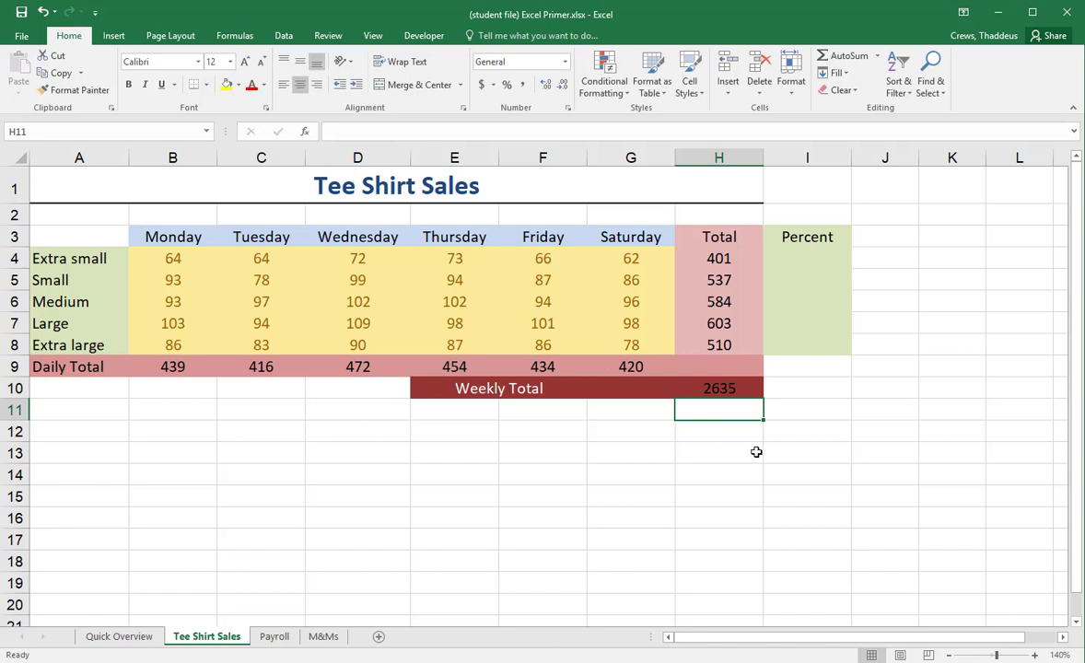
Set the font color of the Weekly Total value in H10 to the standard yellow.
{"action": "left_click", "coordinate": [732, 390]}
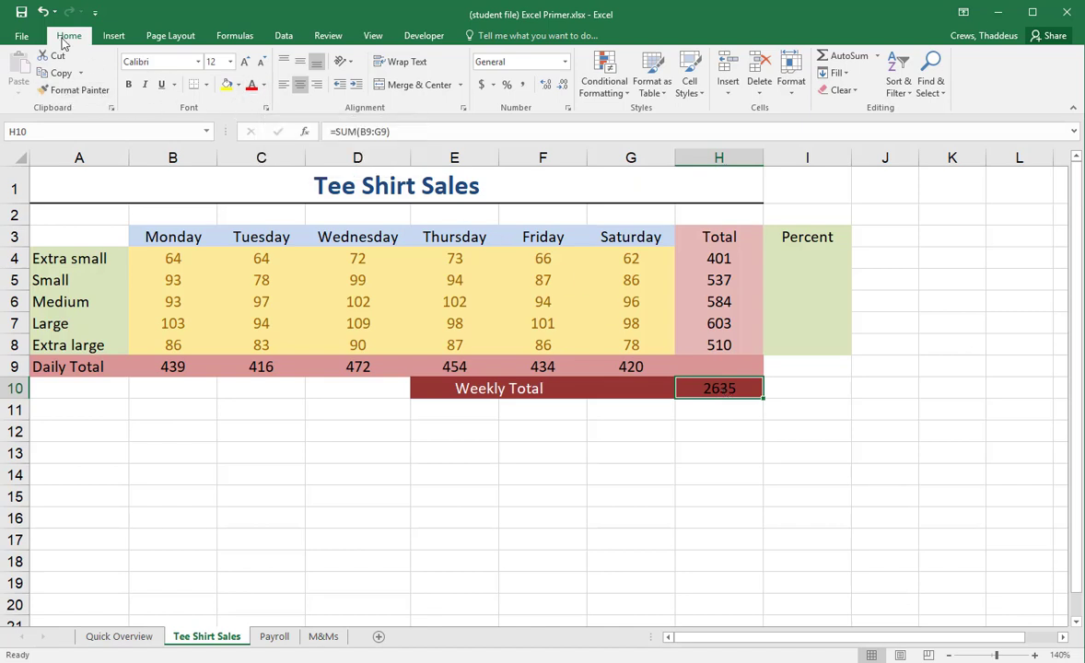
{"action": "left_click", "coordinate": [263, 86]}
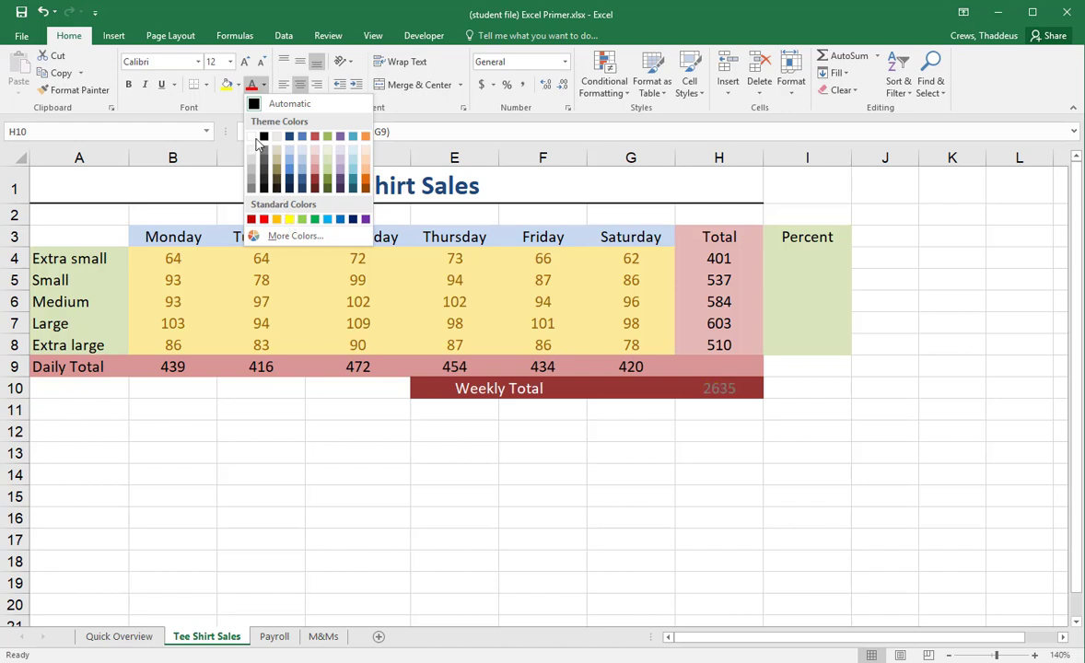
{"action": "left_click", "coordinate": [289, 219]}
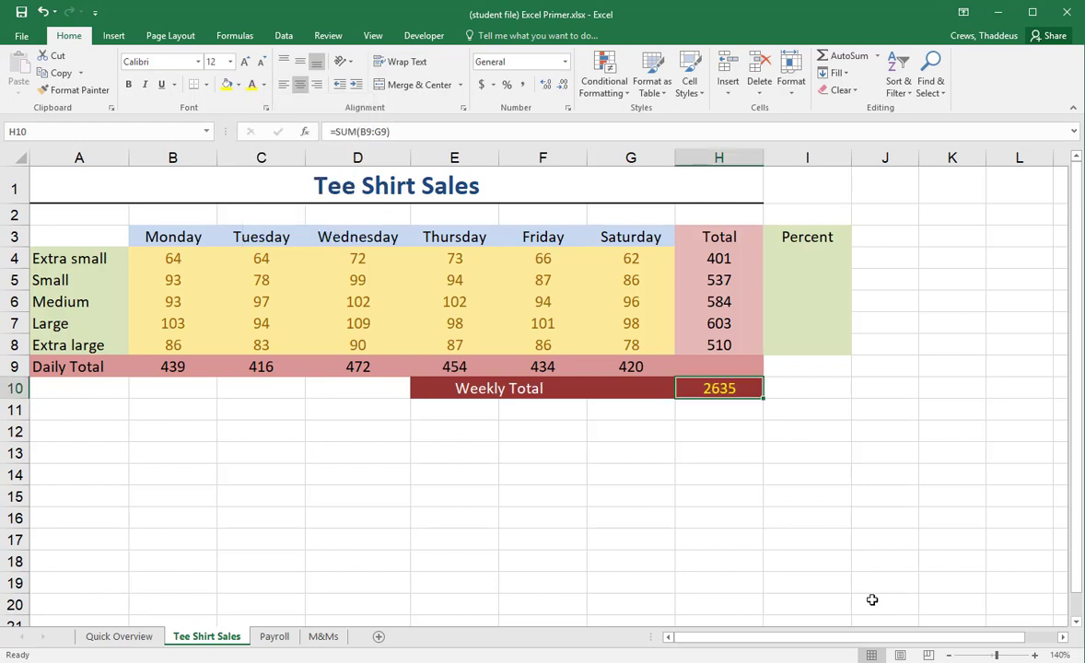
{"action": "left_click", "coordinate": [883, 566]}
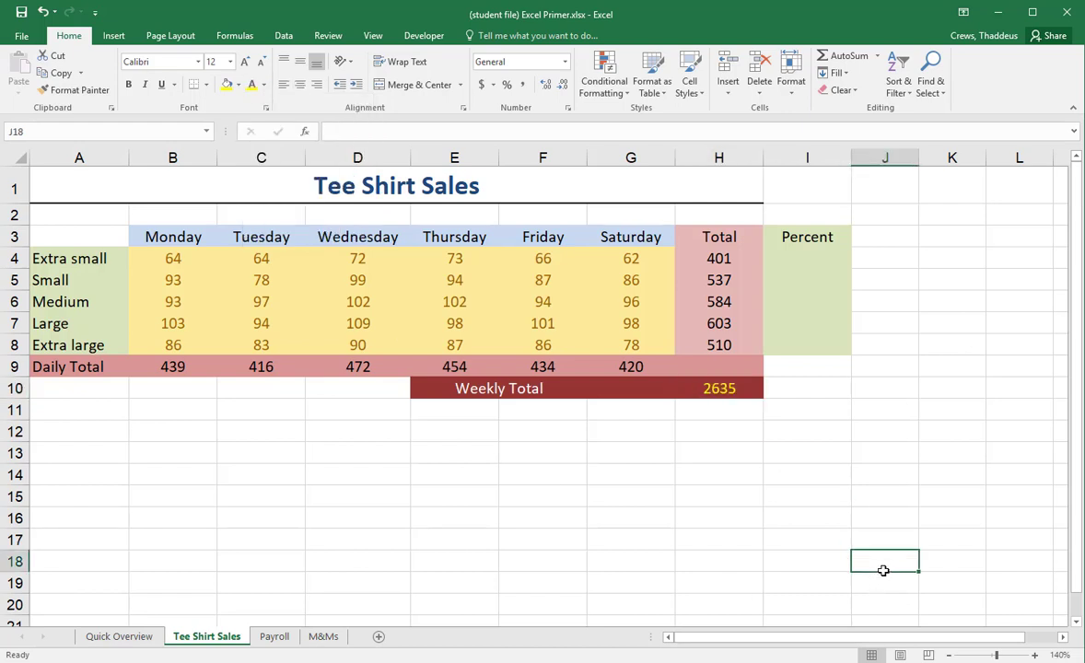
Calculate the Extra small percentage in I4 by dividing its total by the Weekly Total with =H4/H10.
{"action": "left_click", "coordinate": [800, 256]}
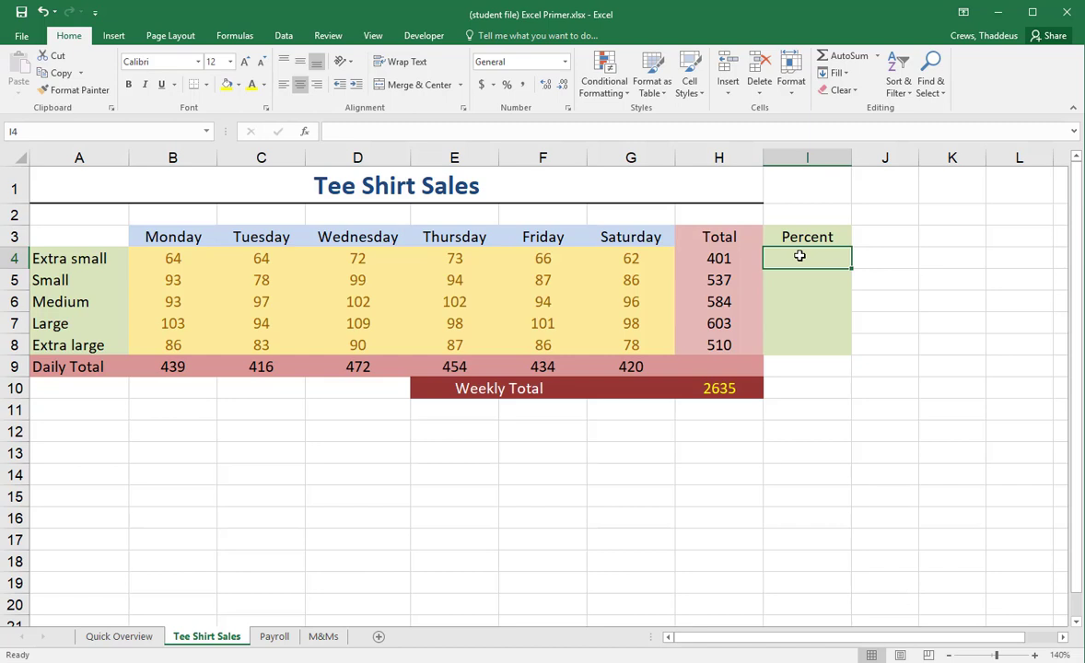
{"action": "type", "text": "="}
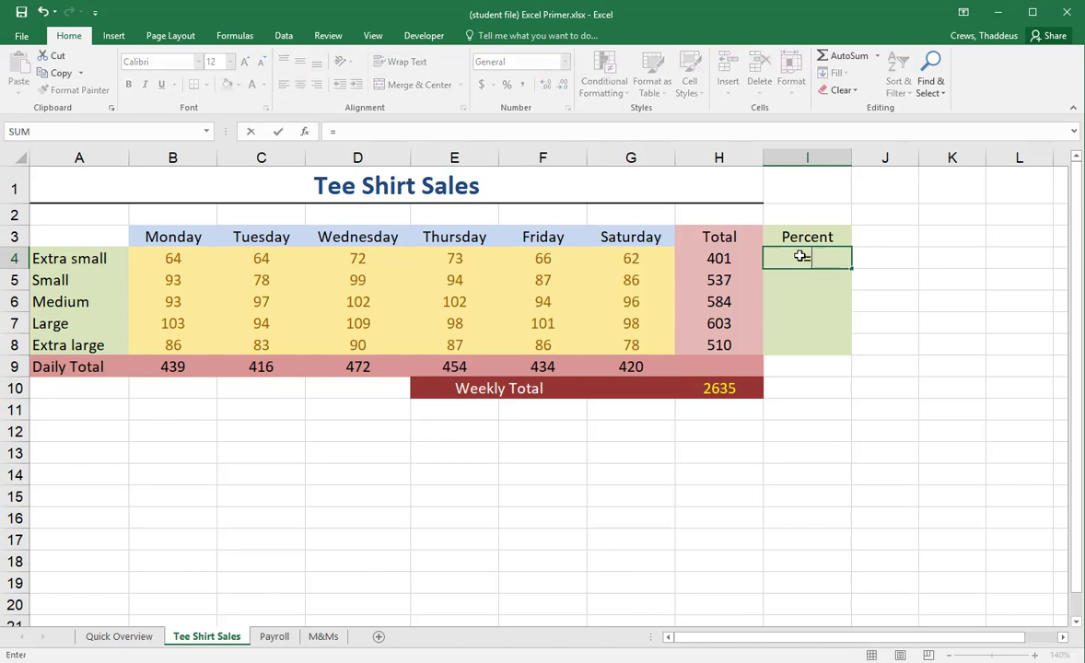
{"action": "left_click", "coordinate": [727, 259]}
{"action": "type", "text": "/"}
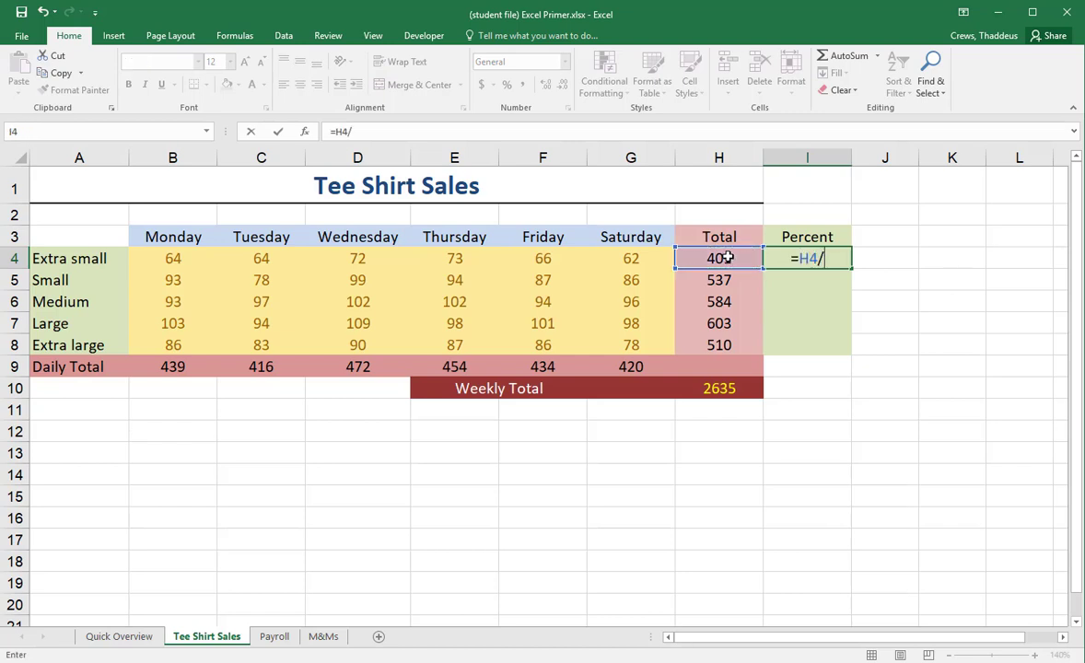
{"action": "left_click", "coordinate": [718, 389]}
{"action": "key", "text": "Return"}
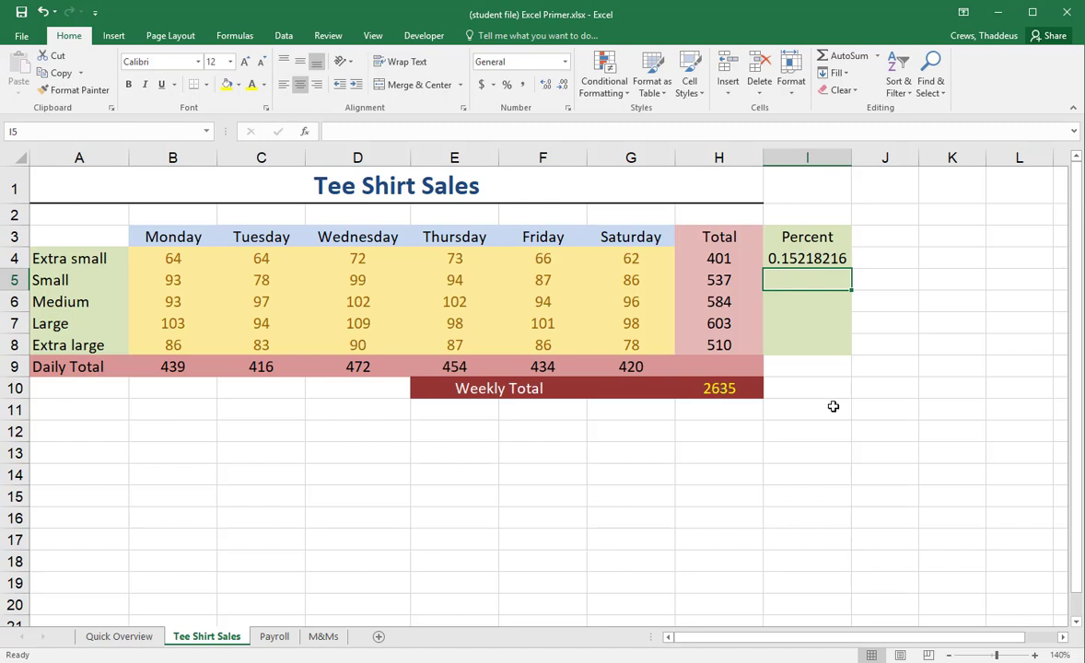
Format the Extra small percentage in I4 as a percentage with two decimal places.
{"action": "left_click", "coordinate": [783, 257]}
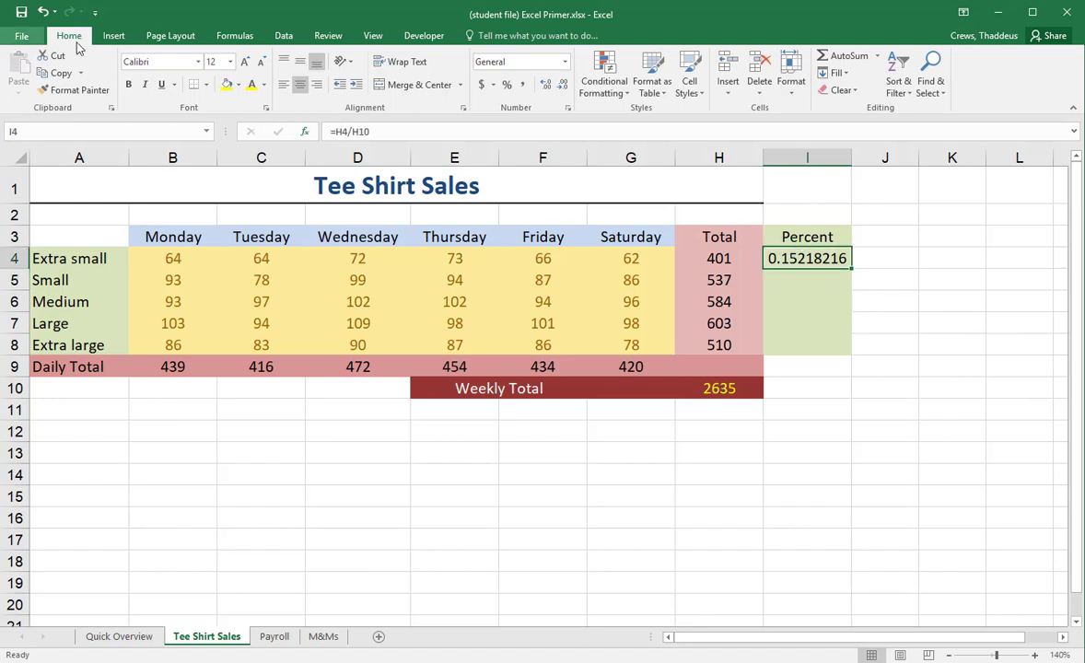
{"action": "left_click", "coordinate": [508, 89]}
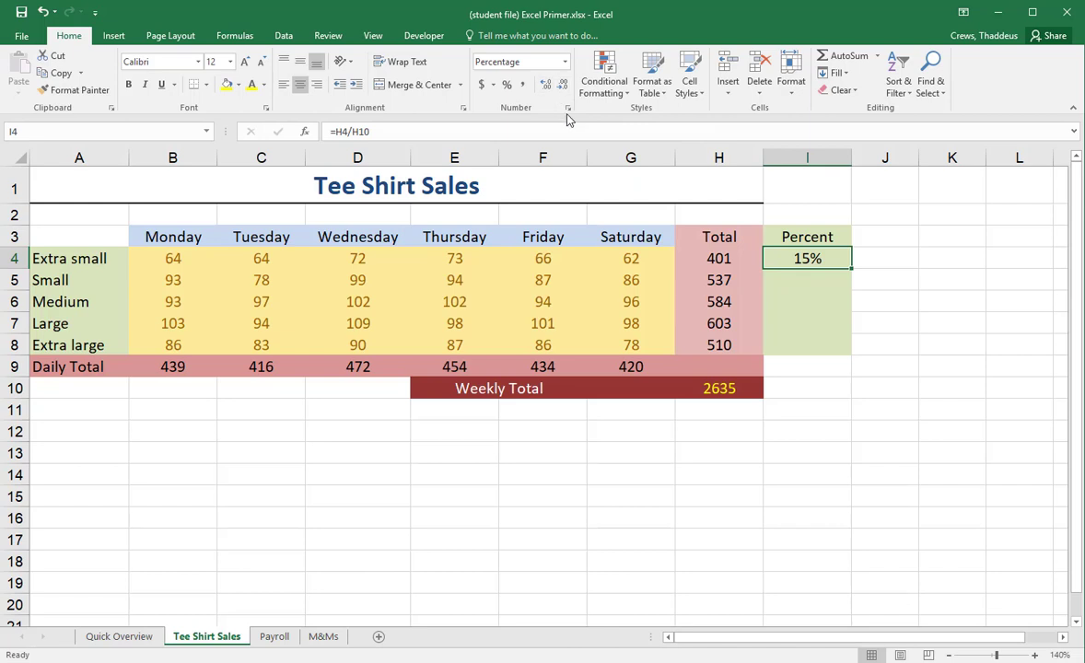
{"action": "left_click", "coordinate": [545, 85]}
{"action": "left_click", "coordinate": [546, 85]}
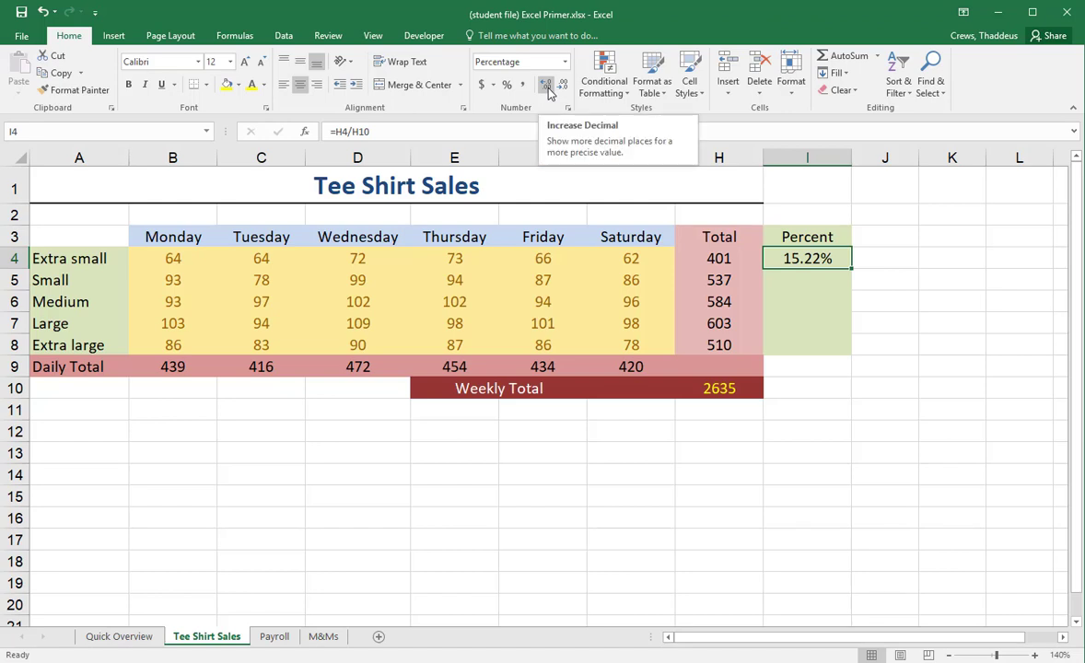
{"action": "left_click", "coordinate": [838, 503]}
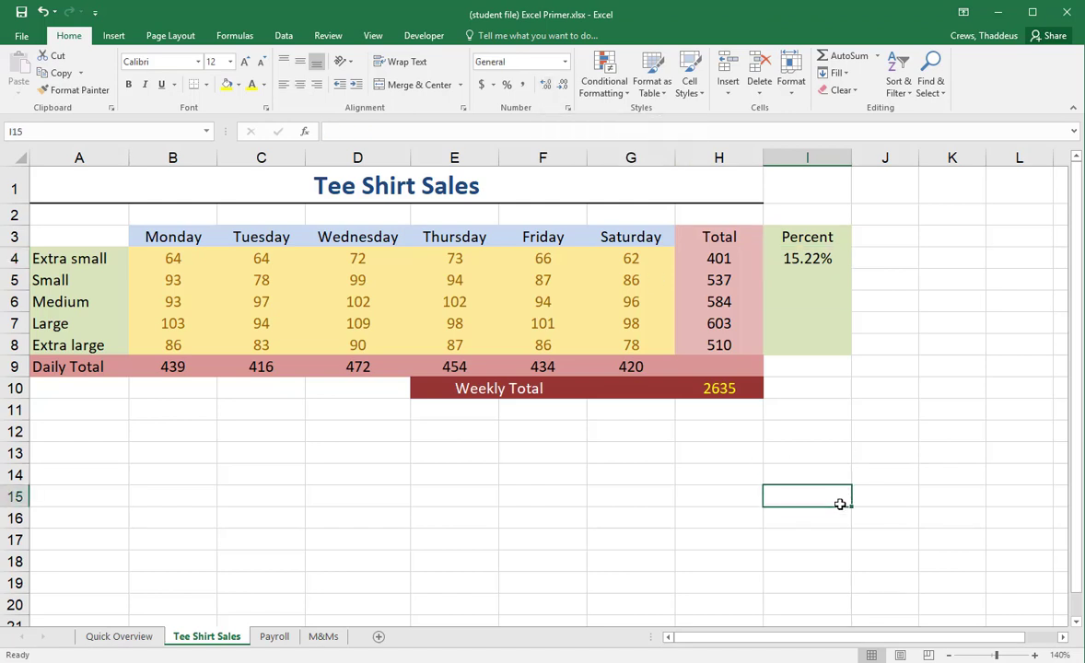
Try to fill the relative Percent formula from I4 down through I8.
{"action": "left_click", "coordinate": [809, 263]}
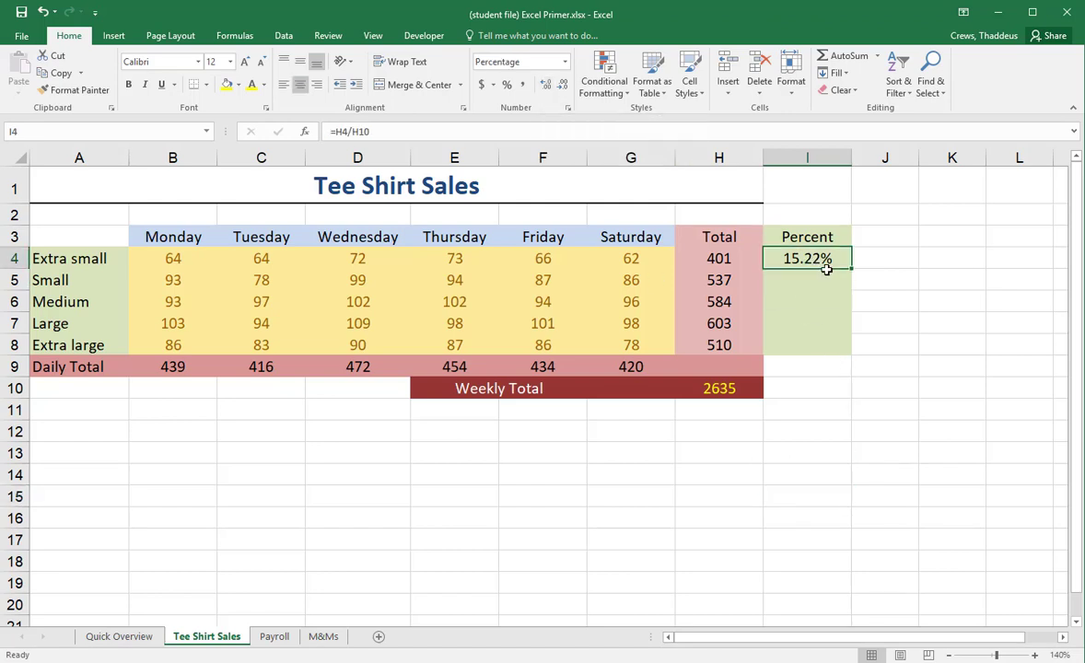
{"action": "left_click_drag", "start_coordinate": [860, 269], "coordinate": [854, 285]}
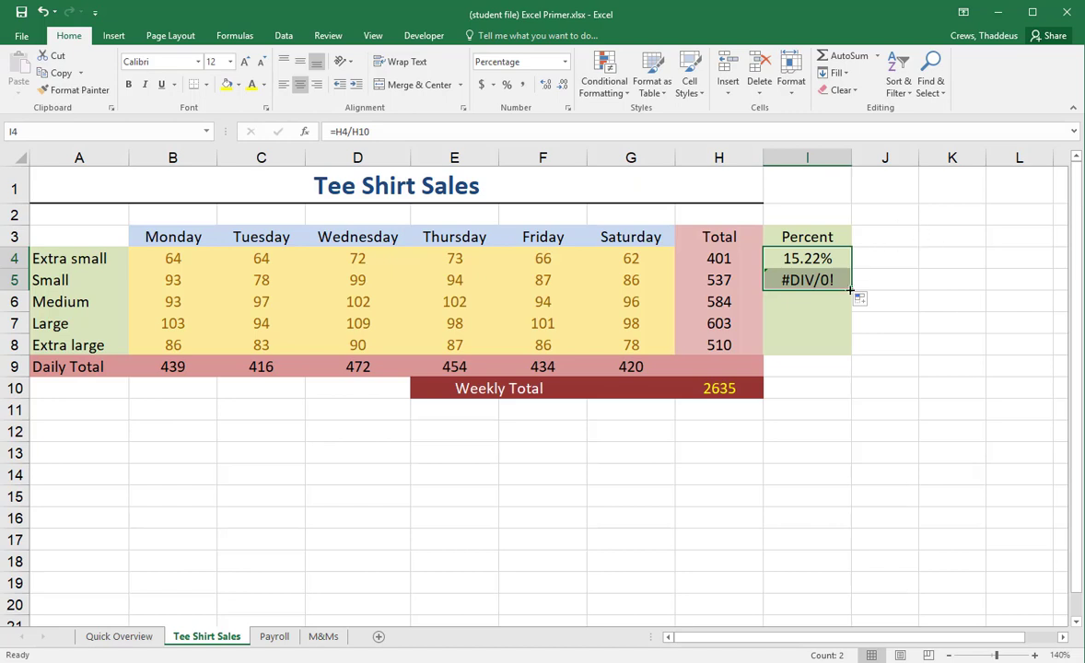
{"action": "left_click_drag", "start_coordinate": [854, 291], "coordinate": [849, 351]}
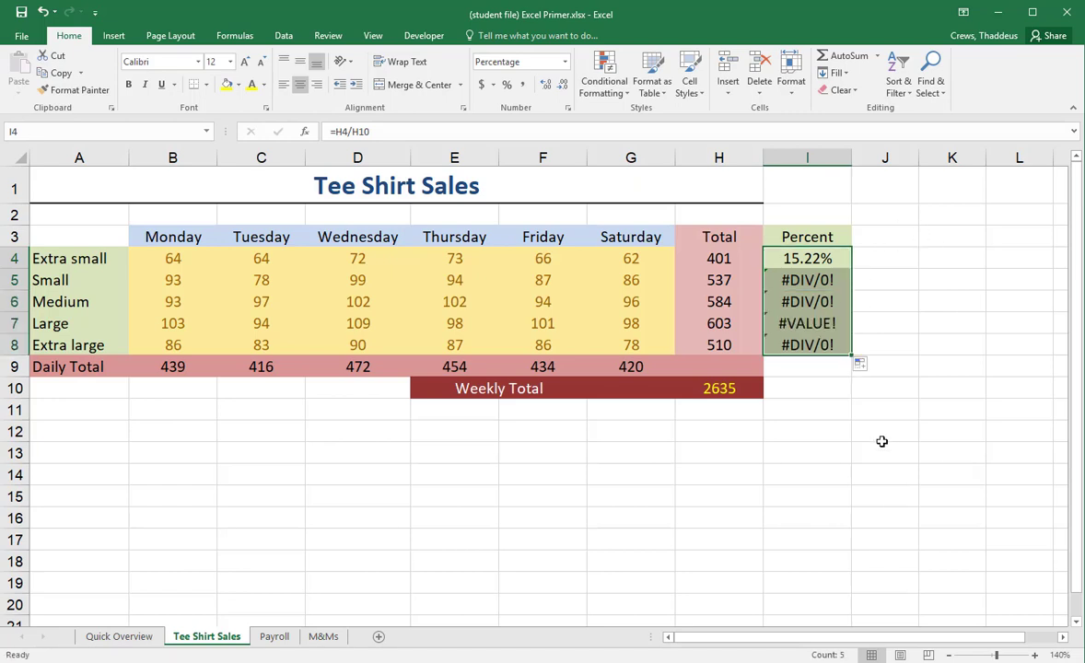
Undo the fill of the Percent formula in I5:I8, trying redo as well and keeping two decimals in I4.
{"action": "left_click", "coordinate": [43, 12]}
{"action": "left_click", "coordinate": [43, 12]}
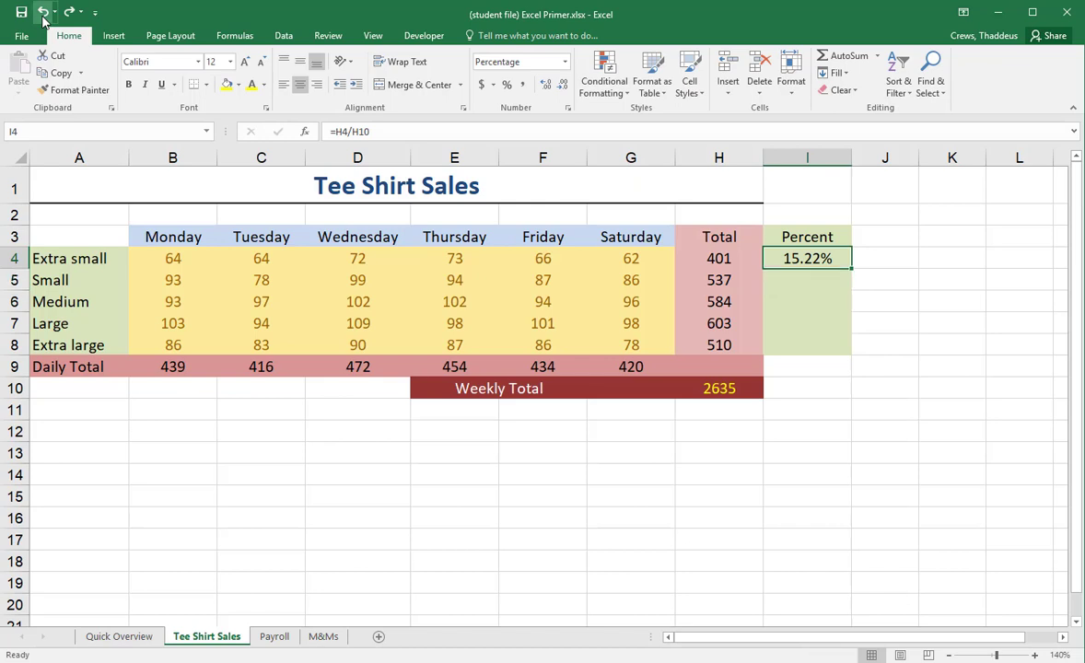
{"action": "left_click", "coordinate": [43, 12]}
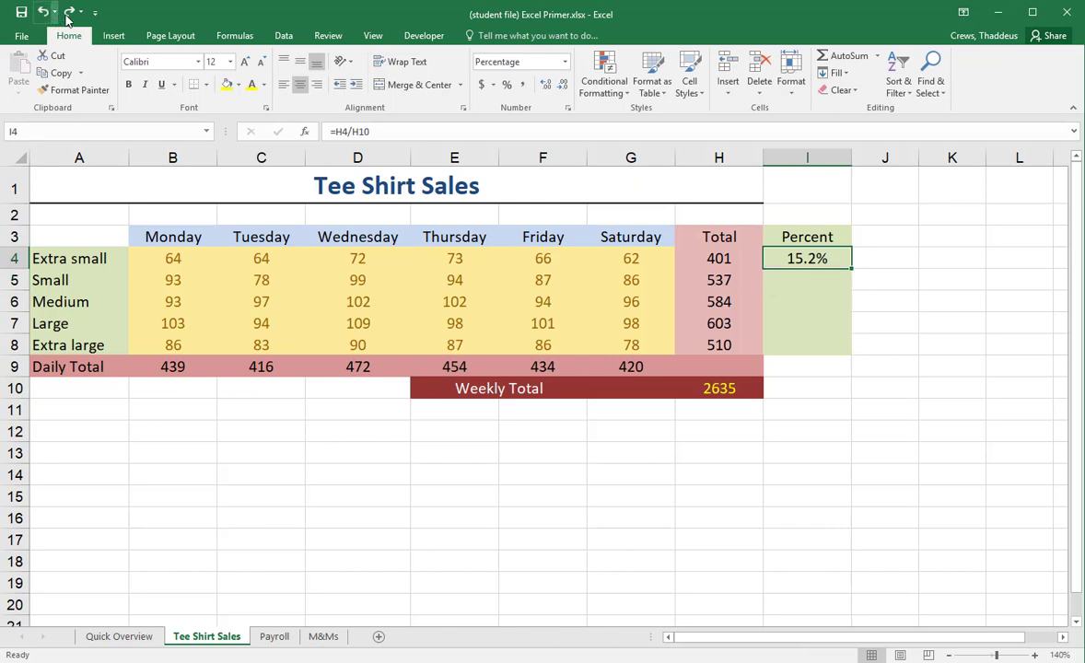
{"action": "left_click", "coordinate": [69, 12]}
{"action": "left_click", "coordinate": [69, 12]}
{"action": "left_click", "coordinate": [69, 12]}
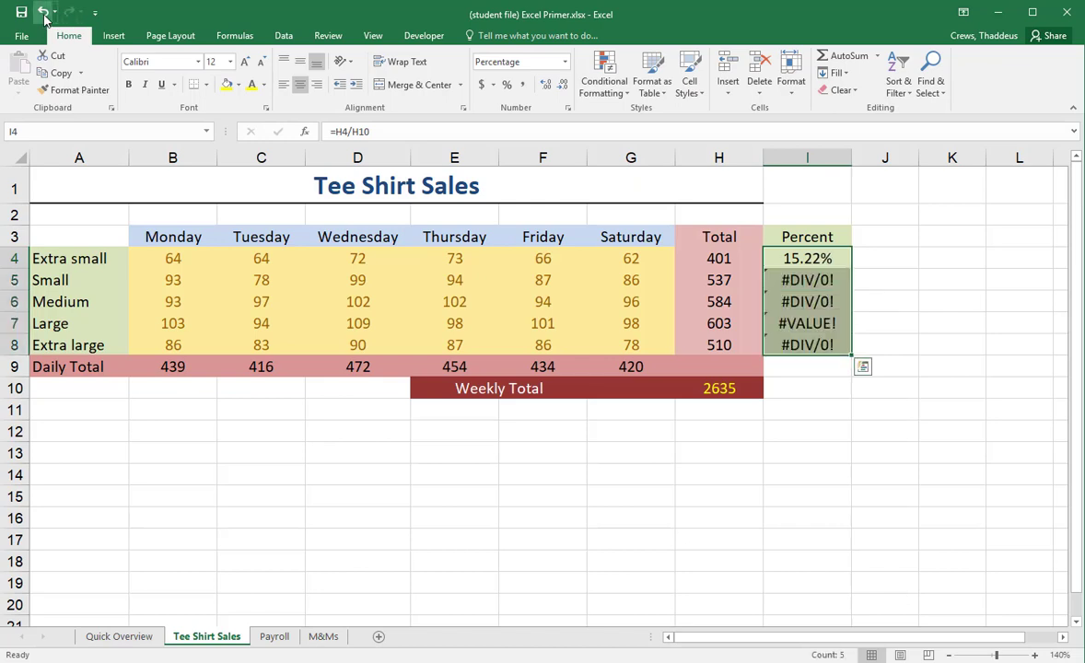
{"action": "left_click", "coordinate": [44, 12]}
{"action": "left_click", "coordinate": [44, 12]}
{"action": "left_click", "coordinate": [961, 478]}
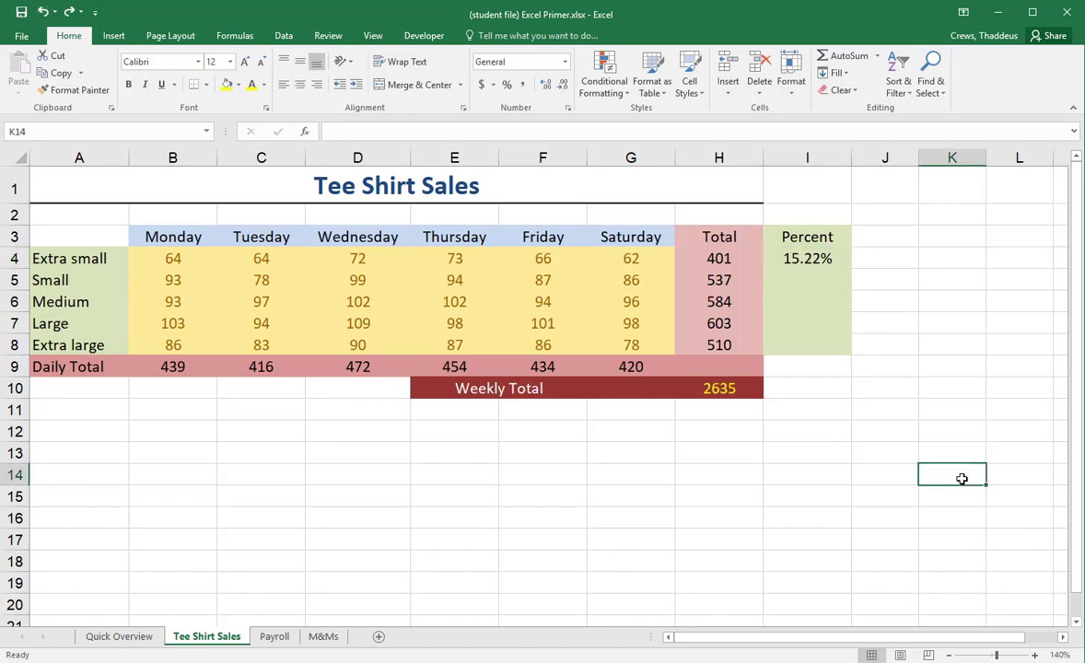
Examine which cells the Percent formula in I4 references.
{"action": "left_click", "coordinate": [809, 261]}
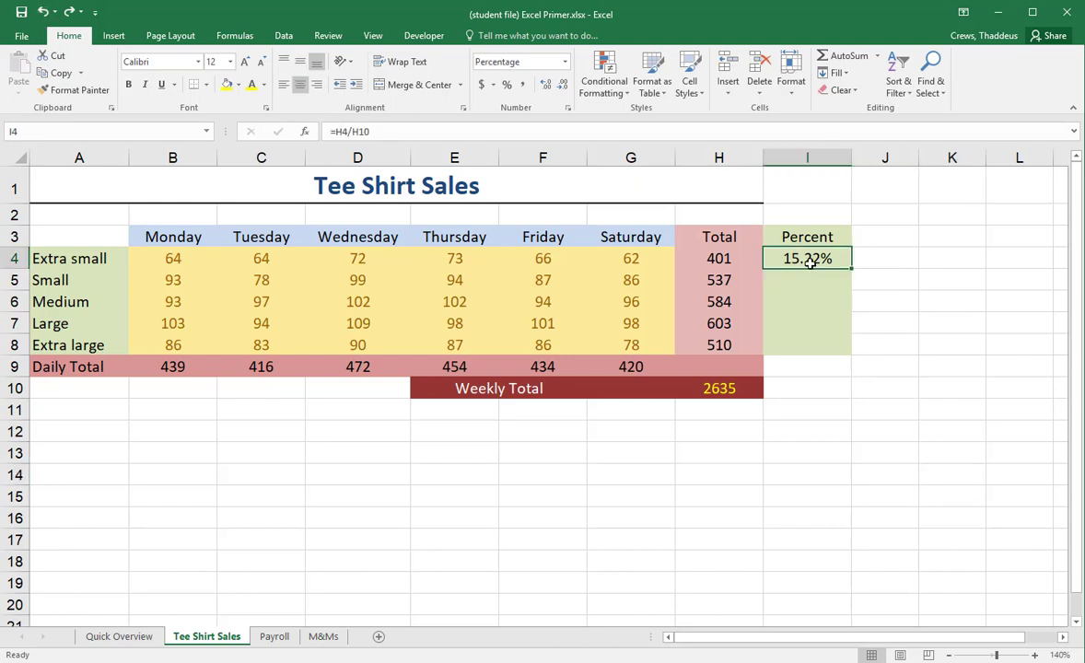
{"action": "double_click", "coordinate": [809, 262]}
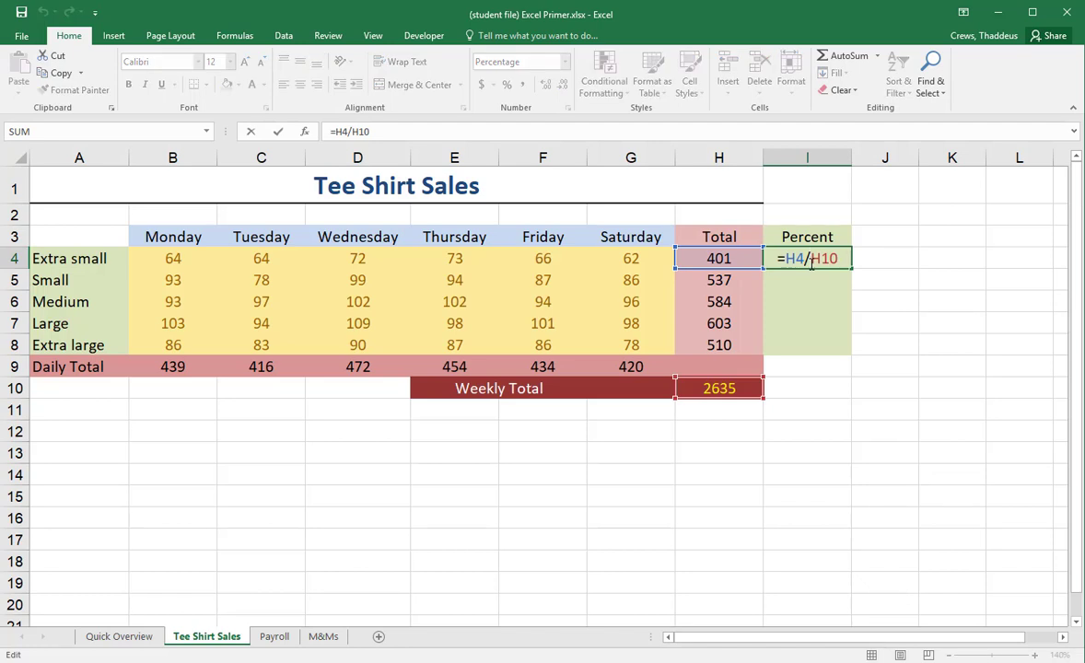
{"action": "key", "text": "Escape"}
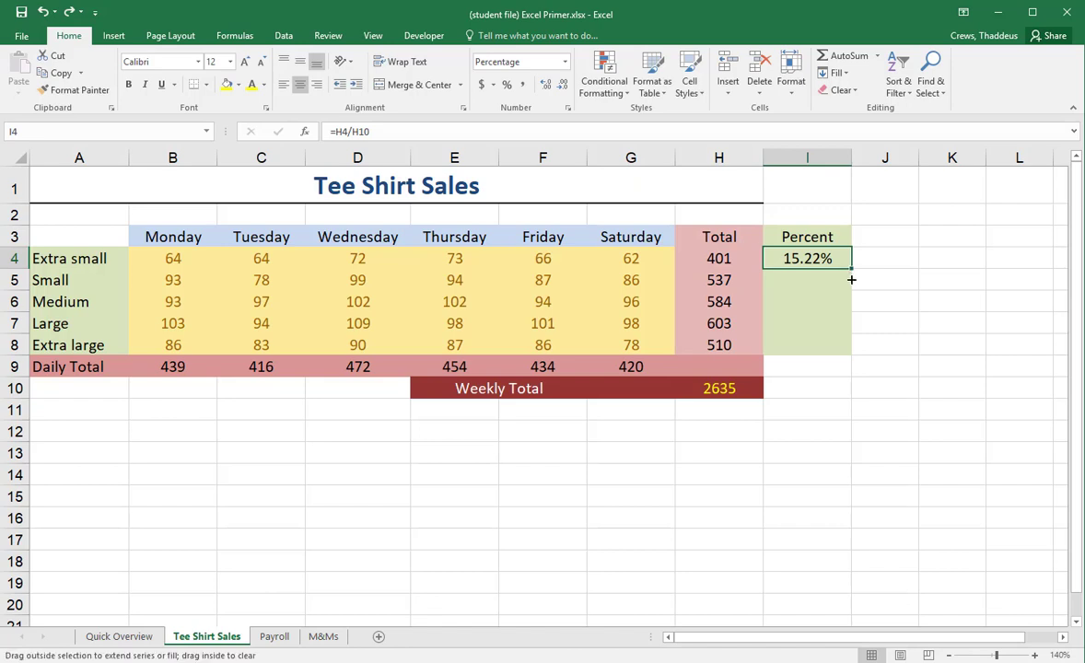
Fill the Percent formula from I4 into I5 as a trial to examine its references, and undo the fill.
{"action": "left_click_drag", "start_coordinate": [852, 279], "coordinate": [846, 287]}
{"action": "double_click", "coordinate": [792, 281]}
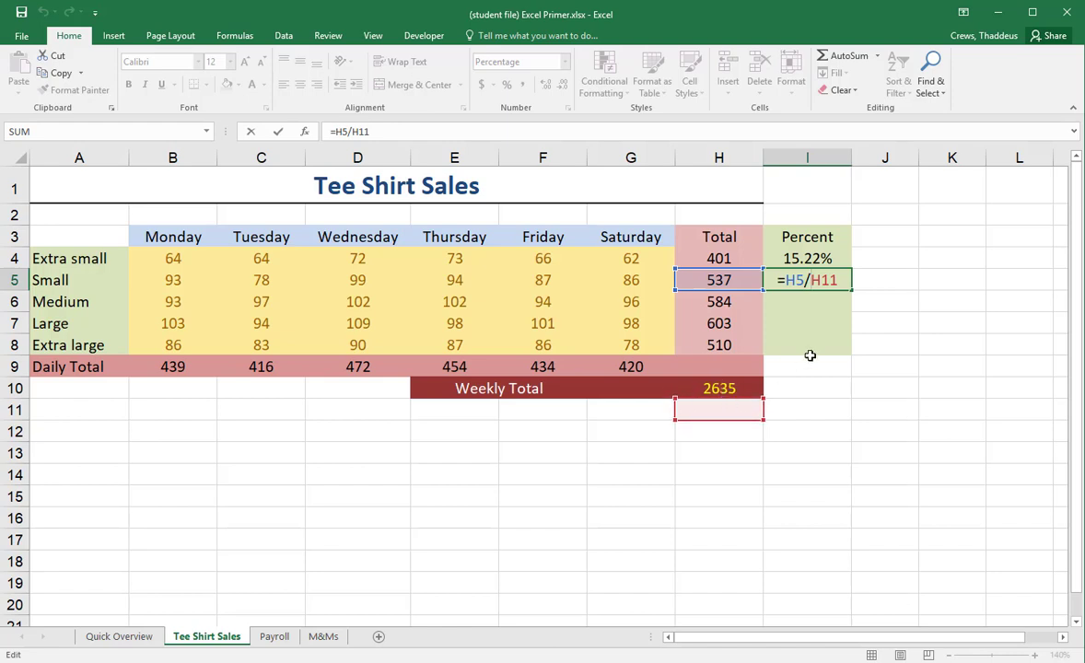
{"action": "key", "text": "ctrl+Return"}
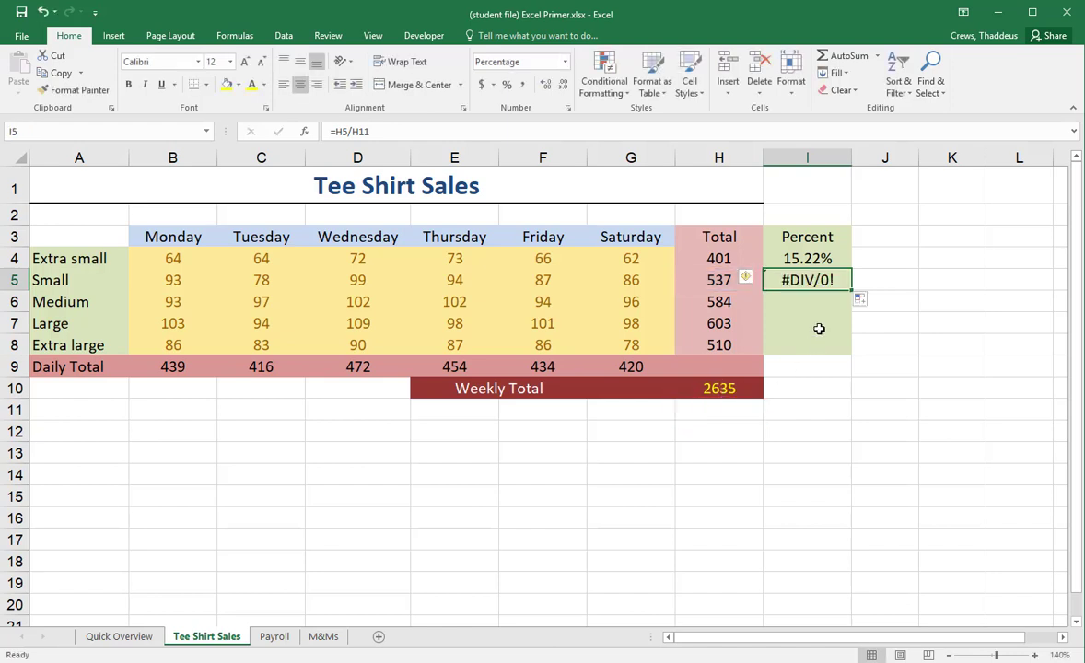
{"action": "left_click", "coordinate": [42, 12]}
Make the Weekly Total reference absolute in the I4 Percent formula so it reads =H4/$H$10.
{"action": "double_click", "coordinate": [801, 259]}
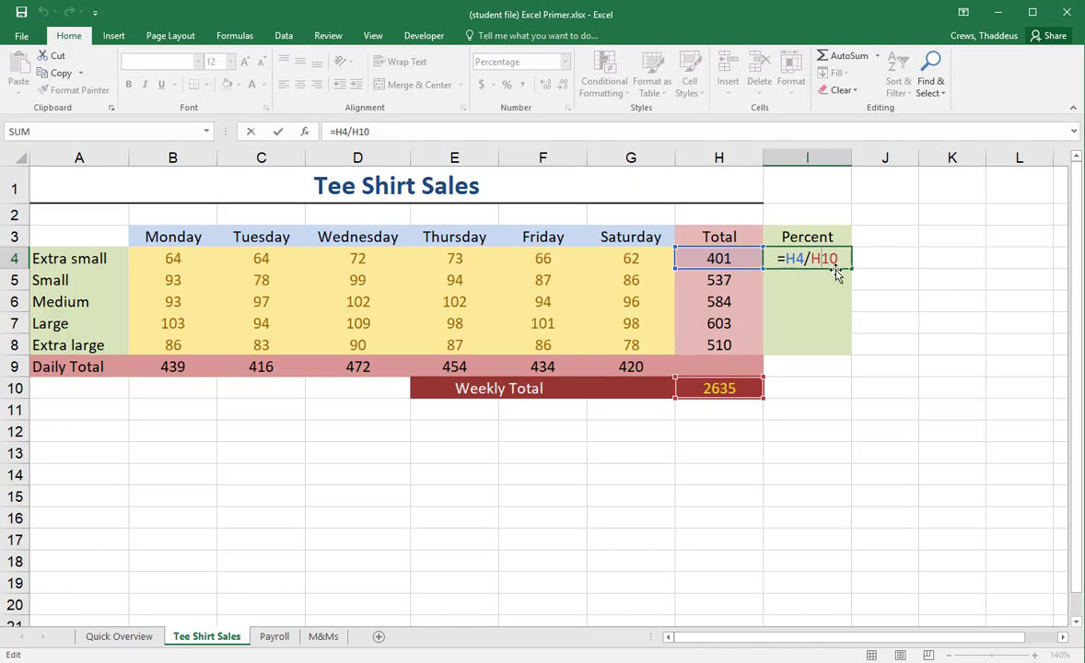
{"action": "type", "text": "$"}
{"action": "key", "text": "Right"}
{"action": "type", "text": "$"}
{"action": "key", "text": "Return"}
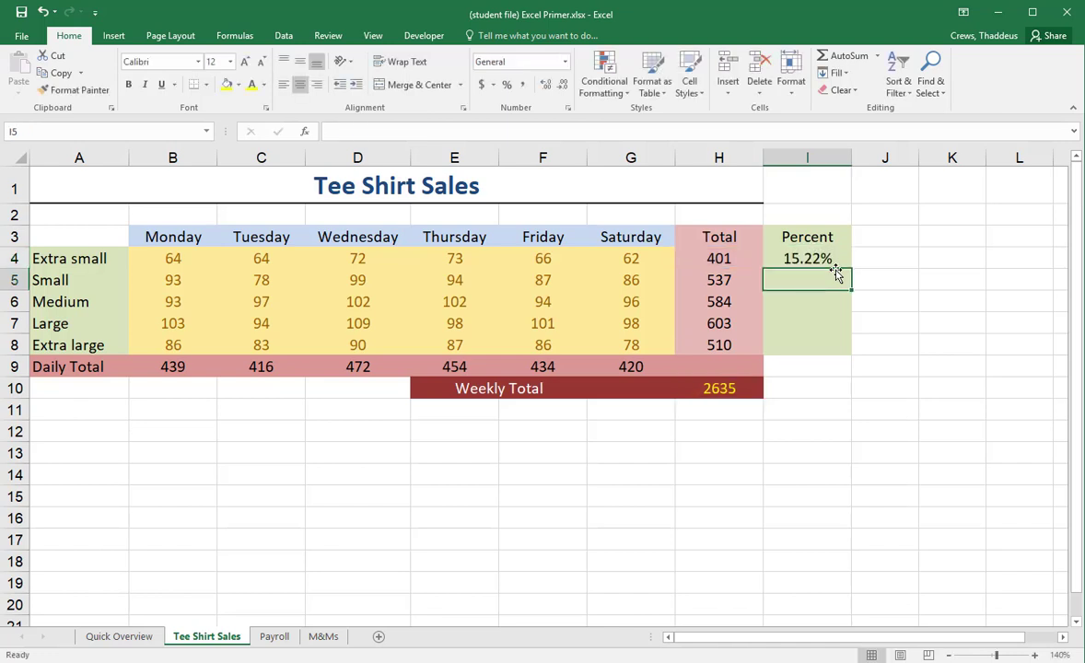
Fill the Percent formula with the absolute Weekly Total reference from I4 down through I8.
{"action": "double_click", "coordinate": [825, 258]}
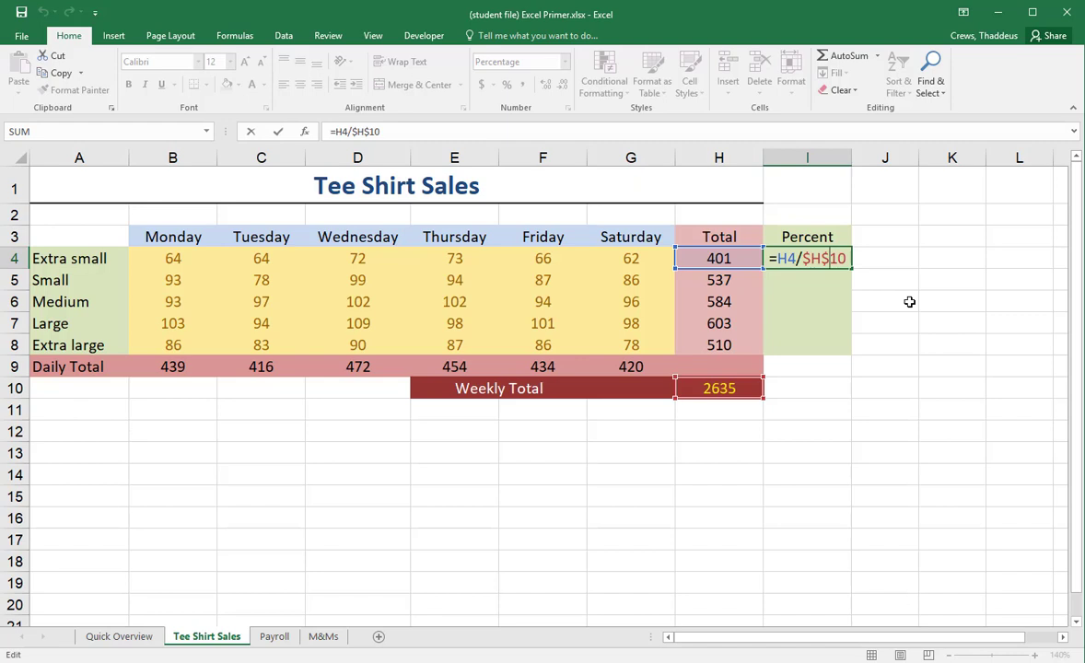
{"action": "key", "text": "ctrl+Return"}
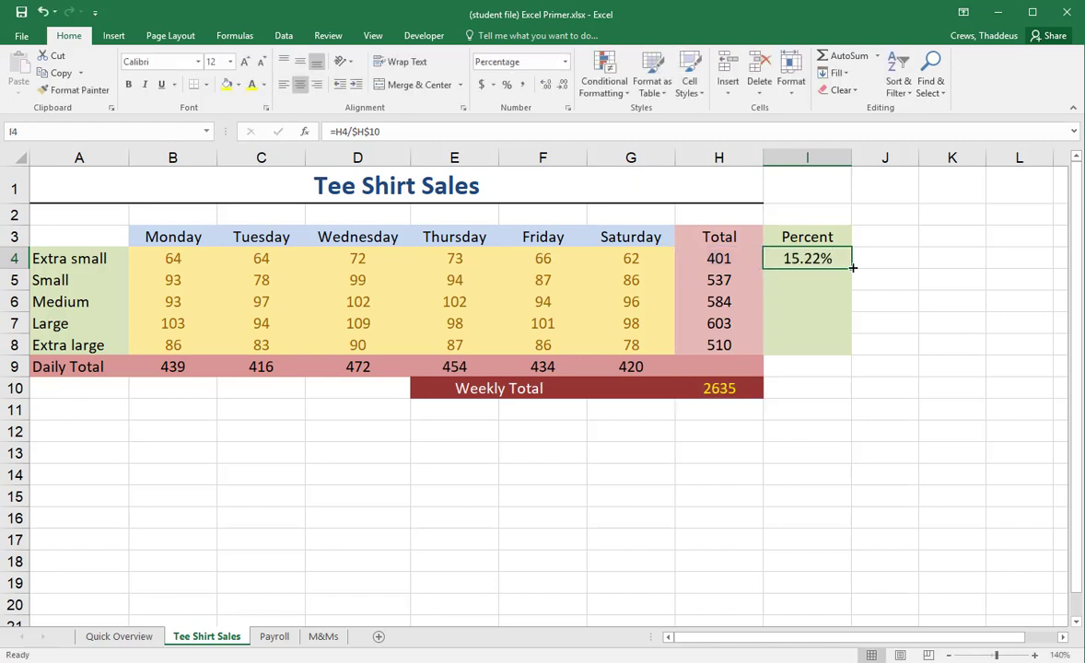
{"action": "left_click_drag", "start_coordinate": [857, 266], "coordinate": [843, 348]}
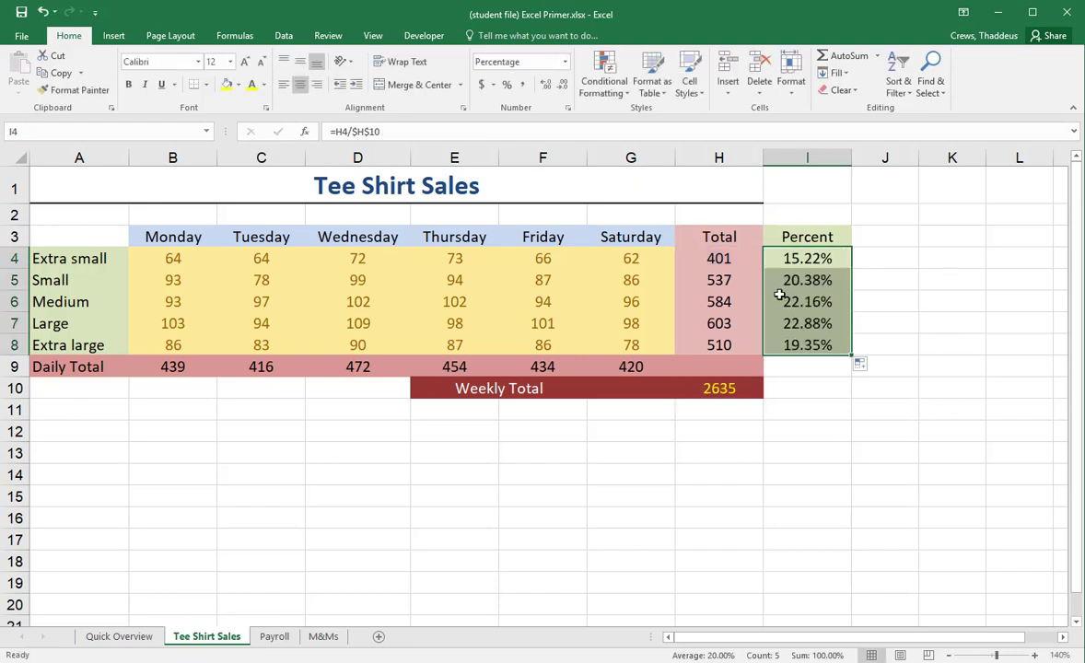
Examine the cell references in the filled Percent formulas for Small, Large and Extra large.
{"action": "double_click", "coordinate": [815, 284]}
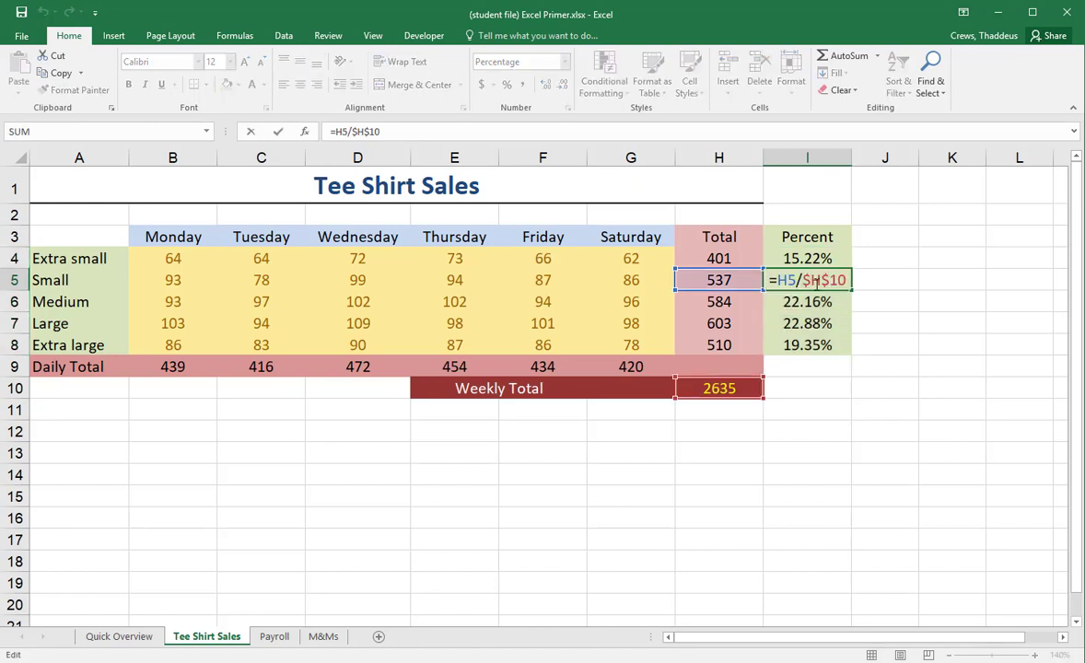
{"action": "key", "text": "Escape"}
{"action": "double_click", "coordinate": [813, 322]}
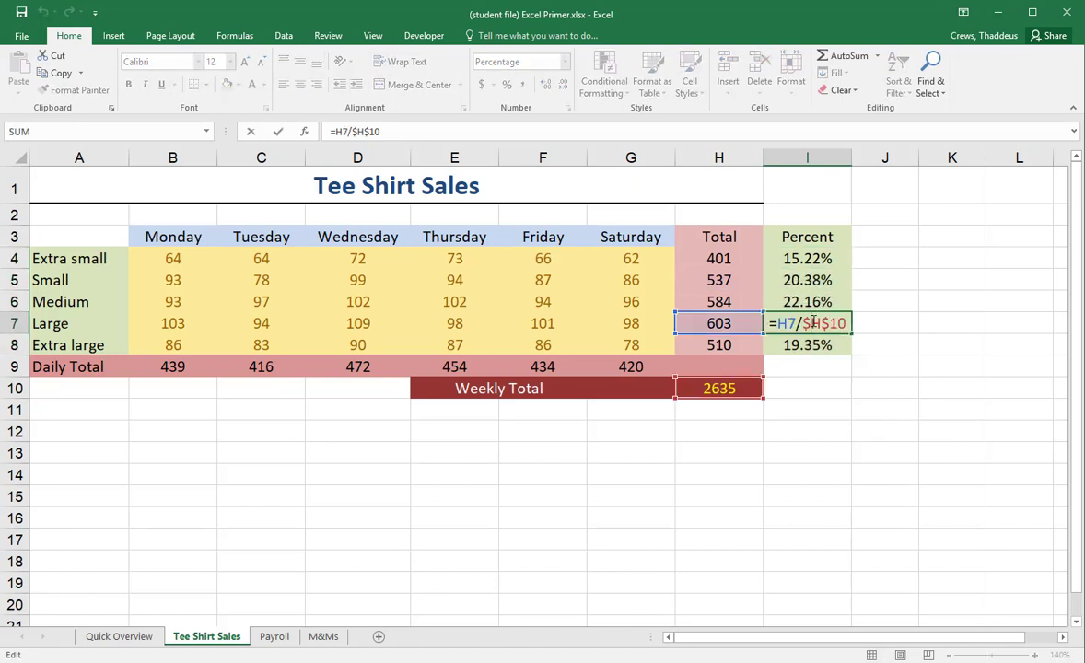
{"action": "key", "text": "Escape"}
{"action": "double_click", "coordinate": [810, 346]}
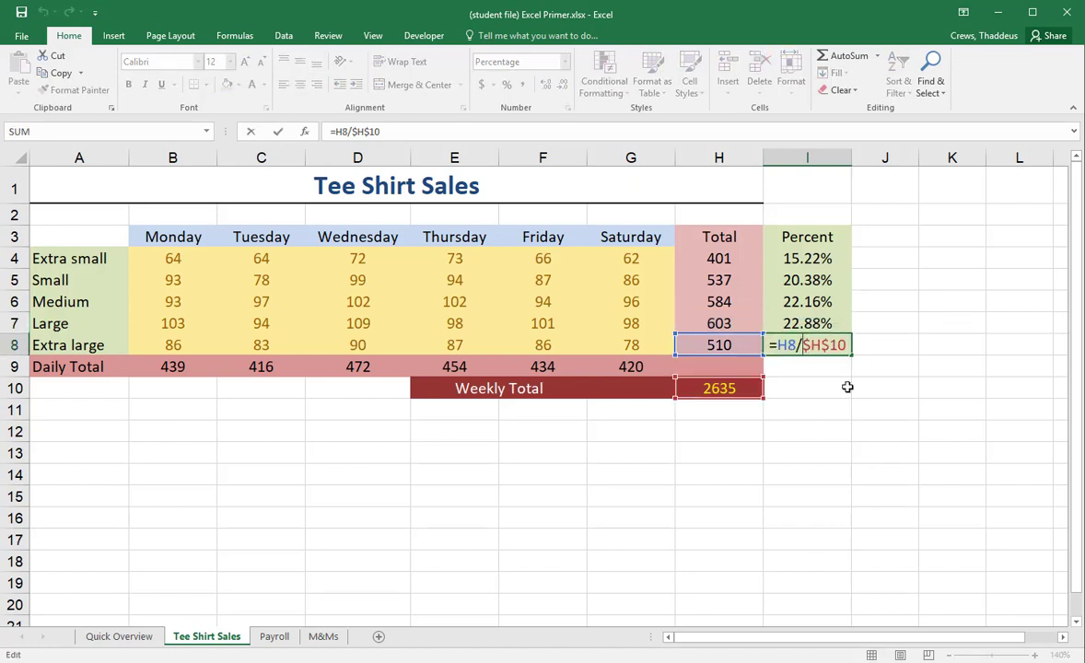
{"action": "key", "text": "Escape"}
Remove the dollar signs from the Weekly Total reference in the I4 Percent formula.
{"action": "double_click", "coordinate": [820, 258]}
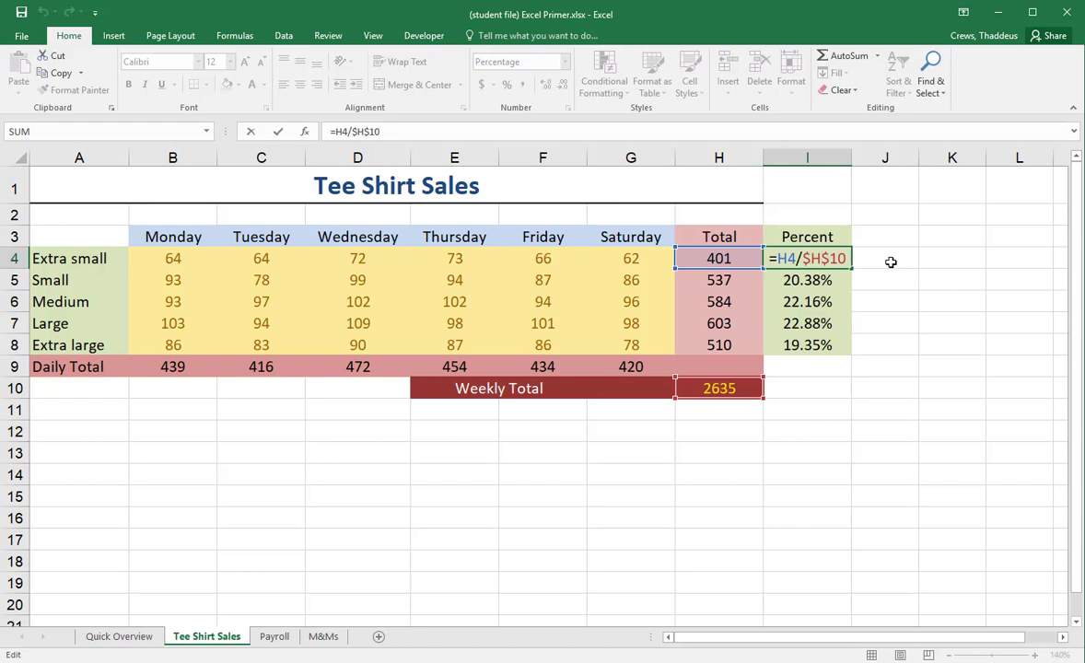
{"action": "left_click", "coordinate": [823, 260]}
{"action": "key", "text": "BackSpace"}
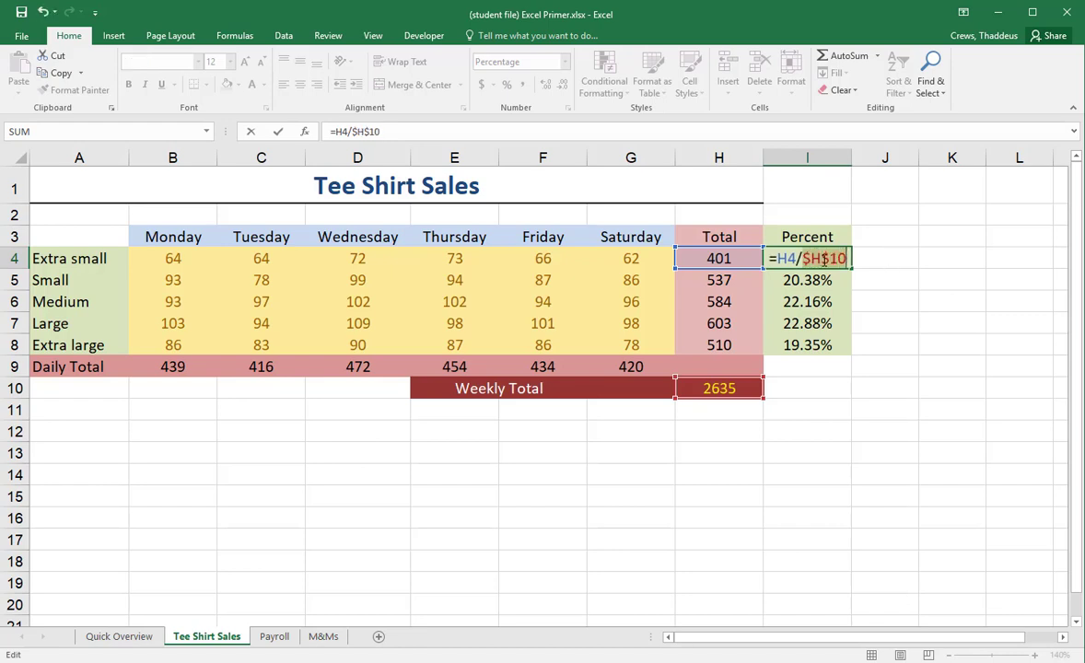
{"action": "key", "text": "Left"}
{"action": "key", "text": "BackSpace"}
Cycle the Weekly Total reference in I4 through absolute, mixed and relative forms, and keep =H4/$H$10.
{"action": "key", "text": "F4"}
{"action": "key", "text": "F4"}
{"action": "key", "text": "F4"}
{"action": "key", "text": "F4"}
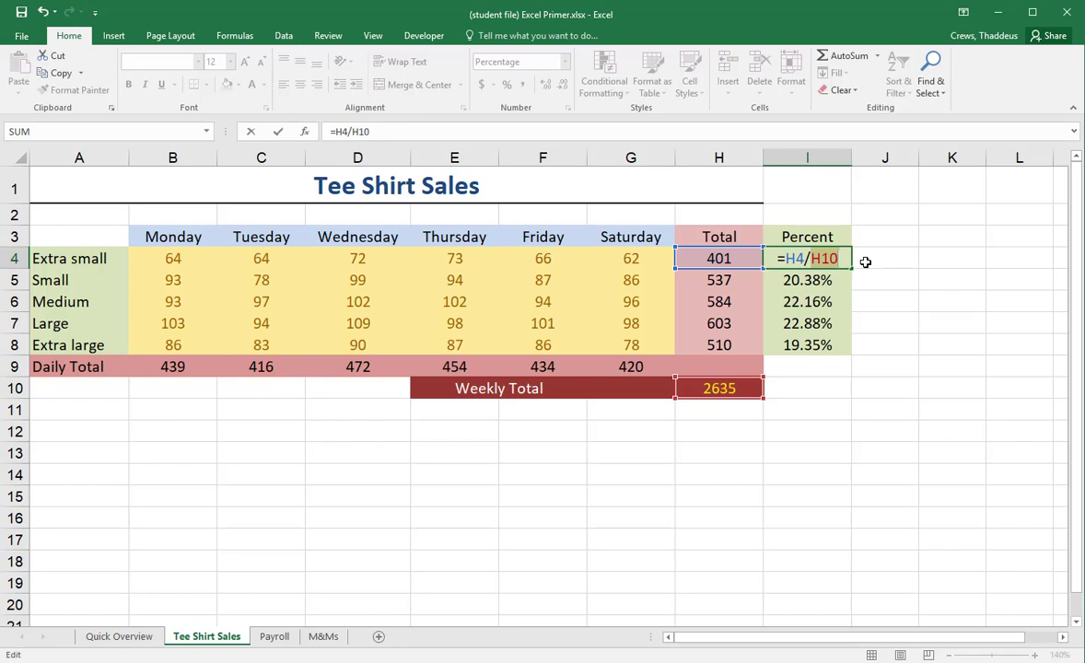
{"action": "key", "text": "F4"}
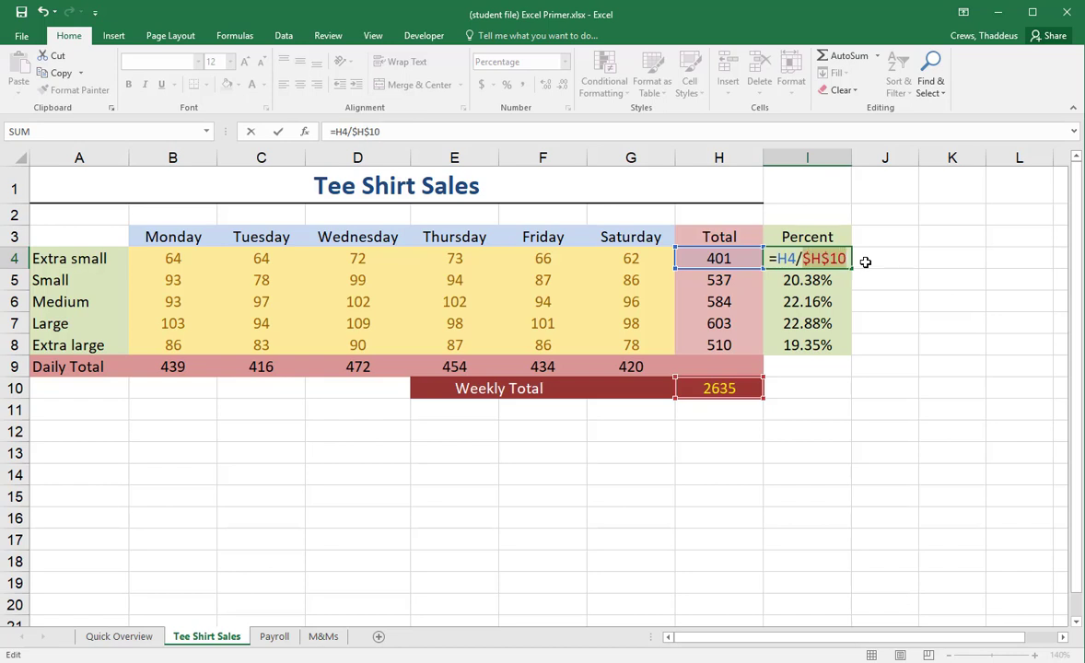
{"action": "key", "text": "F4"}
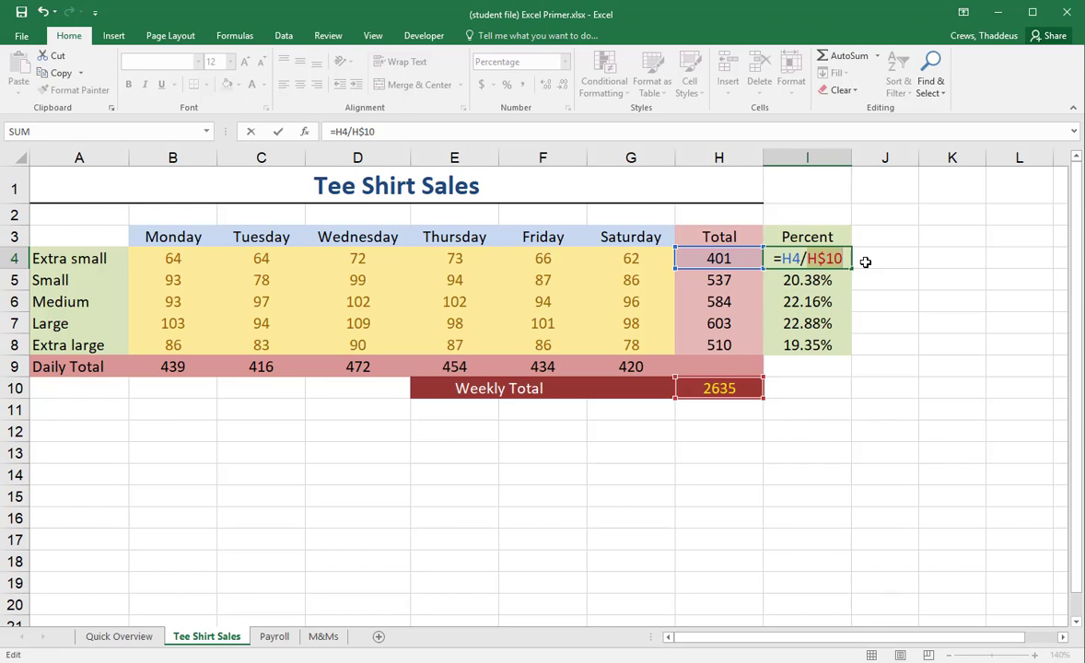
{"action": "key", "text": "F4"}
{"action": "key", "text": "F4"}
{"action": "key", "text": "F4"}
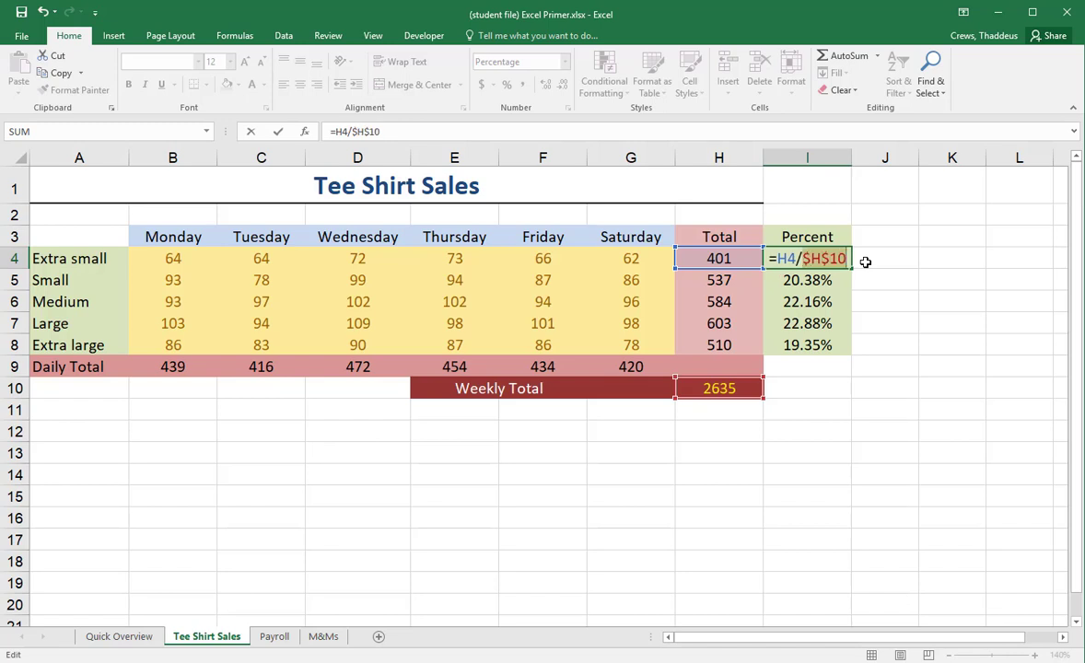
{"action": "key", "text": "Return"}
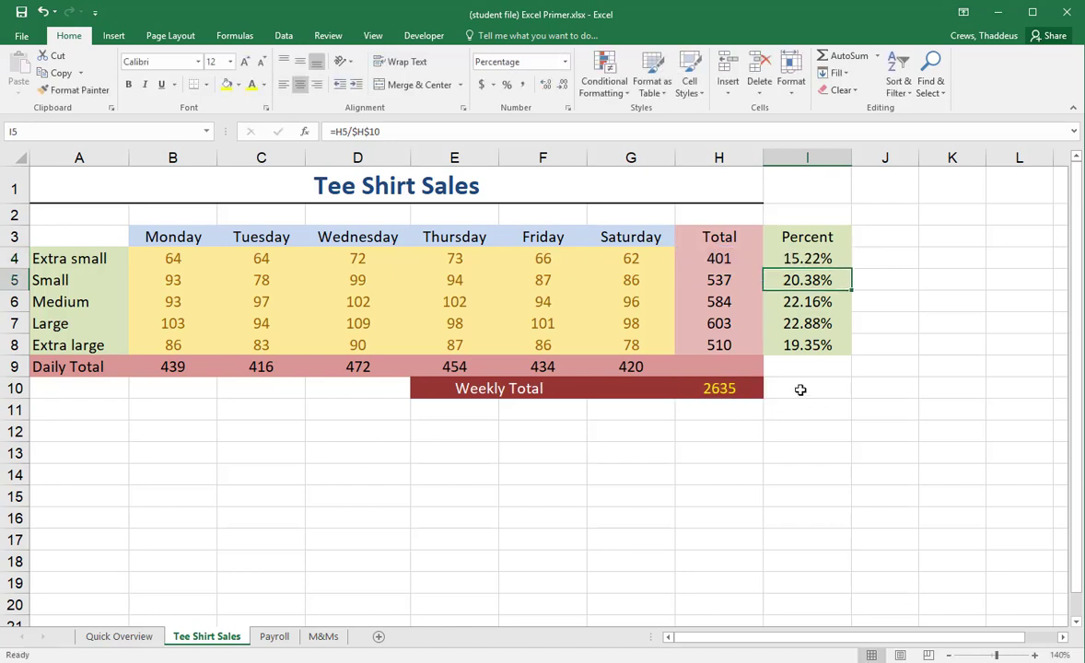
Open the Payroll sheet and review the employee name, hours worked, pay rate, gross pay and net pay columns.
{"action": "left_click", "coordinate": [276, 637]}
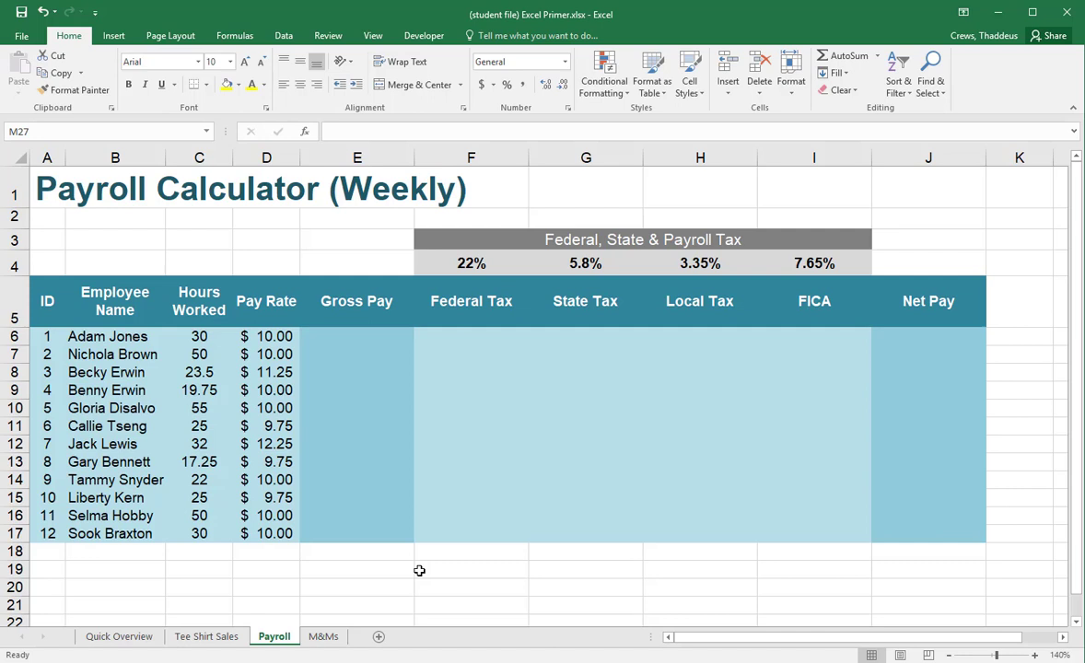
{"action": "left_click_drag", "start_coordinate": [103, 338], "coordinate": [87, 534]}
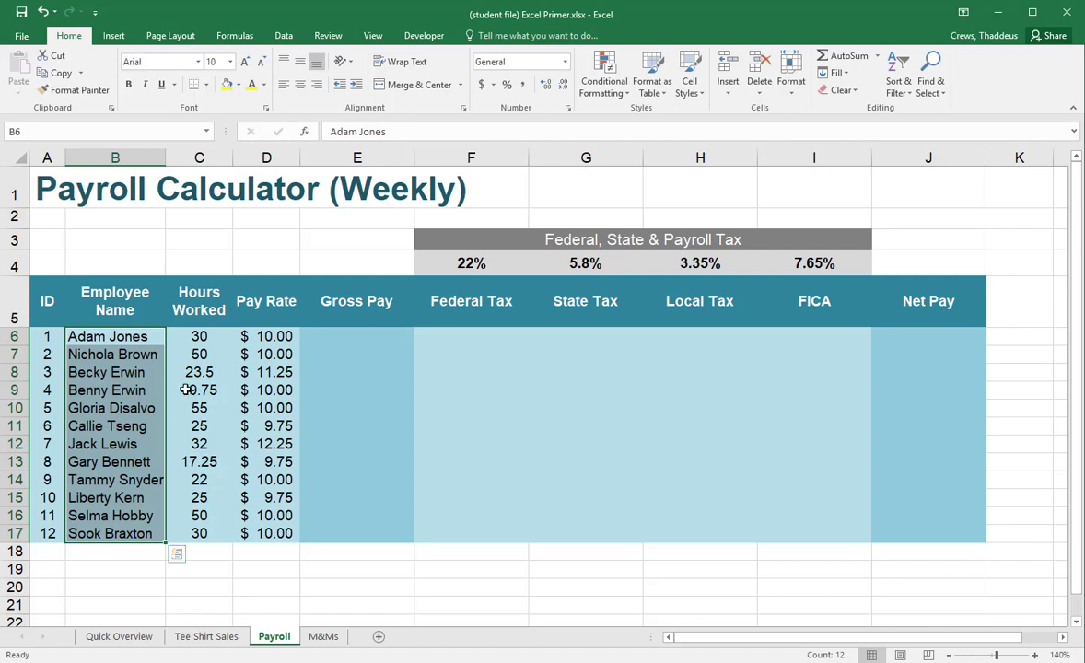
{"action": "left_click_drag", "start_coordinate": [187, 334], "coordinate": [199, 541]}
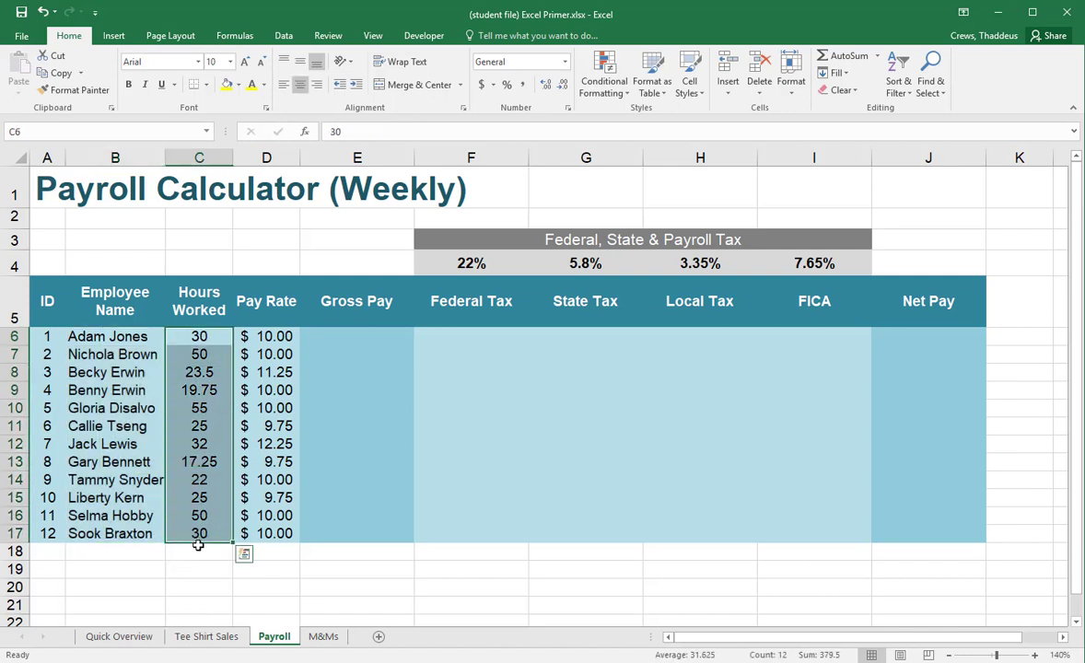
{"action": "left_click_drag", "start_coordinate": [273, 336], "coordinate": [266, 535]}
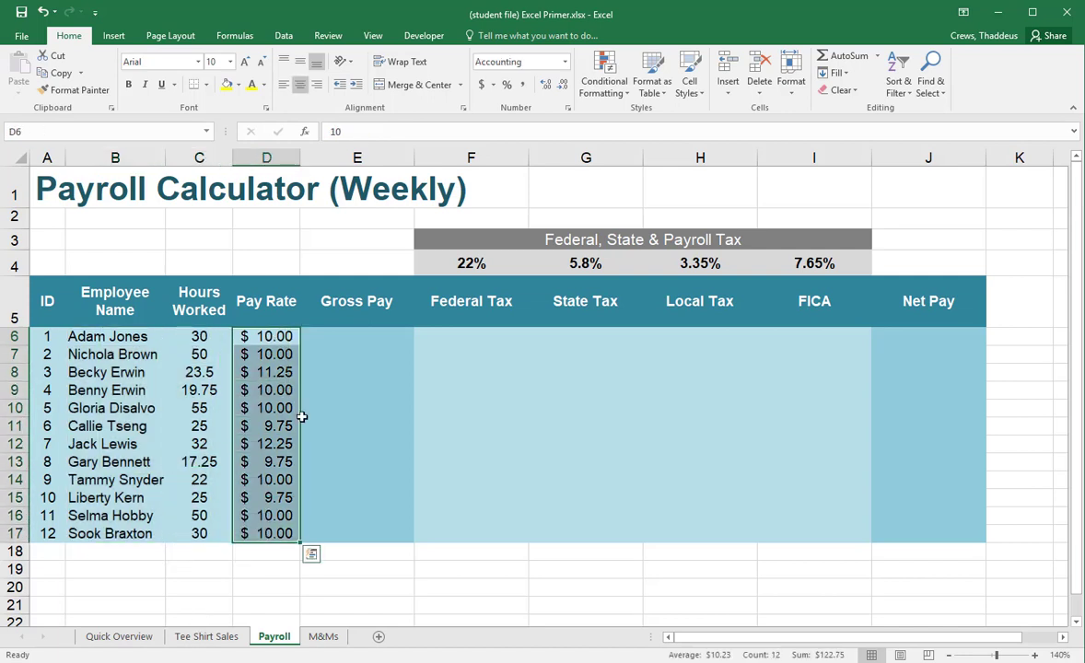
{"action": "left_click", "coordinate": [330, 336]}
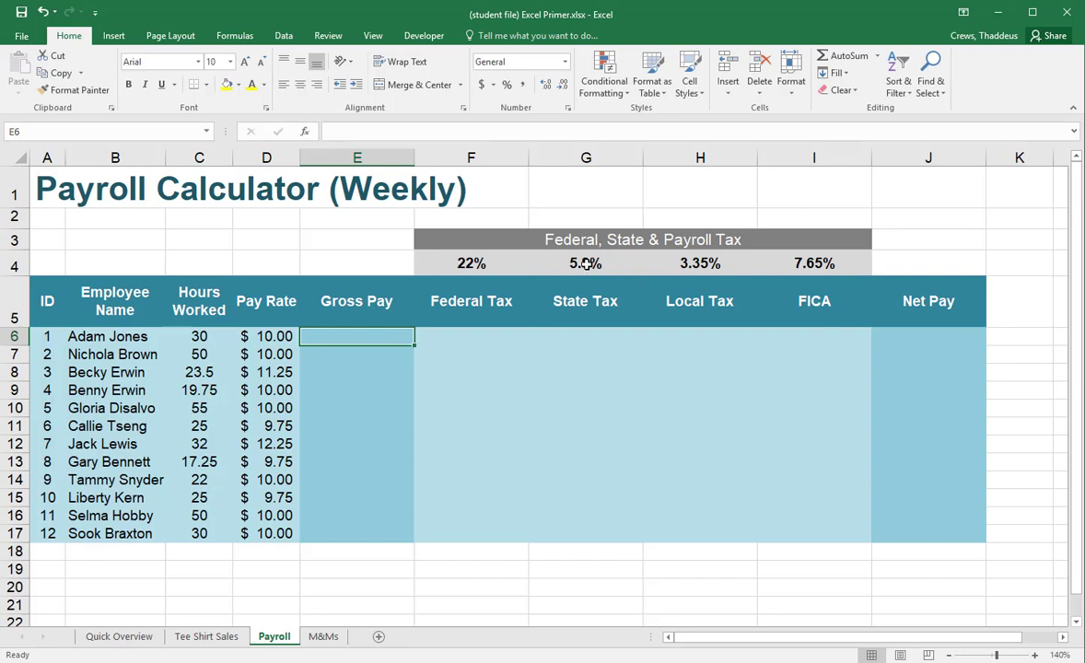
{"action": "left_click", "coordinate": [924, 340]}
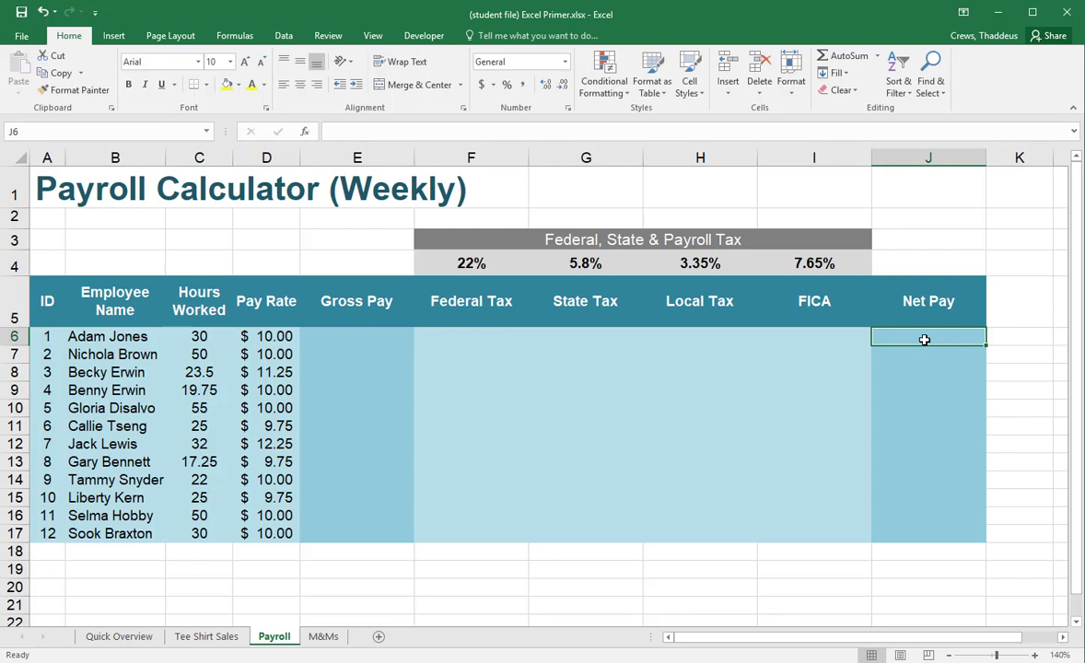
Calculate the first employee's Gross Pay in E6 as hours worked times pay rate, =C6*D6.
{"action": "left_click", "coordinate": [343, 337]}
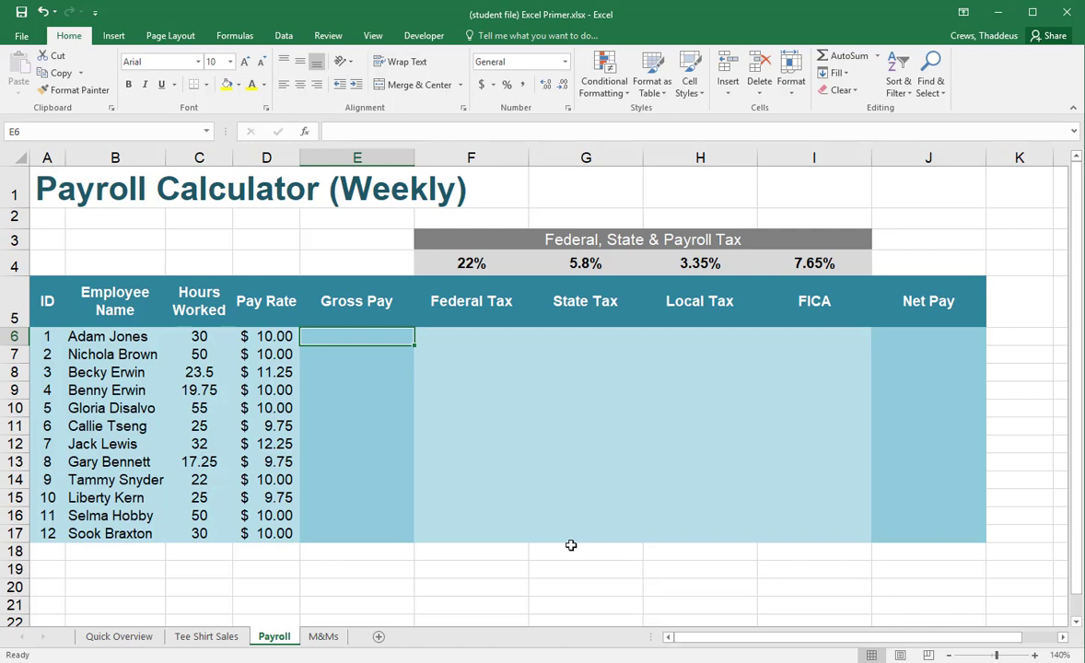
{"action": "type", "text": "="}
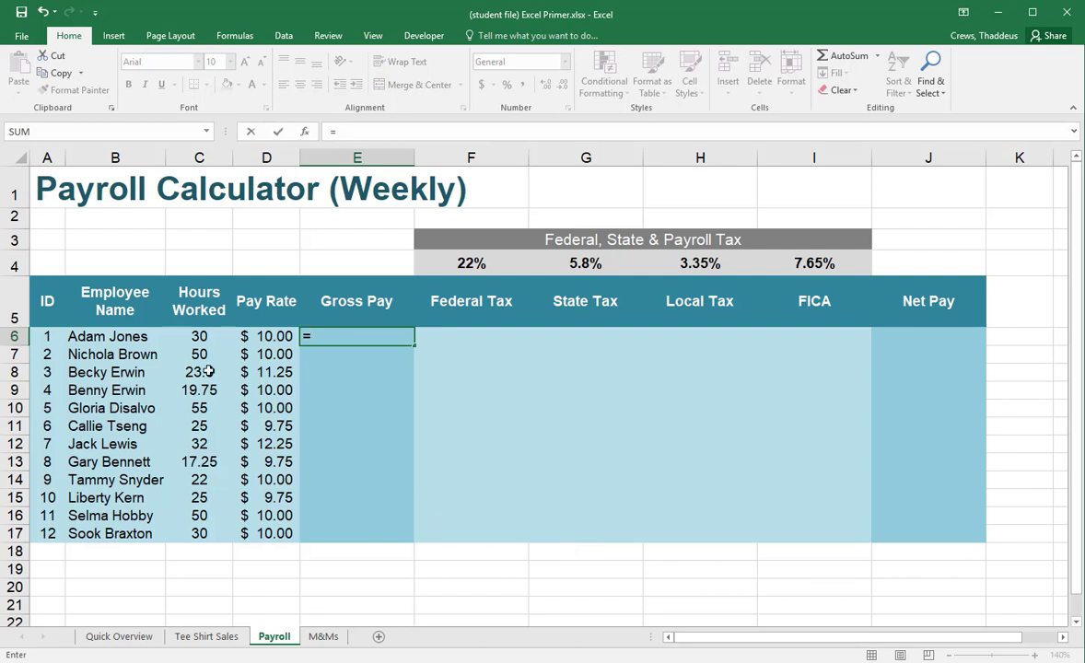
{"action": "left_click", "coordinate": [191, 339]}
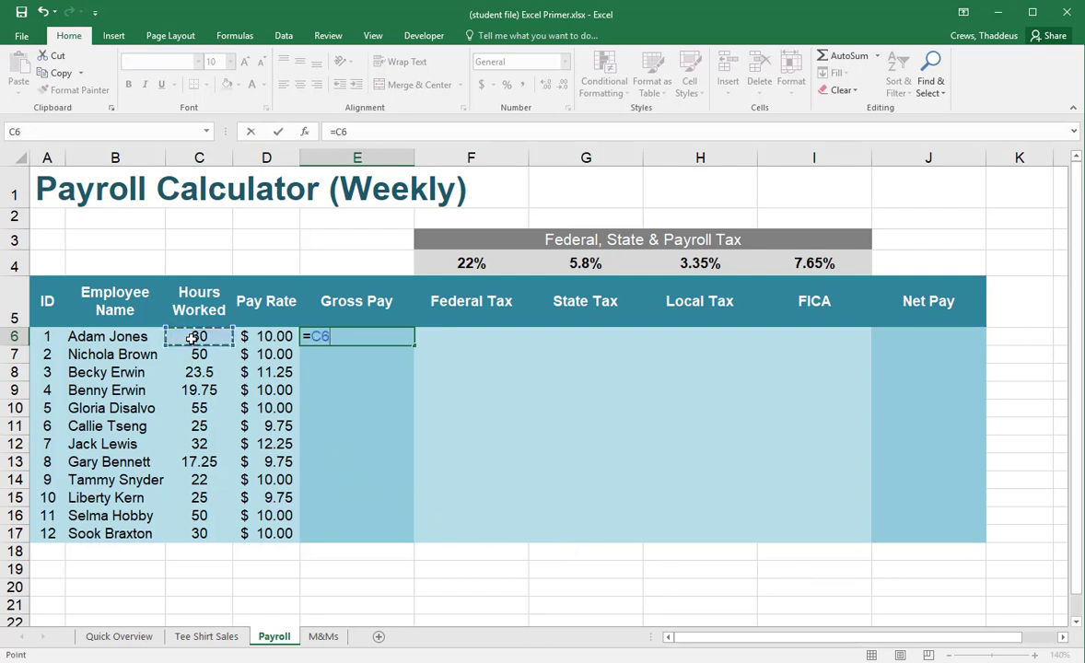
{"action": "type", "text": "*"}
{"action": "left_click", "coordinate": [261, 338]}
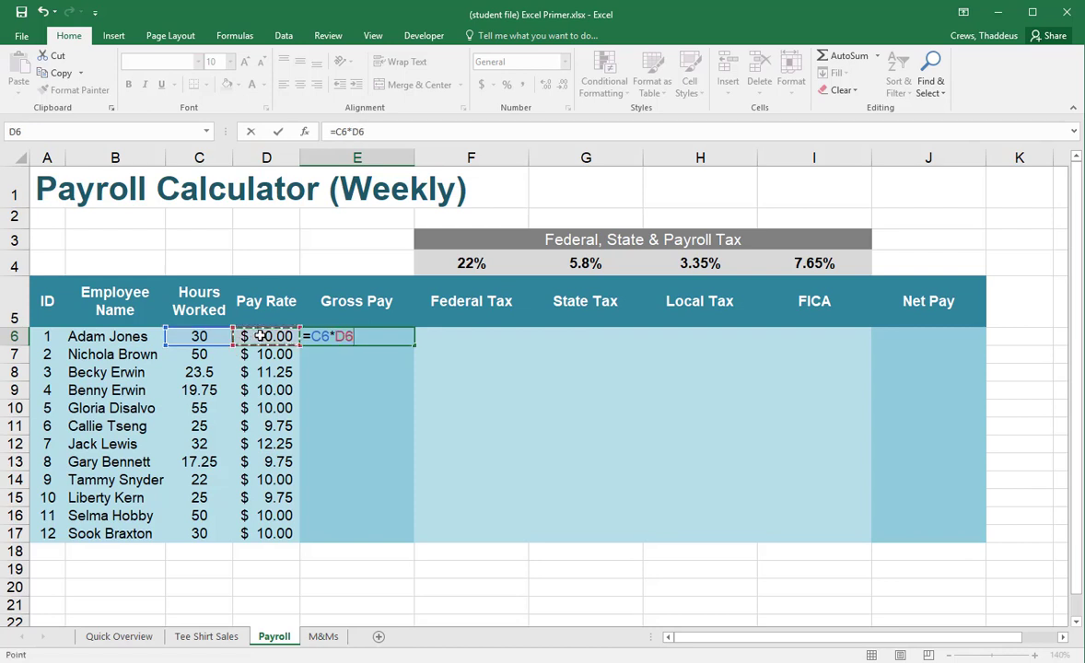
{"action": "key", "text": "Return"}
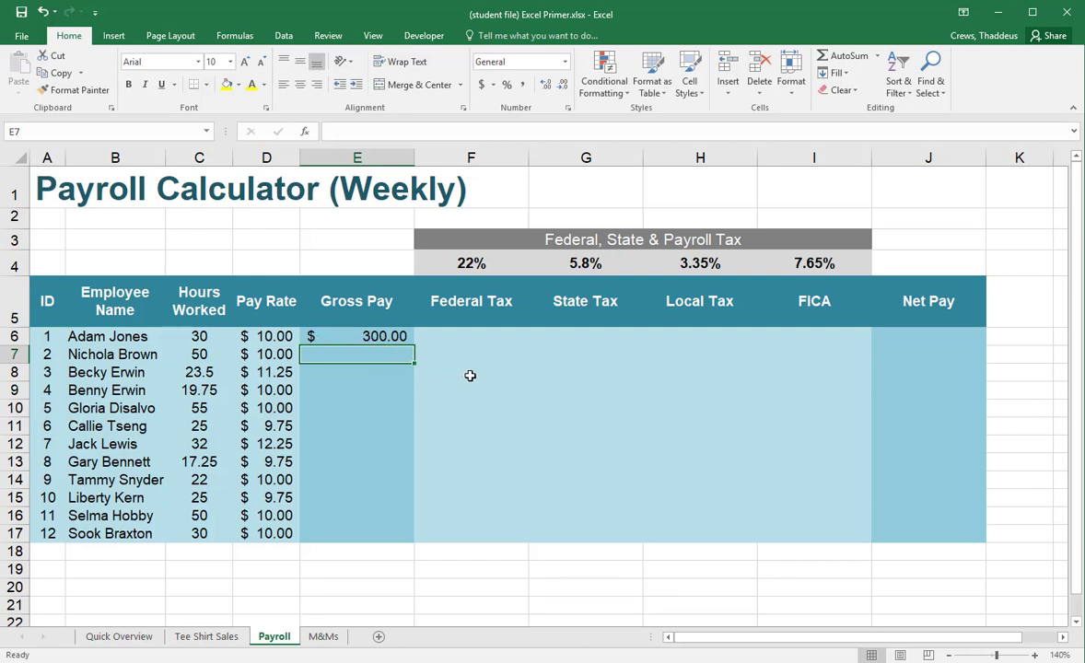
Fill the Gross Pay formula from E6 down through E17 and check the hours, rate and gross pay in row 16.
{"action": "left_click", "coordinate": [389, 336]}
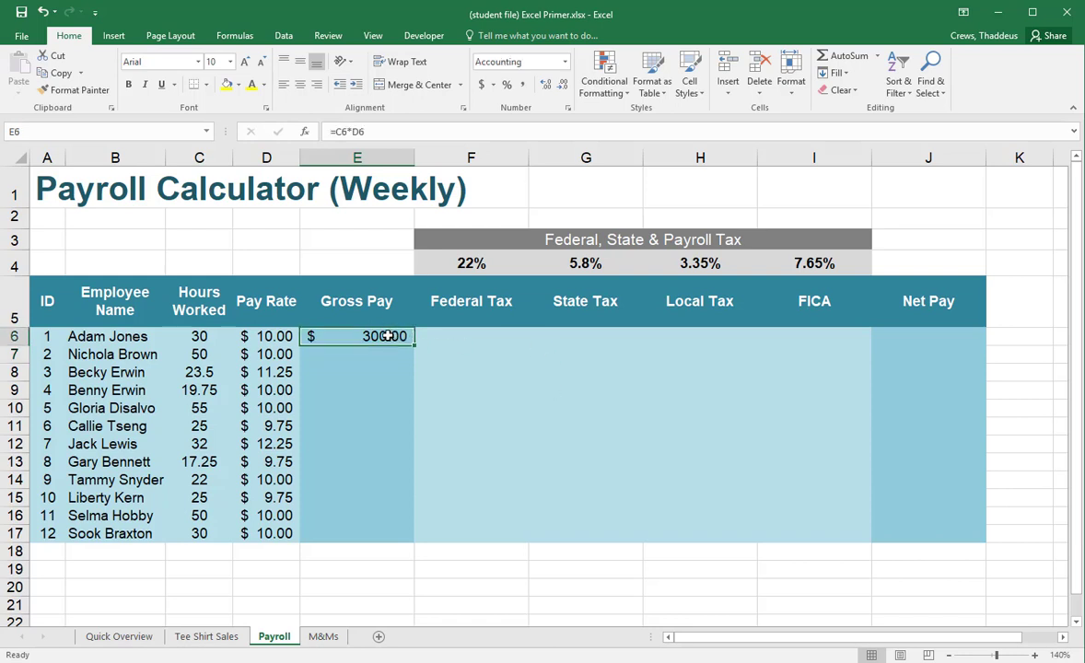
{"action": "left_click_drag", "start_coordinate": [415, 347], "coordinate": [412, 539]}
{"action": "left_click", "coordinate": [176, 538]}
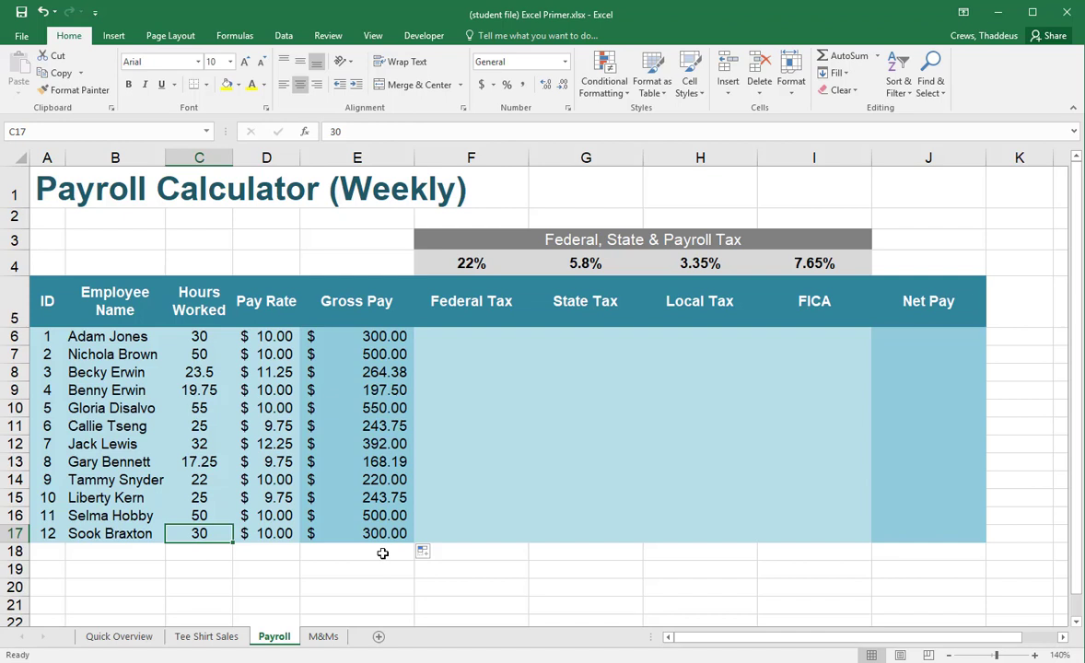
{"action": "left_click", "coordinate": [203, 515]}
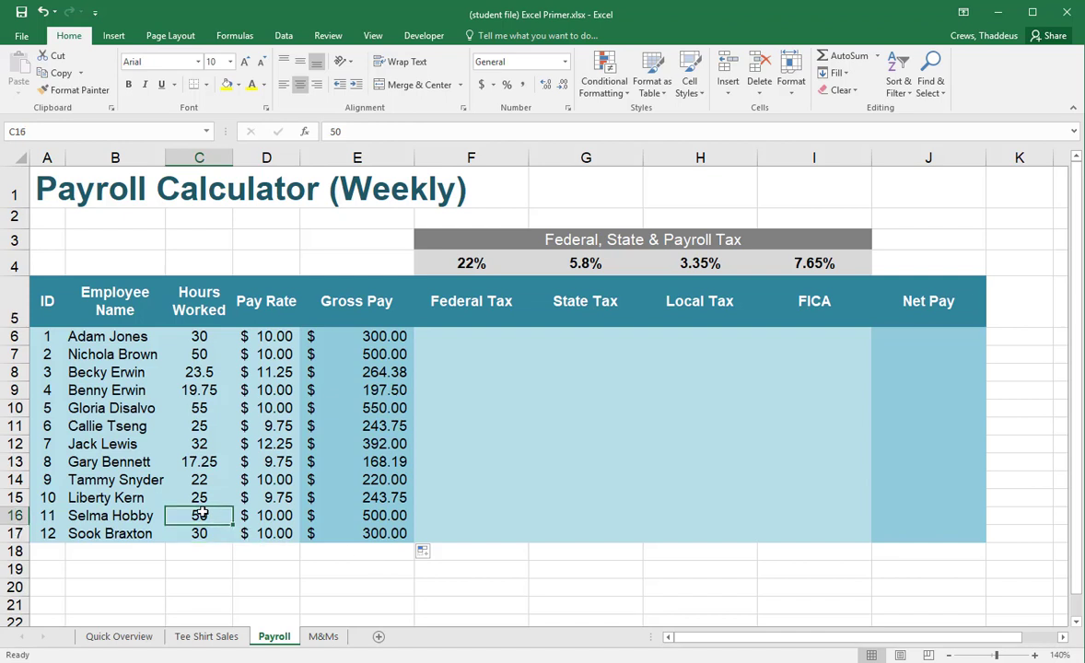
{"action": "left_click", "coordinate": [263, 516]}
{"action": "left_click", "coordinate": [356, 516]}
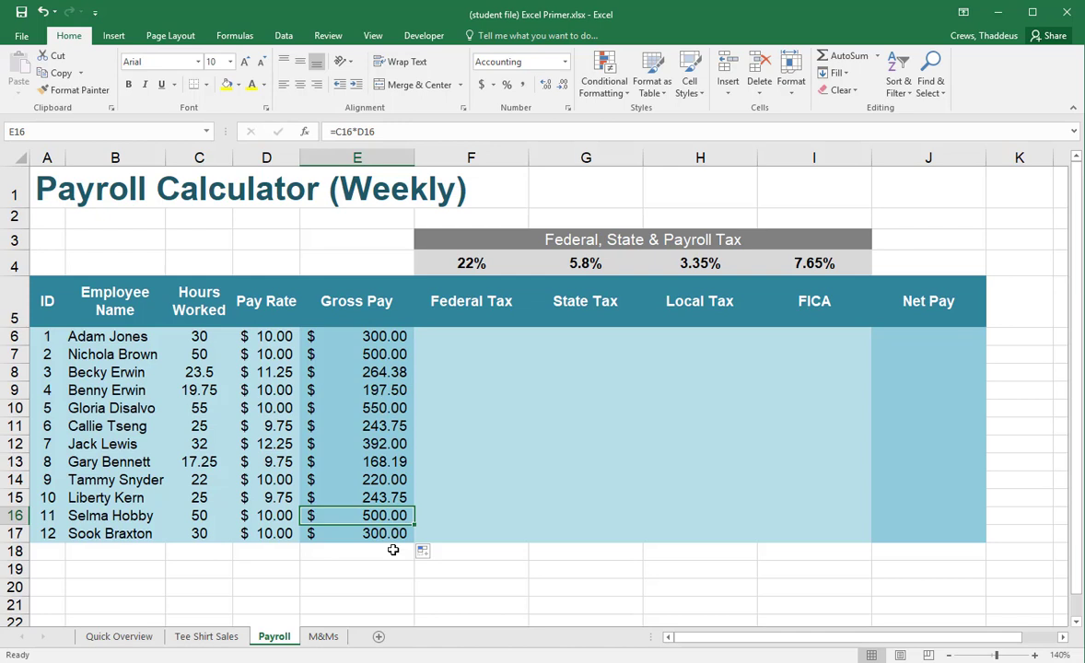
Undo the Gross Pay fill below E6.
{"action": "key", "text": "ctrl+z"}
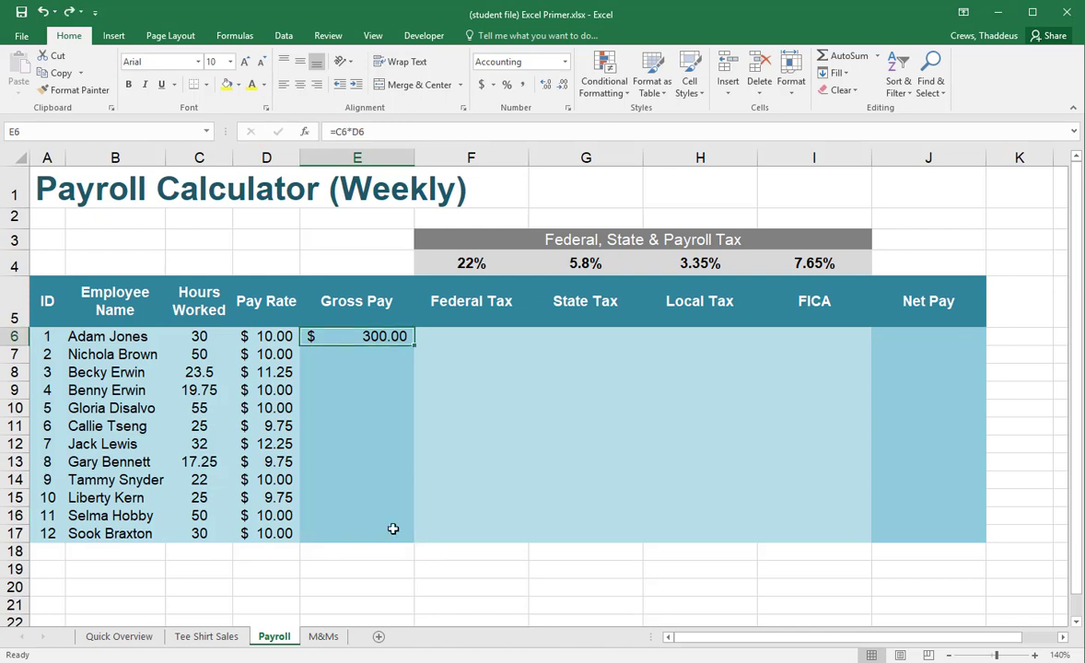
{"action": "left_click", "coordinate": [338, 355]}
{"action": "type", "text": "="}
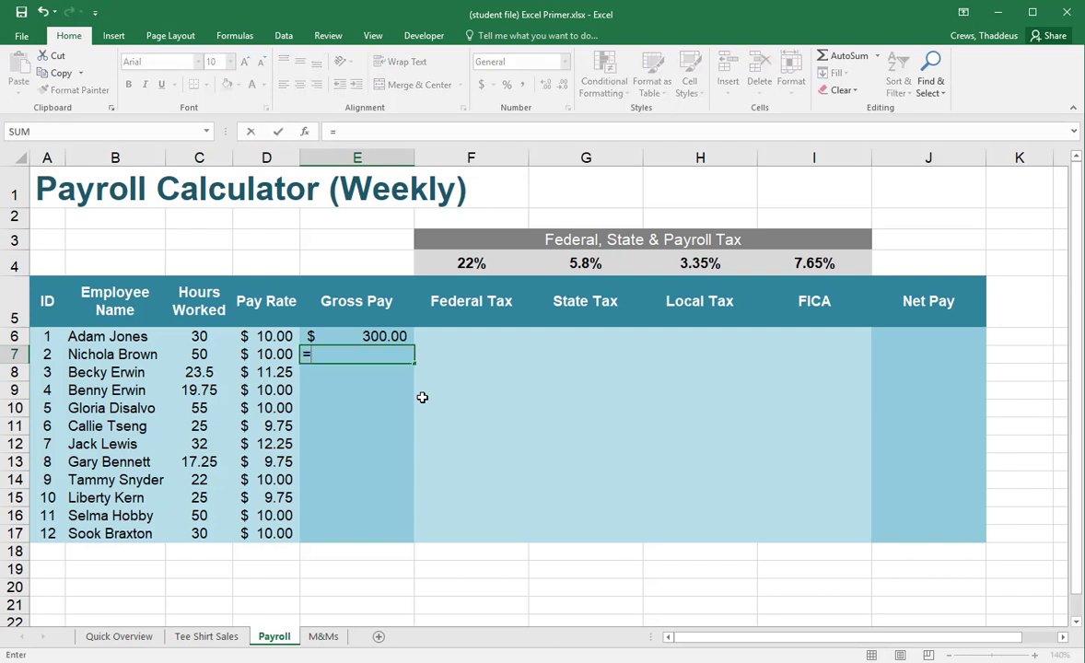
{"action": "key", "text": "Escape"}
Fill the Gross Pay formula from E6 into E7 only and check its cell references.
{"action": "left_click", "coordinate": [391, 337]}
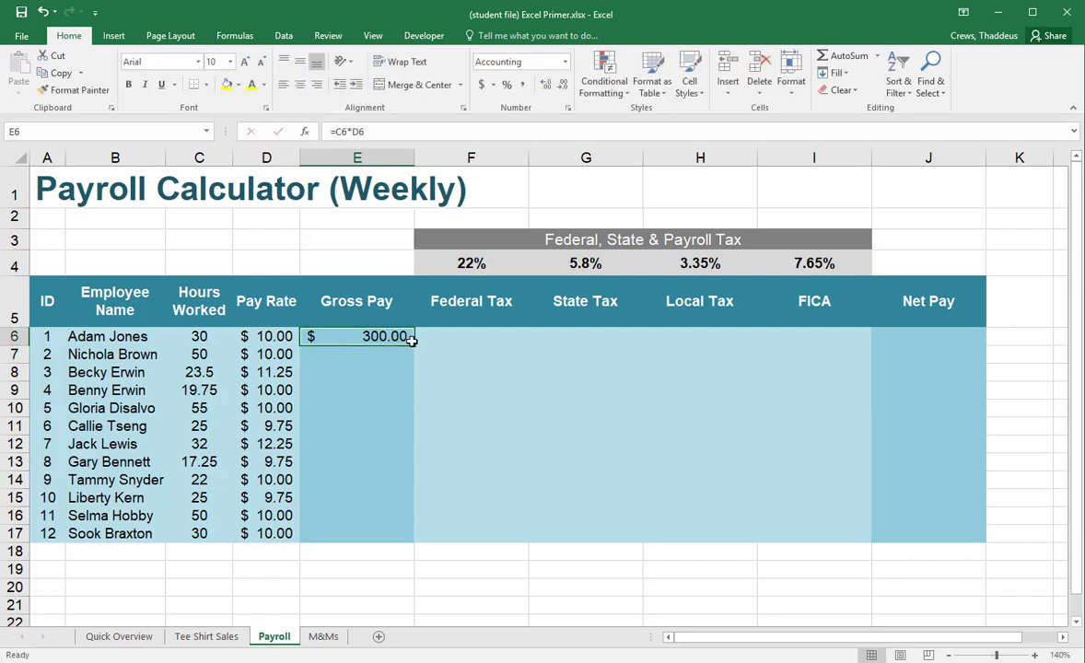
{"action": "left_click_drag", "start_coordinate": [415, 347], "coordinate": [416, 363]}
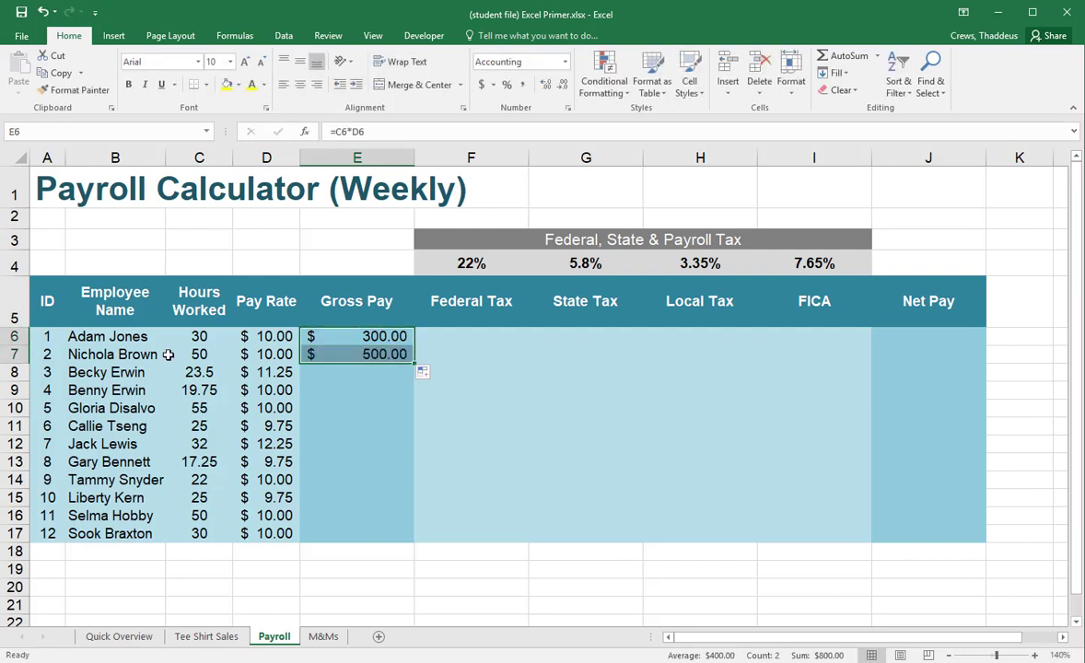
{"action": "left_click", "coordinate": [370, 354]}
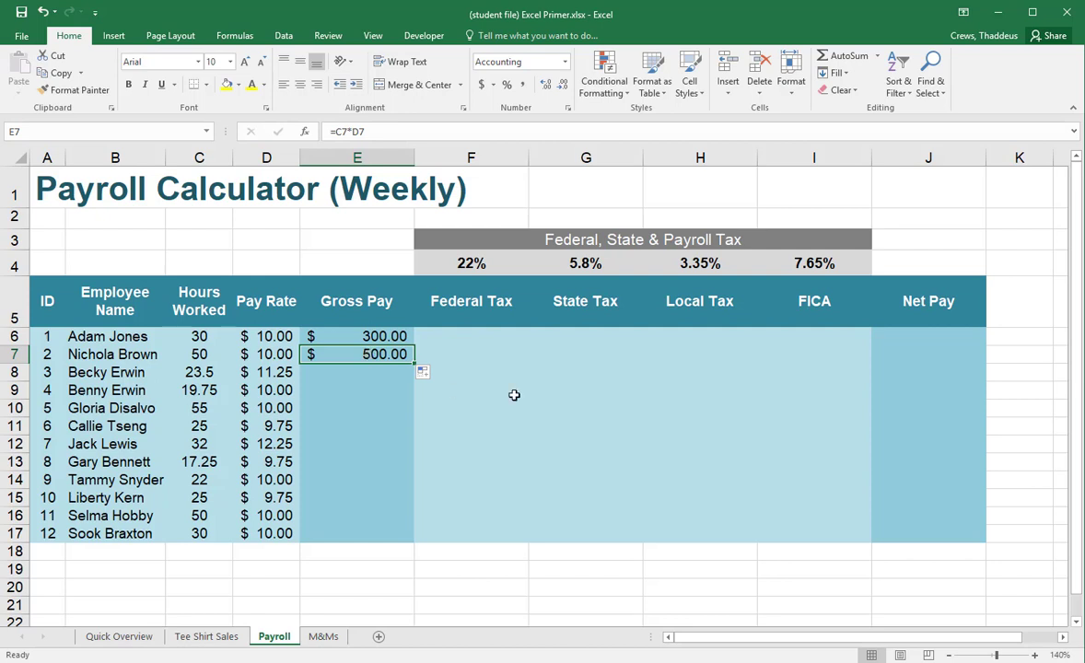
{"action": "double_click", "coordinate": [374, 356]}
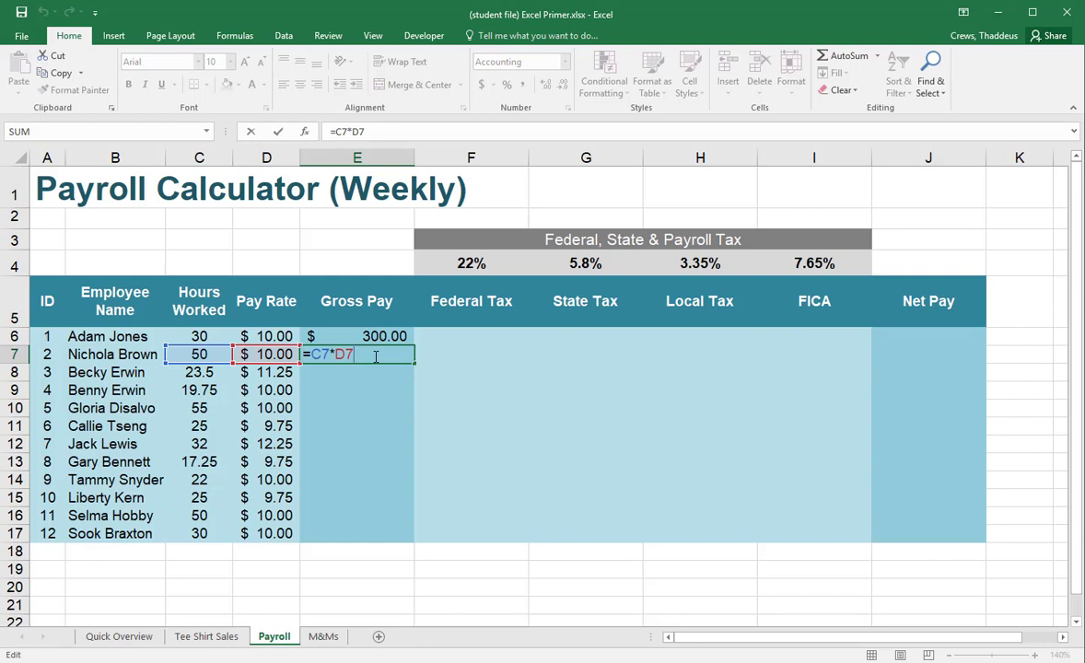
{"action": "key", "text": "ctrl+Return"}
Rework the E7 formula to add 40 regular hours times D7 to the overtime hours (C7-40) times D7.
{"action": "double_click", "coordinate": [376, 357]}
{"action": "type", "text": "40*"}
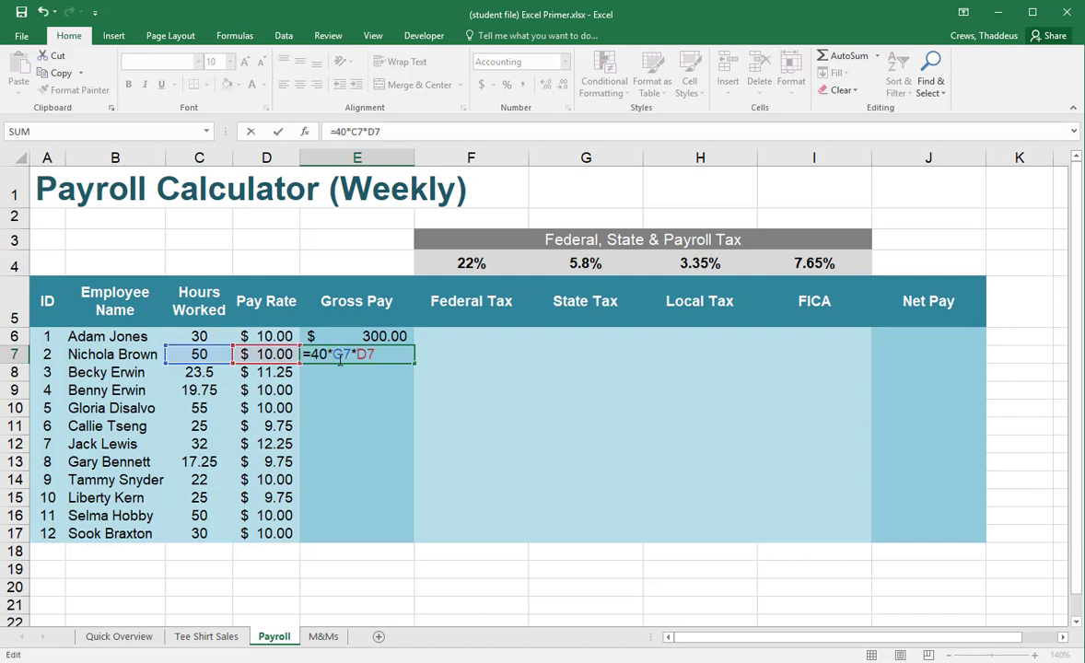
{"action": "left_click", "coordinate": [272, 355]}
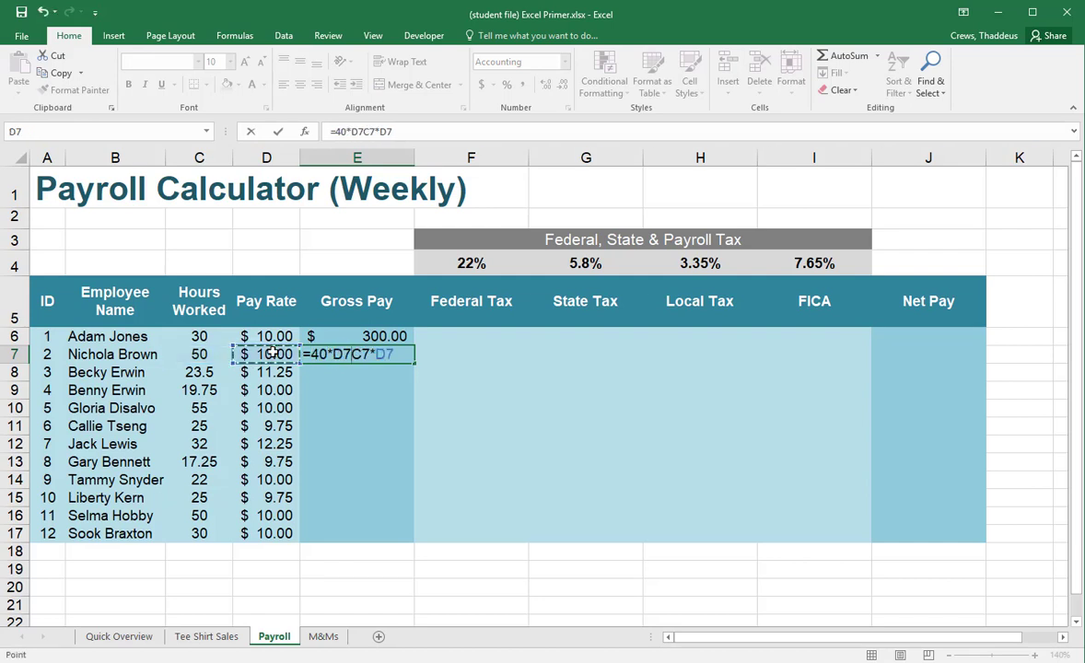
{"action": "type", "text": ")+("}
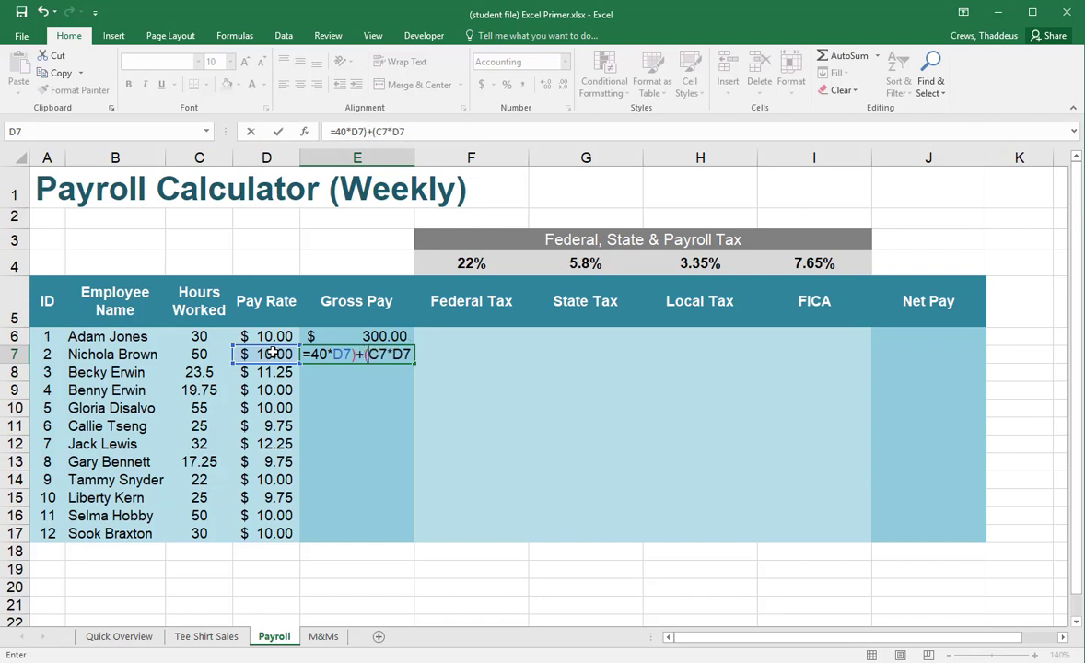
{"action": "left_click", "coordinate": [388, 355]}
{"action": "type", "text": "-40)"}
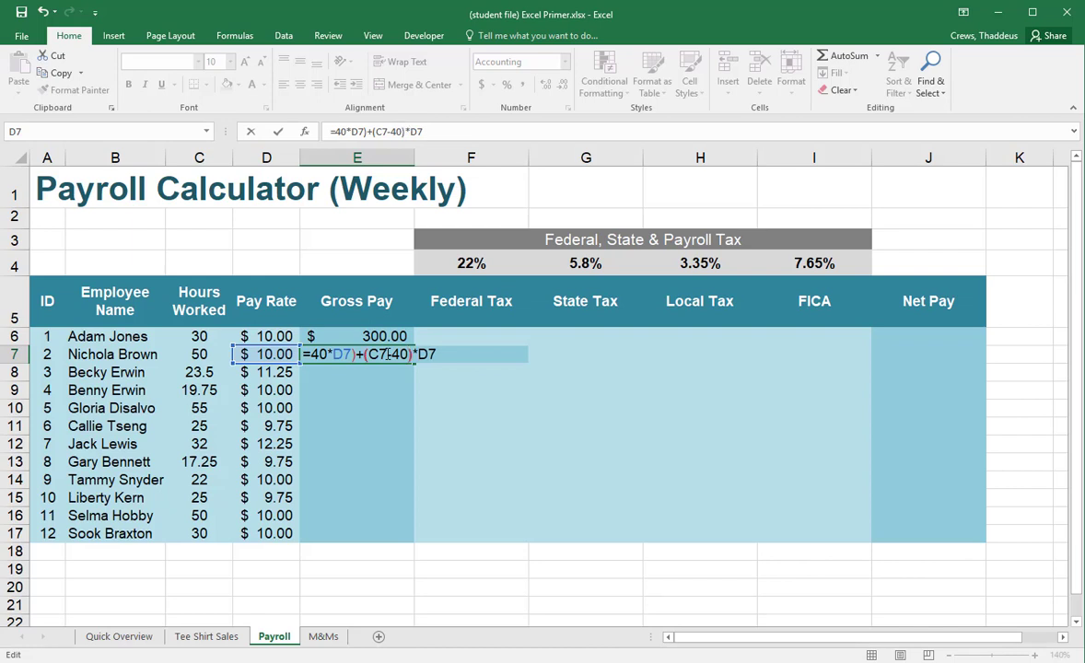
Add the 1.5 overtime multiplier and the missing opening parenthesis in E7, entering =(40*D7)+(C7-40)*D7*1.5.
{"action": "left_click", "coordinate": [463, 358]}
{"action": "type", "text": "*1.56"}
{"action": "key", "text": "BackSpace"}
{"action": "key", "text": "Home"}
{"action": "key", "text": "Right"}
{"action": "type", "text": "("}
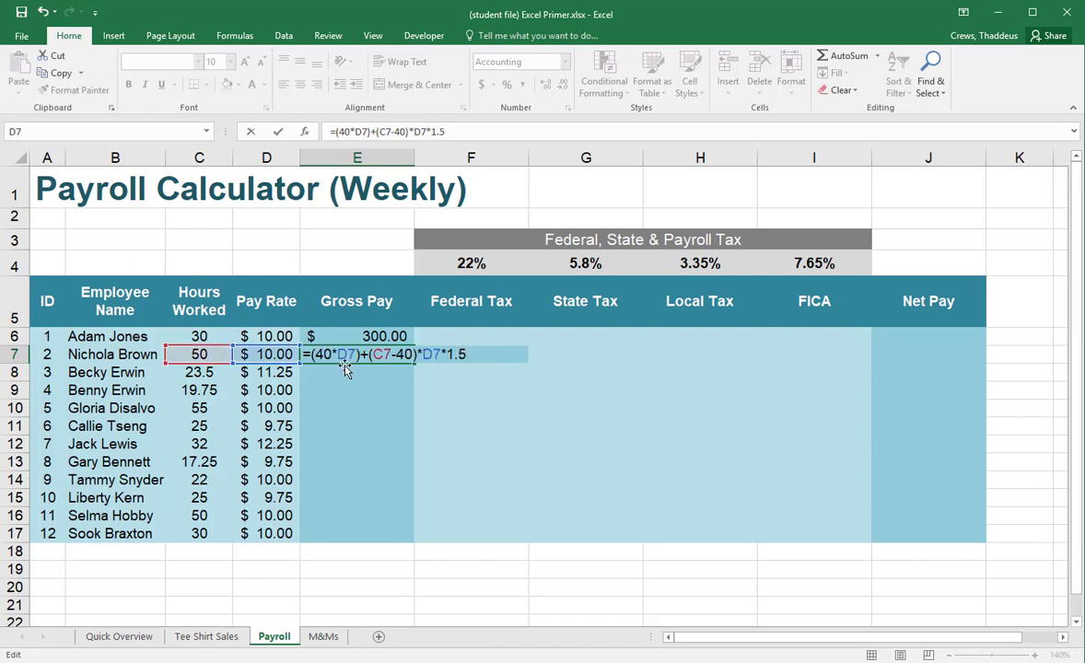
{"action": "key", "text": "Return"}
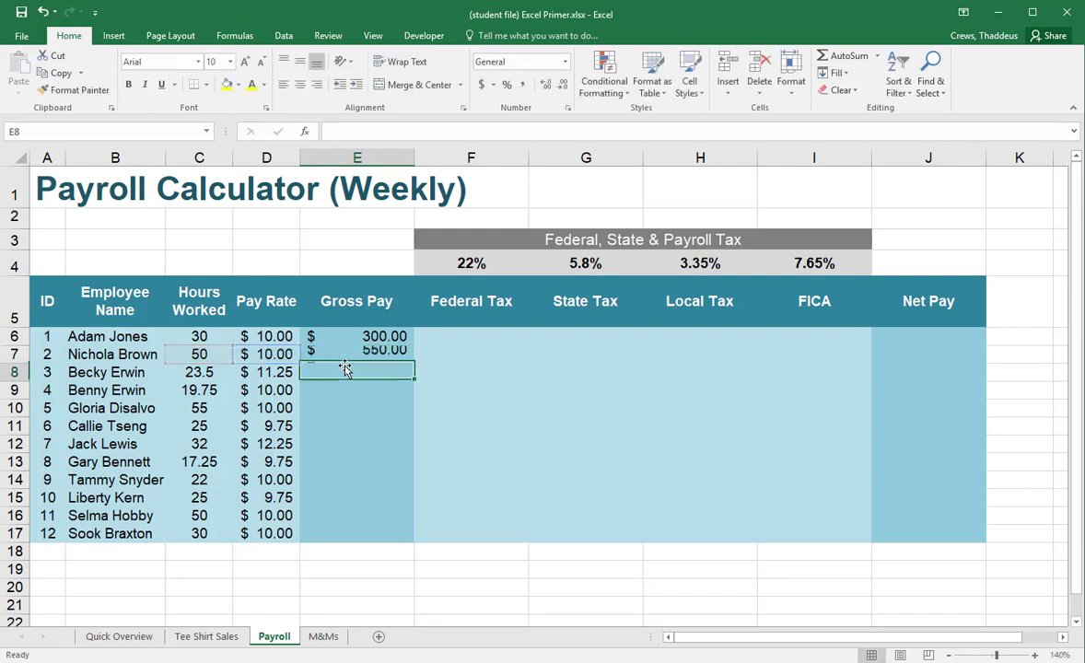
Examine the regular pay and overtime pay parts of the Gross Pay formula in E7.
{"action": "double_click", "coordinate": [376, 355]}
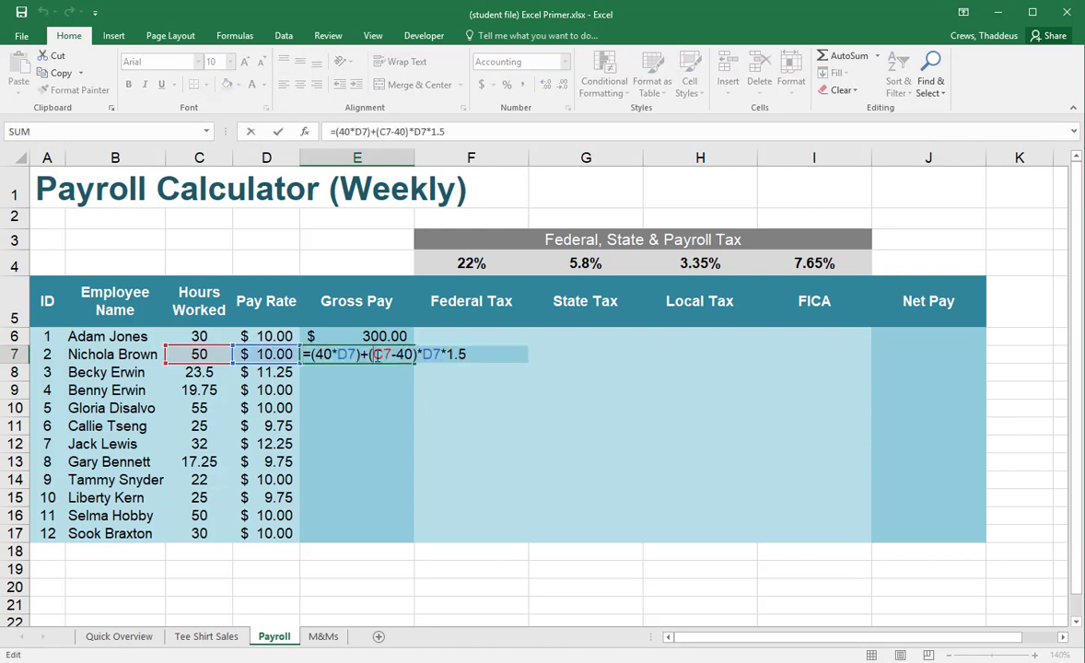
{"action": "left_click_drag", "start_coordinate": [317, 355], "coordinate": [349, 355]}
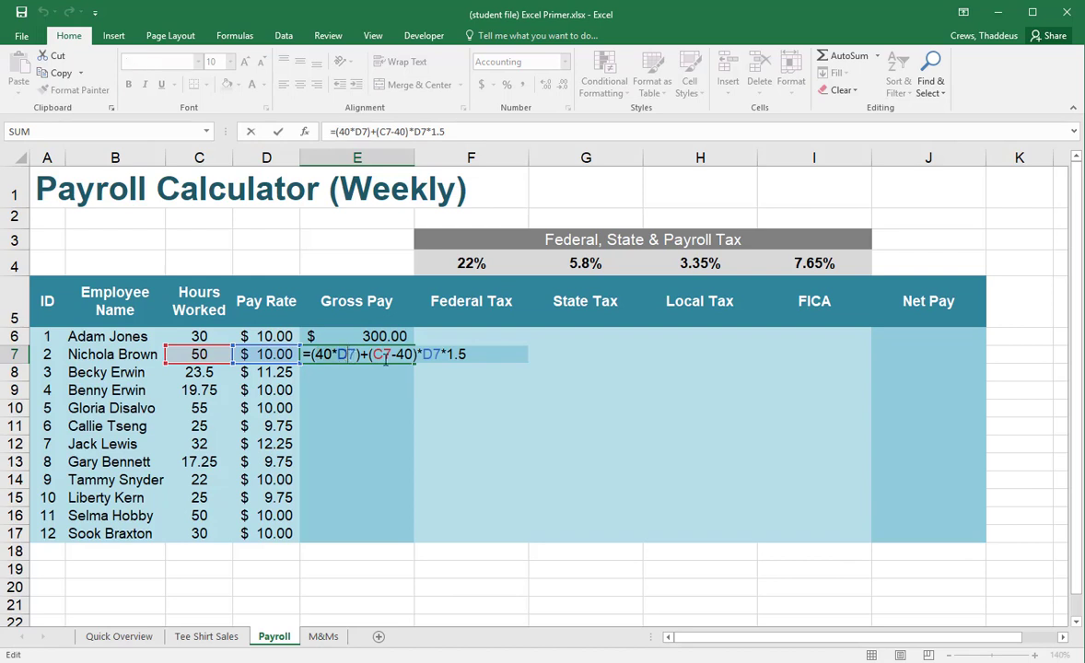
{"action": "left_click", "coordinate": [377, 355]}
{"action": "left_click_drag", "start_coordinate": [377, 355], "coordinate": [467, 355]}
{"action": "left_click", "coordinate": [468, 355]}
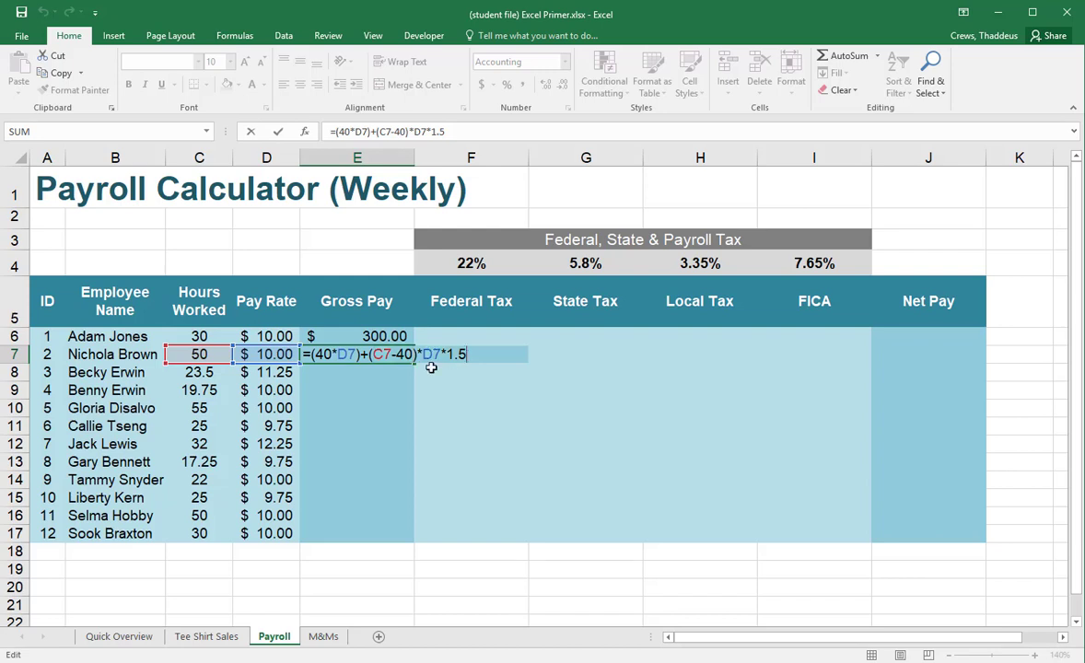
{"action": "key", "text": "Return"}
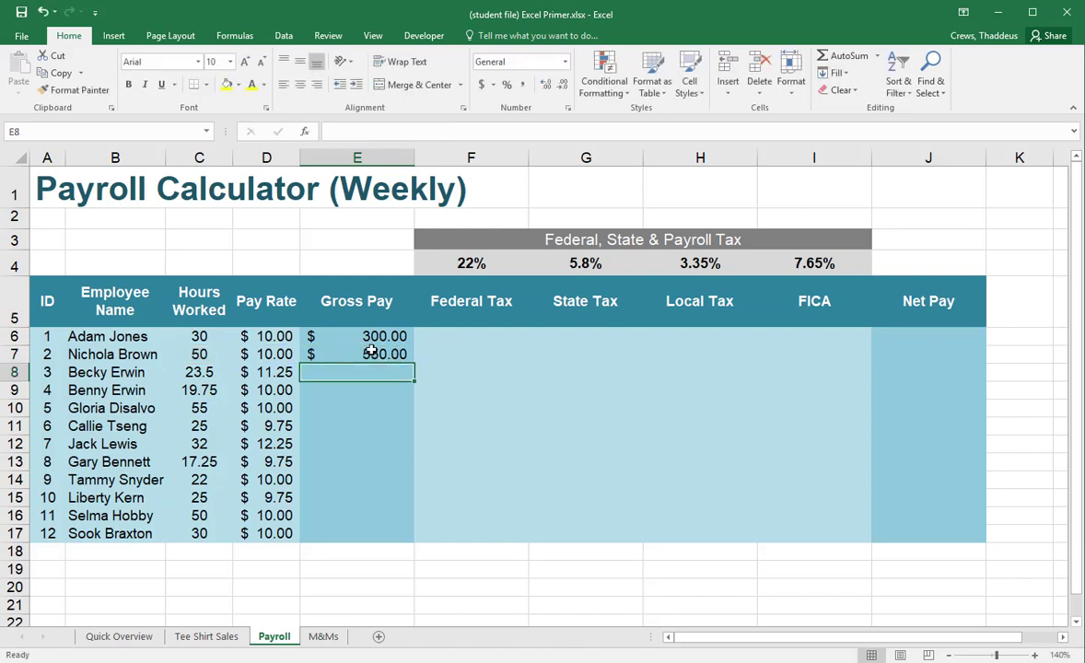
Set the Hours Worked in C7 to 51 to test the overtime formula.
{"action": "double_click", "coordinate": [207, 354]}
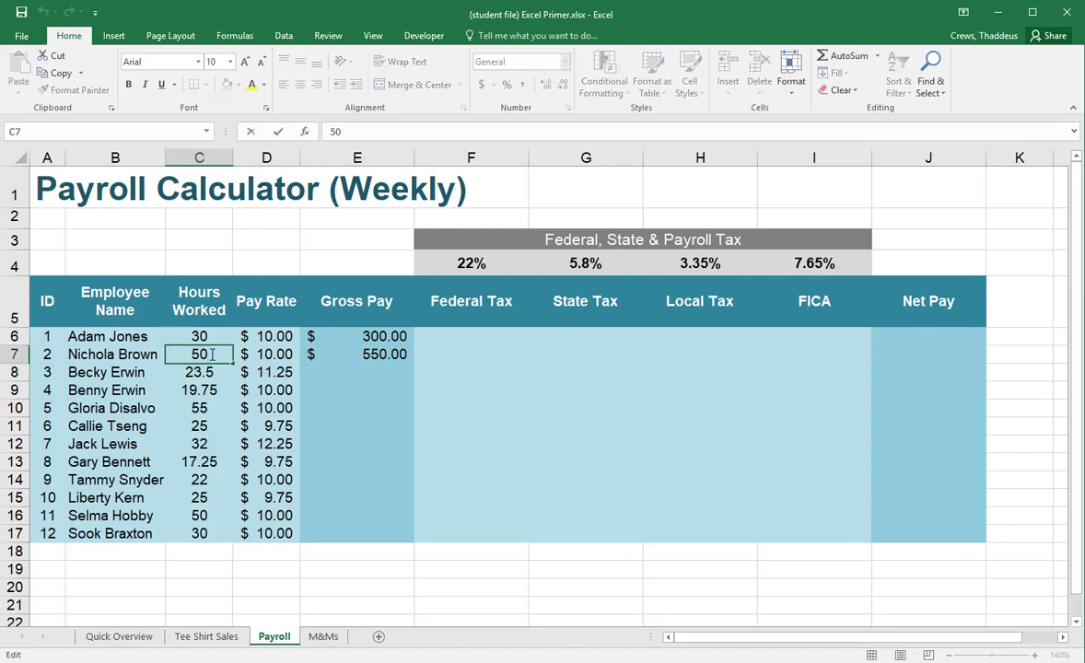
{"action": "key", "text": "BackSpace"}
{"action": "type", "text": "1"}
{"action": "key", "text": "Return"}
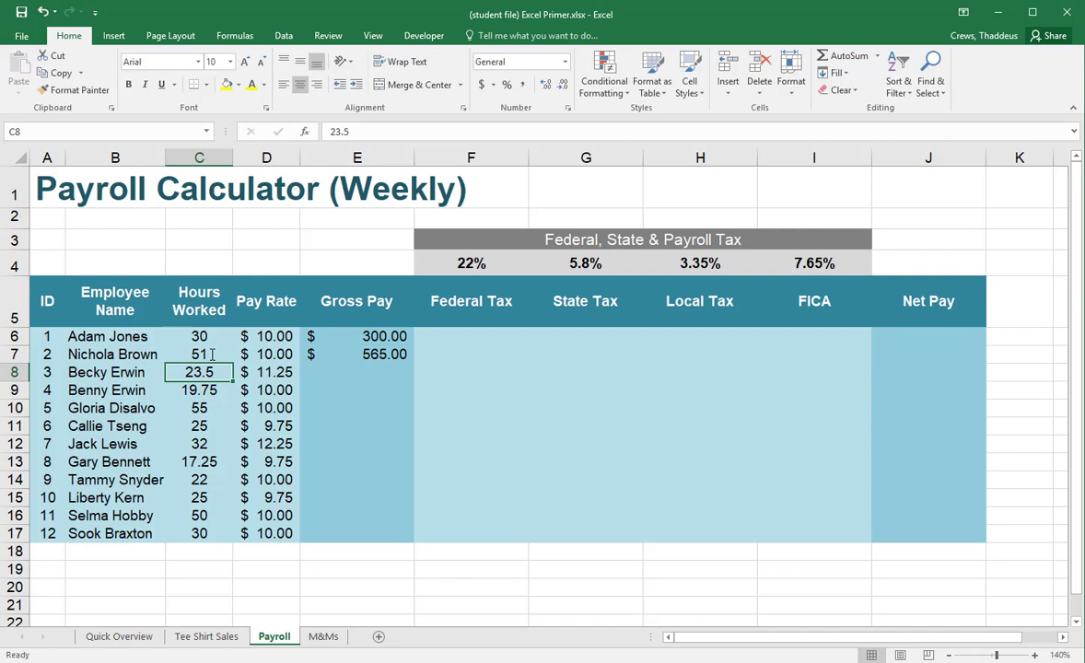
Restore the Hours Worked in C7 to 50.
{"action": "left_click", "coordinate": [212, 355]}
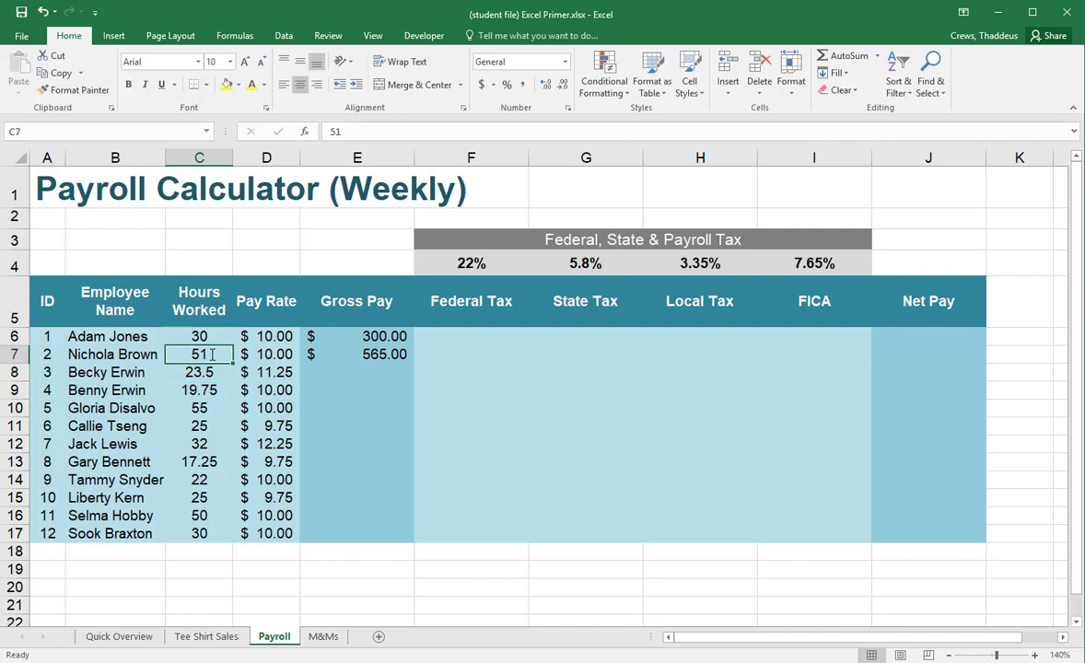
{"action": "type", "text": "50"}
{"action": "key", "text": "Return"}
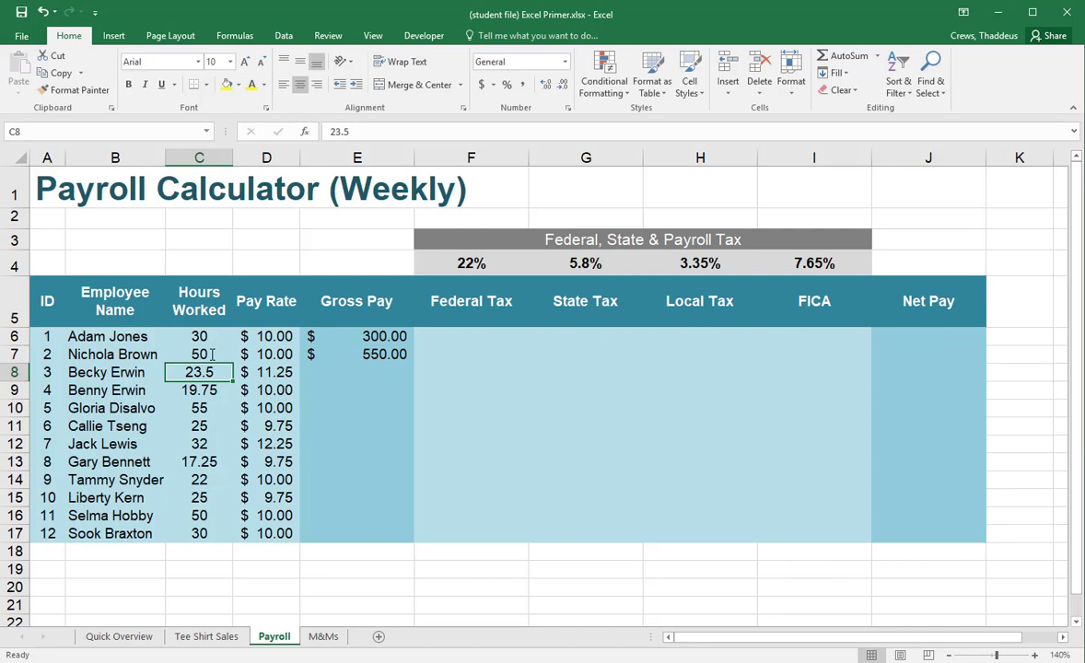
Try the E7 overtime formula in E6 by filling it upward, and re-enter =C6*D6 in E6.
{"action": "left_click", "coordinate": [405, 355]}
{"action": "left_click_drag", "start_coordinate": [413, 362], "coordinate": [413, 336]}
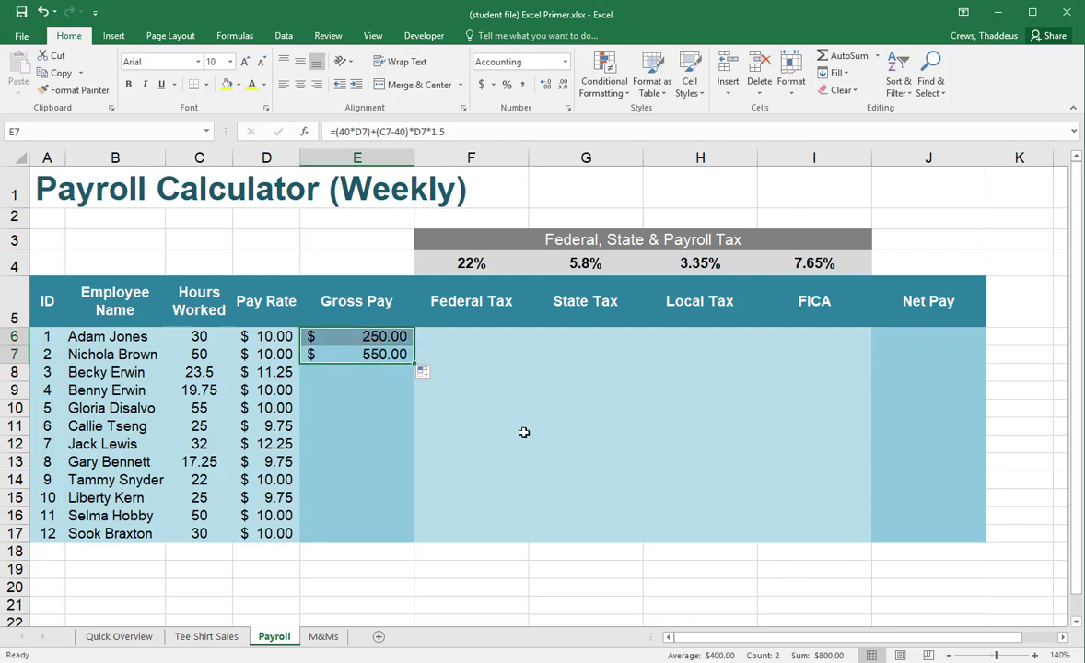
{"action": "left_click", "coordinate": [371, 340]}
{"action": "type", "text": "=C6*D6"}
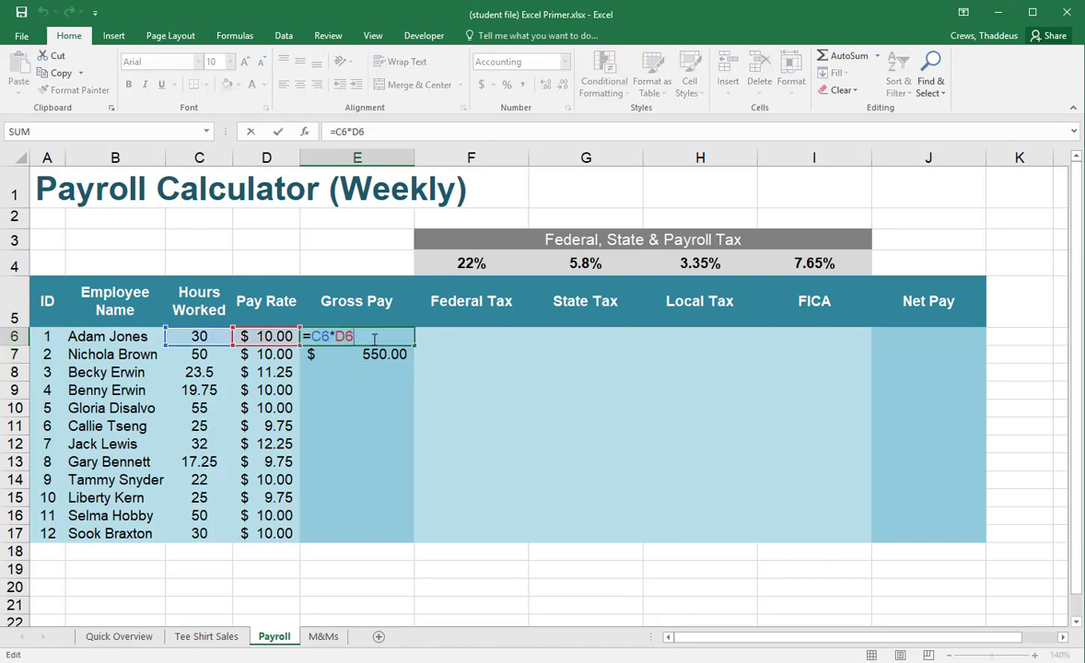
{"action": "key", "text": "Return"}
Compare the overtime formula in E7 with the regular pay formula in E6.
{"action": "double_click", "coordinate": [373, 354]}
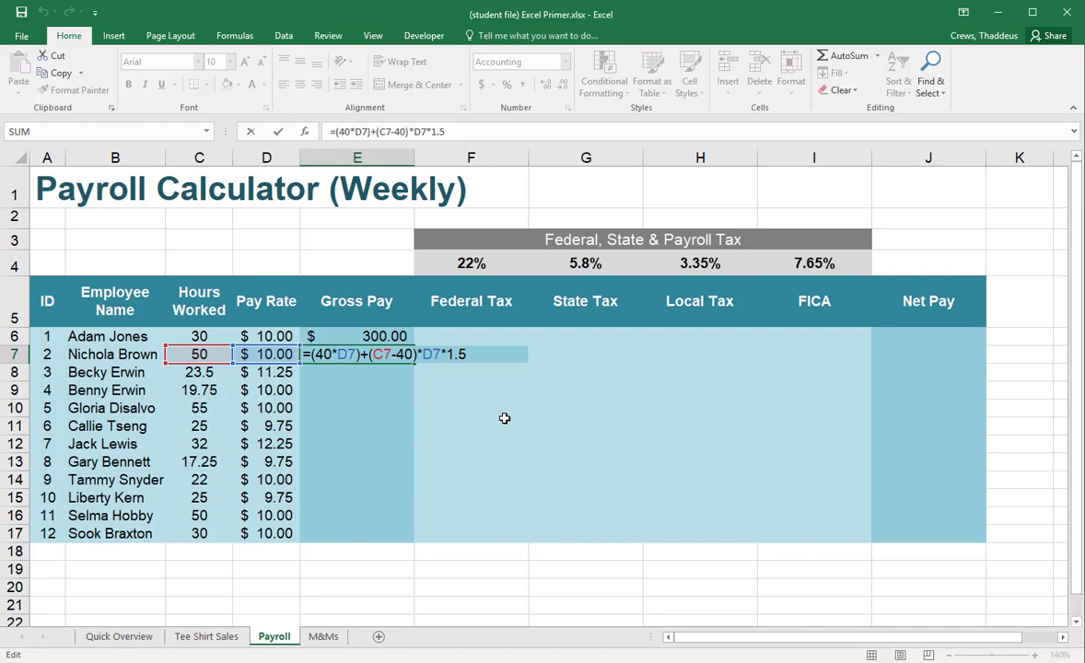
{"action": "key", "text": "ctrl+Return"}
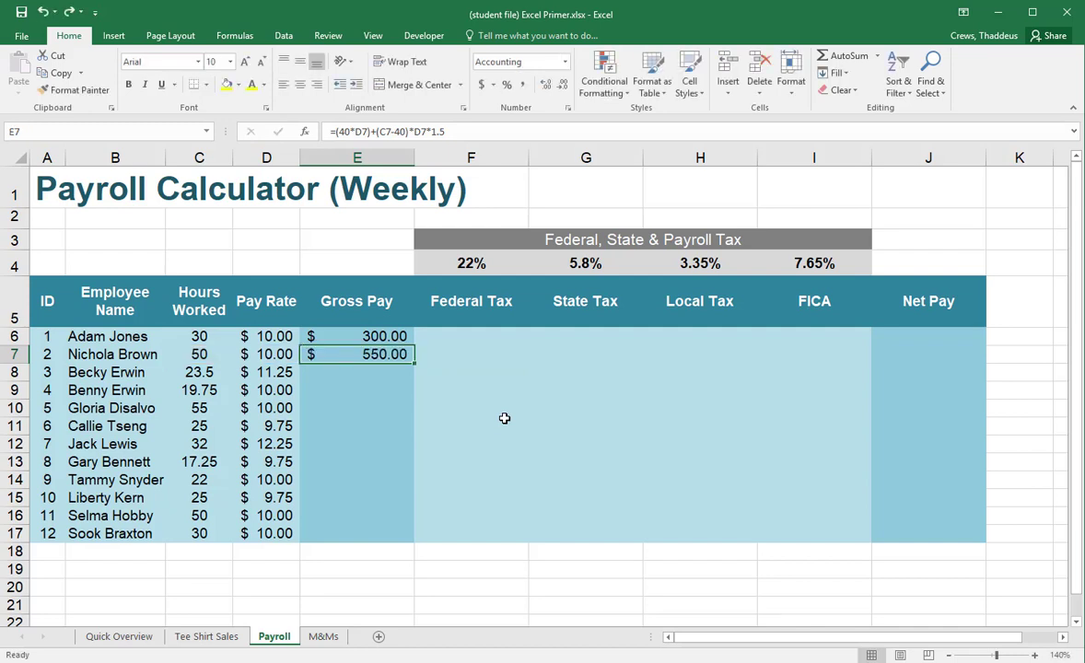
{"action": "left_click", "coordinate": [358, 335]}
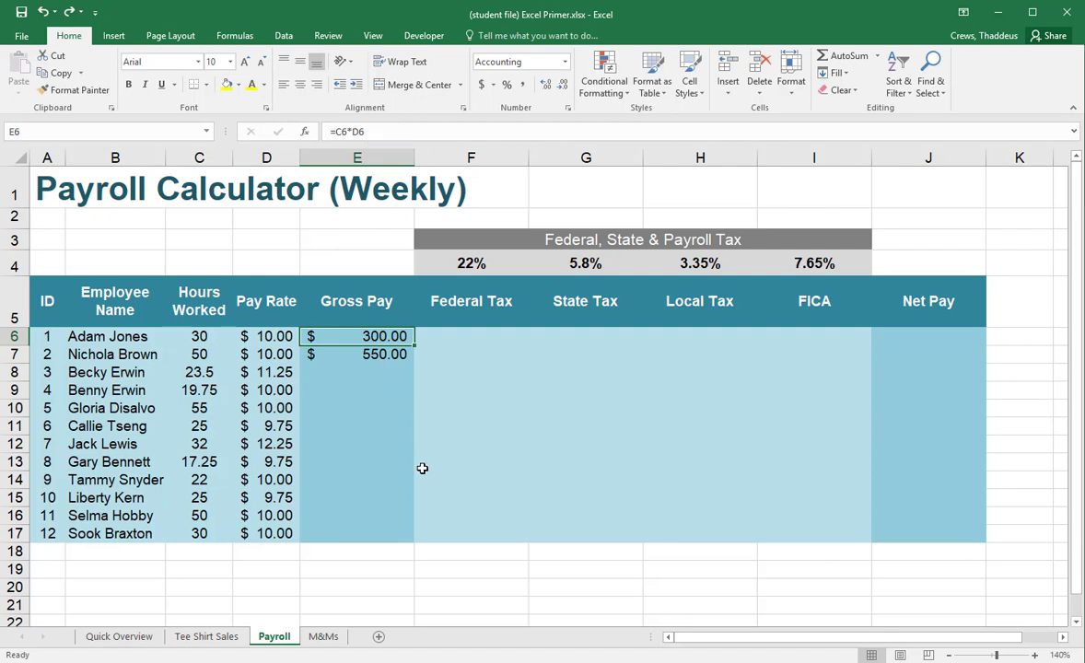
{"action": "left_click_drag", "start_coordinate": [373, 134], "coordinate": [310, 132]}
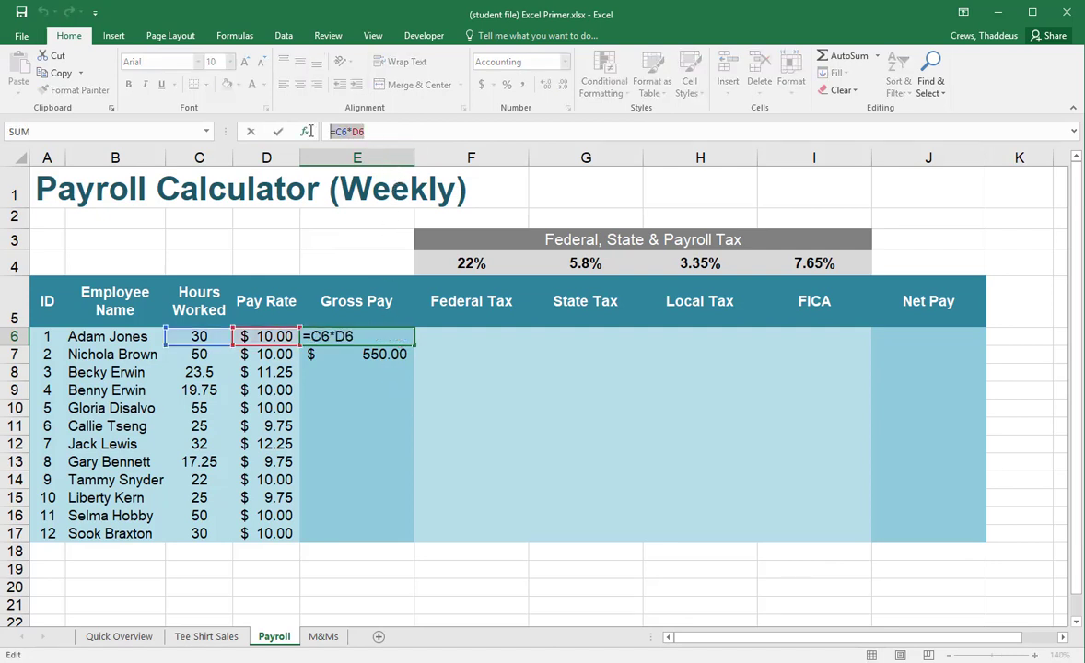
{"action": "left_click", "coordinate": [382, 570]}
{"action": "key", "text": "ctrl+z"}
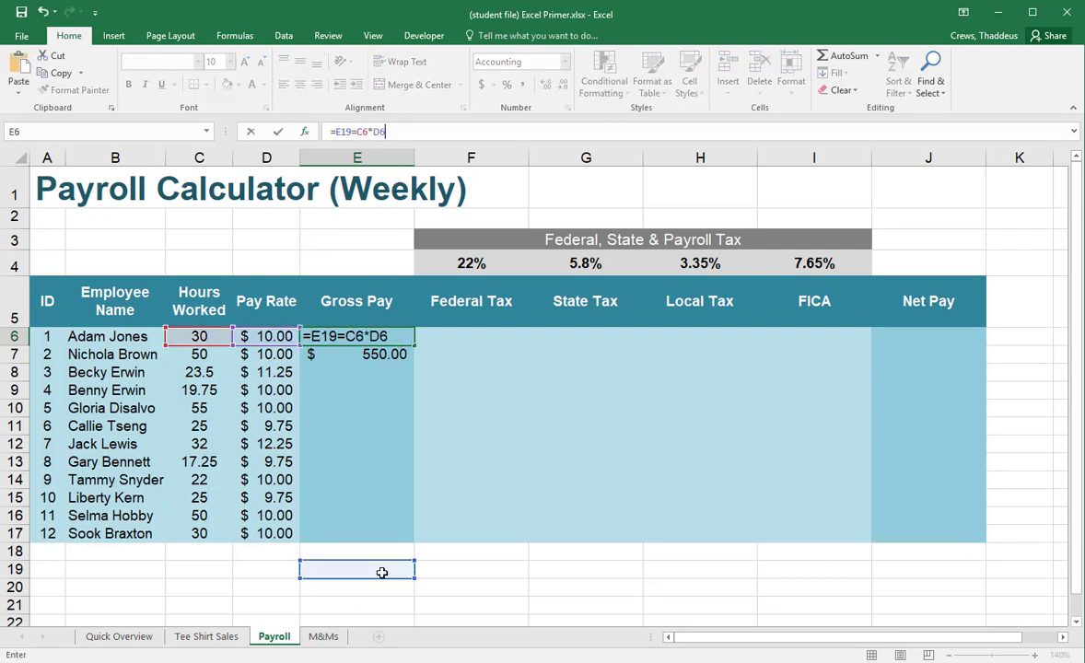
{"action": "key", "text": "Escape"}
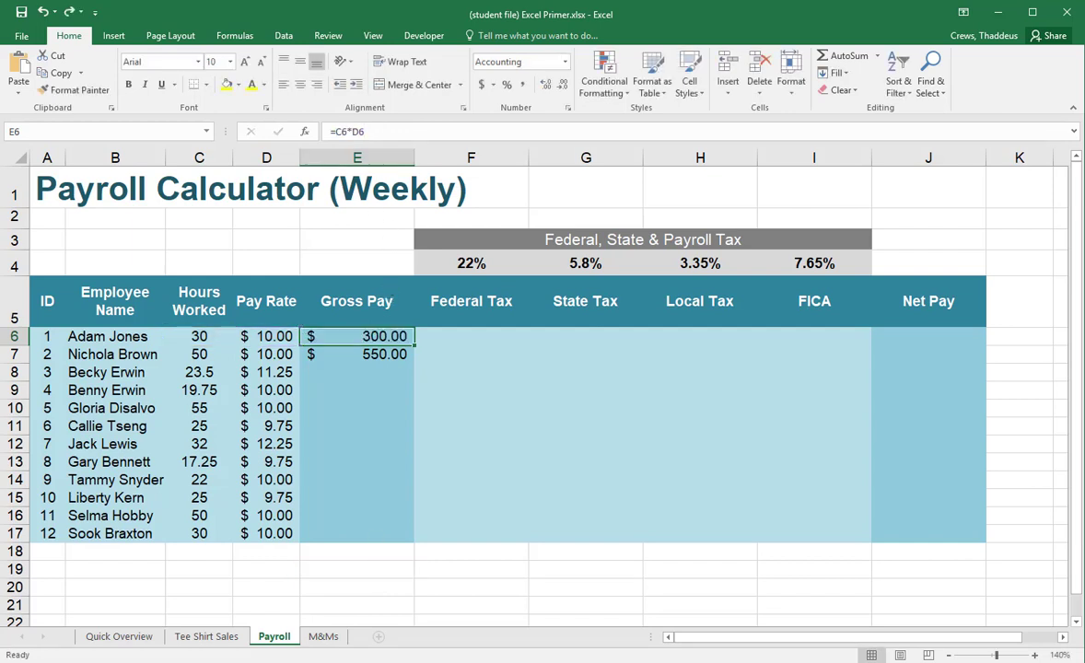
{"action": "left_click", "coordinate": [348, 569]}
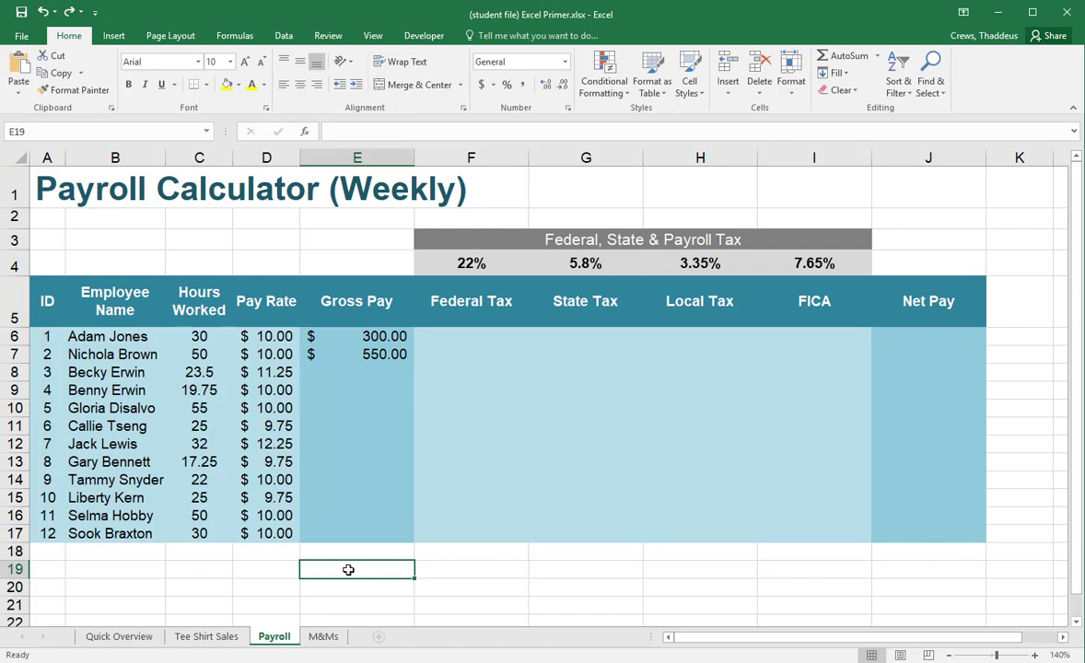
{"action": "left_click", "coordinate": [363, 353]}
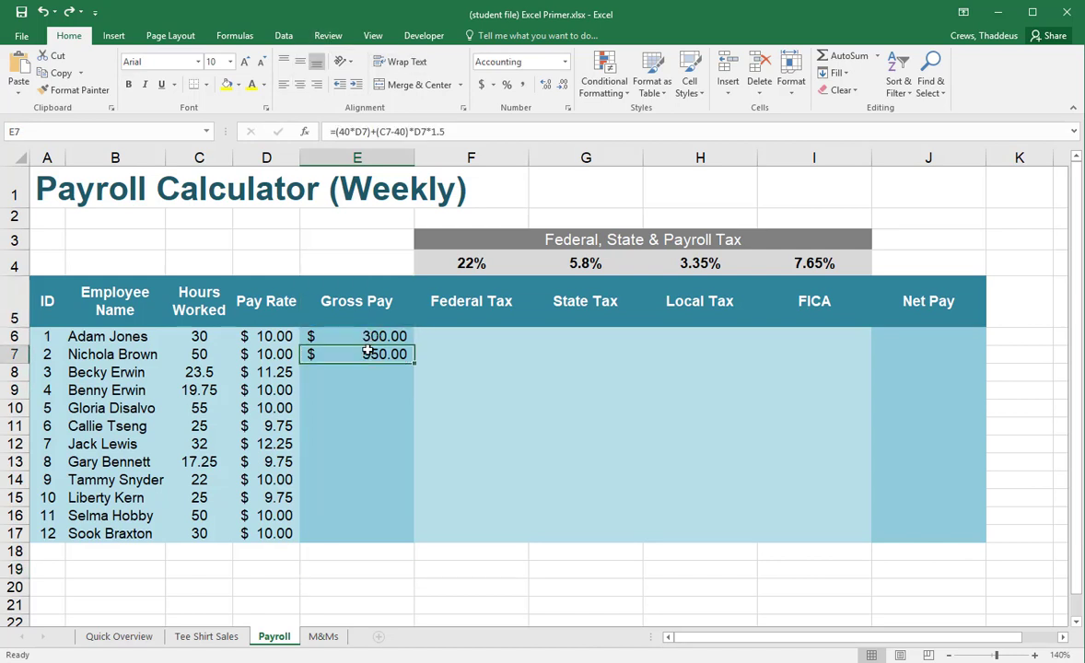
Clear the Gross Pay formulas in E6:E7 and begin an IF formula in E6 with the logical test C6<40.
{"action": "left_click_drag", "start_coordinate": [357, 337], "coordinate": [372, 365]}
{"action": "key", "text": "Delete"}
{"action": "left_click", "coordinate": [363, 339]}
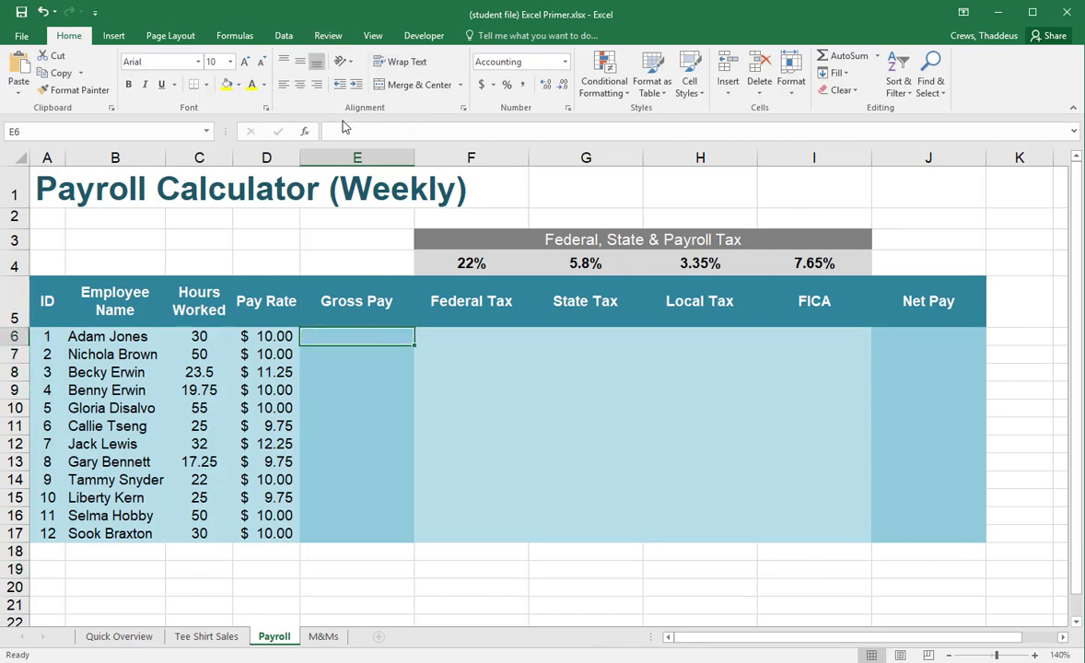
{"action": "type", "text": "=if("}
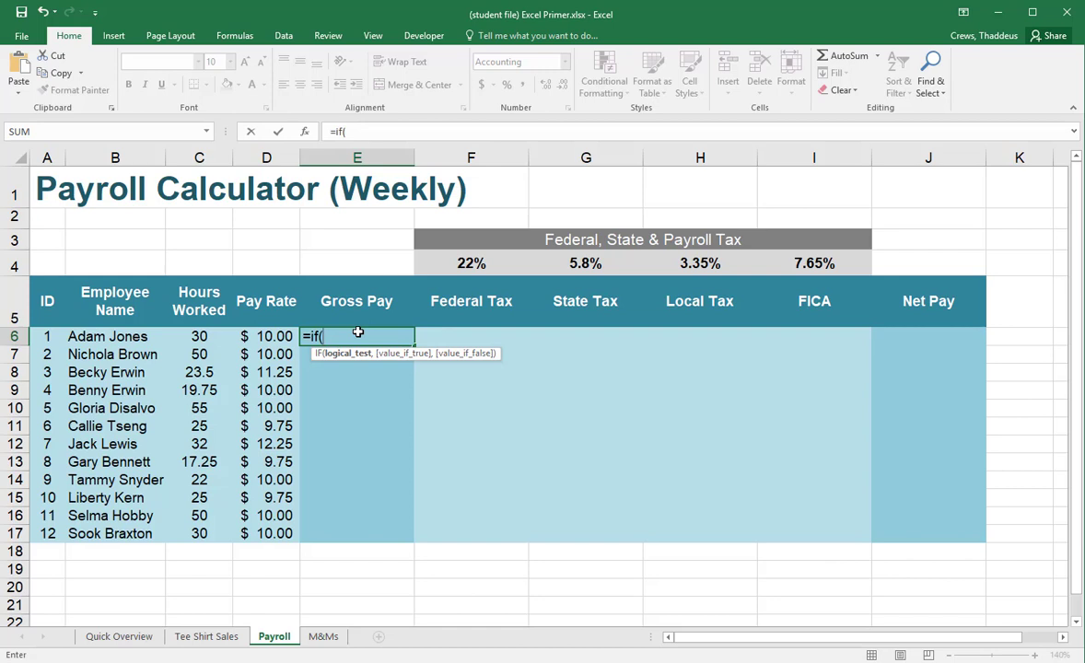
{"action": "left_click", "coordinate": [191, 336]}
{"action": "type", "text": ">"}
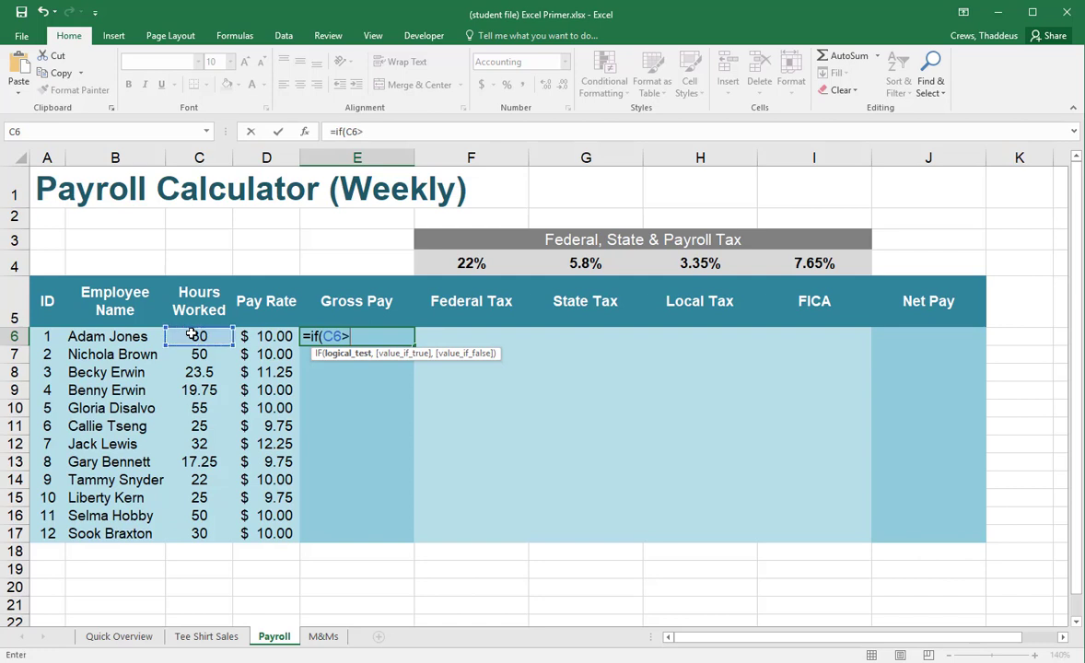
{"action": "type", "text": "40"}
{"action": "key", "text": "BackSpace"}
{"action": "key", "text": "BackSpace"}
{"action": "key", "text": "BackSpace"}
{"action": "type", "text": "<40,"}
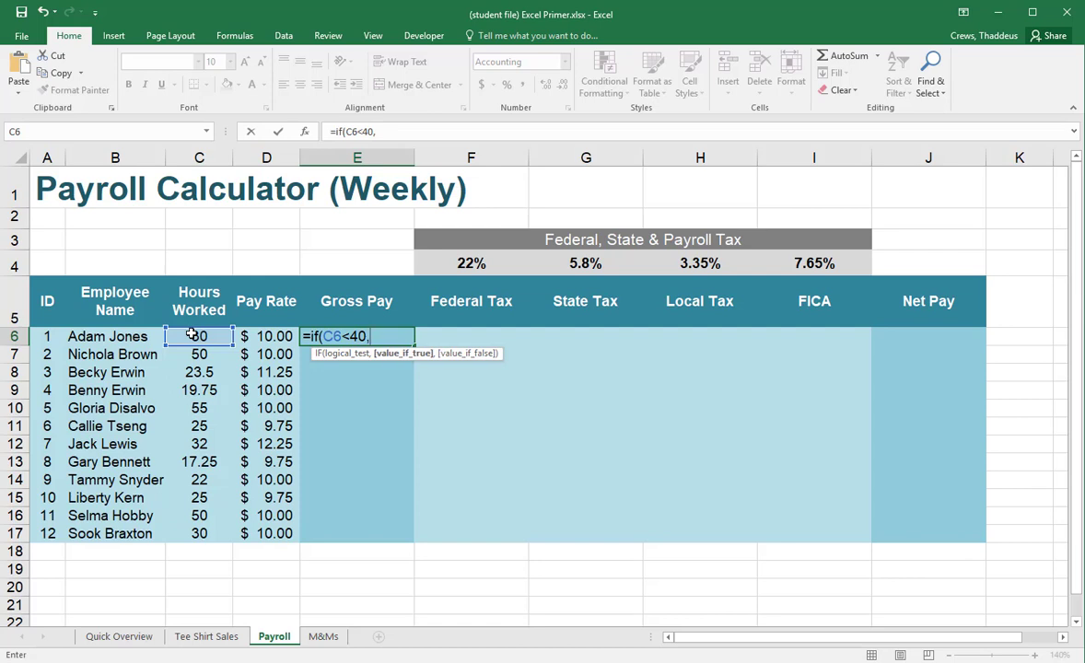
Add C6*D6 as the value-if-true argument of the IF formula in E6.
{"action": "left_click", "coordinate": [191, 334]}
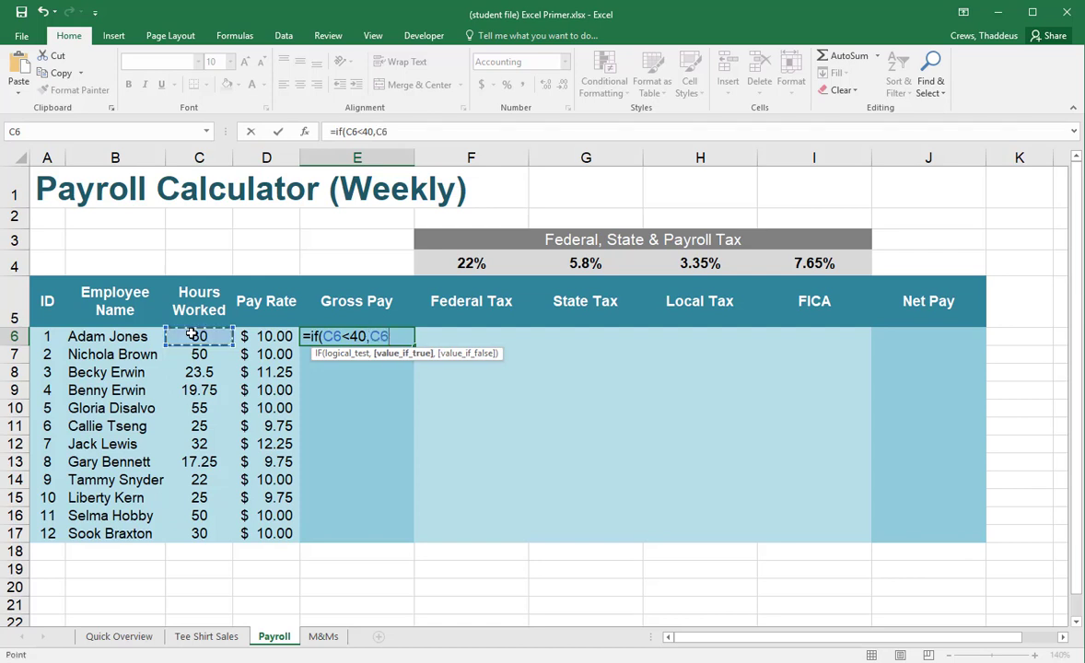
{"action": "type", "text": "*"}
{"action": "left_click", "coordinate": [263, 337]}
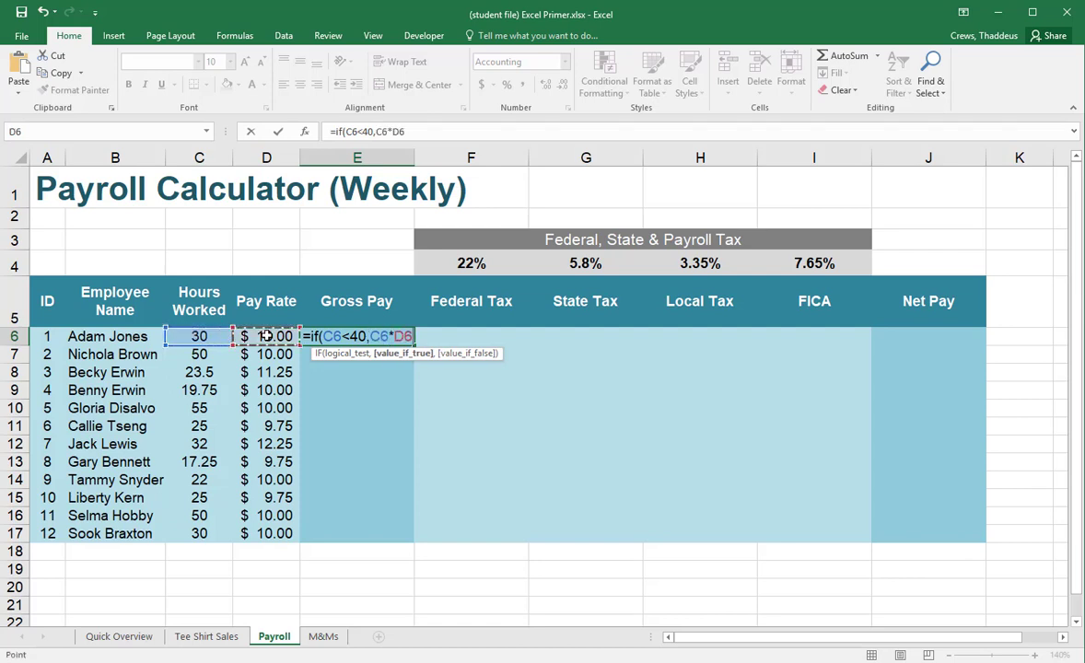
{"action": "type", "text": ","}
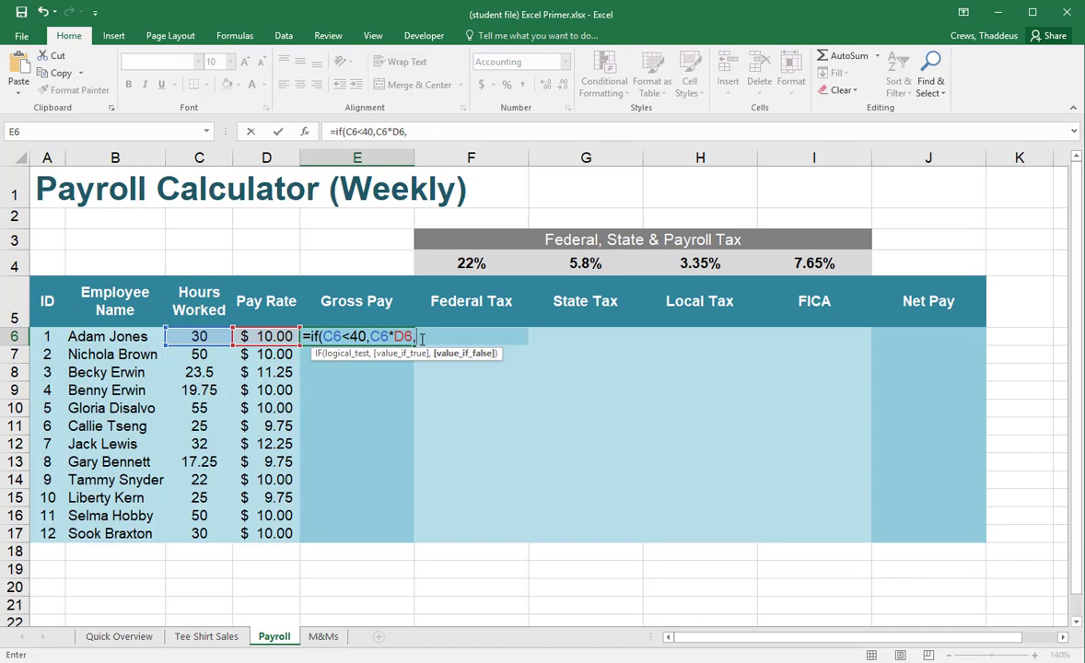
Add (40*D6)+(C6-40)*(D6*1.5) as the value-if-false argument and complete the IF formula in E6.
{"action": "type", "text": "49"}
{"action": "key", "text": "BackSpace"}
{"action": "key", "text": "BackSpace"}
{"action": "type", "text": "40*"}
{"action": "left_click", "coordinate": [264, 336]}
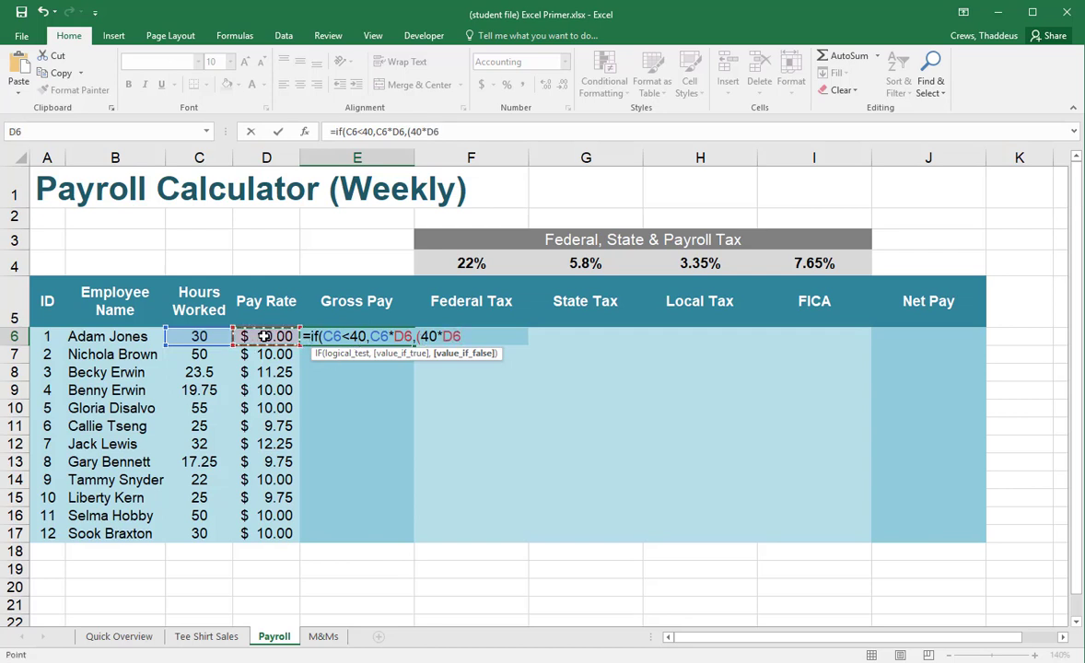
{"action": "type", "text": ")+("}
{"action": "left_click", "coordinate": [189, 337]}
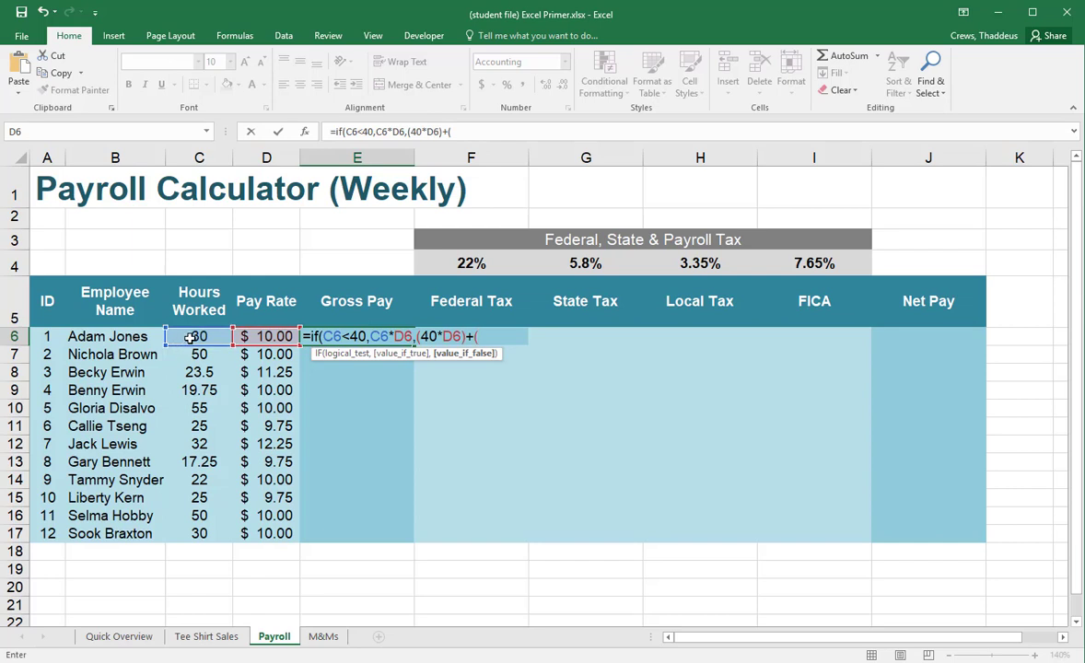
{"action": "type", "text": "-40)*"}
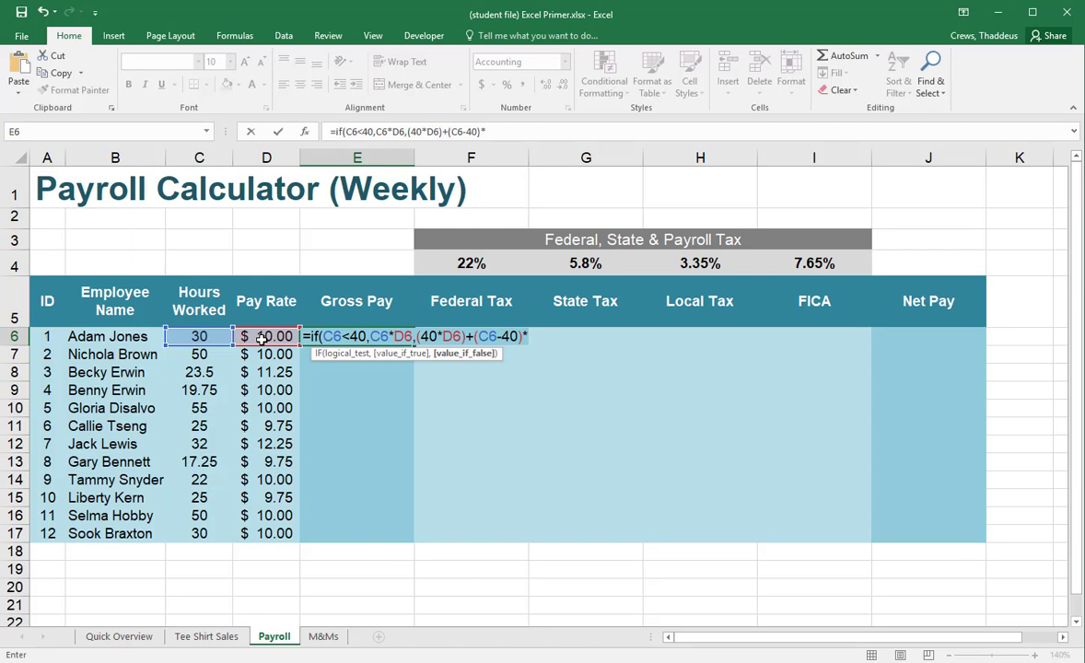
{"action": "type", "text": ")"}
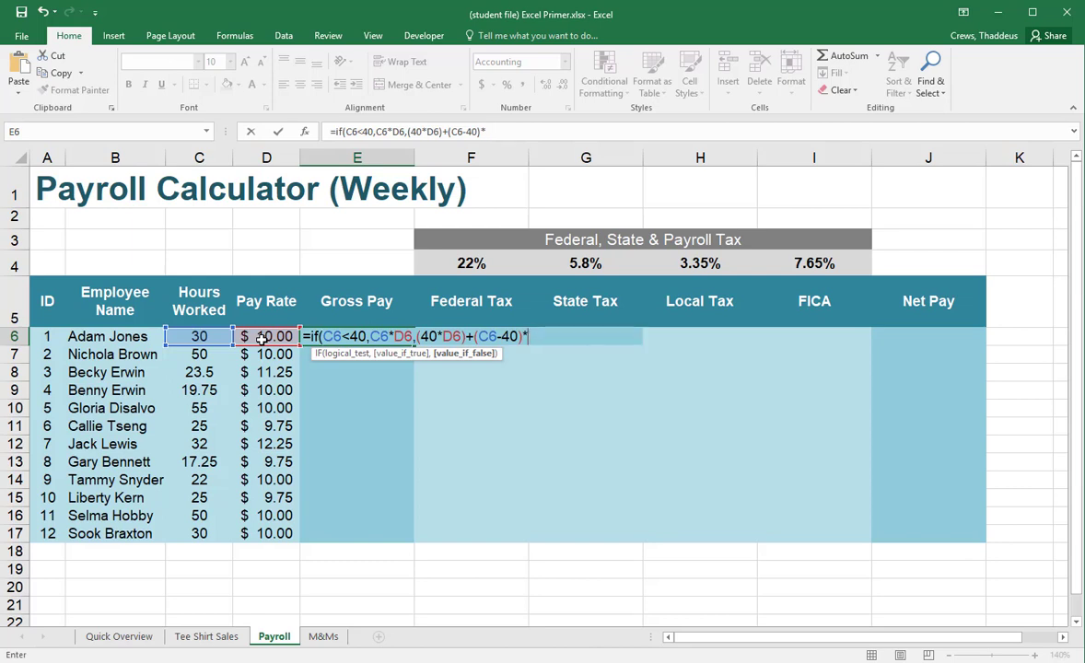
{"action": "left_click", "coordinate": [261, 339]}
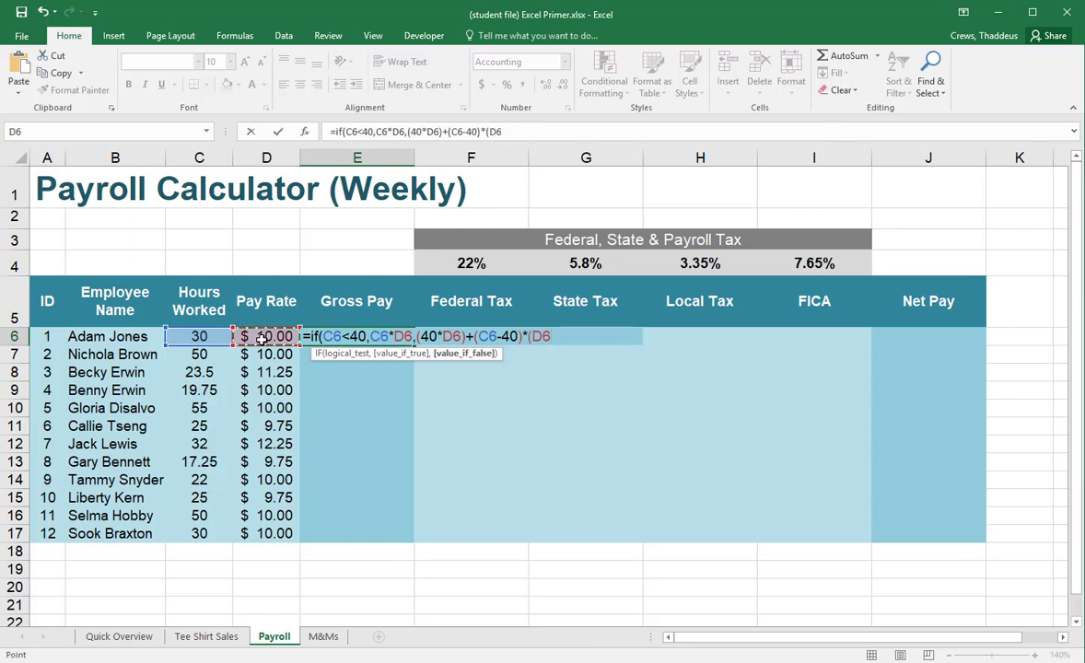
{"action": "type", "text": "*1.5"}
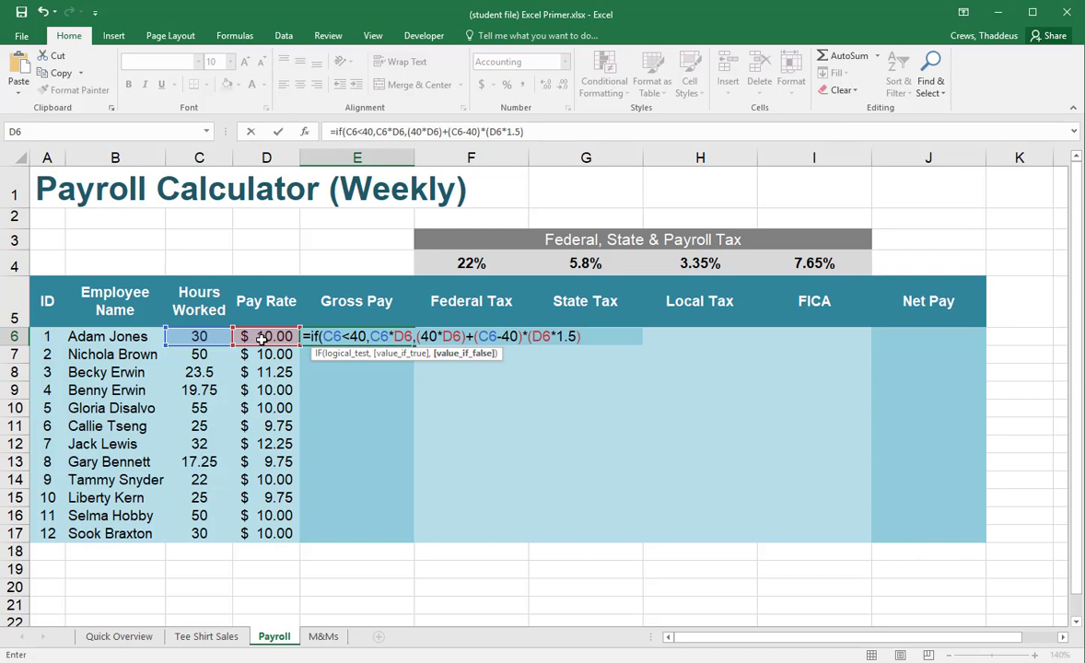
{"action": "key", "text": "Return"}
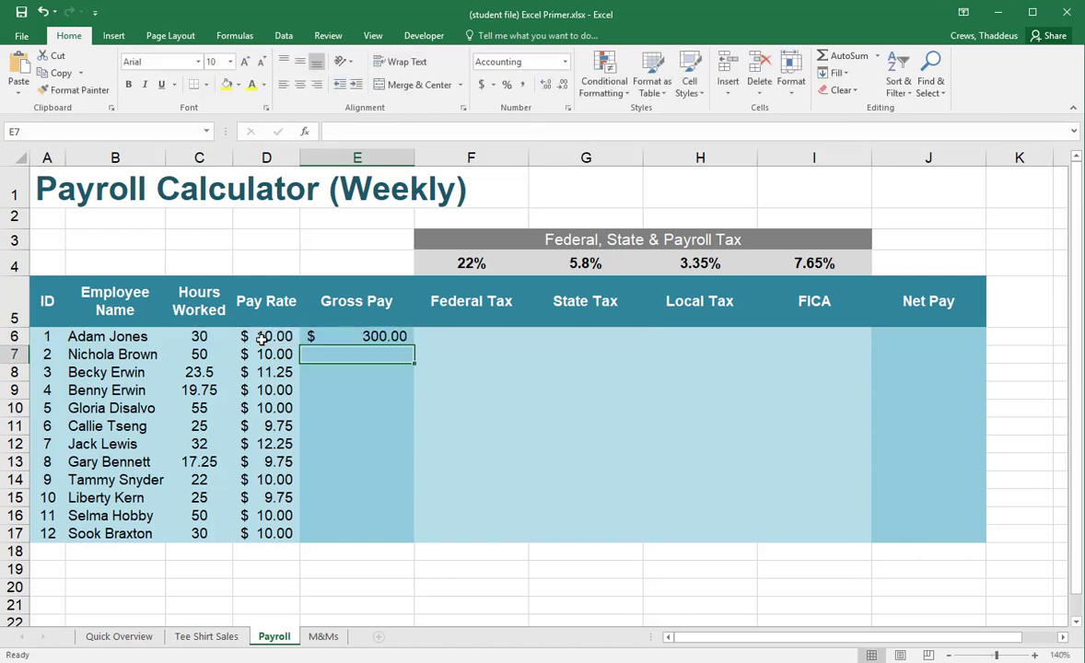
Fill the Gross Pay IF formula from E6 down through E17.
{"action": "left_click", "coordinate": [368, 336]}
{"action": "left_click_drag", "start_coordinate": [412, 348], "coordinate": [412, 362]}
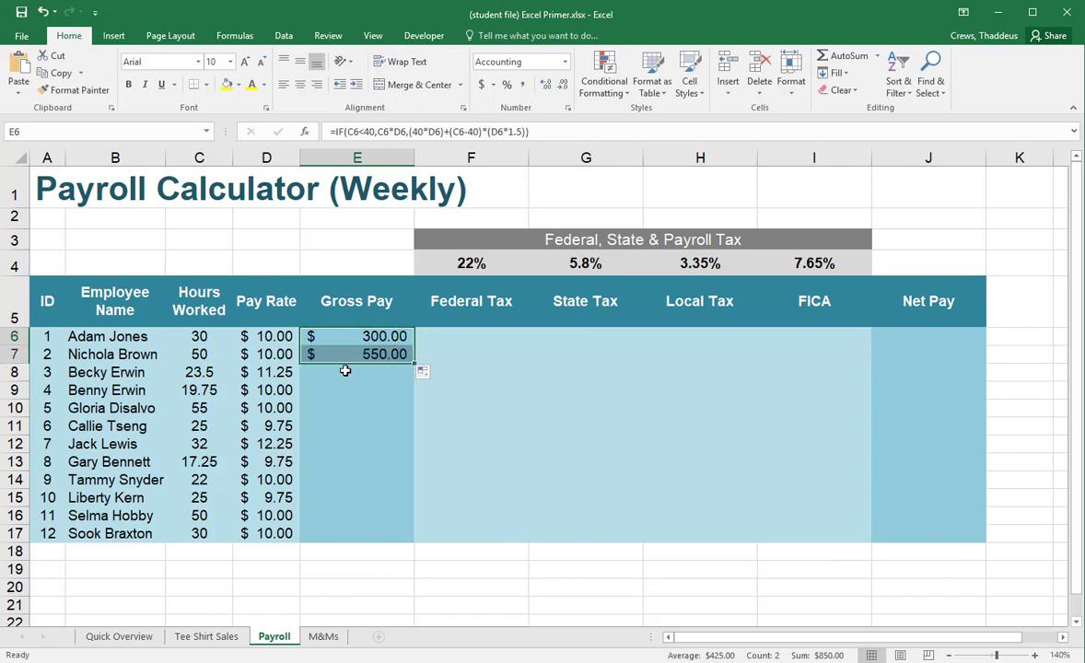
{"action": "left_click_drag", "start_coordinate": [416, 364], "coordinate": [402, 538]}
Check the hours, rate and gross pay in row 16, and review the IF formula in E6.
{"action": "left_click_drag", "start_coordinate": [202, 536], "coordinate": [342, 516]}
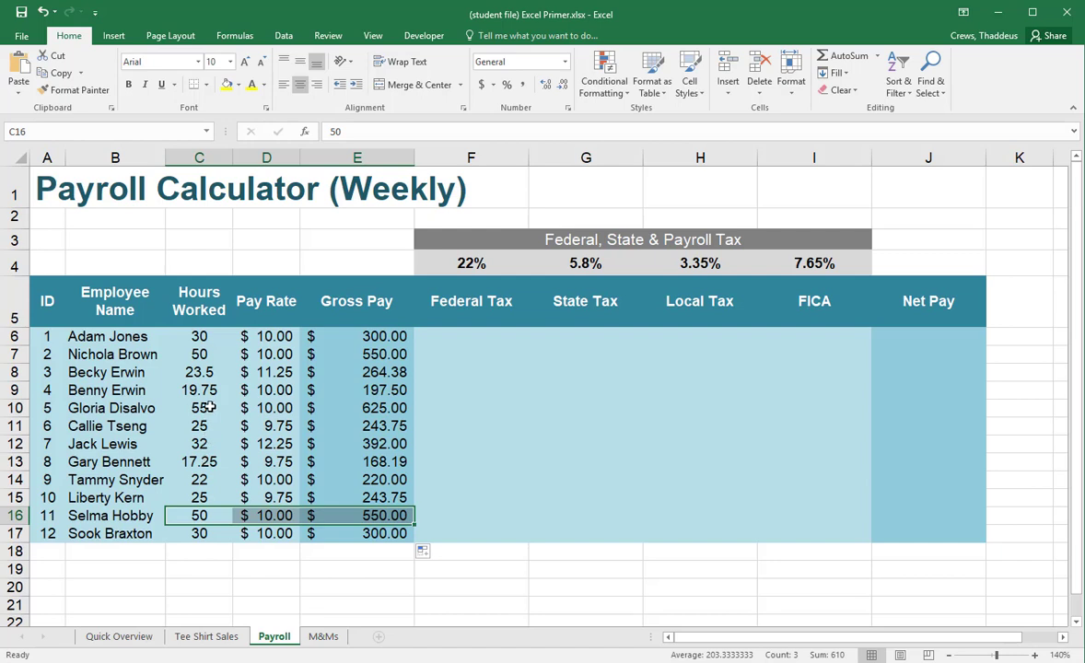
{"action": "left_click", "coordinate": [401, 598]}
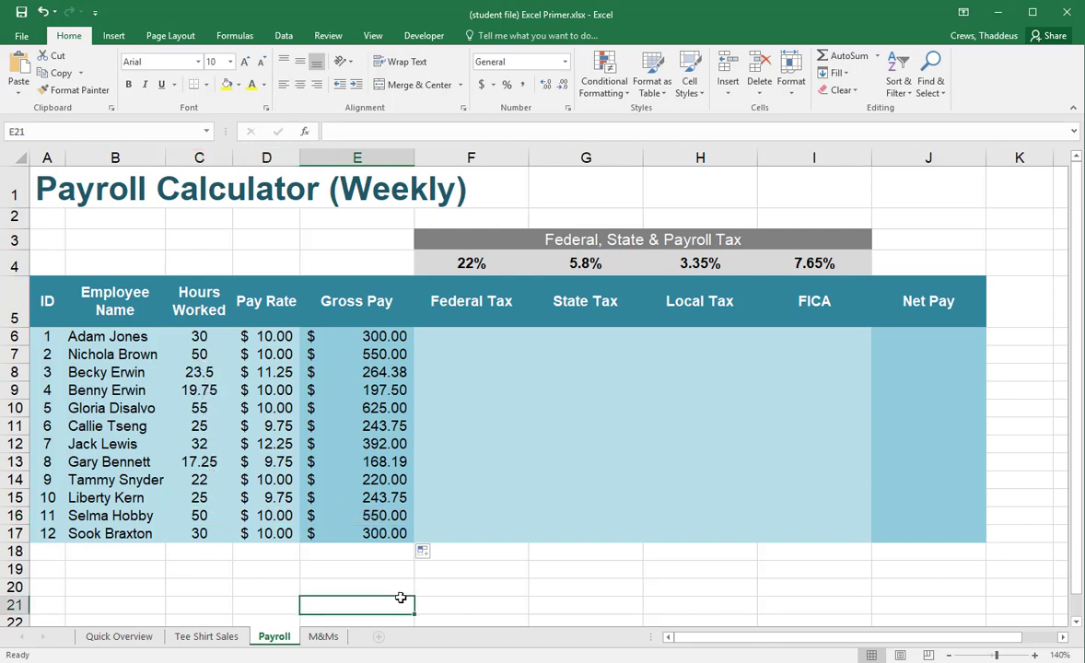
{"action": "double_click", "coordinate": [368, 336]}
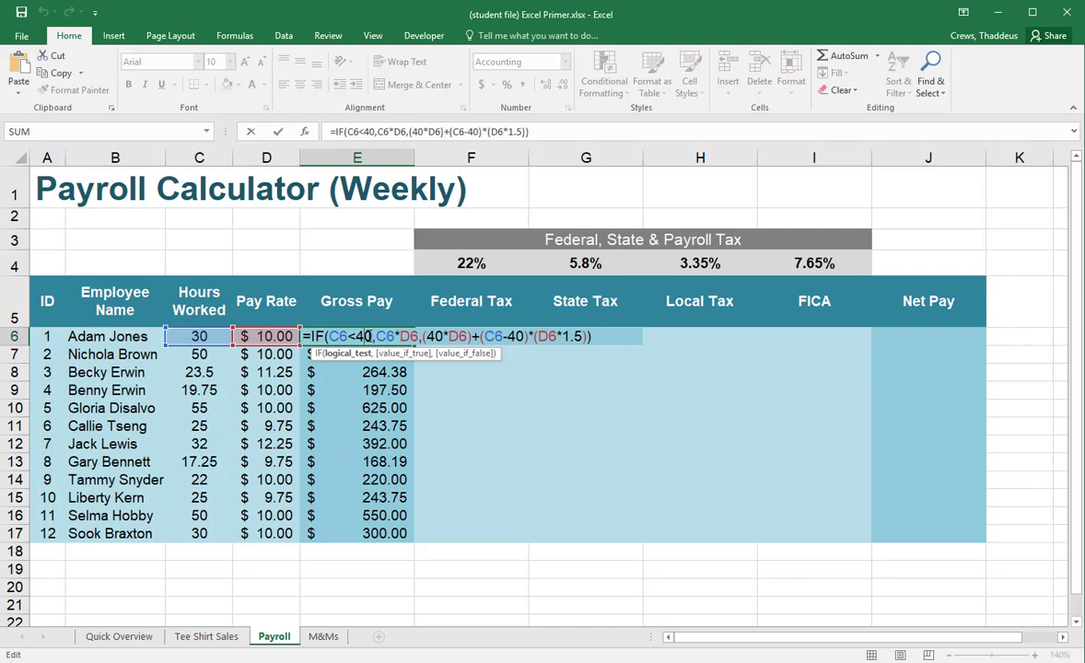
{"action": "key", "text": "Escape"}
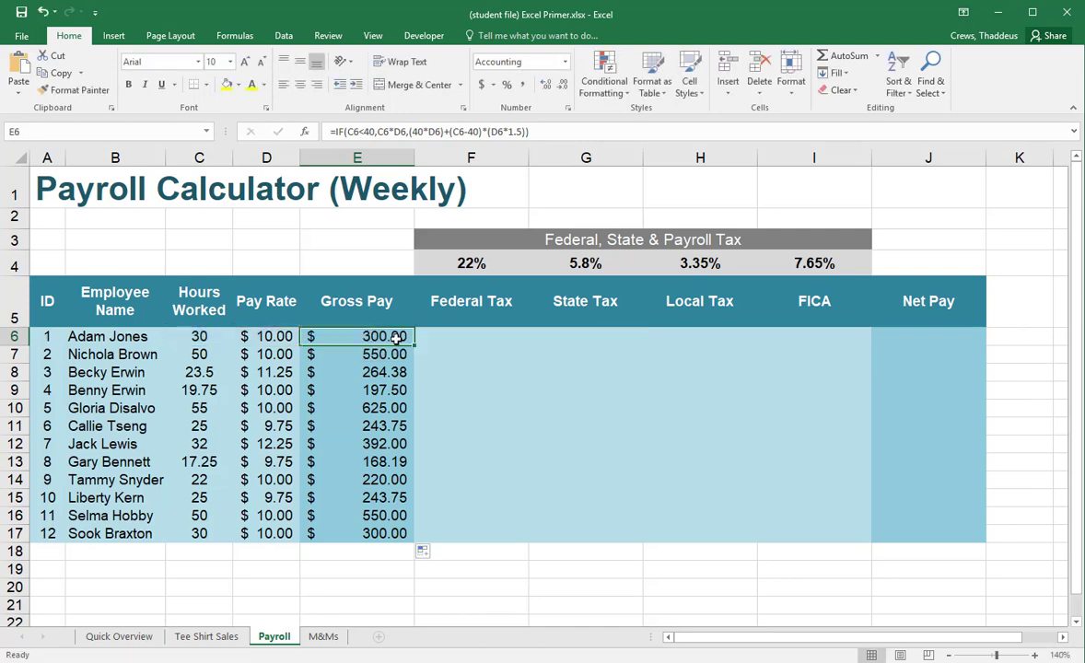
Enter the Federal Tax formula =F4*E6 in F6.
{"action": "left_click", "coordinate": [474, 344]}
{"action": "type", "text": "="}
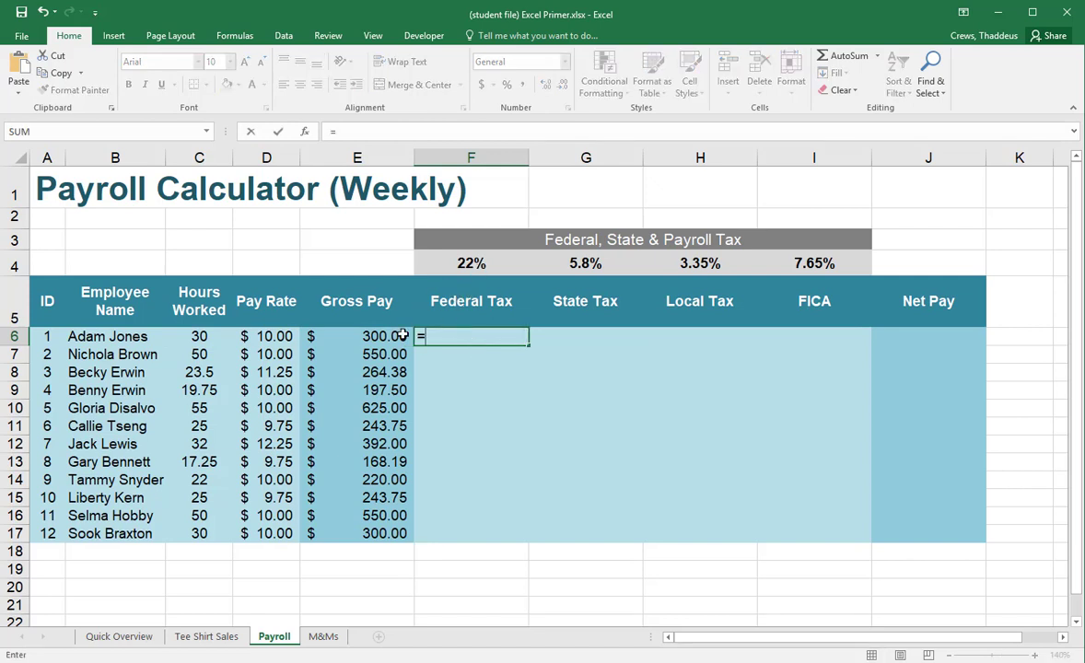
{"action": "left_click", "coordinate": [471, 263]}
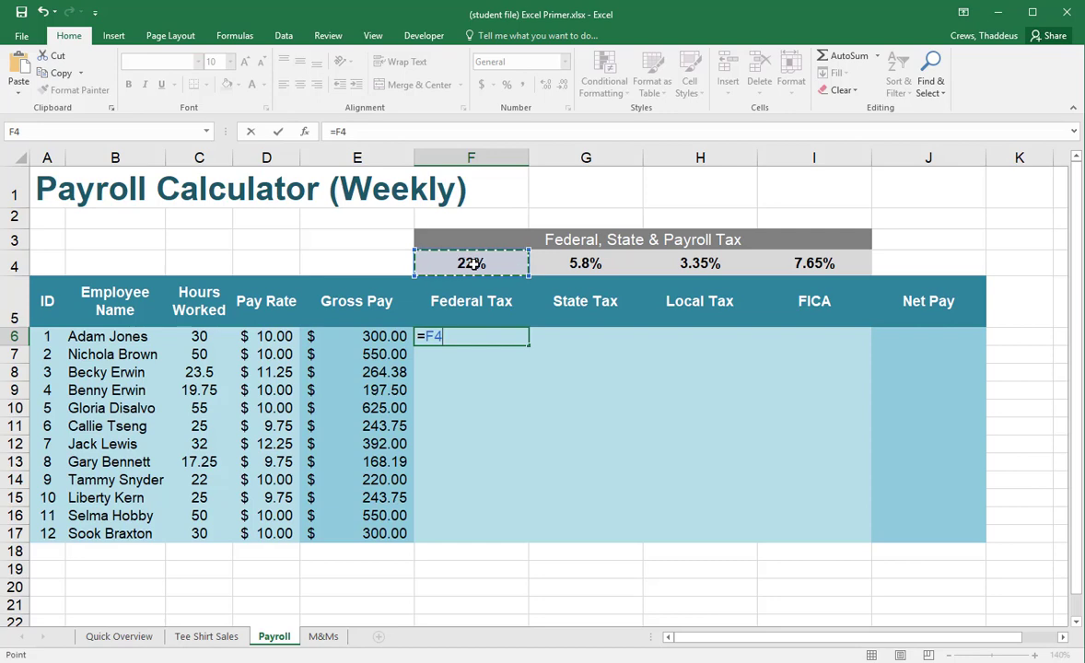
{"action": "type", "text": "*"}
{"action": "left_click", "coordinate": [383, 337]}
{"action": "key", "text": "Return"}
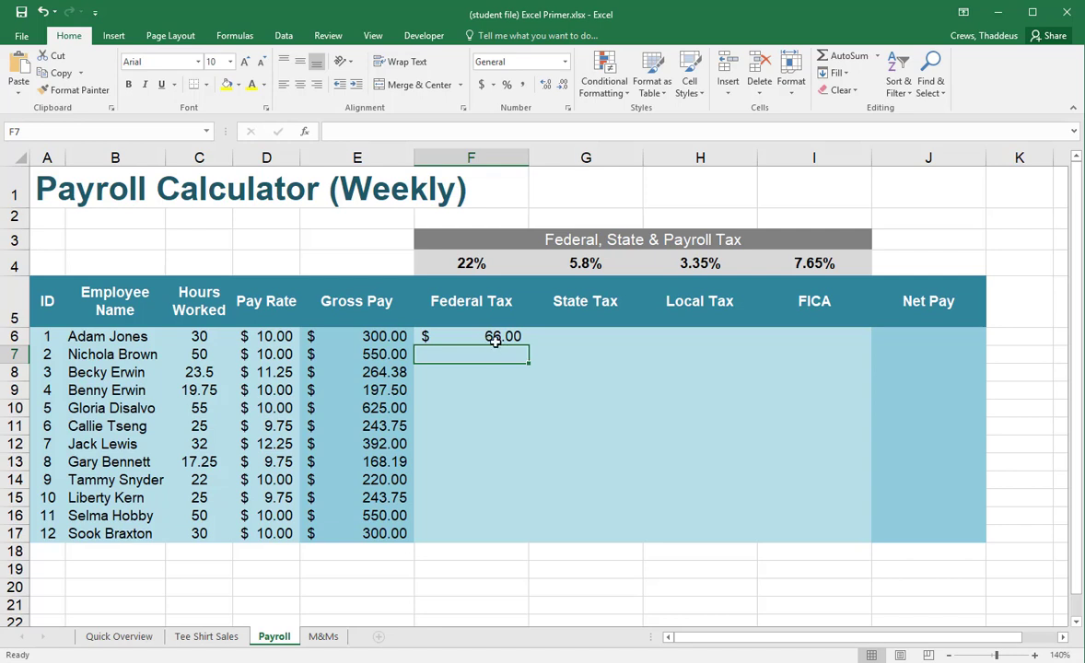
Review the Federal Tax formula in F6 and fill it down to F8 with its relative references.
{"action": "left_click", "coordinate": [494, 338]}
{"action": "double_click", "coordinate": [495, 339]}
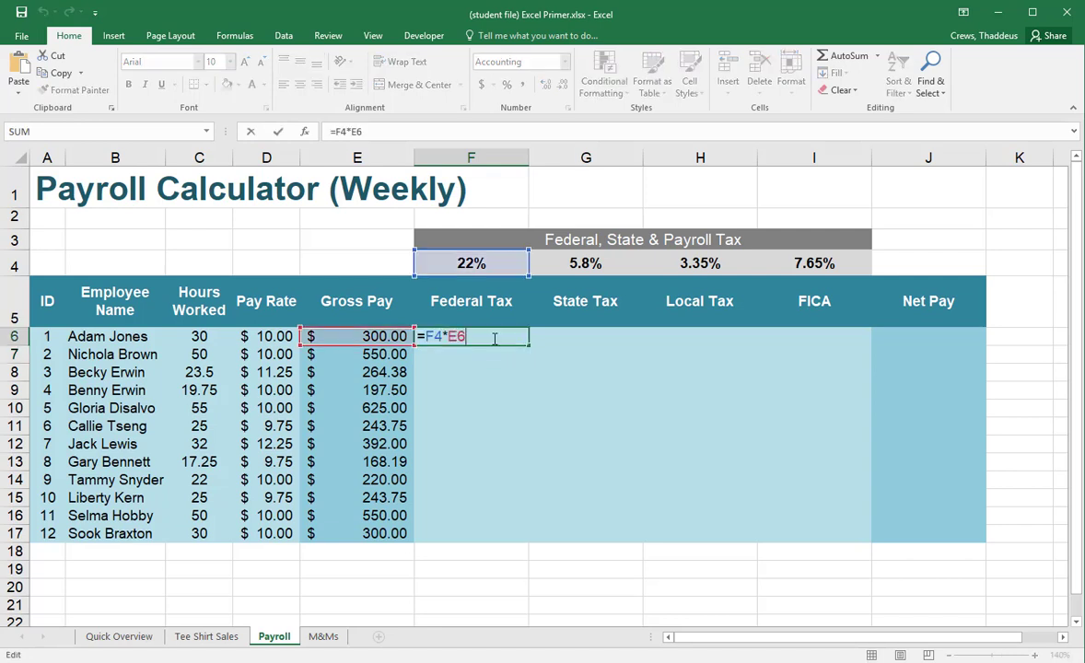
{"action": "key", "text": "ctrl+Return"}
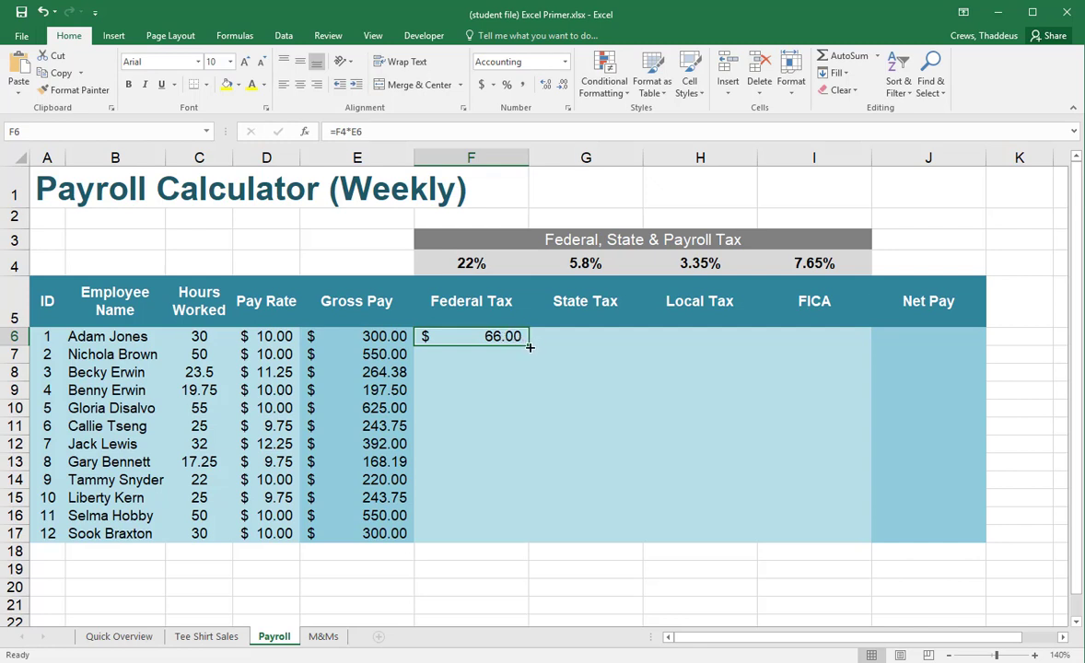
{"action": "left_click_drag", "start_coordinate": [530, 348], "coordinate": [529, 376]}
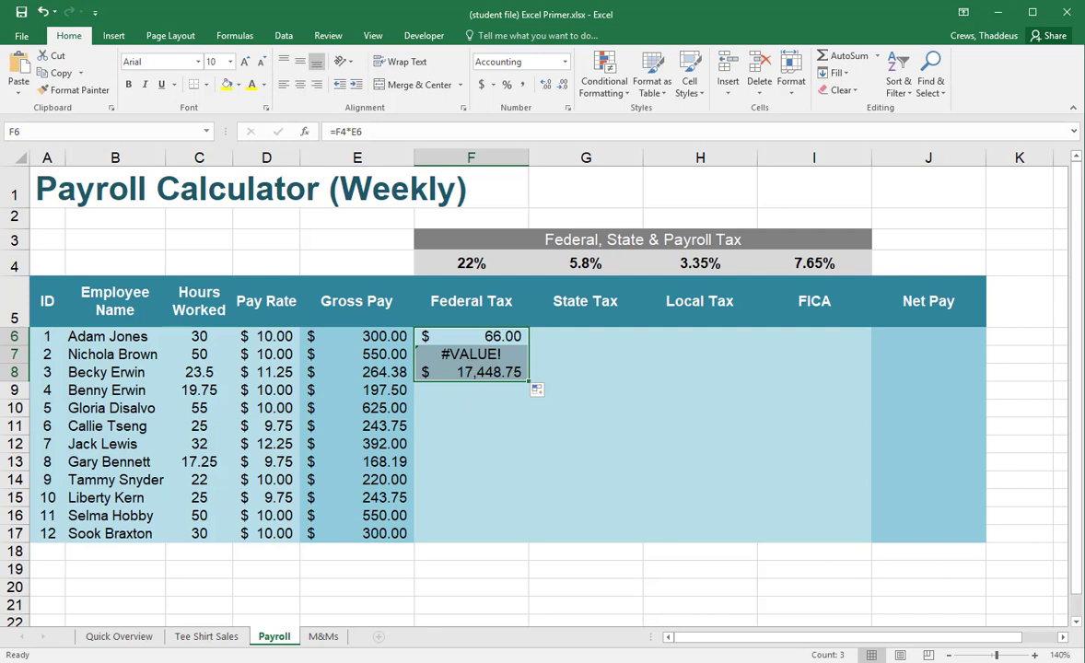
Undo the Federal Tax fill and make the tax rate reference in F6 absolute, so the formula reads =$F$4*E6.
{"action": "left_click", "coordinate": [42, 12]}
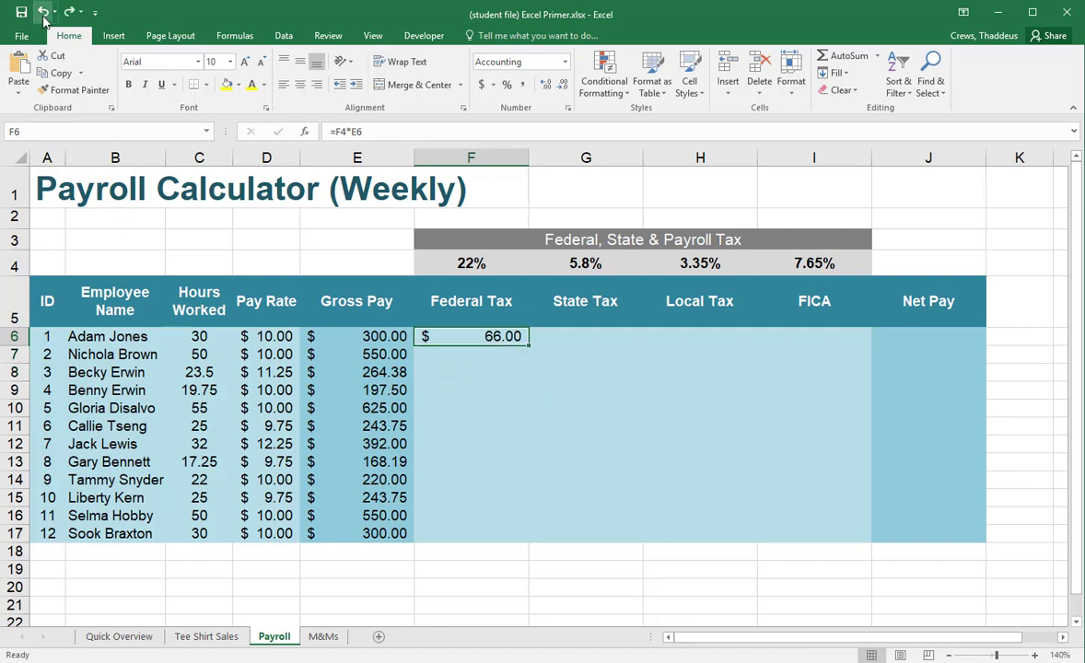
{"action": "double_click", "coordinate": [469, 341]}
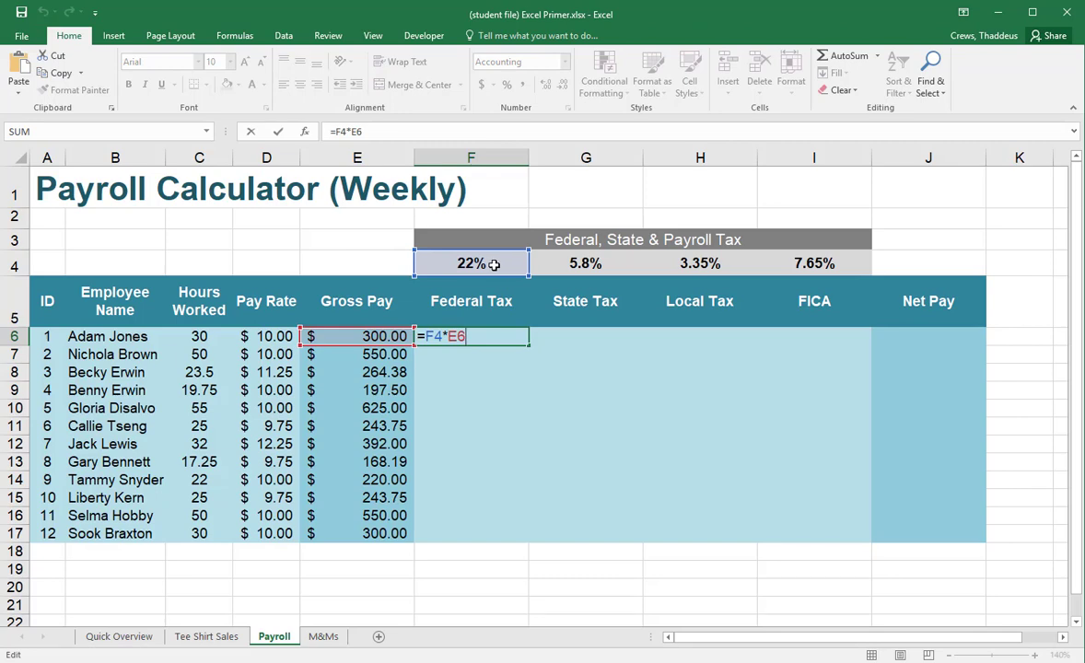
{"action": "left_click", "coordinate": [436, 338]}
{"action": "key", "text": "F4"}
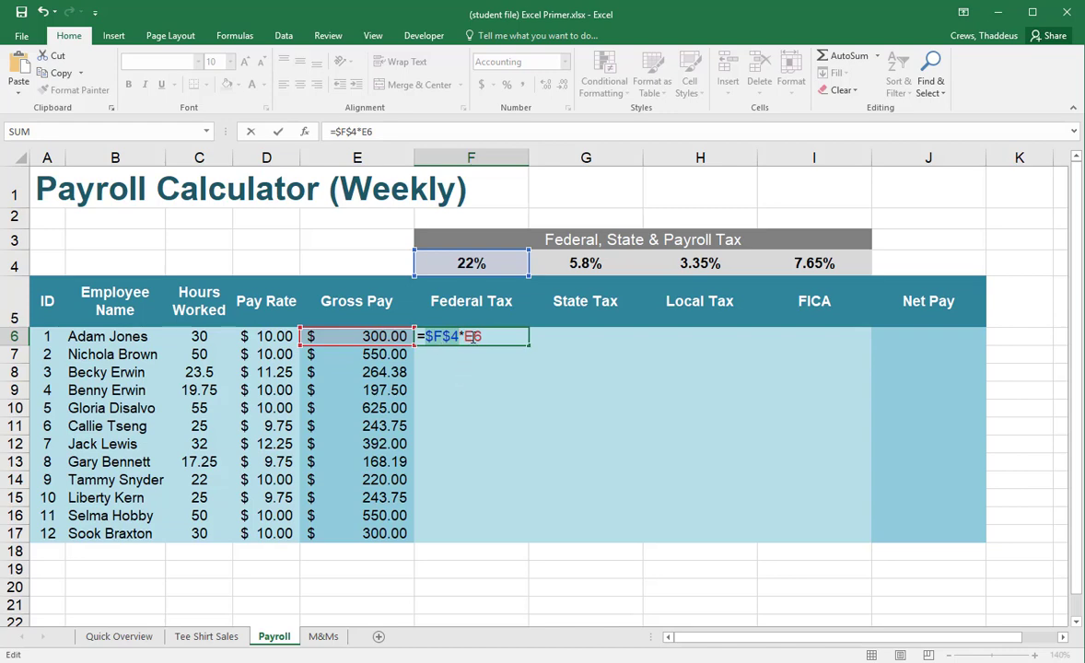
{"action": "key", "text": "Return"}
Check the Federal Tax formula in F6 and fill it down through F17.
{"action": "left_click", "coordinate": [498, 337]}
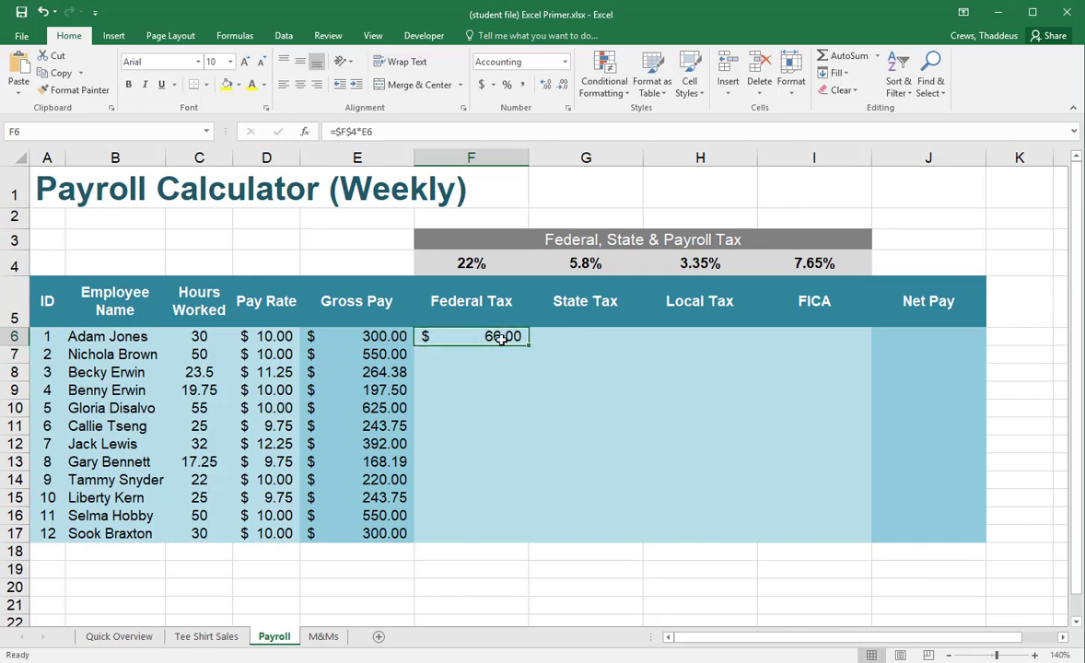
{"action": "double_click", "coordinate": [500, 339]}
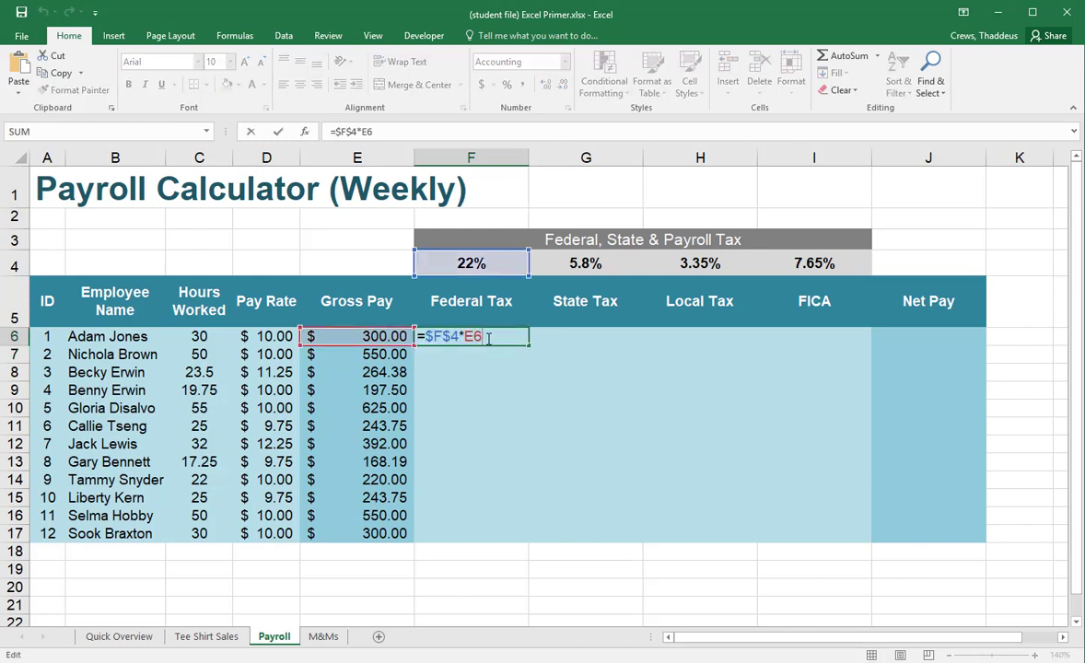
{"action": "key", "text": "Return"}
{"action": "left_click", "coordinate": [516, 339]}
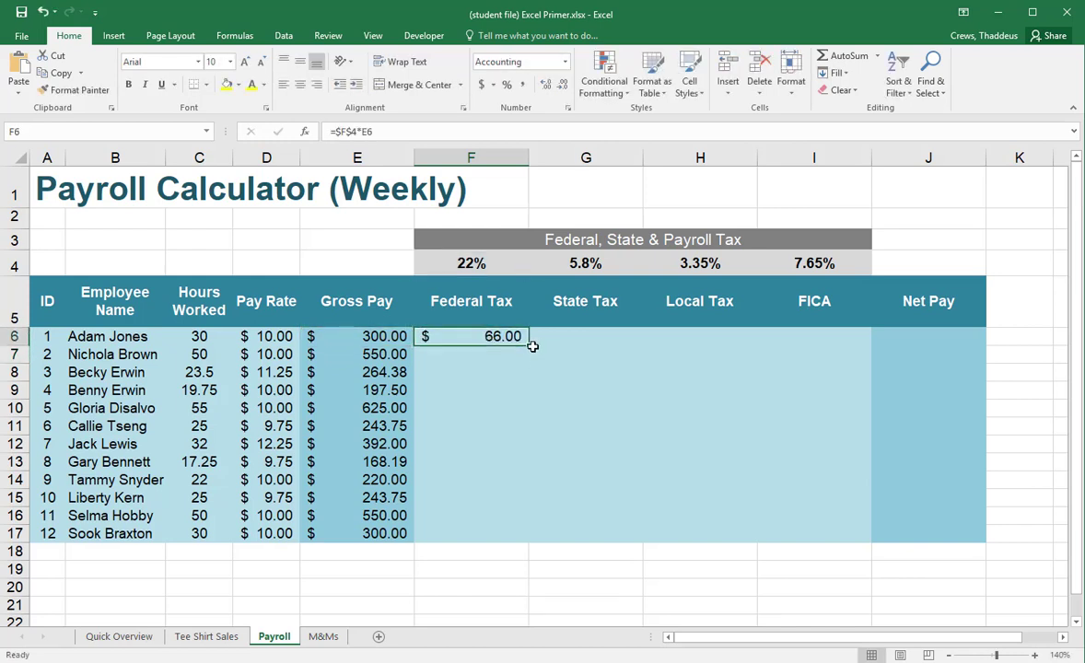
{"action": "left_click_drag", "start_coordinate": [530, 345], "coordinate": [527, 542]}
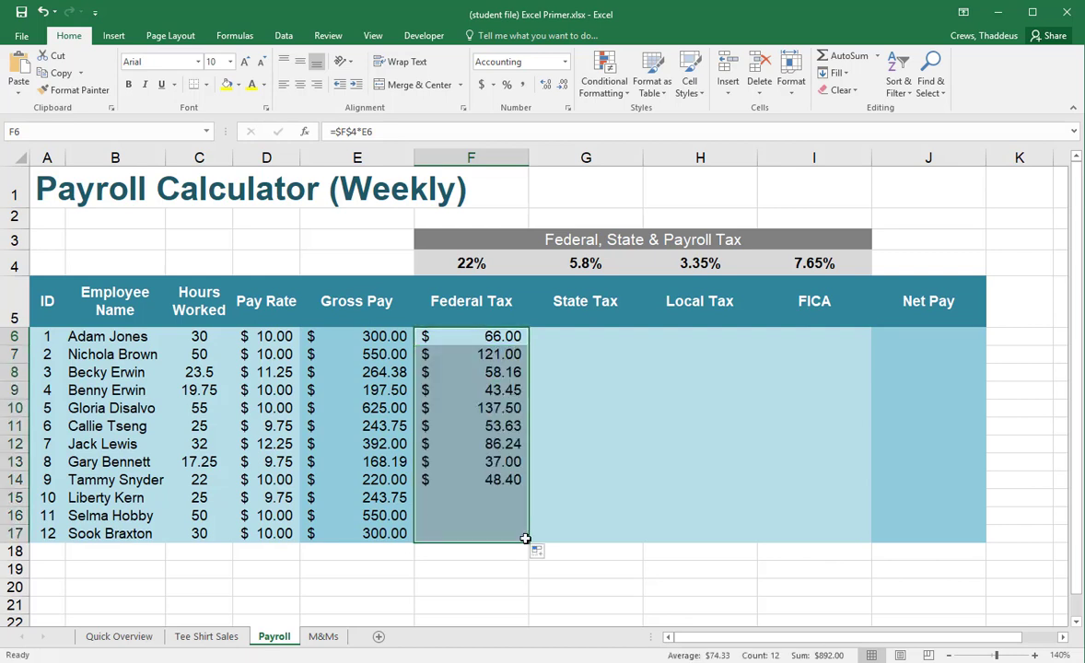
Inspect the cell references in the filled Federal Tax formulas in F12, F14 and F16.
{"action": "double_click", "coordinate": [502, 445]}
{"action": "key", "text": "Escape"}
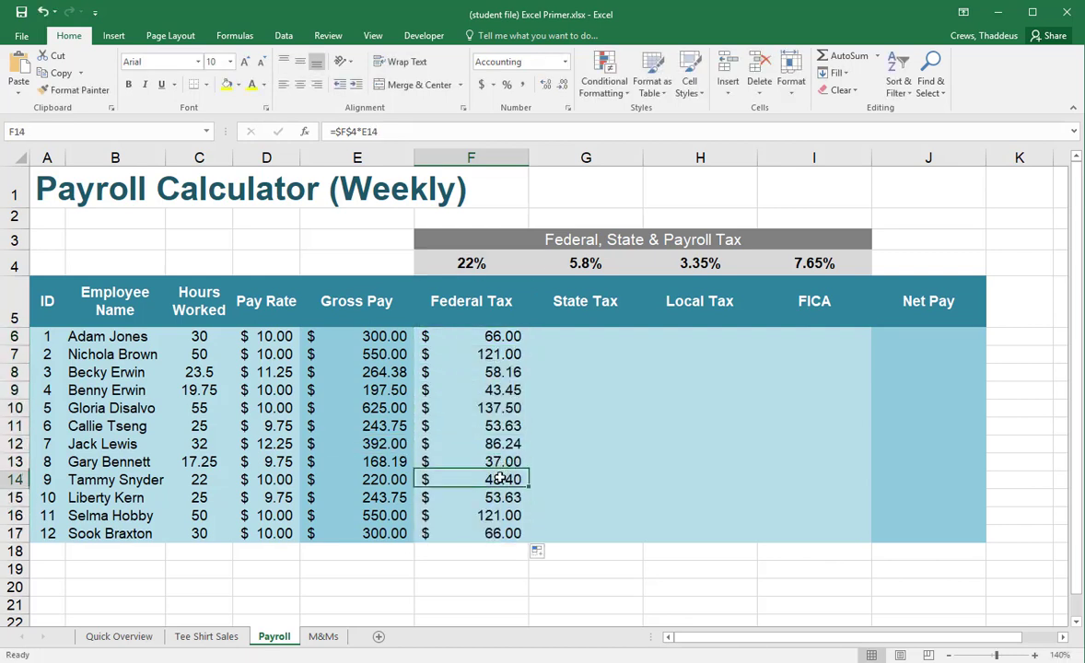
{"action": "double_click", "coordinate": [501, 480]}
{"action": "key", "text": "Escape"}
{"action": "double_click", "coordinate": [497, 515]}
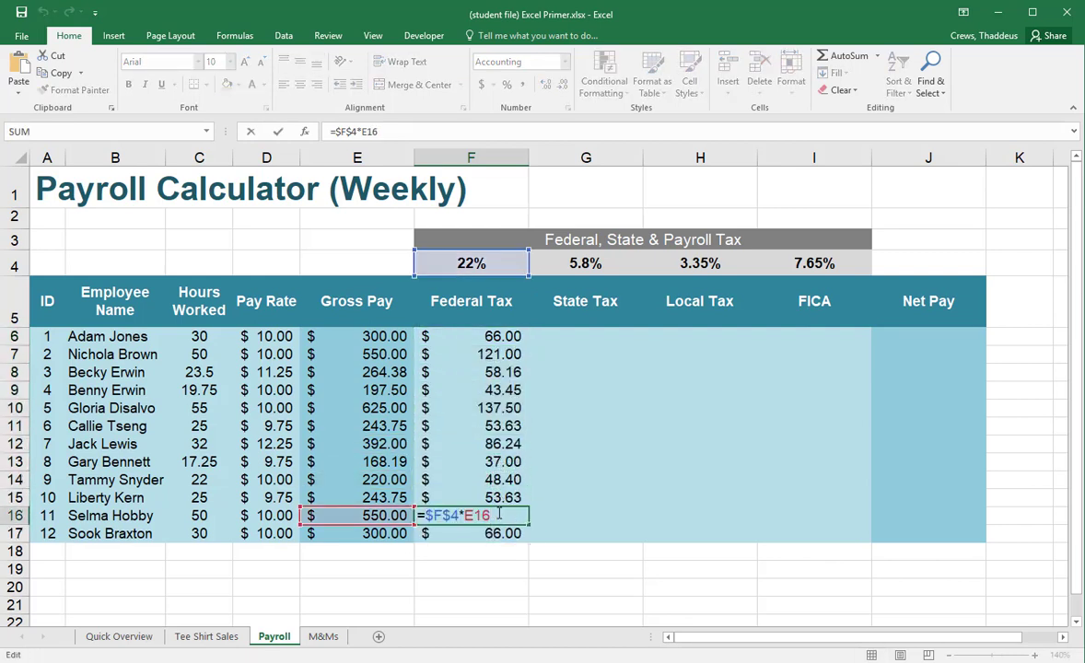
{"action": "key", "text": "Escape"}
Enter the State Tax formula =$G$4*E6 in G6 and fill it down through G17.
{"action": "left_click", "coordinate": [589, 339]}
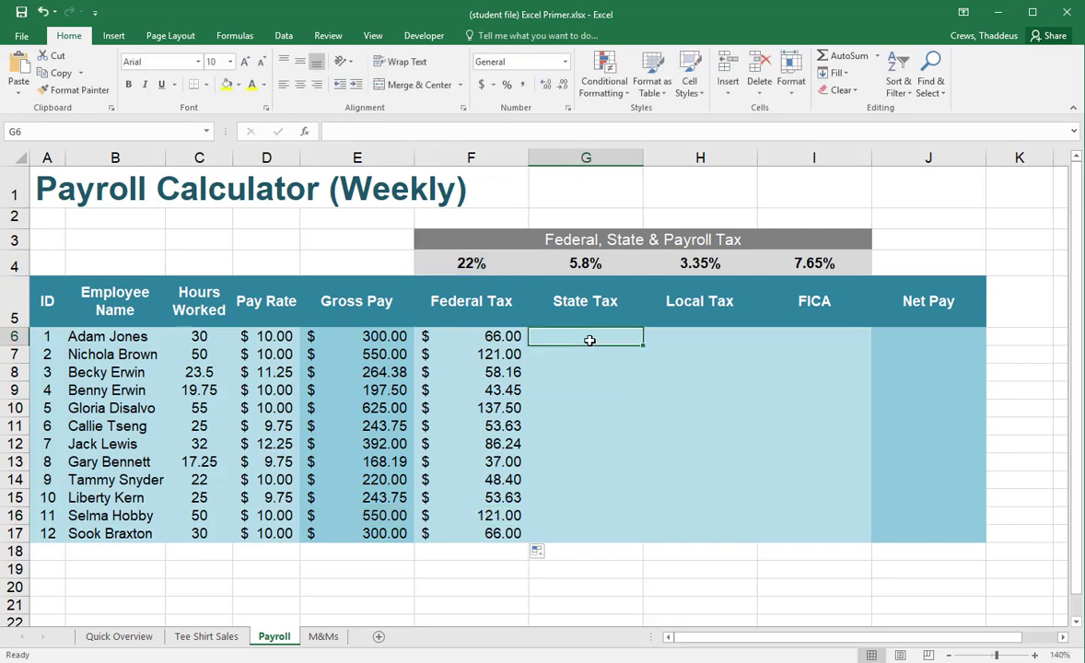
{"action": "type", "text": "="}
{"action": "left_click", "coordinate": [590, 263]}
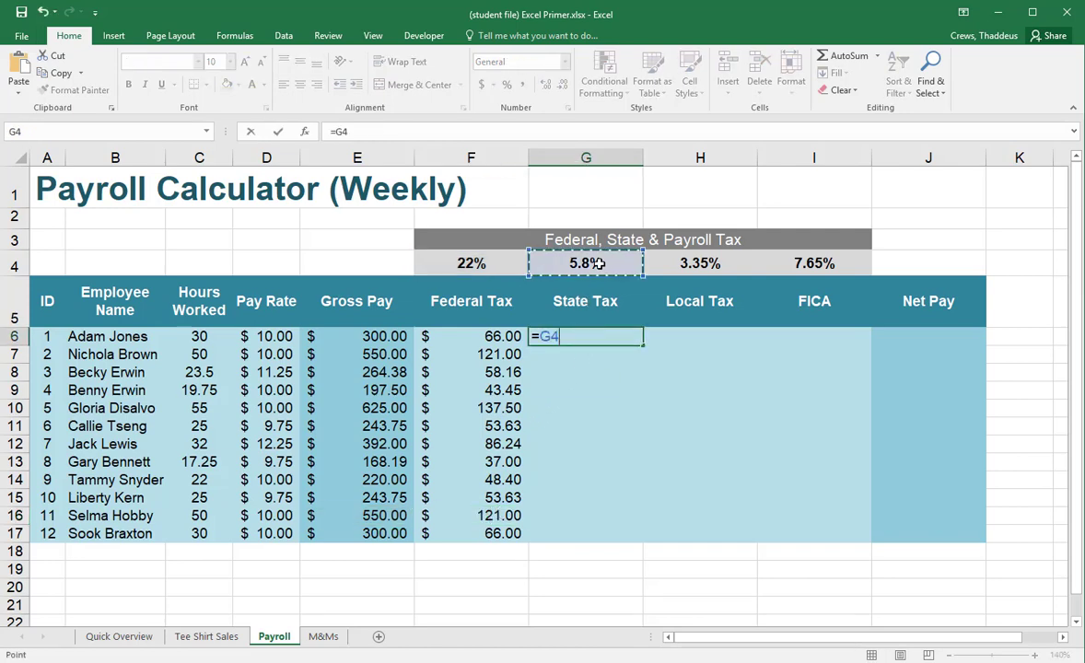
{"action": "key", "text": "F4"}
{"action": "type", "text": "*"}
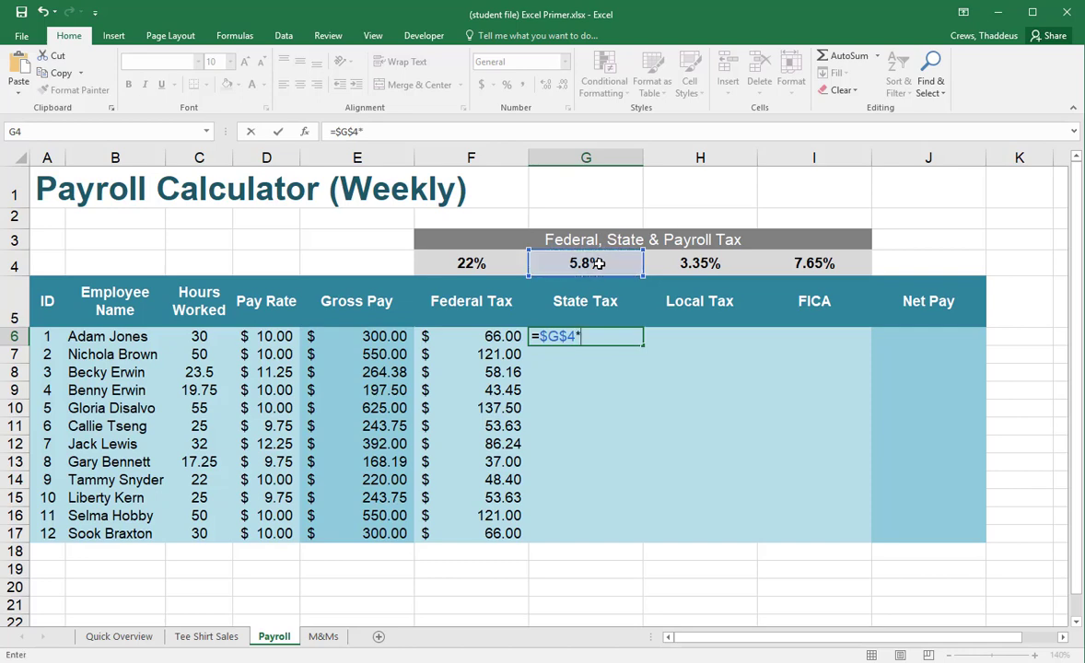
{"action": "left_click", "coordinate": [378, 336]}
{"action": "key", "text": "Return"}
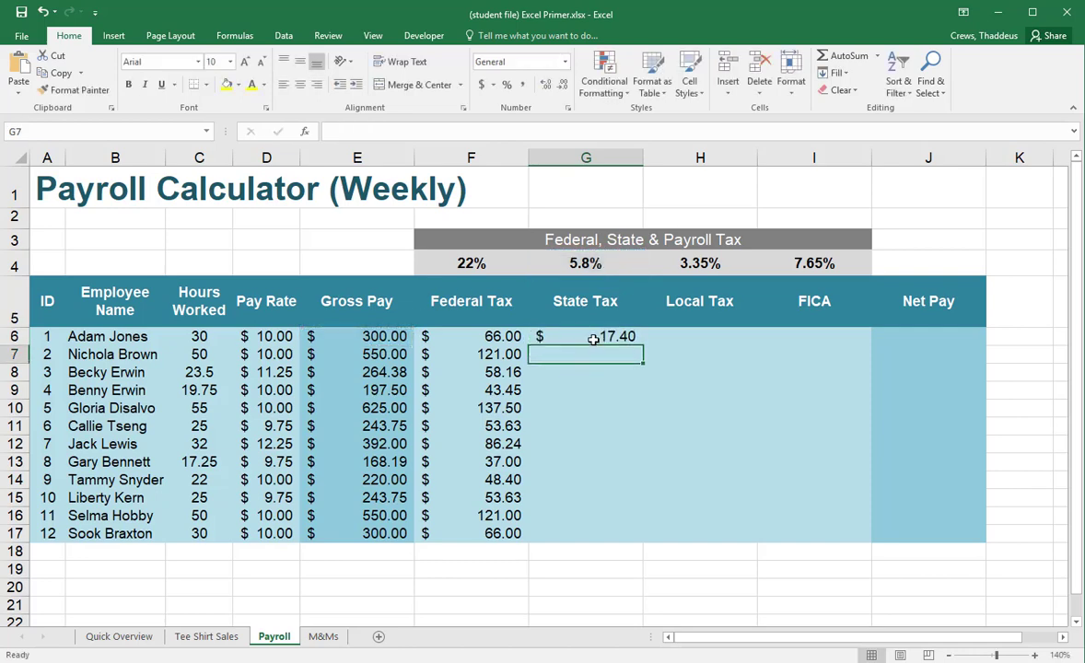
{"action": "left_click", "coordinate": [594, 337]}
{"action": "left_click_drag", "start_coordinate": [644, 347], "coordinate": [606, 544]}
Enter the Local Tax formula =$H$4*E6 in H6 and fill it down through H17.
{"action": "left_click", "coordinate": [689, 332]}
{"action": "type", "text": "="}
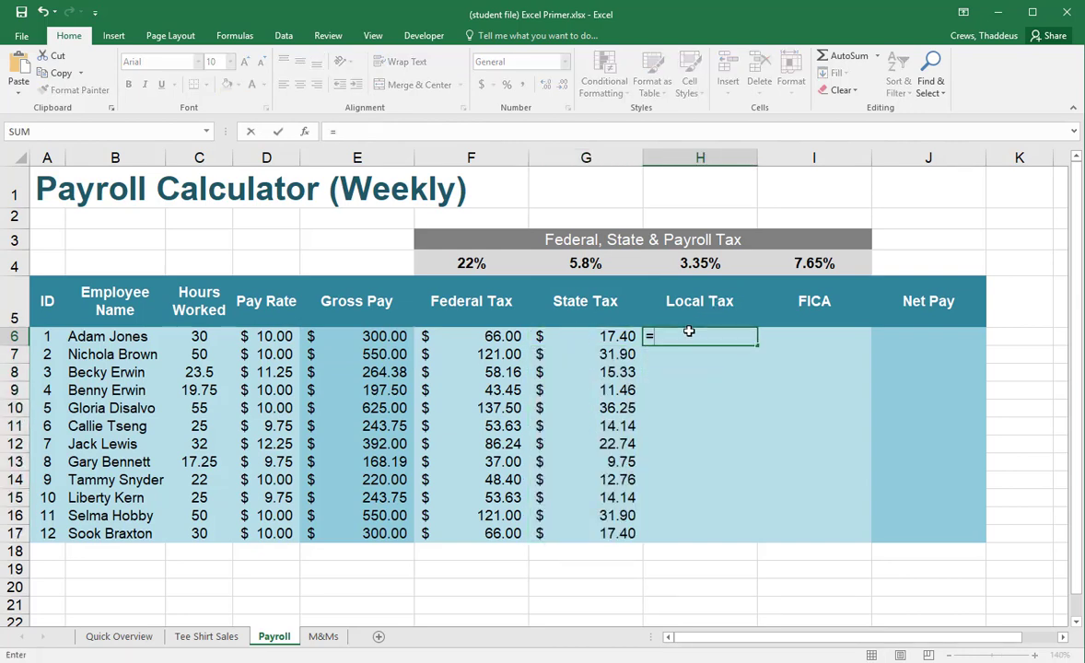
{"action": "left_click", "coordinate": [700, 263]}
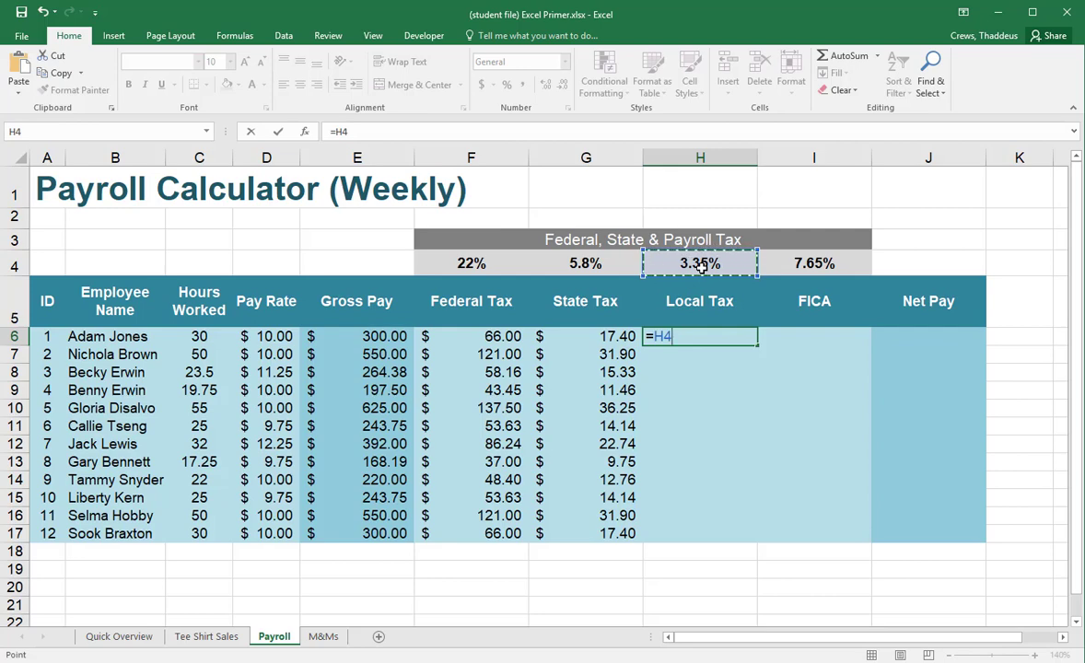
{"action": "key", "text": "F4"}
{"action": "type", "text": "*"}
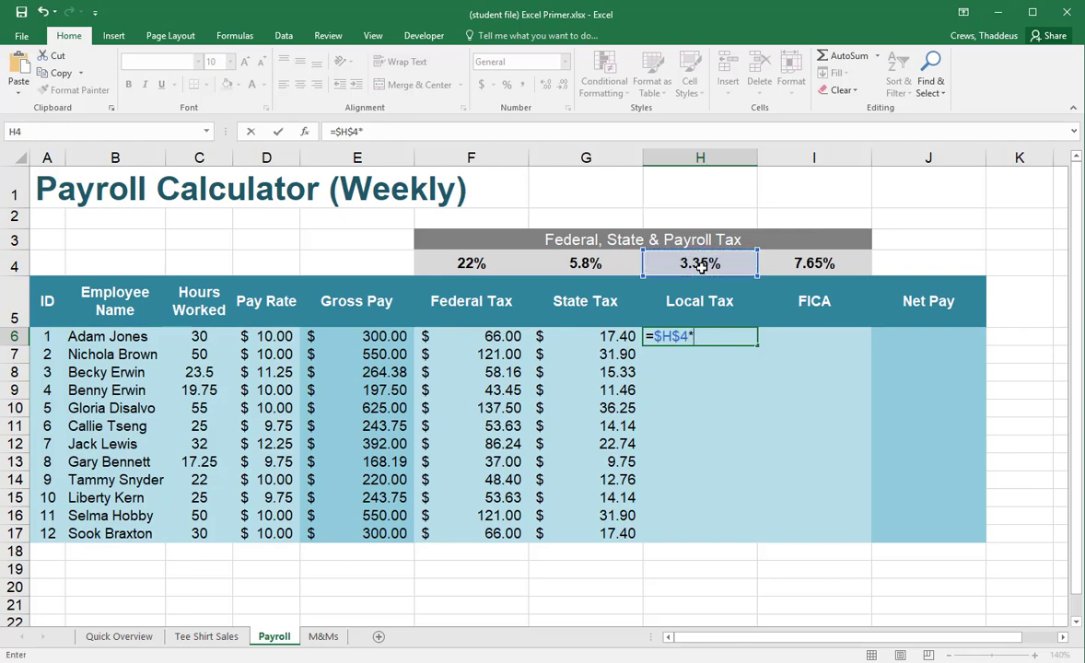
{"action": "left_click", "coordinate": [375, 336]}
{"action": "key", "text": "Return"}
{"action": "left_click", "coordinate": [739, 338]}
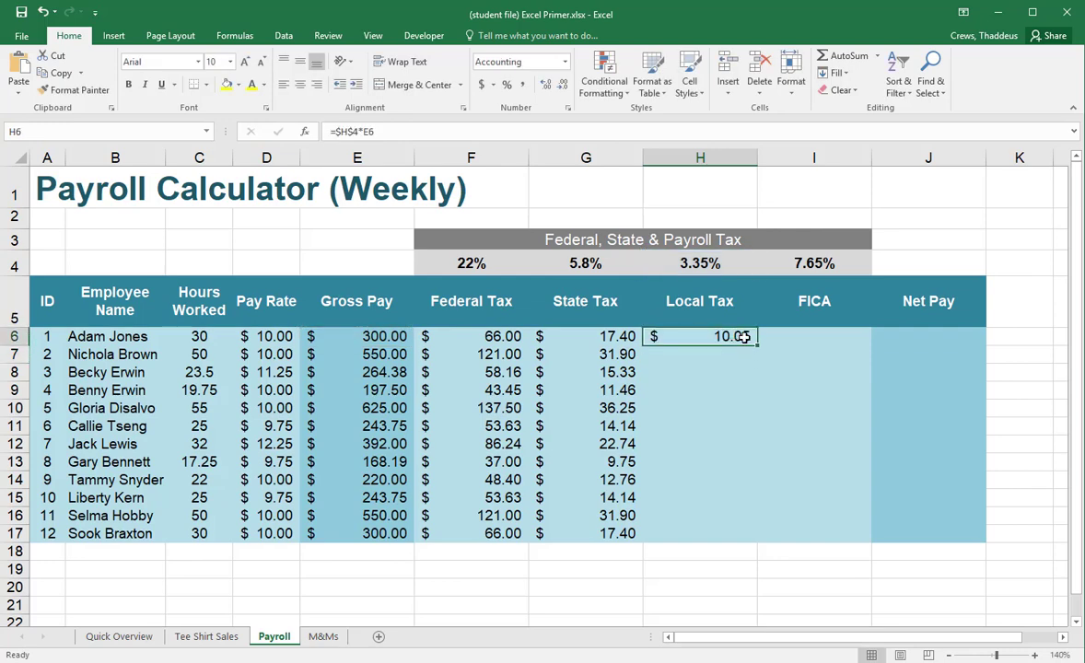
{"action": "left_click_drag", "start_coordinate": [757, 346], "coordinate": [761, 536]}
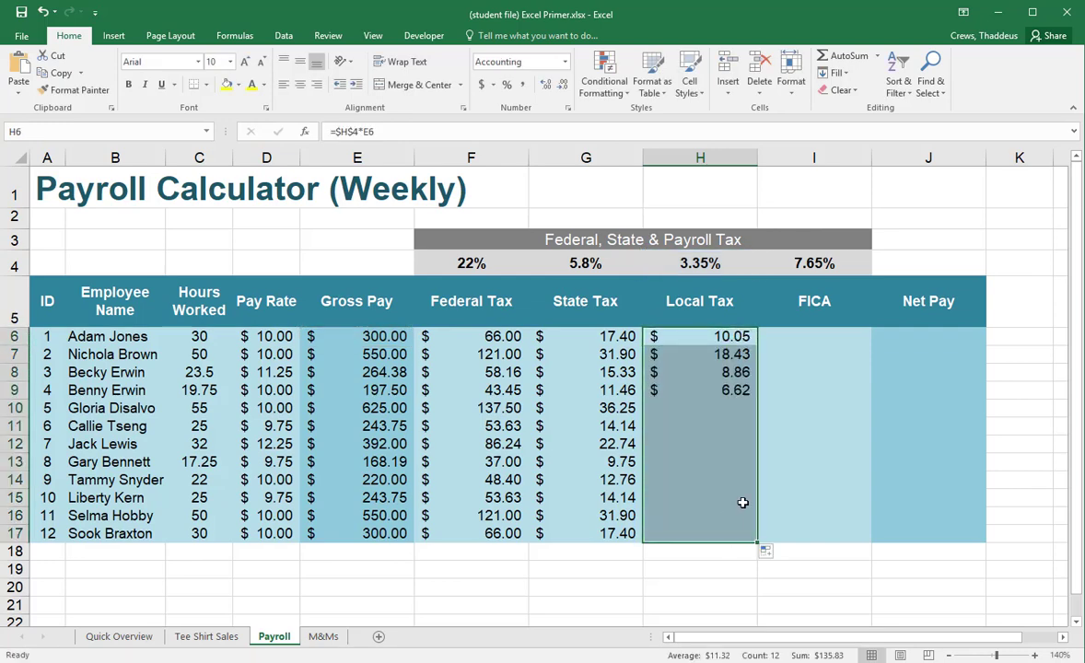
{"action": "left_click", "coordinate": [817, 338]}
{"action": "type", "text": "="}
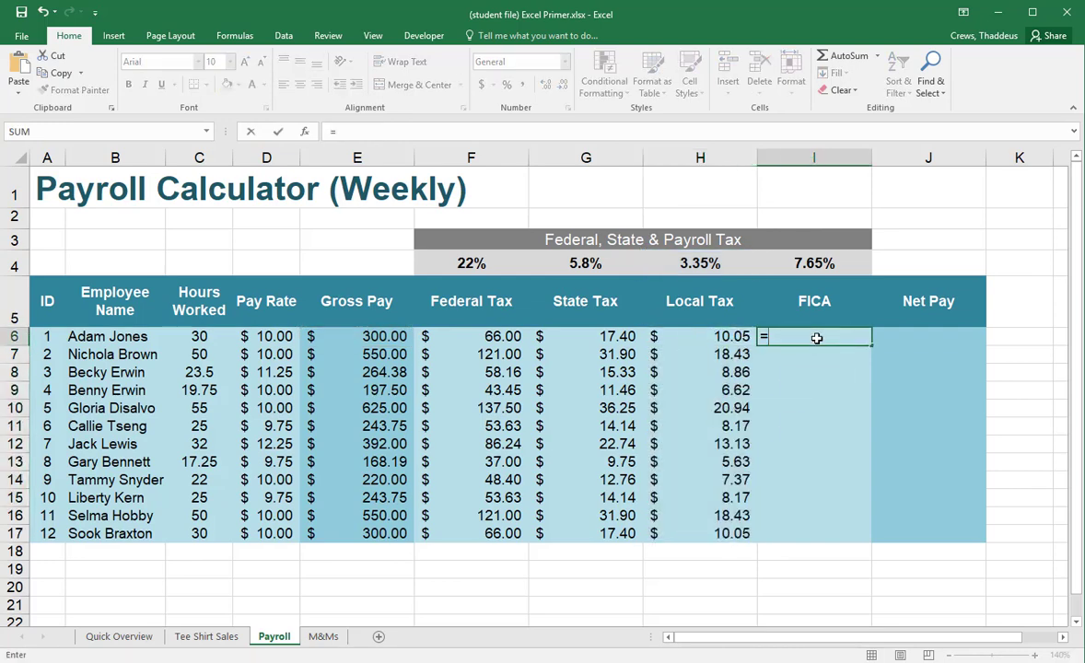
{"action": "left_click", "coordinate": [828, 263]}
{"action": "key", "text": "F4"}
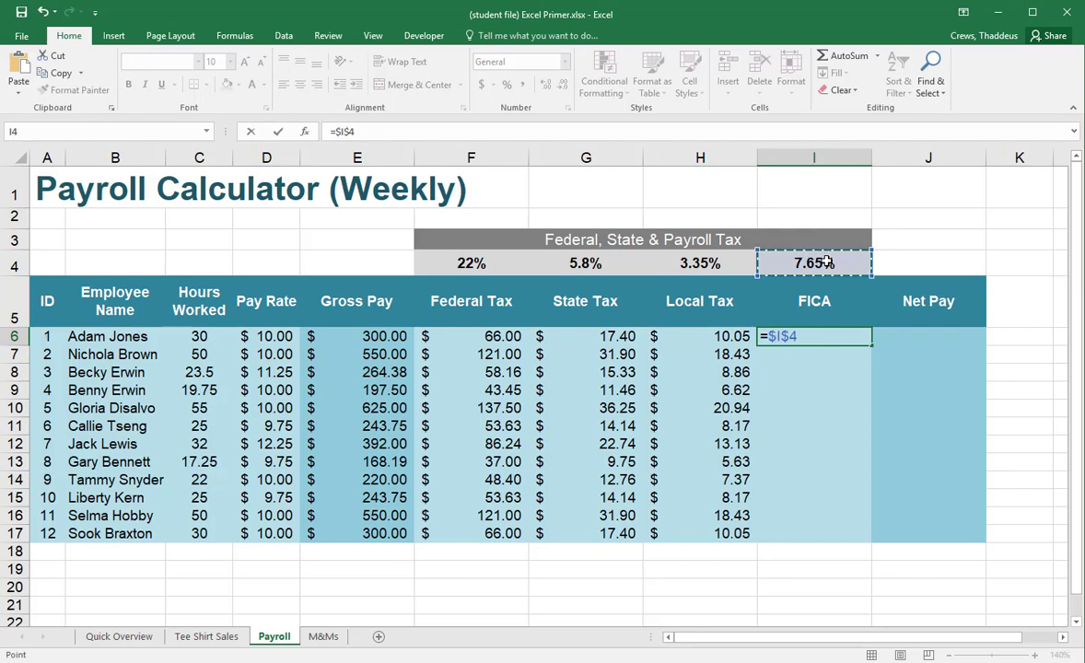
{"action": "type", "text": "*"}
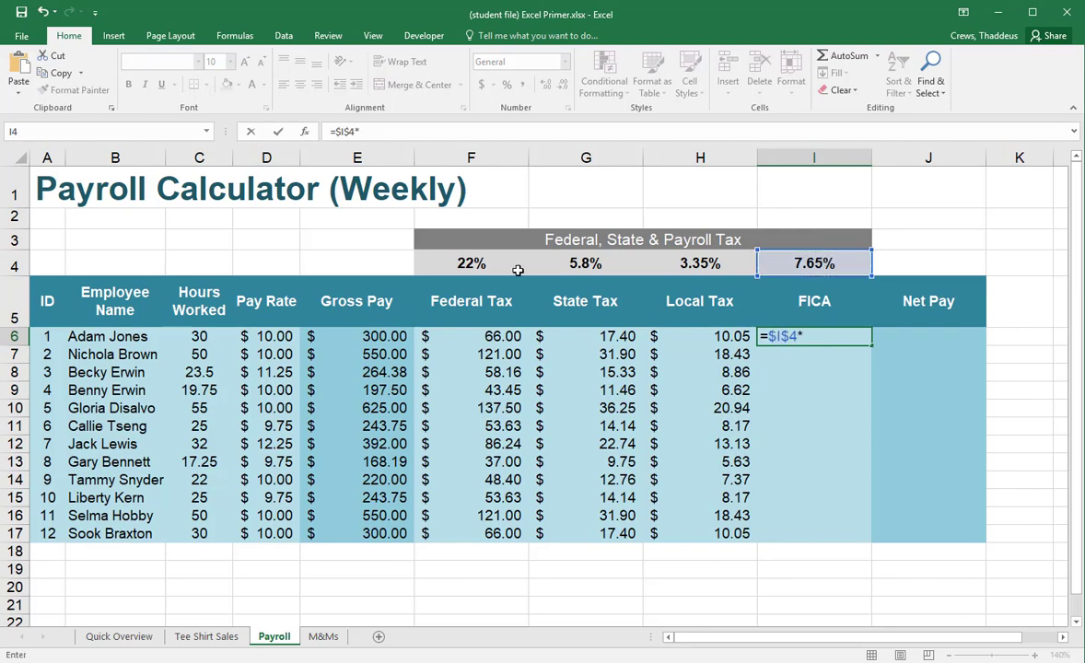
{"action": "key", "text": "BackSpace"}
{"action": "key", "text": "BackSpace"}
{"action": "key", "text": "BackSpace"}
{"action": "key", "text": "BackSpace"}
{"action": "key", "text": "BackSpace"}
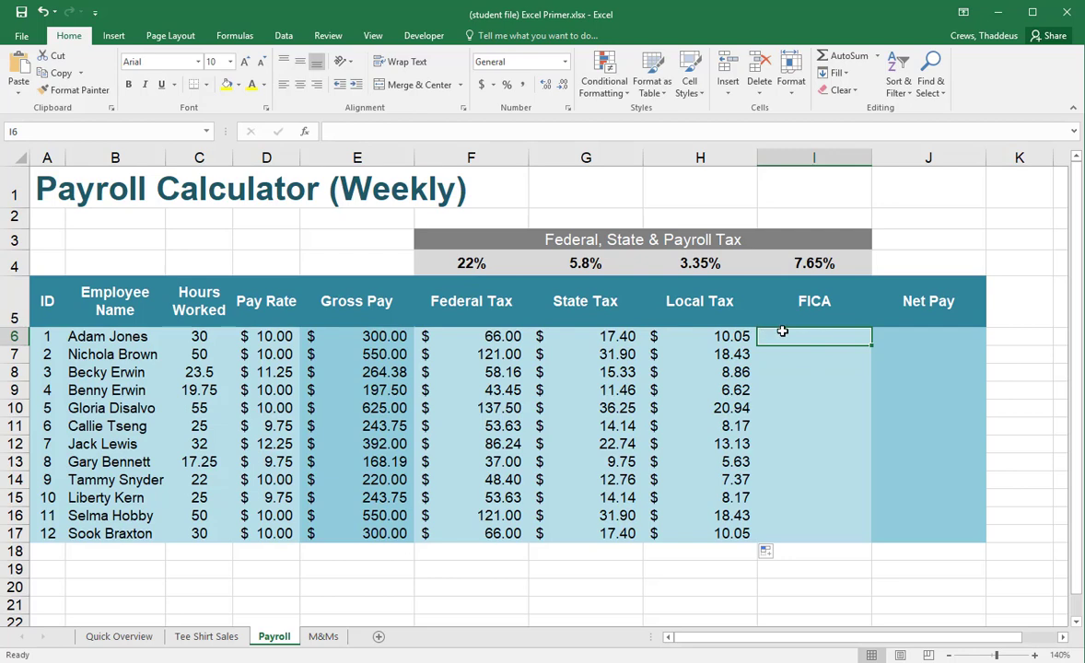
Enter the FICA formula =I4*E6 in I6, leaving the rate reference relative.
{"action": "left_click", "coordinate": [807, 260]}
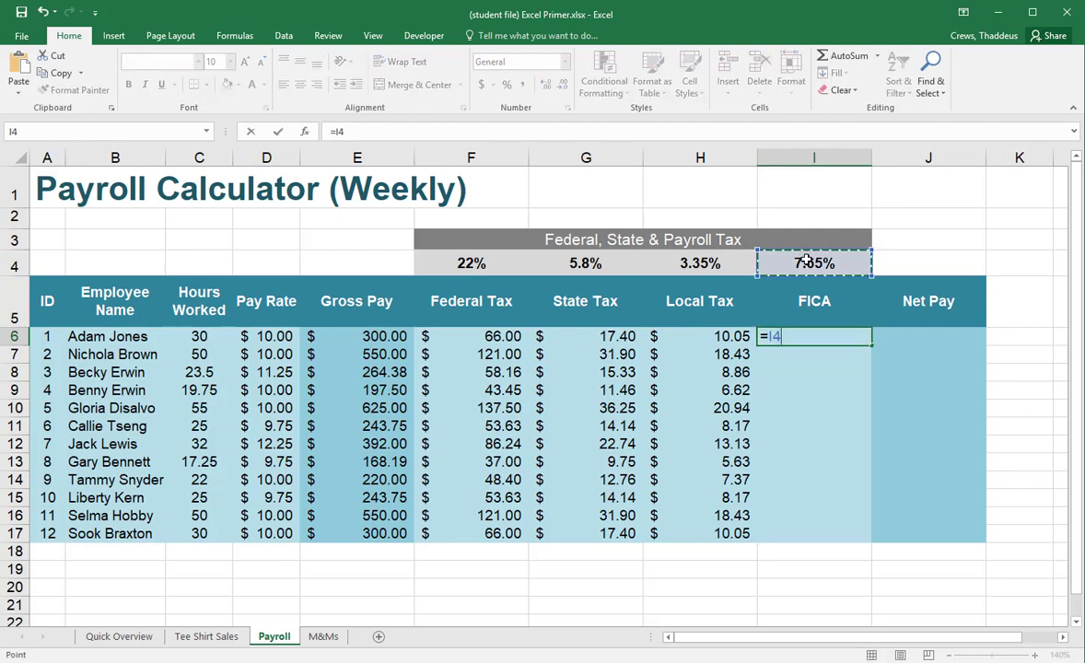
{"action": "key", "text": "Left"}
{"action": "key", "text": "Right"}
{"action": "type", "text": "*"}
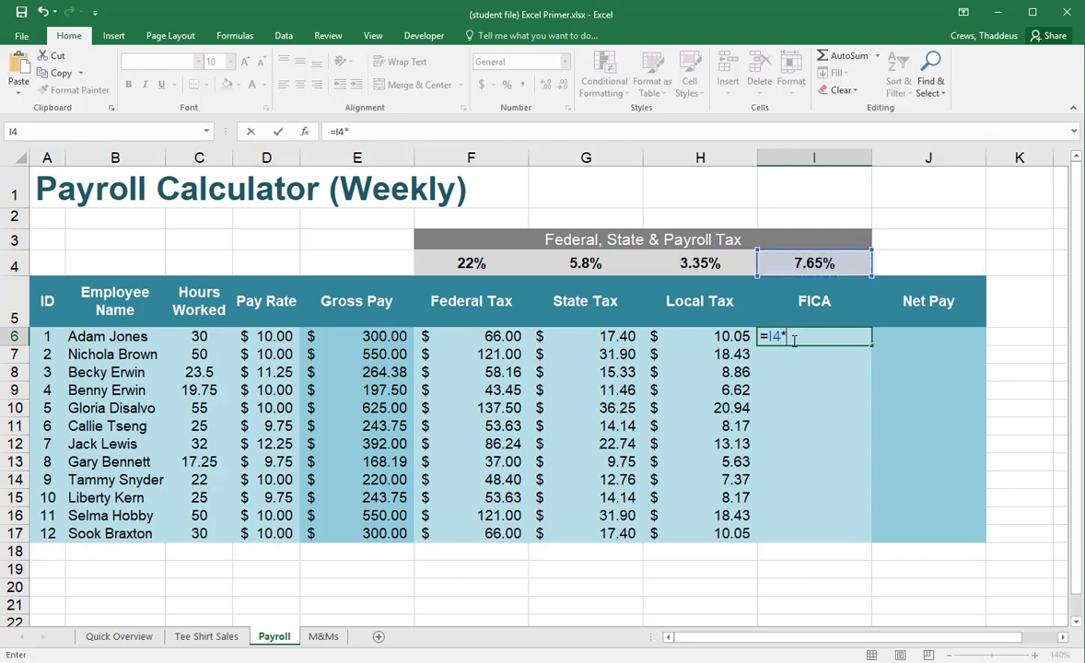
{"action": "left_click", "coordinate": [361, 336]}
{"action": "key", "text": "Return"}
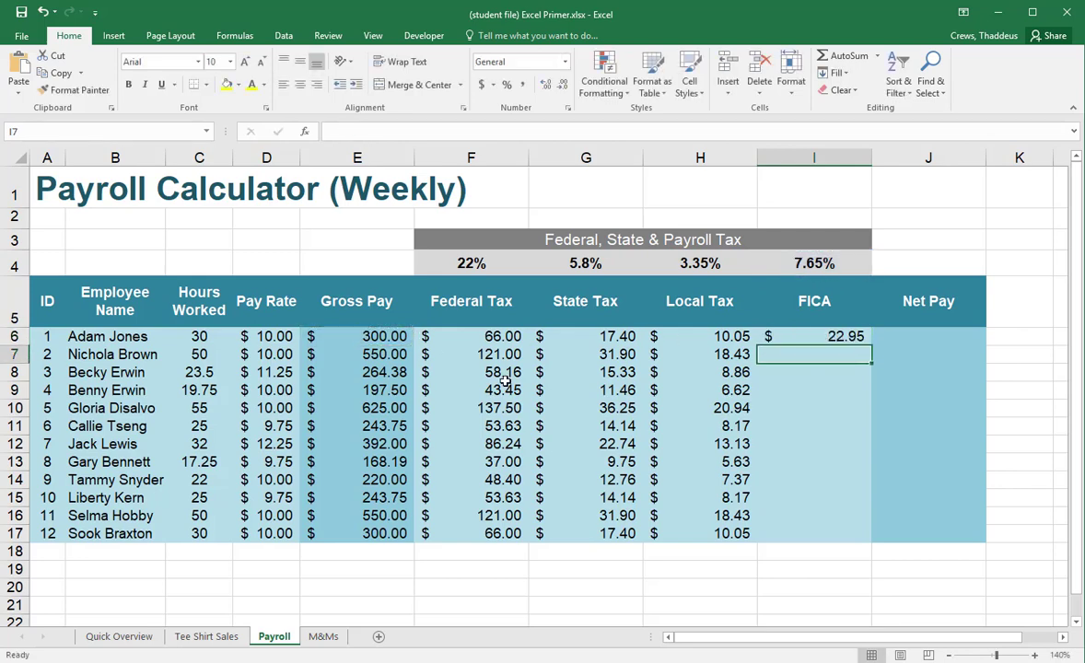
Change the FICA formula in I6 to =$I$4*E6 and fill it down through I17.
{"action": "left_click", "coordinate": [833, 338]}
{"action": "double_click", "coordinate": [833, 338]}
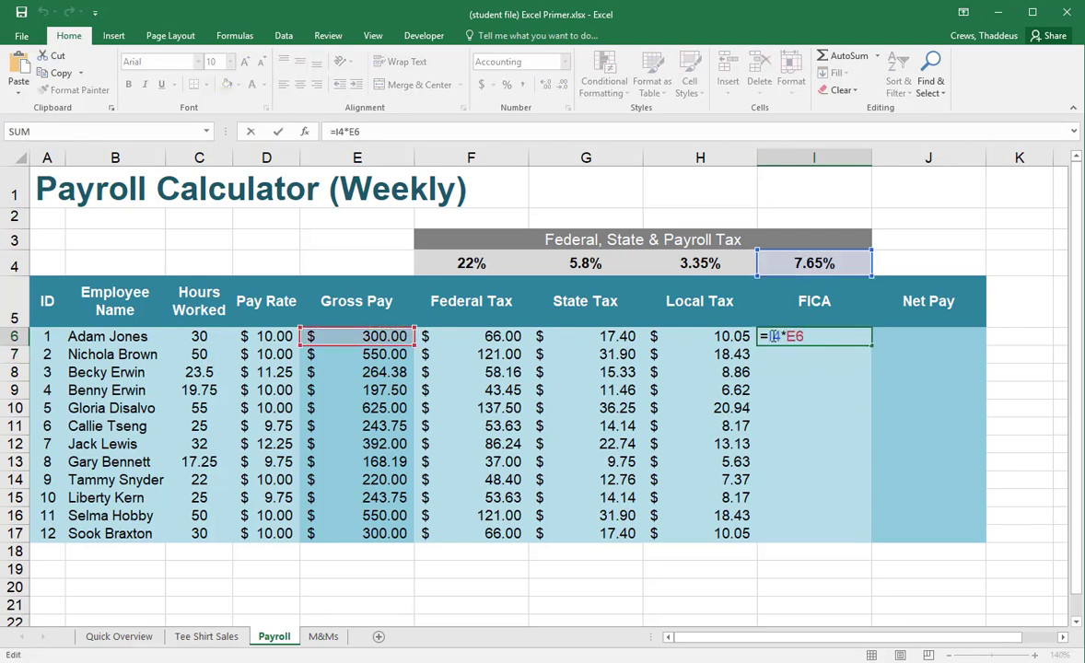
{"action": "left_click", "coordinate": [772, 337]}
{"action": "type", "text": "$"}
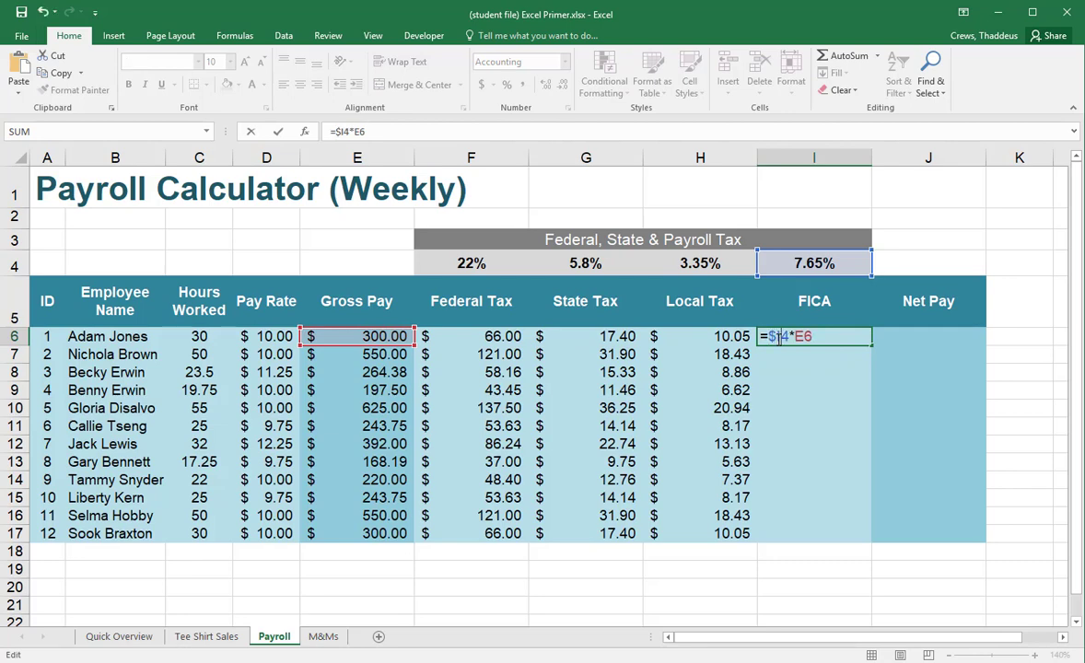
{"action": "left_click", "coordinate": [779, 336]}
{"action": "type", "text": "$"}
{"action": "key", "text": "Return"}
{"action": "left_click", "coordinate": [846, 339]}
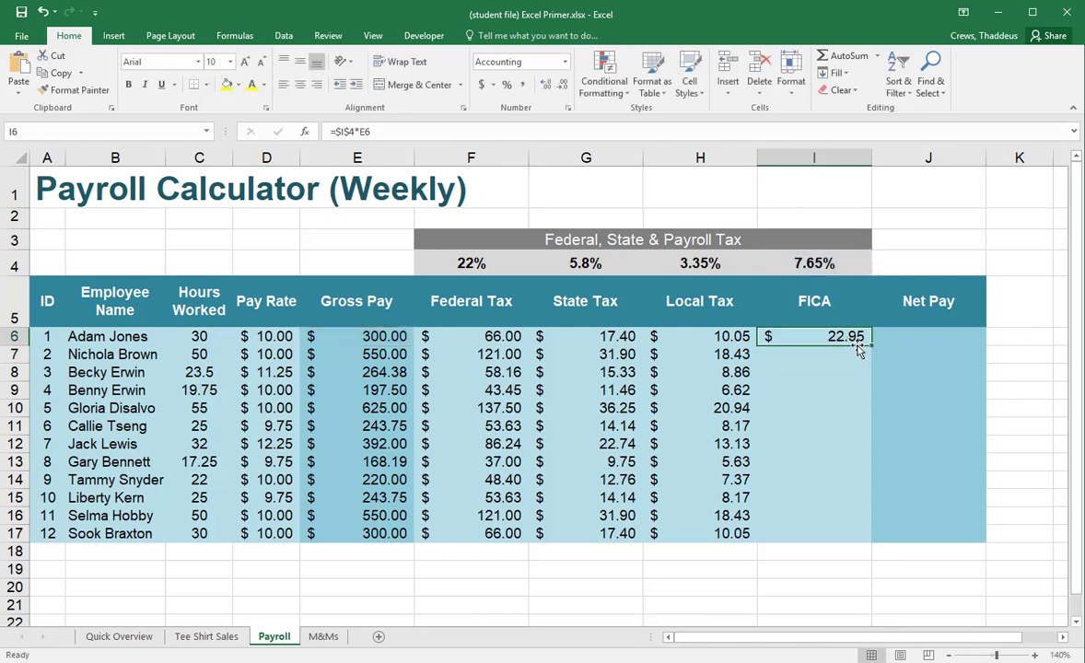
{"action": "left_click_drag", "start_coordinate": [870, 346], "coordinate": [863, 542]}
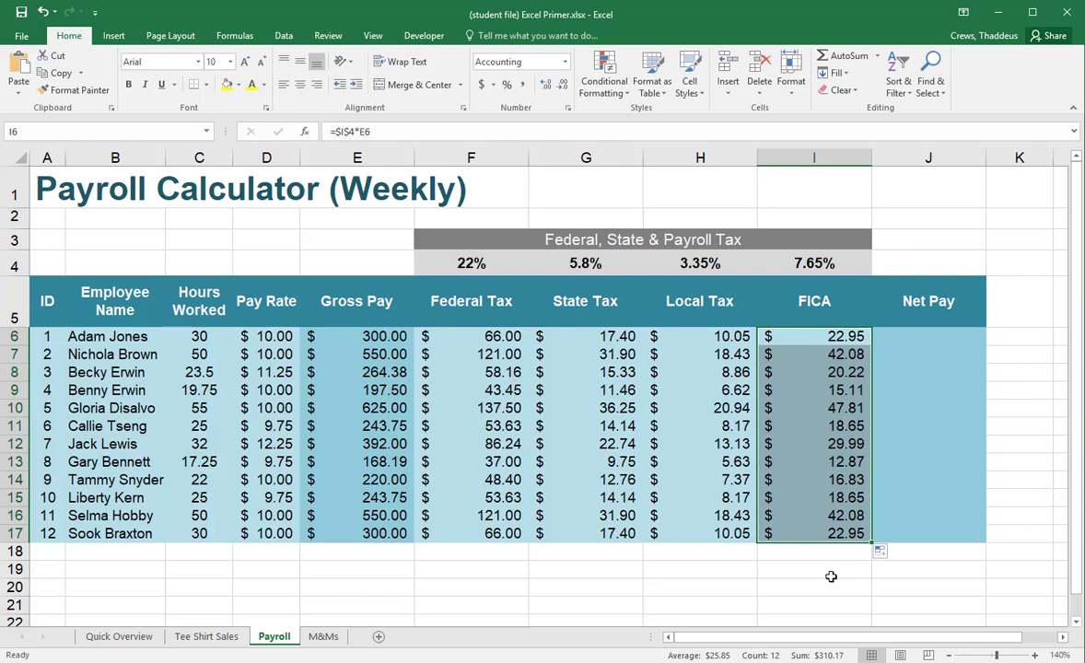
Enter the Net Pay formula =E6-SUM(F6:I6) in J6, subtracting all deductions from gross pay.
{"action": "left_click", "coordinate": [899, 338]}
{"action": "type", "text": "="}
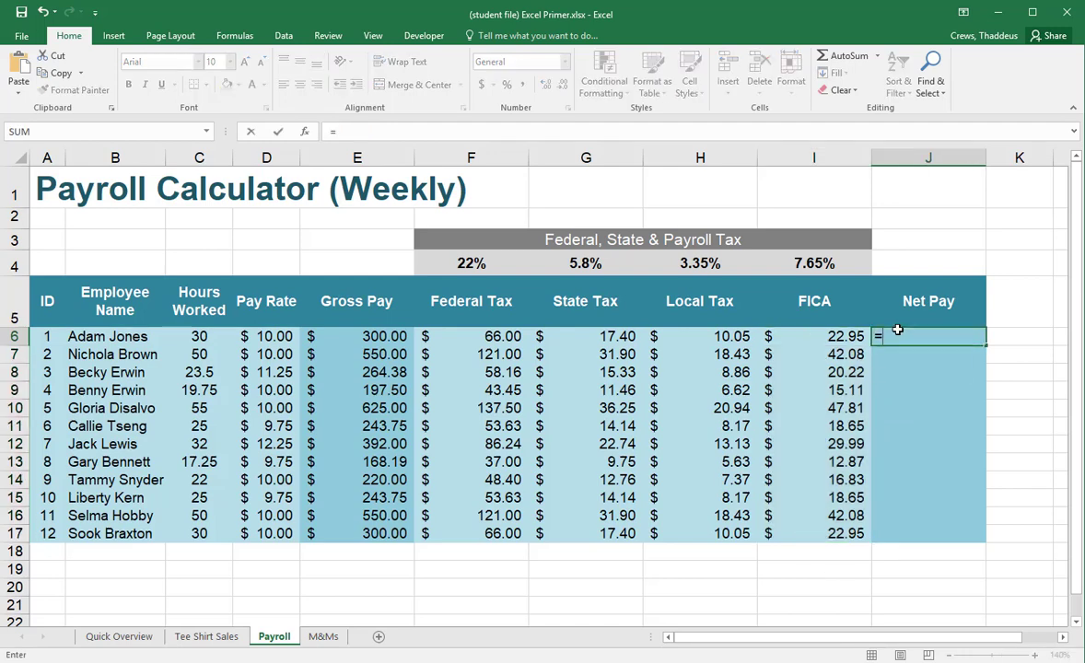
{"action": "left_click", "coordinate": [345, 338]}
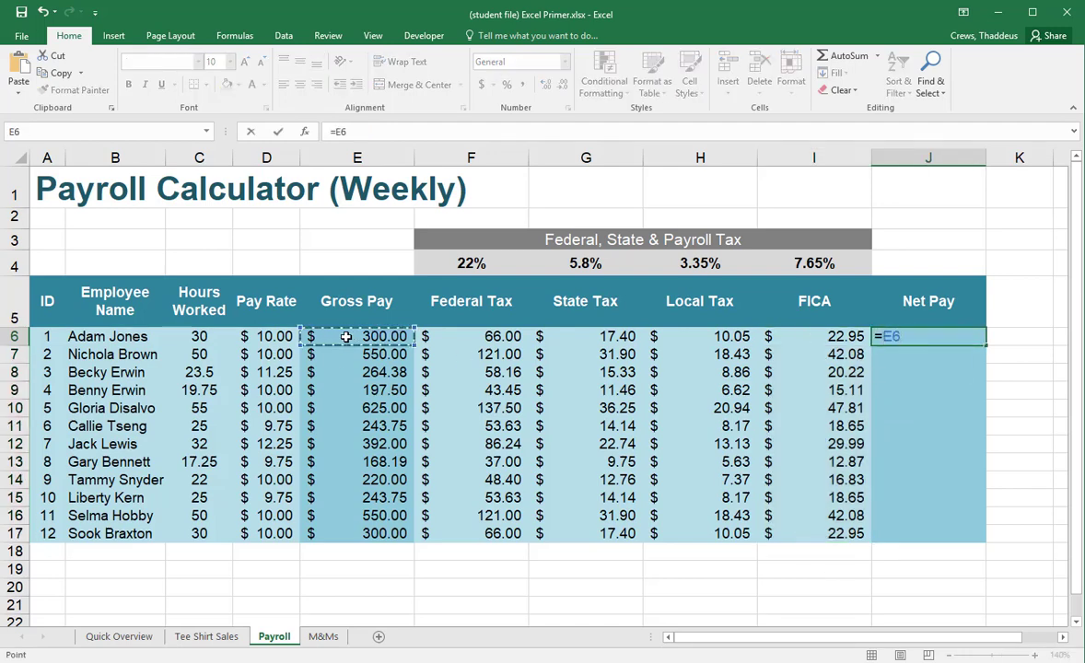
{"action": "type", "text": "="}
{"action": "type", "text": "sum"}
{"action": "key", "text": "BackSpace"}
{"action": "key", "text": "BackSpace"}
{"action": "key", "text": "BackSpace"}
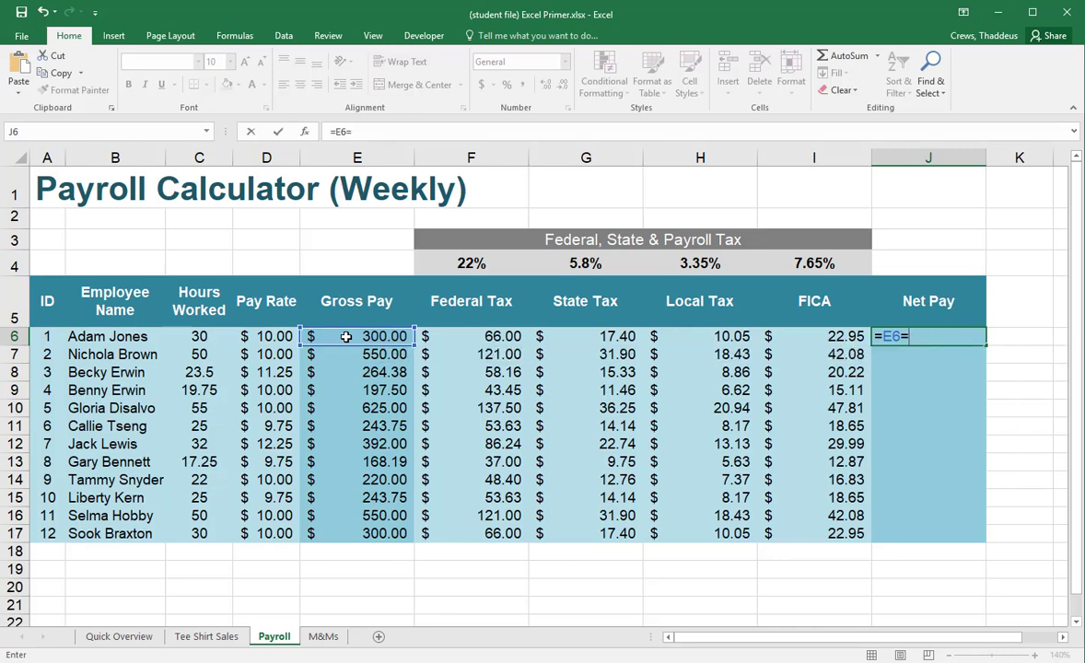
{"action": "type", "text": "sum("}
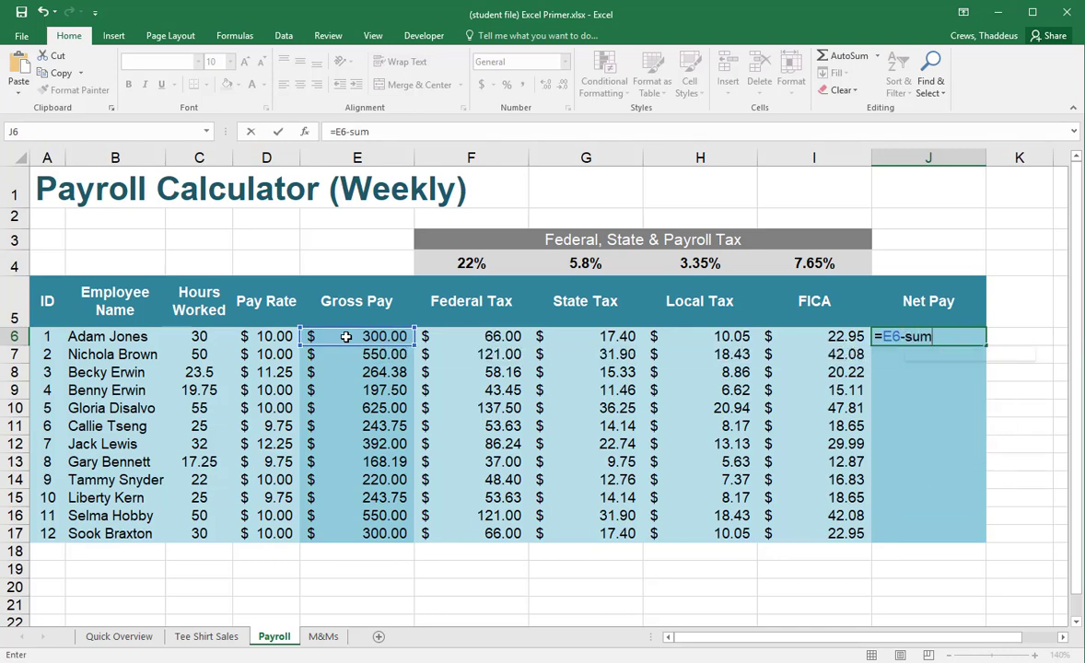
{"action": "left_click_drag", "start_coordinate": [703, 341], "coordinate": [826, 339]}
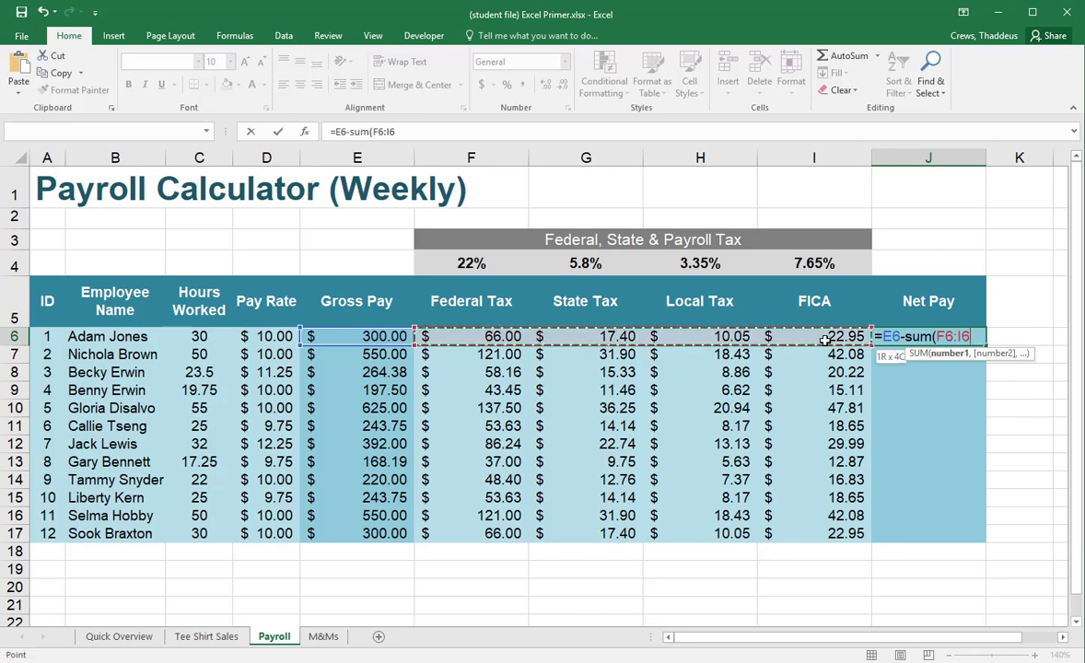
{"action": "key", "text": "Return"}
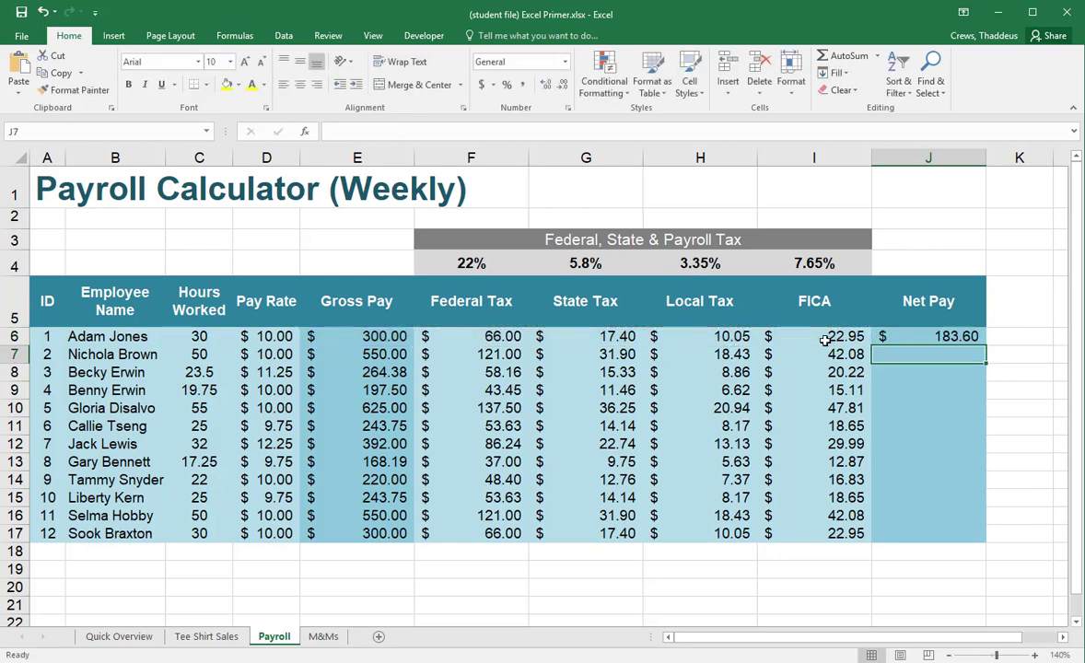
Check the Net Pay formula in J6 and fill it down through J17.
{"action": "left_click", "coordinate": [897, 337]}
{"action": "double_click", "coordinate": [935, 336]}
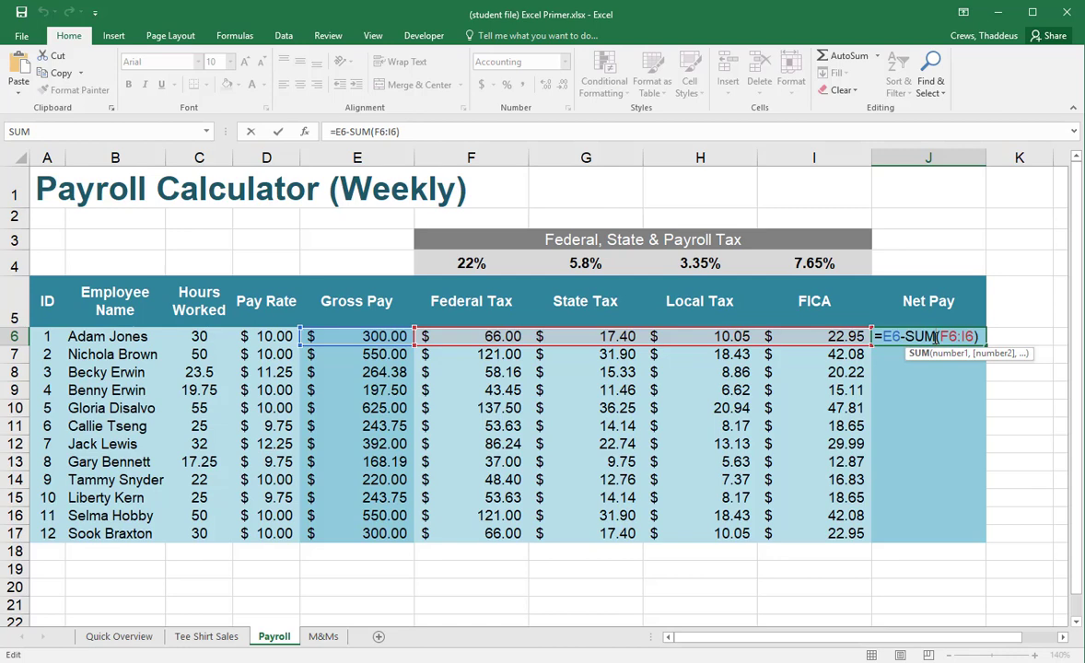
{"action": "key", "text": "ctrl+Return"}
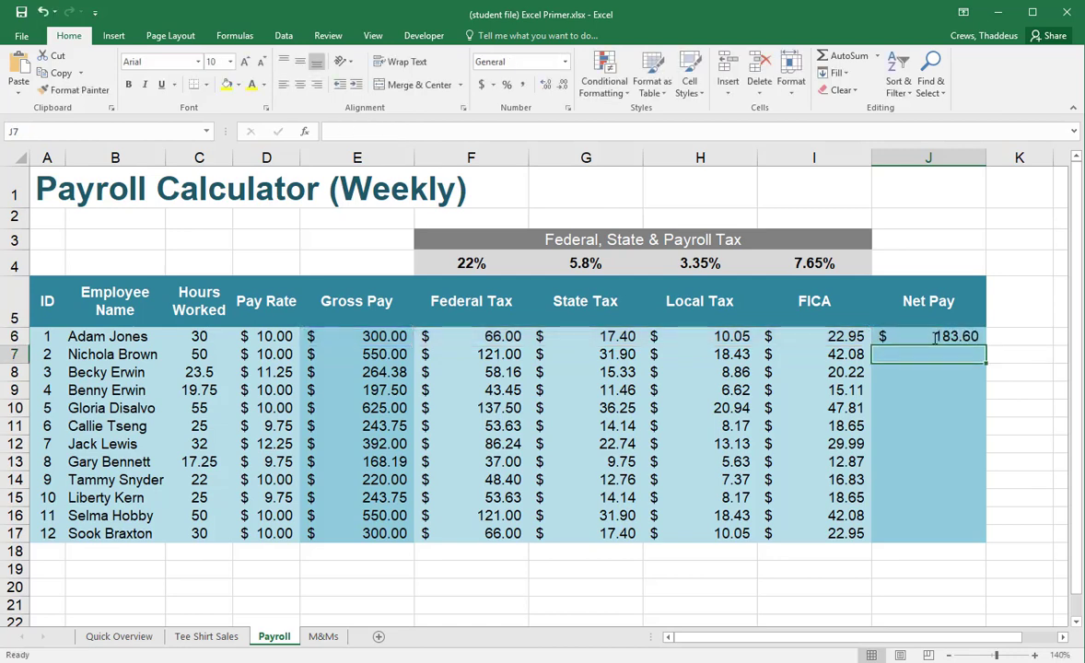
{"action": "left_click_drag", "start_coordinate": [972, 351], "coordinate": [996, 534]}
{"action": "left_click", "coordinate": [452, 588]}
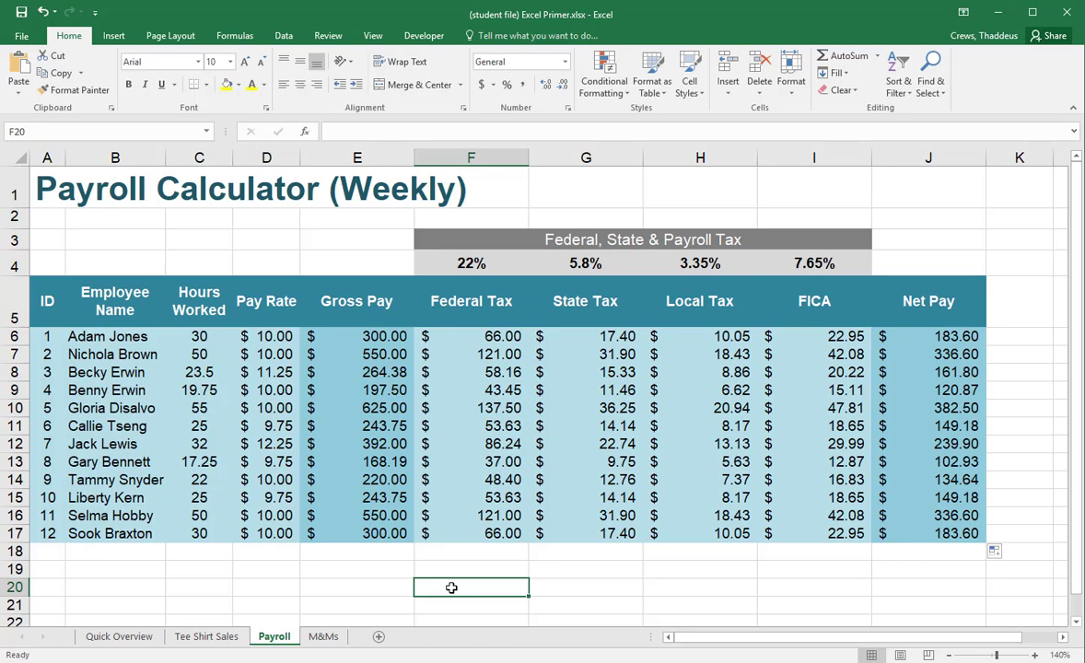
Open the M&Ms sheet and examine the candy weights listed under each color heading.
{"action": "left_click", "coordinate": [324, 638]}
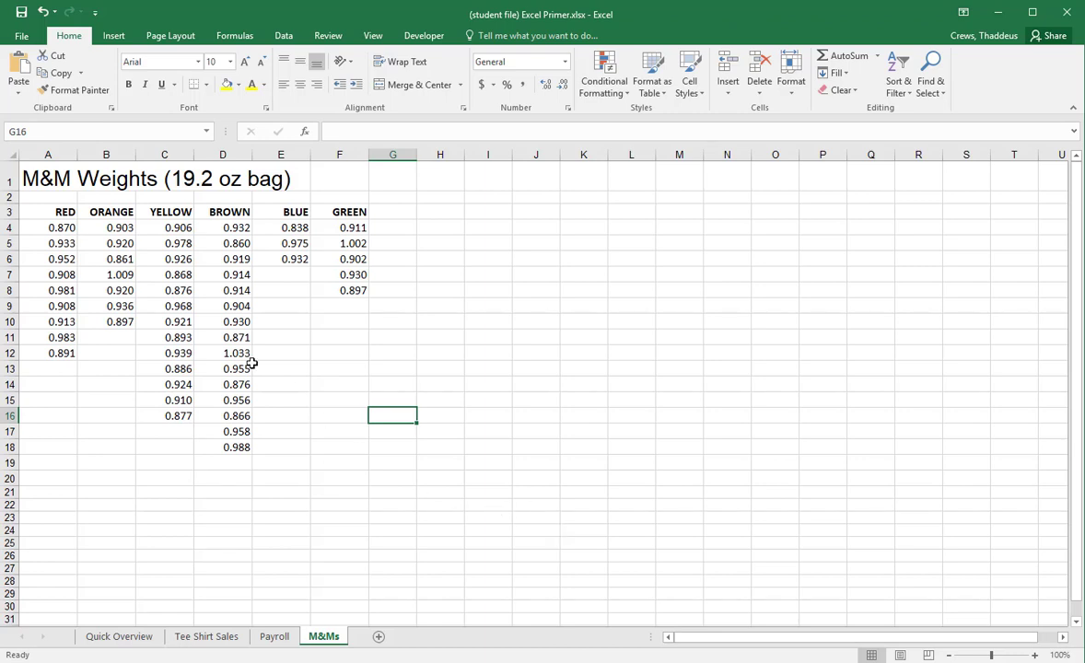
{"action": "left_click", "coordinate": [69, 180]}
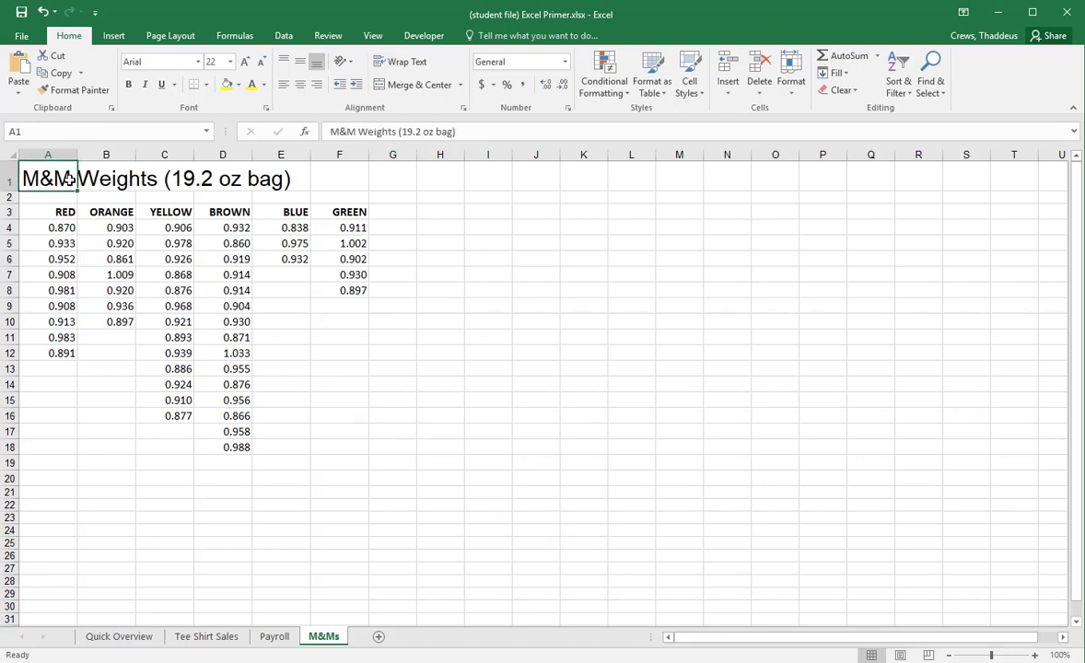
{"action": "left_click", "coordinate": [458, 380]}
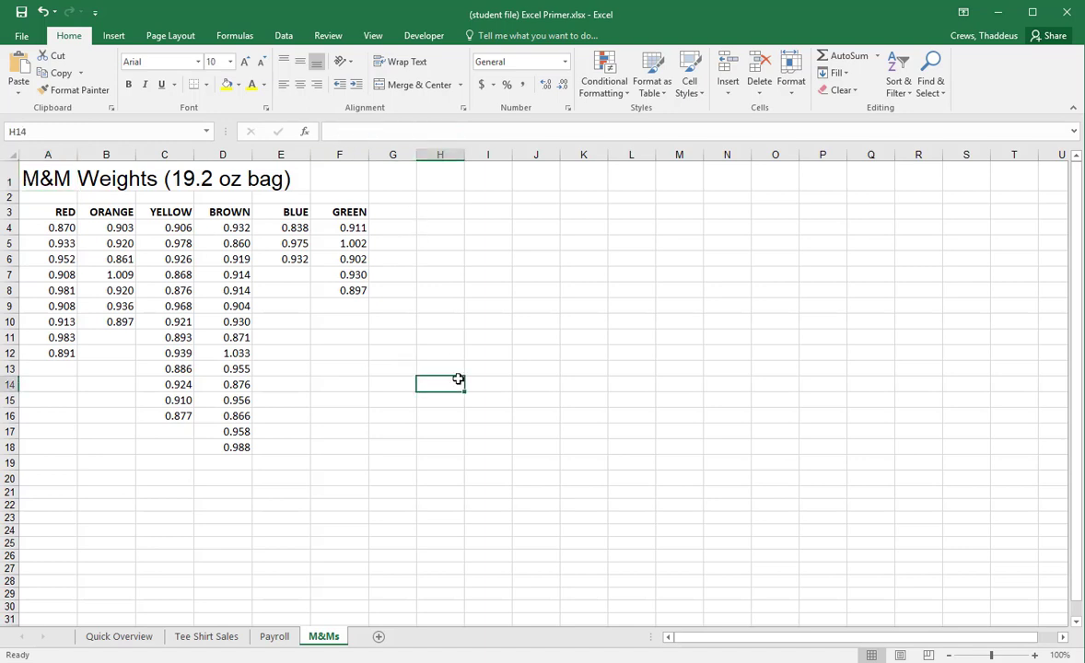
{"action": "left_click_drag", "start_coordinate": [60, 212], "coordinate": [58, 351]}
{"action": "left_click_drag", "start_coordinate": [119, 213], "coordinate": [102, 306]}
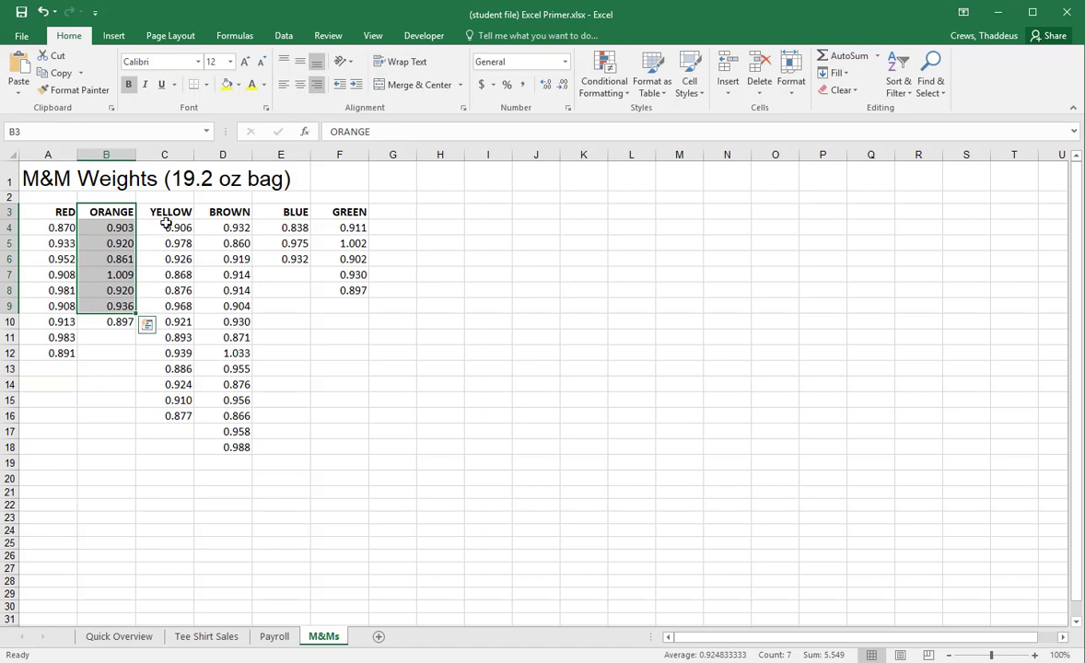
{"action": "left_click_drag", "start_coordinate": [165, 225], "coordinate": [157, 414]}
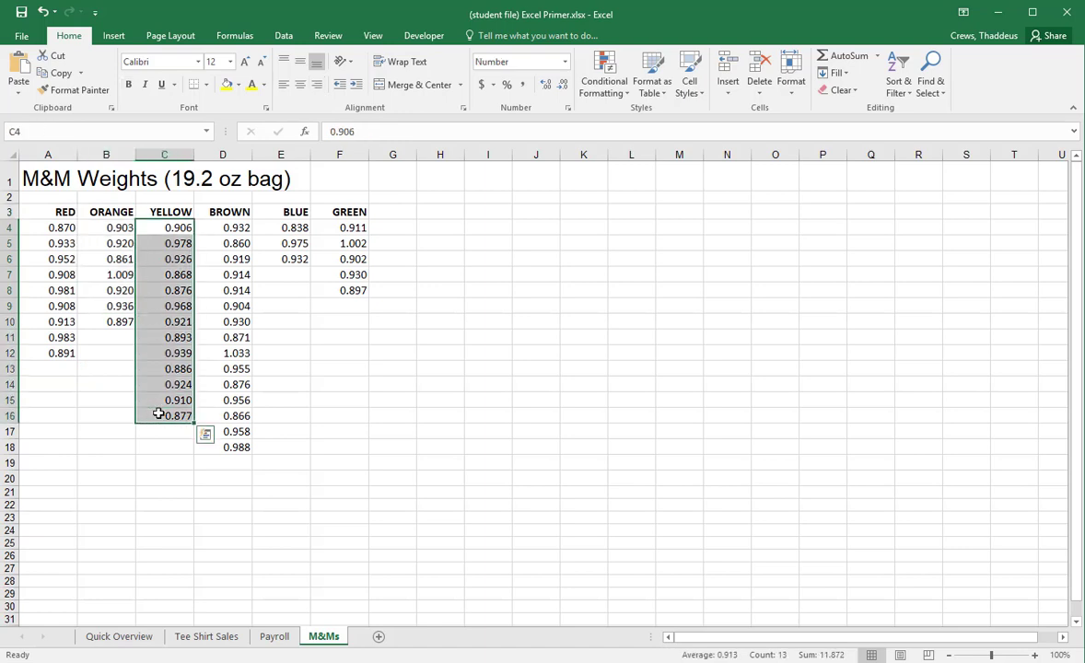
{"action": "left_click", "coordinate": [58, 228]}
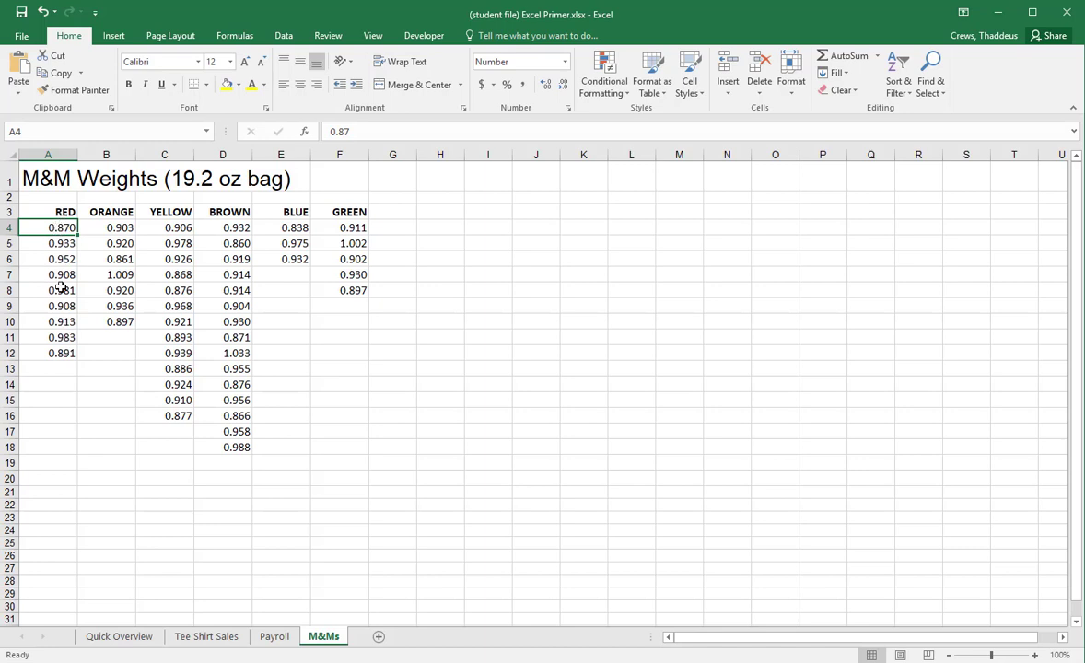
{"action": "left_click", "coordinate": [108, 275]}
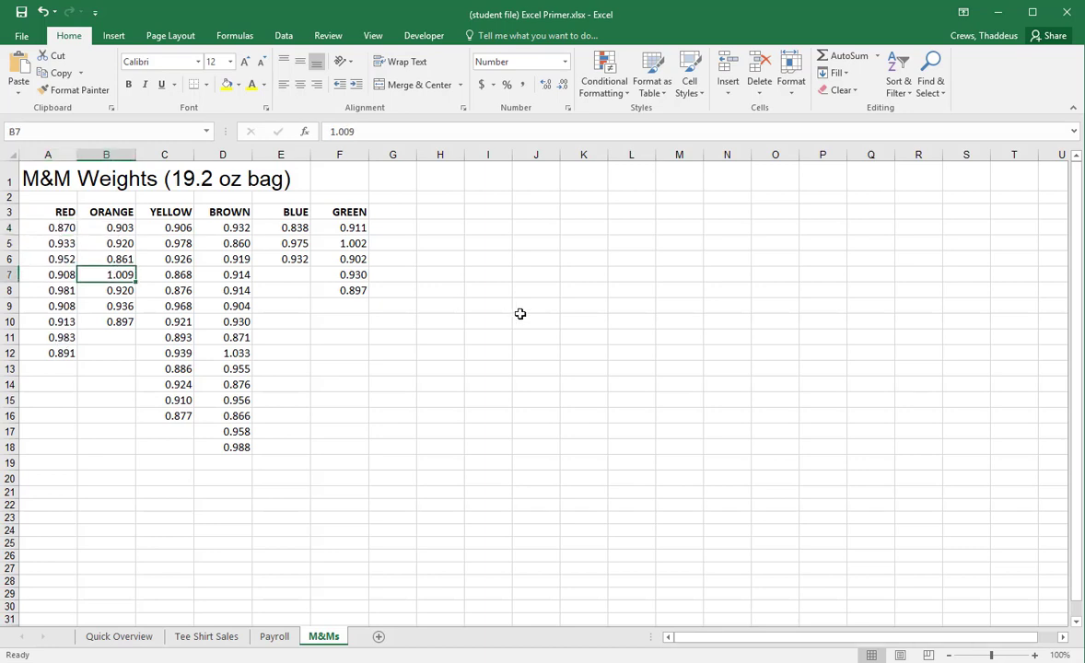
{"action": "left_click", "coordinate": [230, 353]}
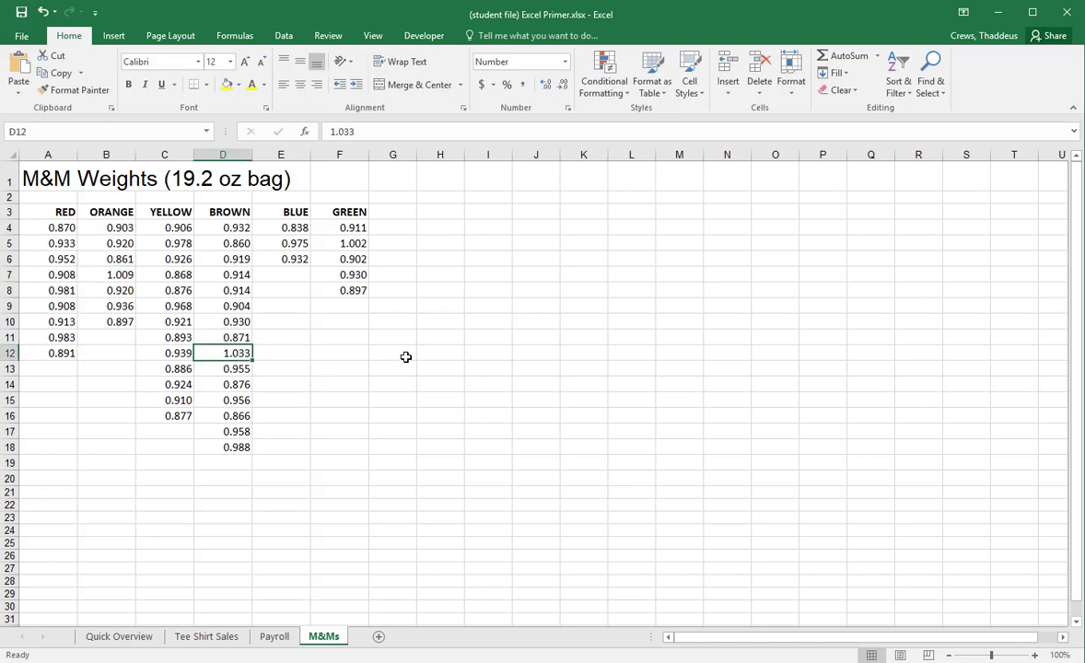
{"action": "left_click", "coordinate": [343, 241]}
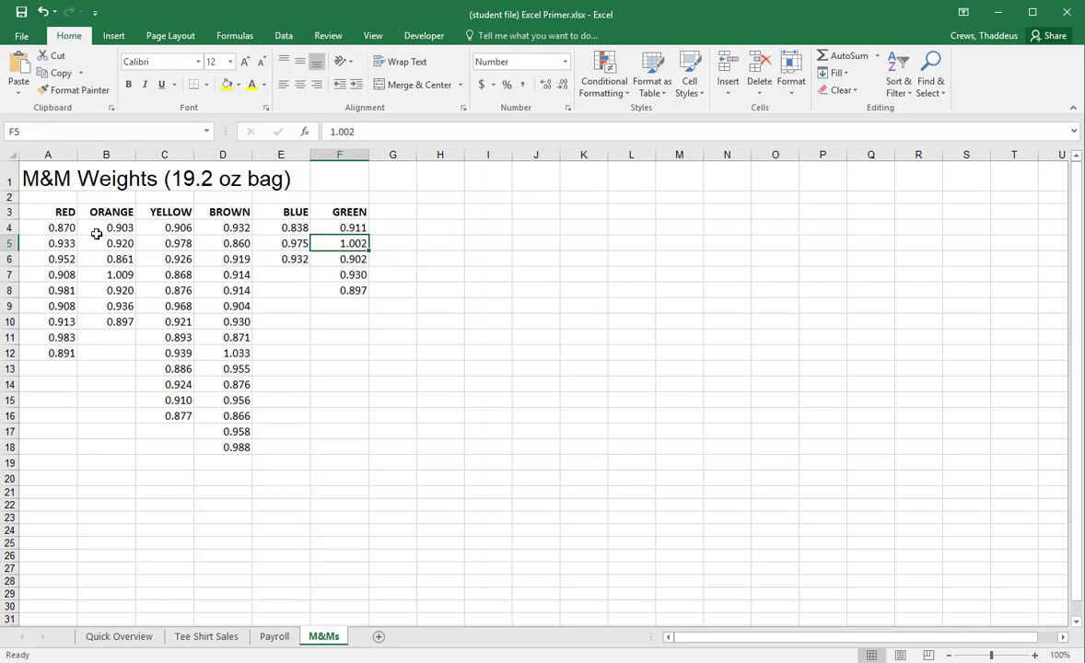
{"action": "left_click_drag", "start_coordinate": [54, 228], "coordinate": [57, 353]}
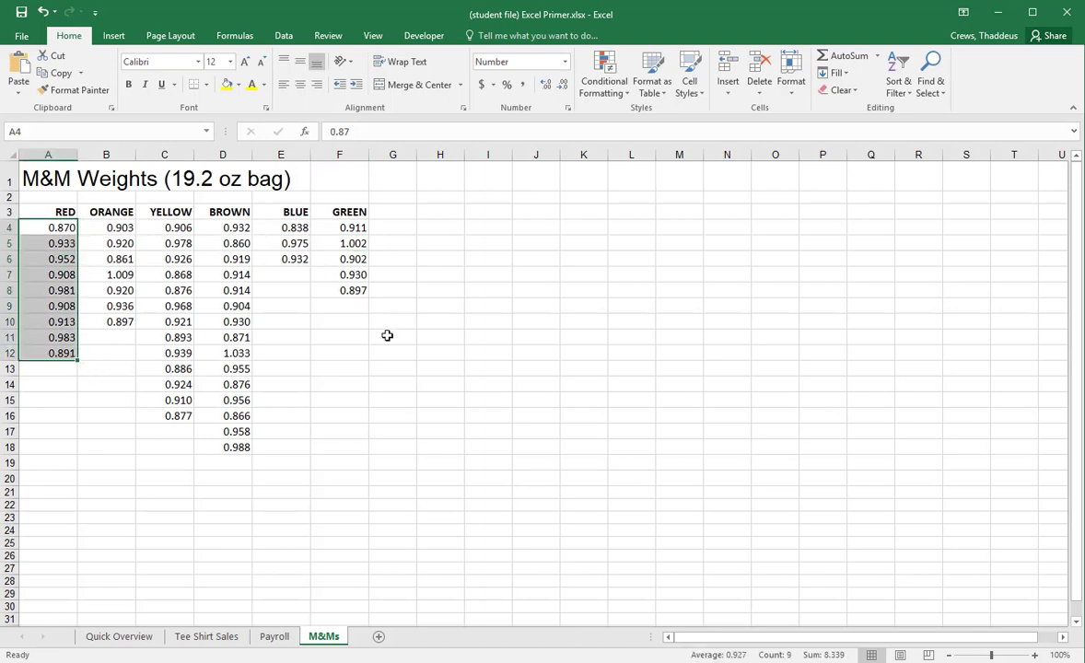
Enter =COUNT(A4:A12) in A20 to count the red candy weights.
{"action": "left_click", "coordinate": [51, 478]}
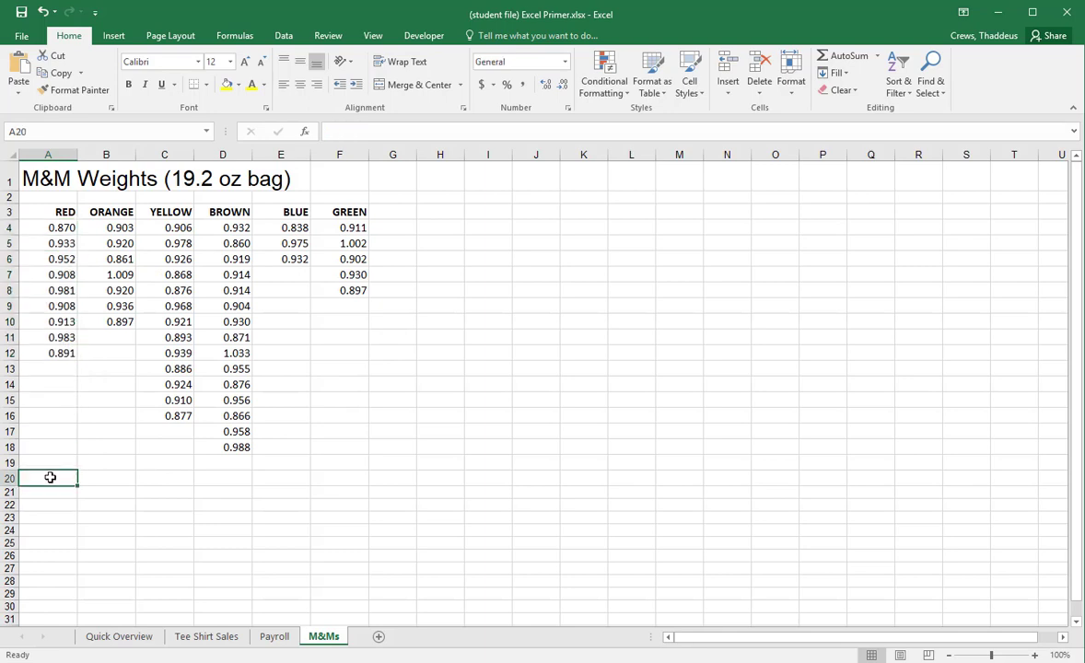
{"action": "type", "text": "="}
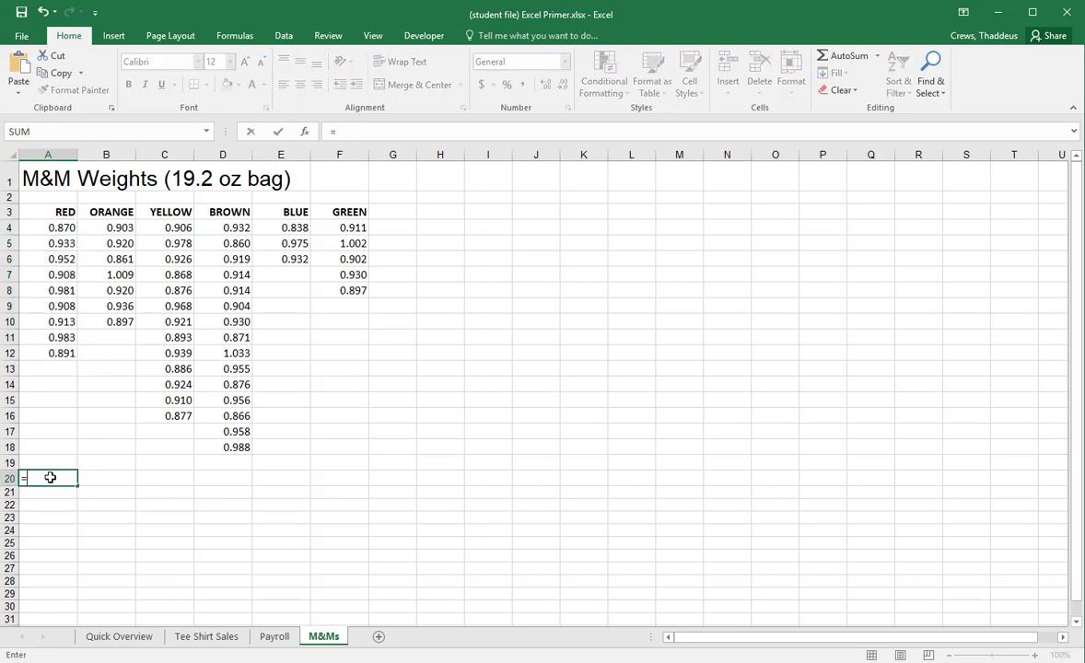
{"action": "type", "text": "count("}
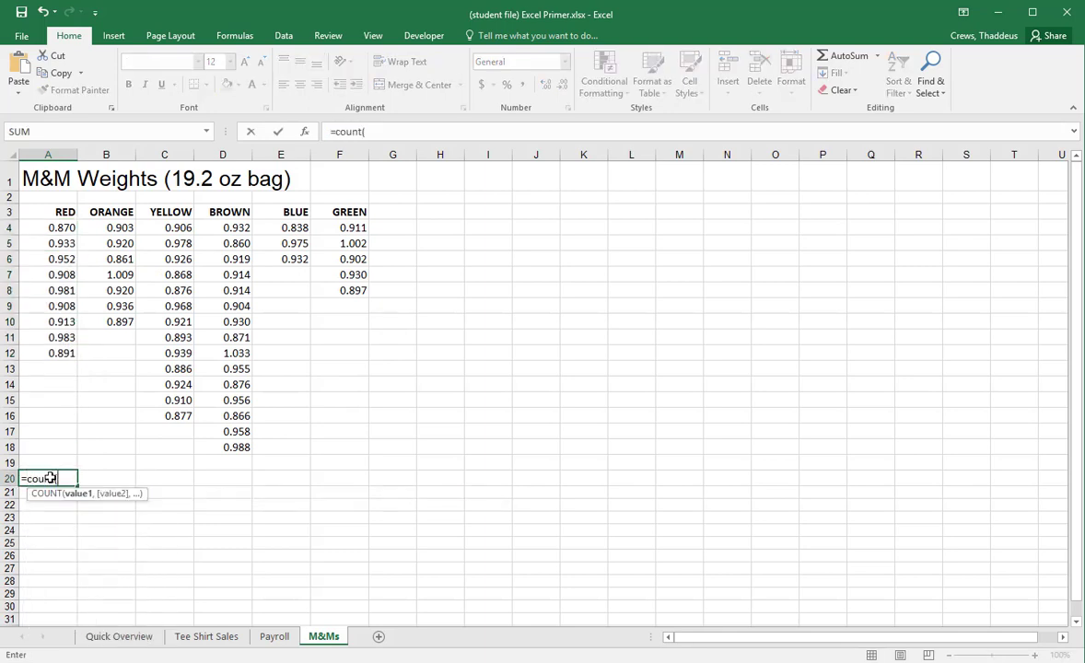
{"action": "left_click_drag", "start_coordinate": [48, 226], "coordinate": [48, 352]}
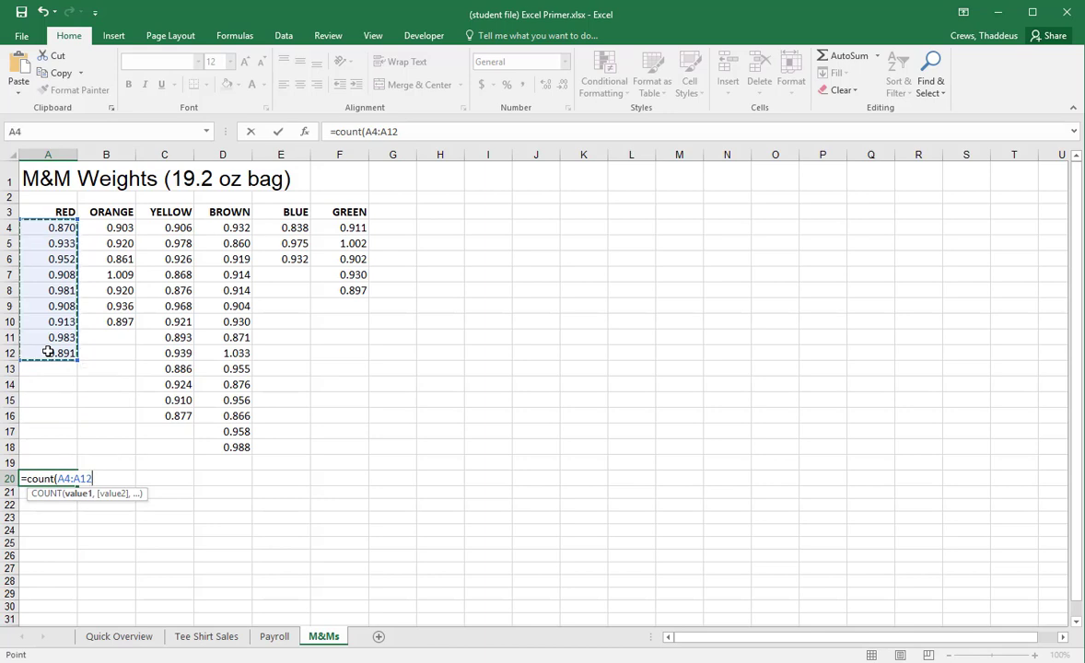
{"action": "key", "text": "Return"}
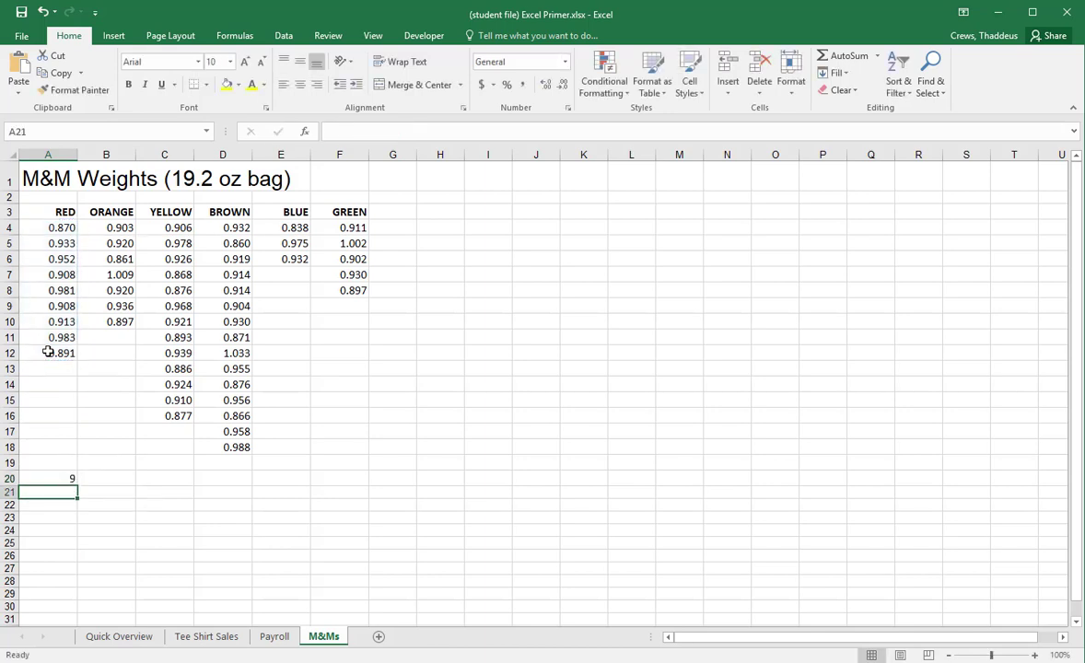
Step through the red weights in column A one cell at a time to check the count in A20.
{"action": "left_click", "coordinate": [57, 227]}
{"action": "left_click", "coordinate": [59, 243]}
{"action": "left_click", "coordinate": [58, 259]}
{"action": "left_click", "coordinate": [58, 274]}
{"action": "left_click", "coordinate": [57, 291]}
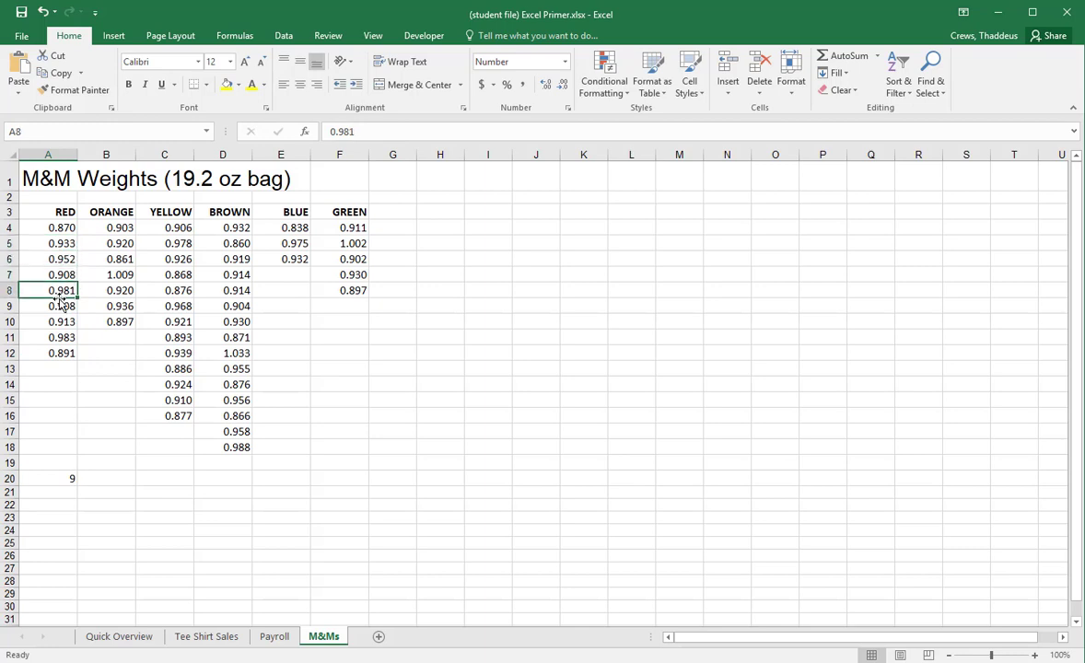
{"action": "left_click", "coordinate": [57, 306]}
{"action": "left_click", "coordinate": [55, 321]}
{"action": "left_click", "coordinate": [53, 337]}
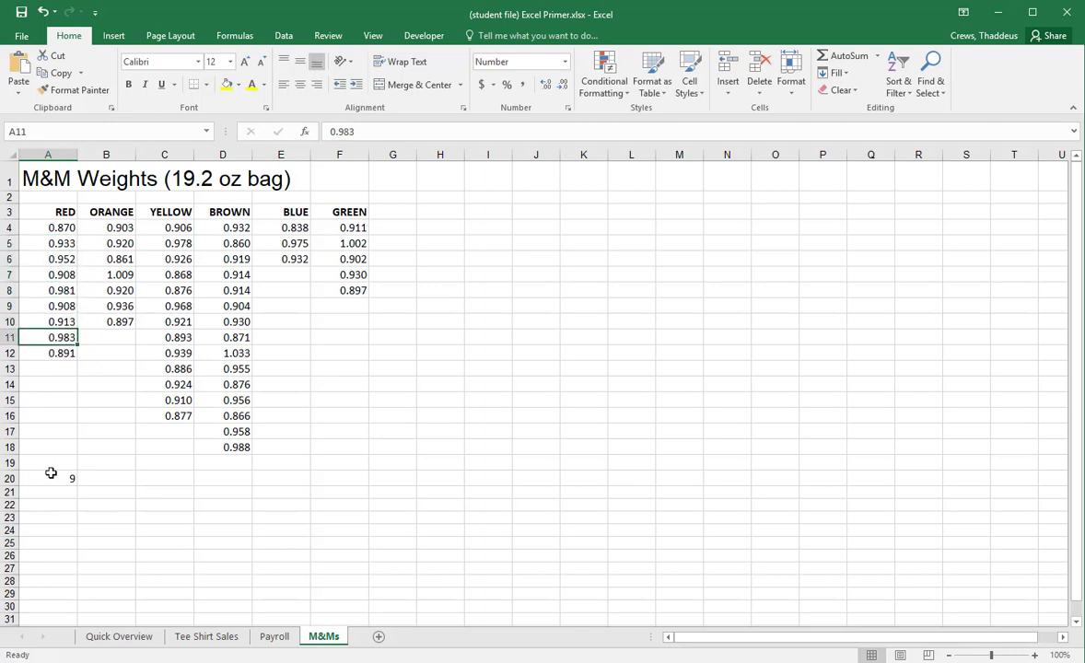
Copy the count formula from A20 across to B20 and C20.
{"action": "left_click", "coordinate": [69, 480]}
{"action": "left_click_drag", "start_coordinate": [70, 485], "coordinate": [175, 485]}
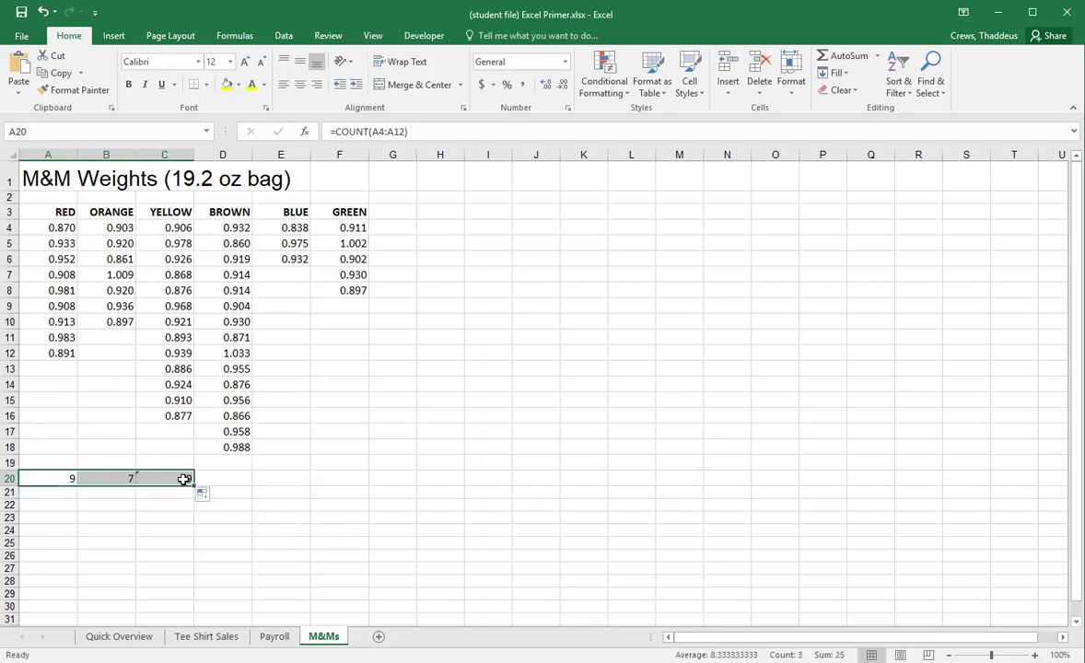
Check the yellow weights in column C cell by cell and compare them with the range counted in C20.
{"action": "left_click", "coordinate": [181, 243]}
{"action": "left_click", "coordinate": [180, 259]}
{"action": "left_click", "coordinate": [180, 290]}
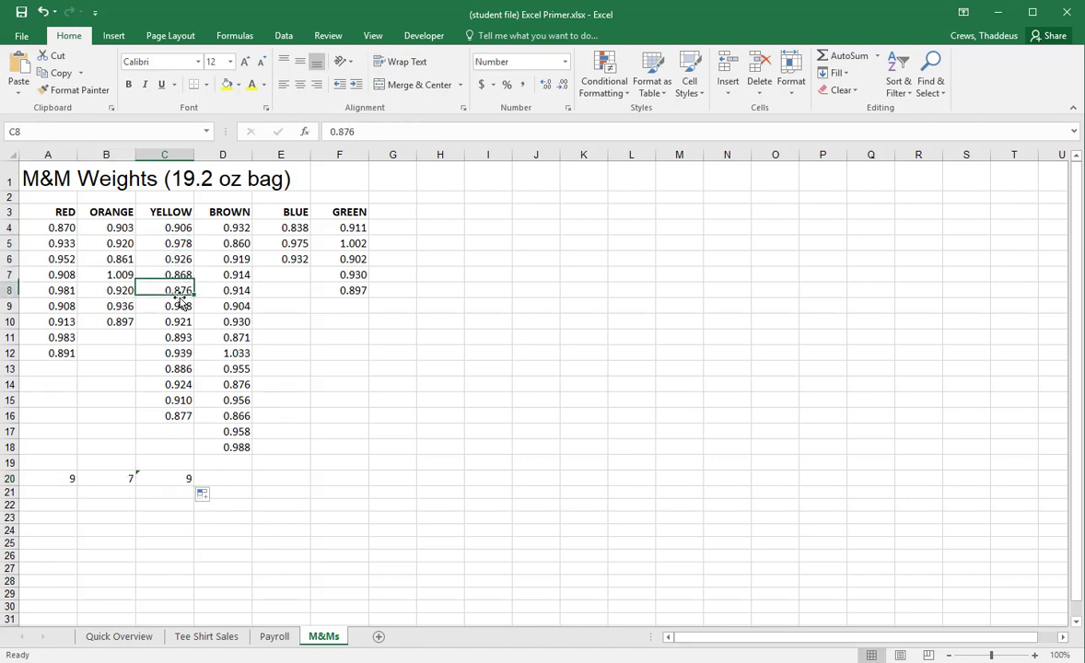
{"action": "left_click", "coordinate": [181, 306]}
{"action": "left_click", "coordinate": [179, 322]}
{"action": "left_click", "coordinate": [179, 338]}
{"action": "left_click", "coordinate": [179, 353]}
{"action": "left_click", "coordinate": [177, 369]}
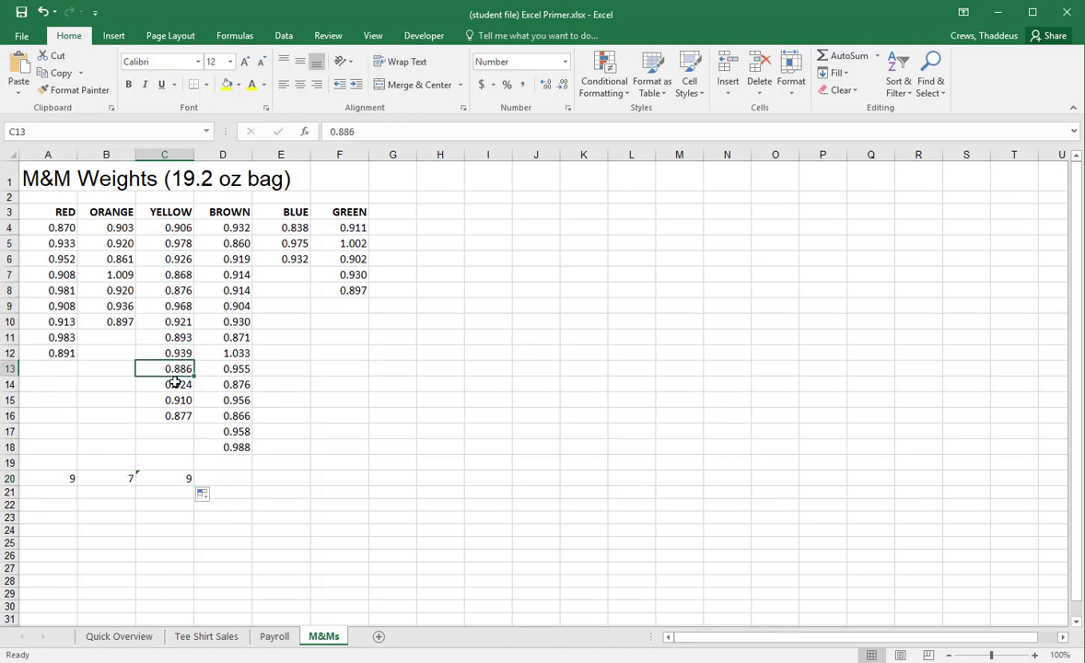
{"action": "left_click", "coordinate": [176, 384]}
{"action": "left_click", "coordinate": [175, 400]}
{"action": "left_click", "coordinate": [177, 415]}
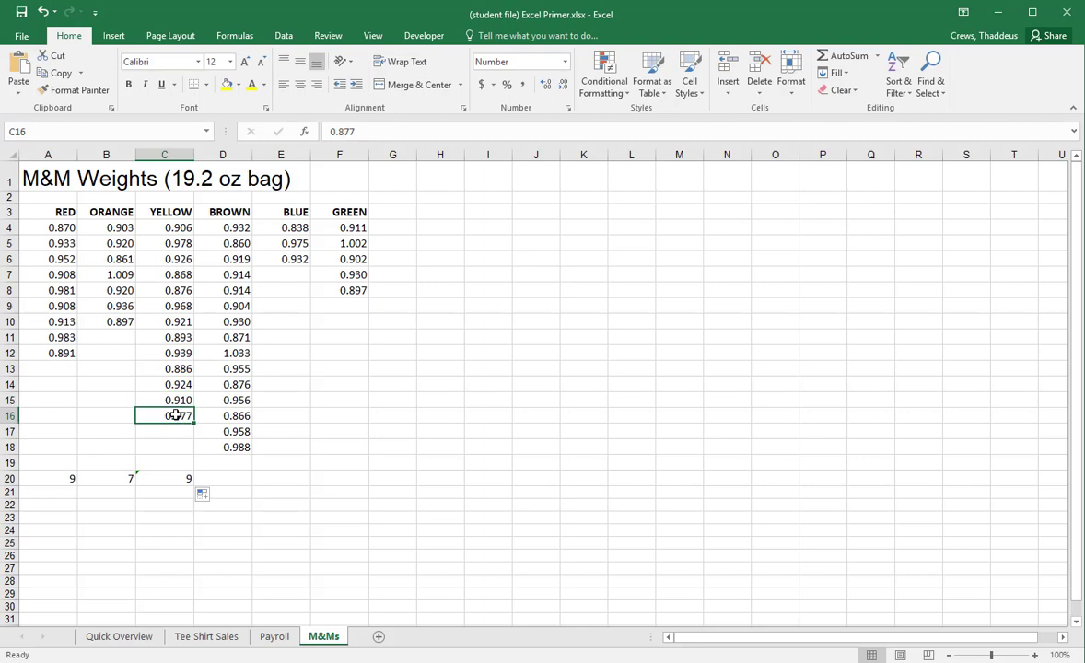
{"action": "double_click", "coordinate": [174, 478]}
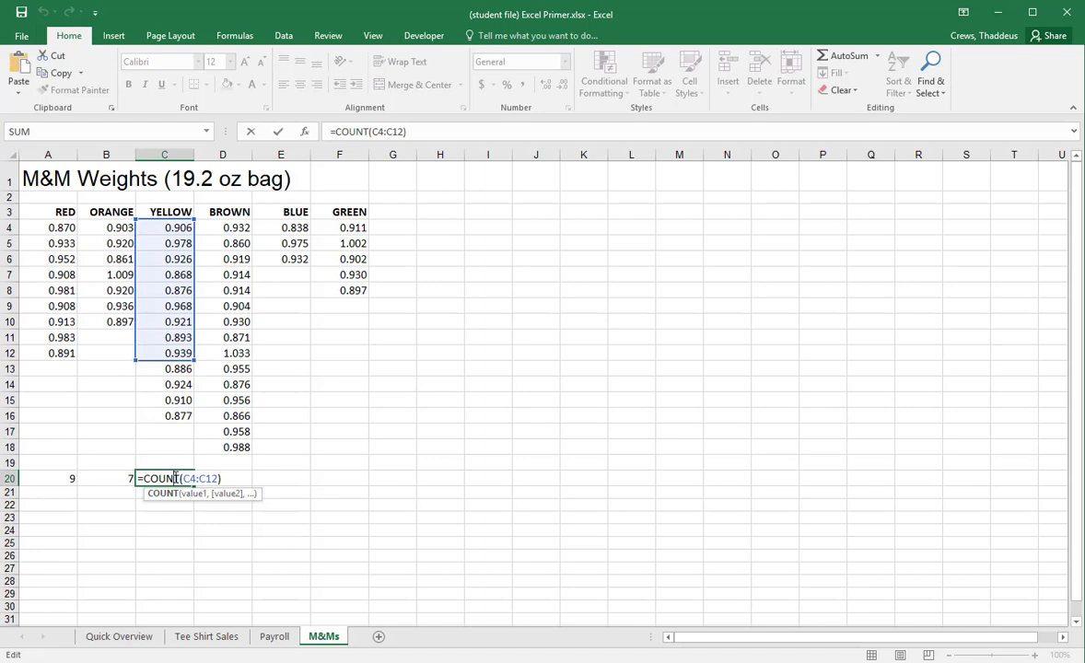
{"action": "key", "text": "Escape"}
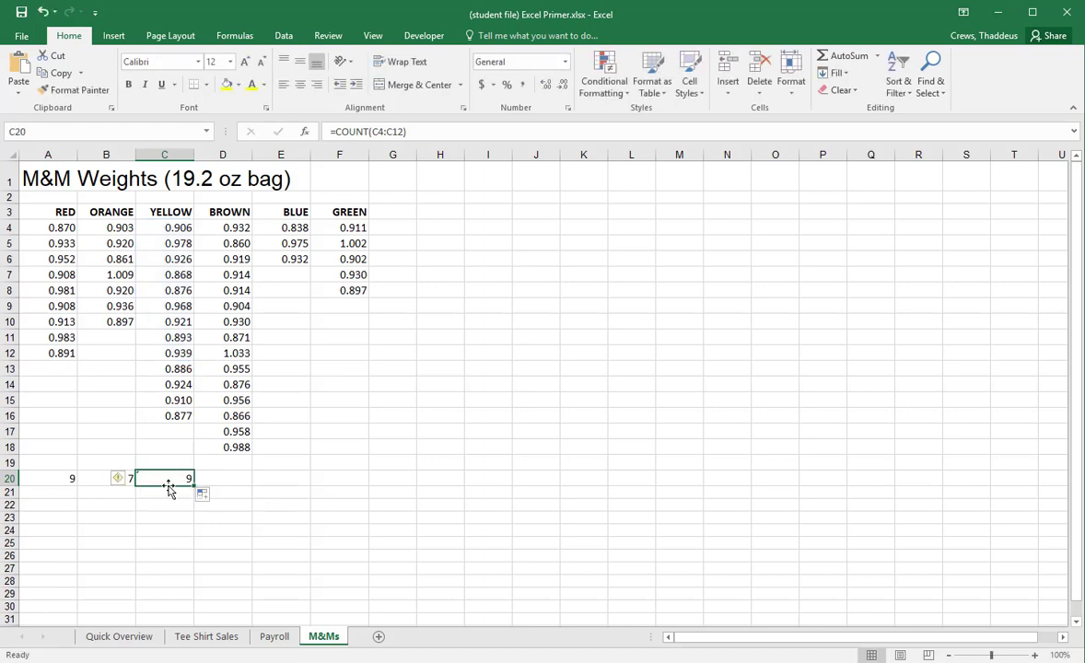
Undo the copies of the count formula in B20 and C20.
{"action": "left_click", "coordinate": [42, 12]}
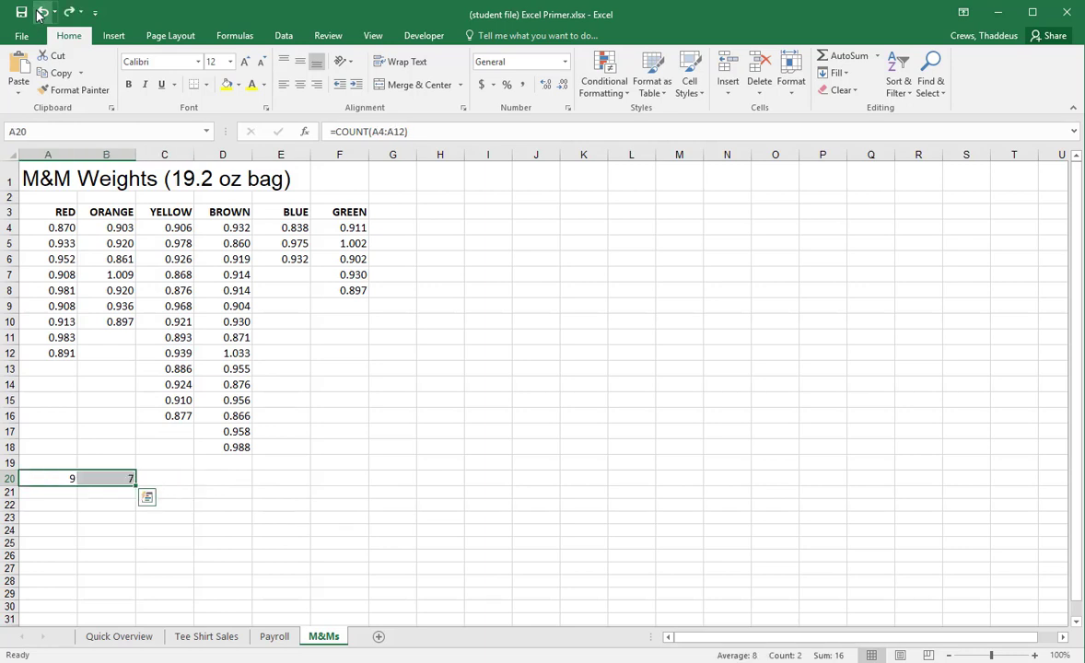
{"action": "left_click", "coordinate": [43, 12]}
Extend the counted range in A20 so the formula reads =COUNT(A4:A19).
{"action": "double_click", "coordinate": [64, 478]}
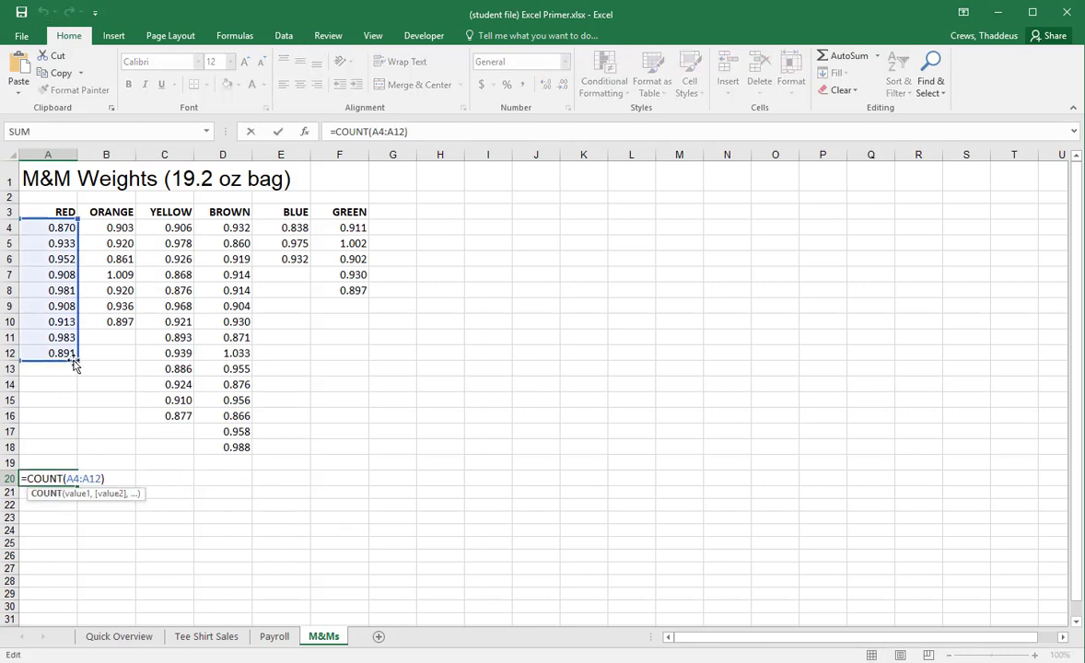
{"action": "left_click_drag", "start_coordinate": [79, 361], "coordinate": [75, 464]}
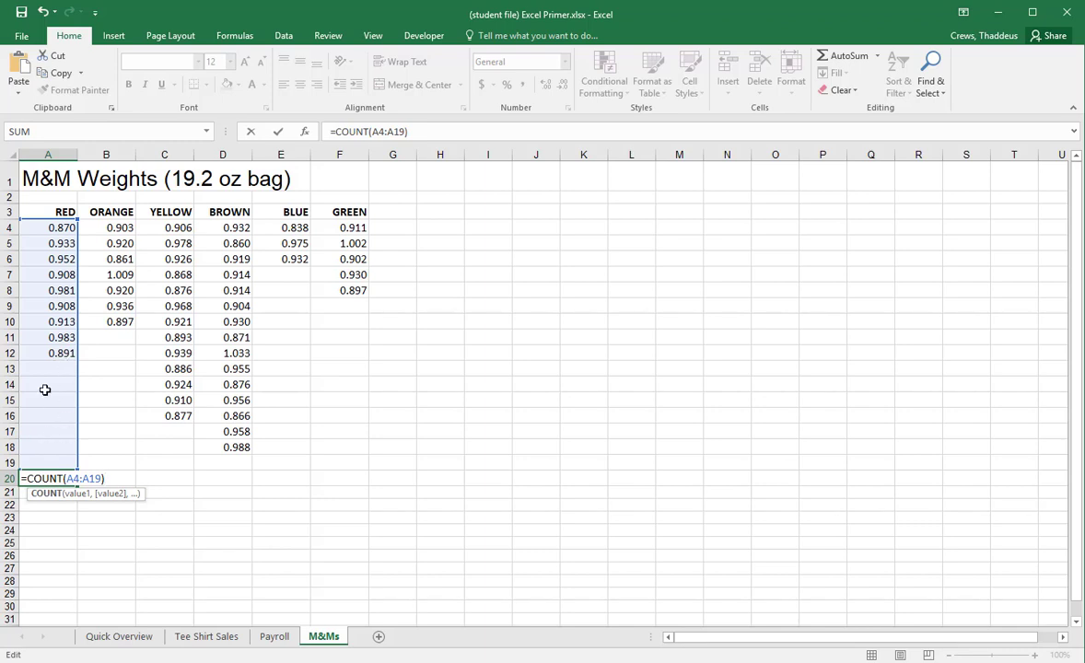
{"action": "key", "text": "Return"}
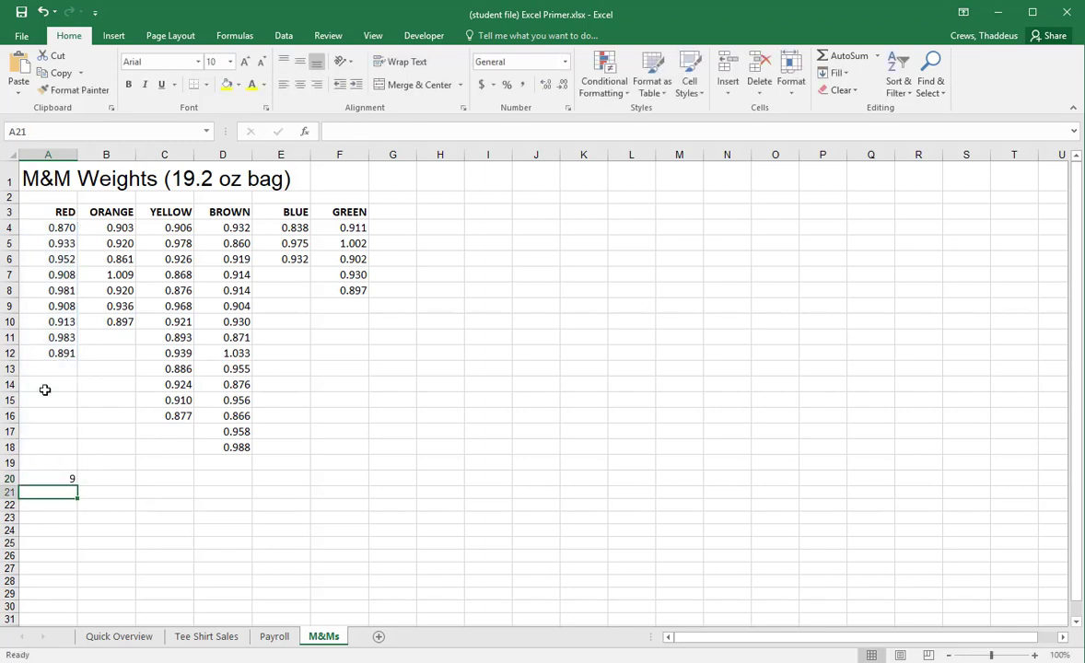
Fill the count formula from A20 across through F20 and review the count for each color.
{"action": "left_click", "coordinate": [59, 480]}
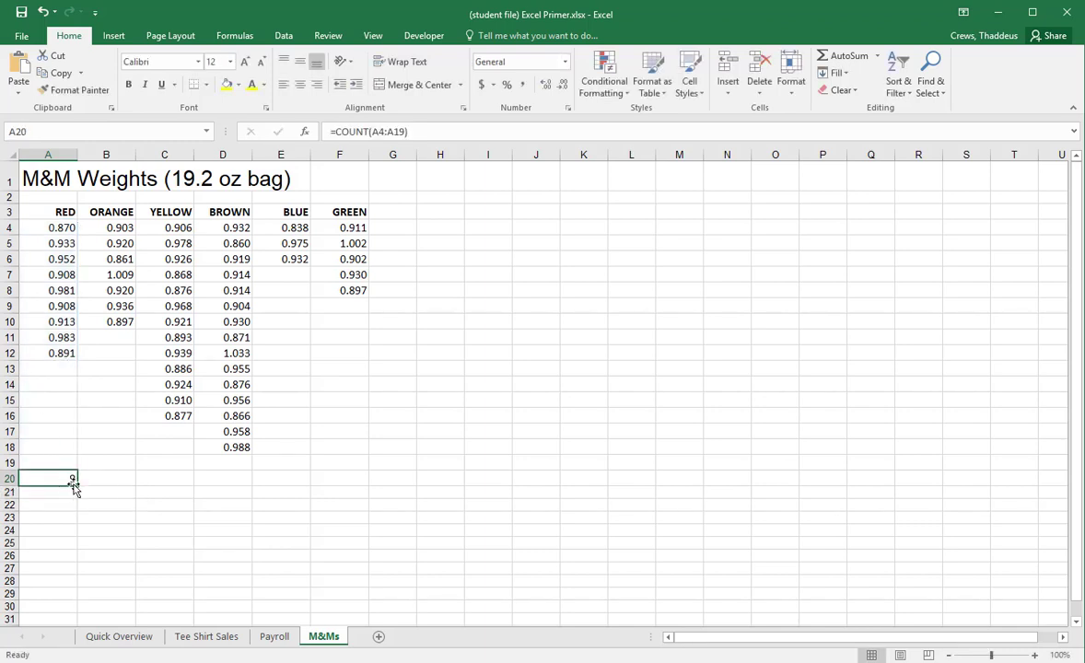
{"action": "left_click_drag", "start_coordinate": [77, 486], "coordinate": [377, 482]}
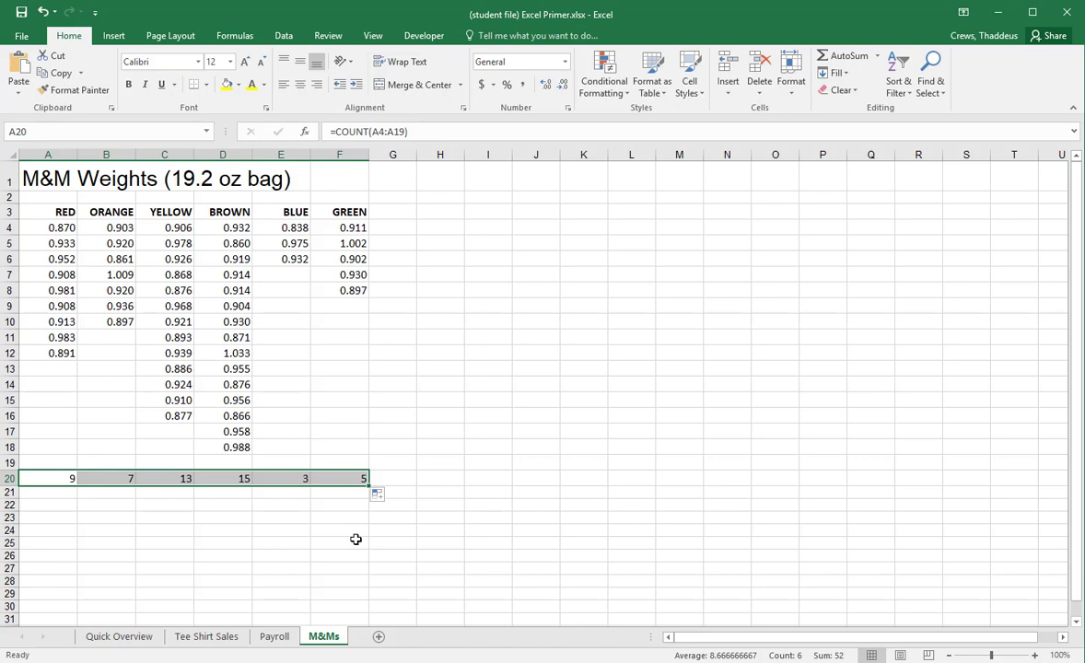
{"action": "left_click", "coordinate": [356, 539]}
{"action": "left_click", "coordinate": [53, 493]}
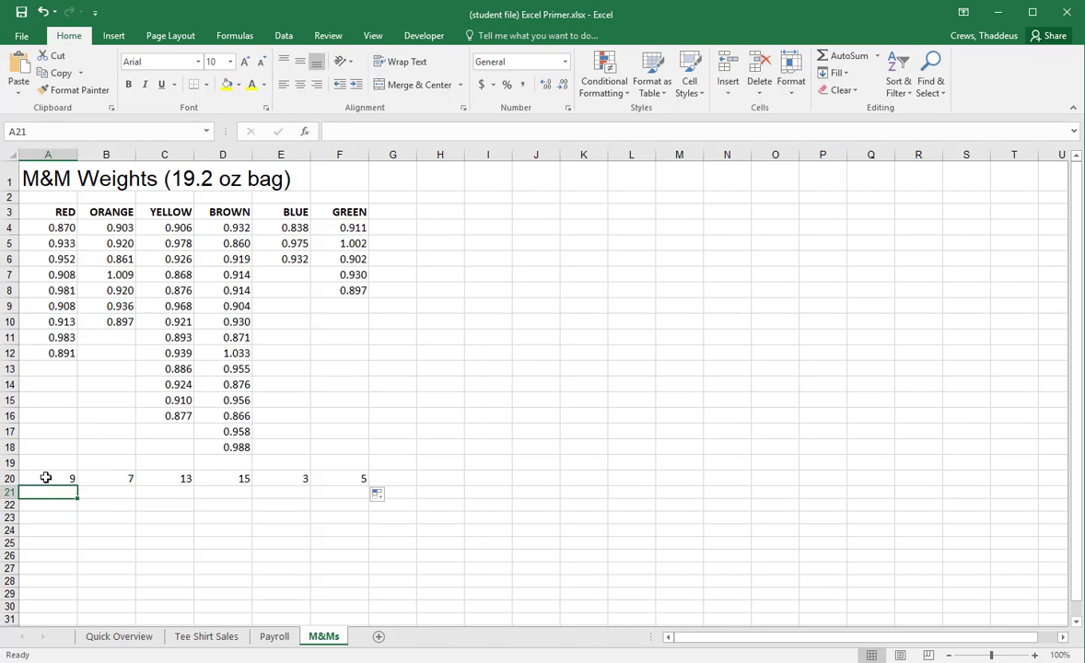
{"action": "left_click_drag", "start_coordinate": [53, 478], "coordinate": [355, 480]}
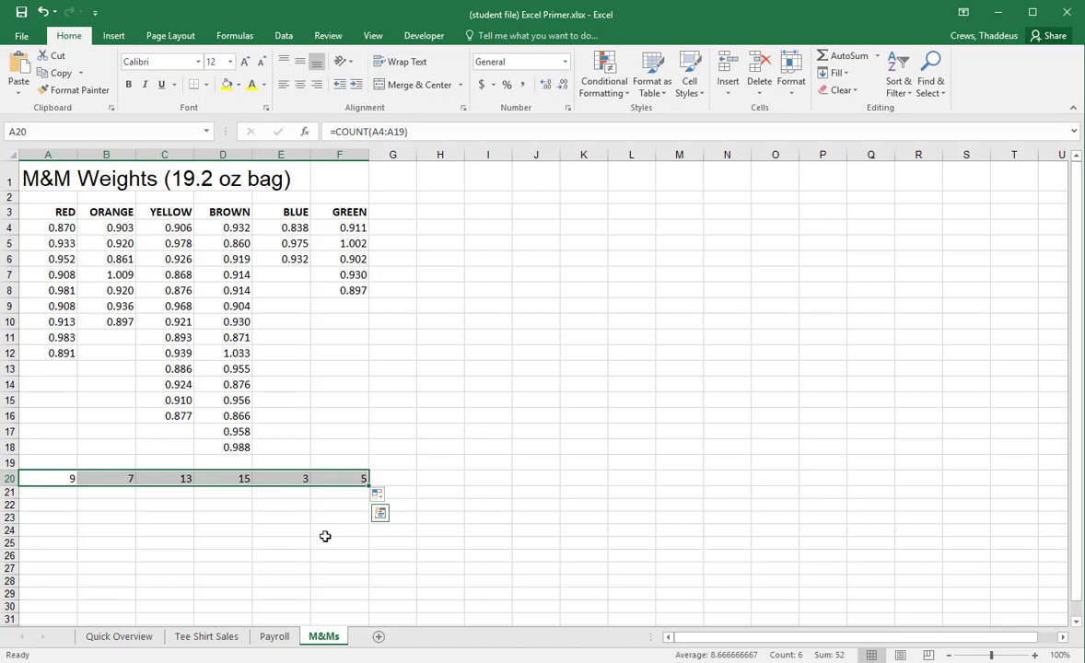
{"action": "left_click", "coordinate": [439, 385]}
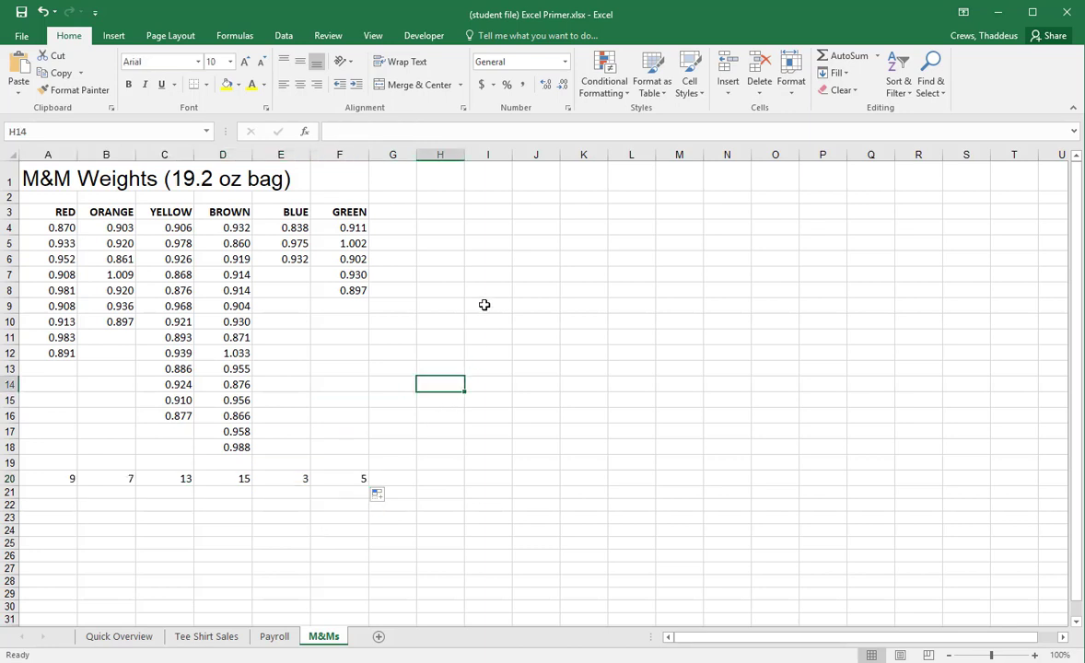
Select the color headings in A3:F3 together with the counts in A20:F20.
{"action": "left_click_drag", "start_coordinate": [55, 211], "coordinate": [327, 211]}
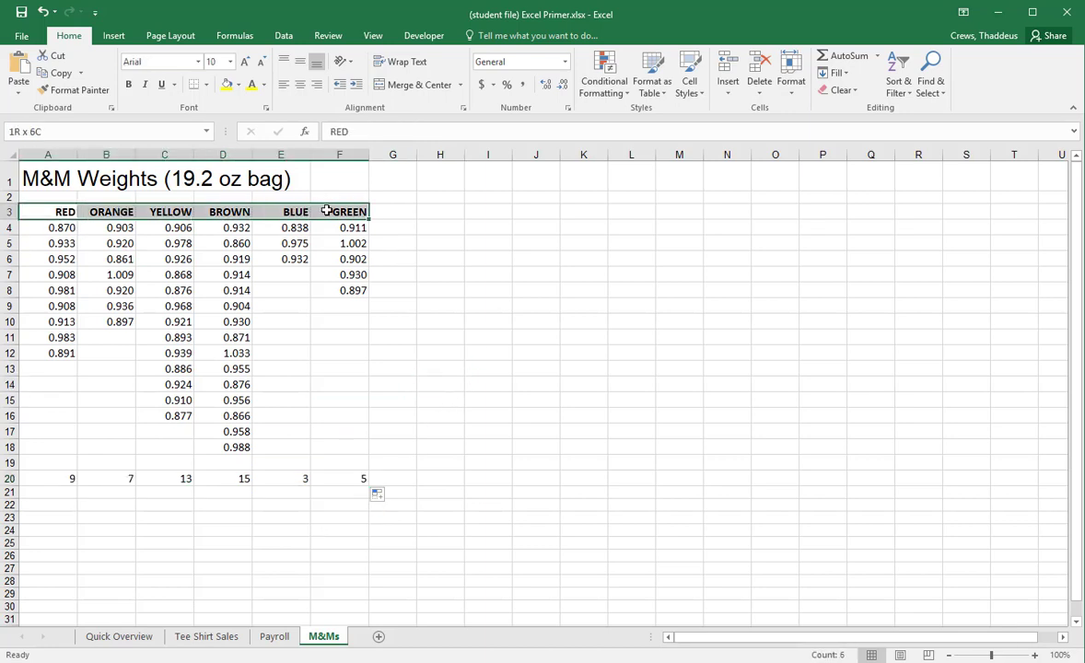
{"action": "left_click_drag", "start_coordinate": [327, 211], "coordinate": [327, 211]}
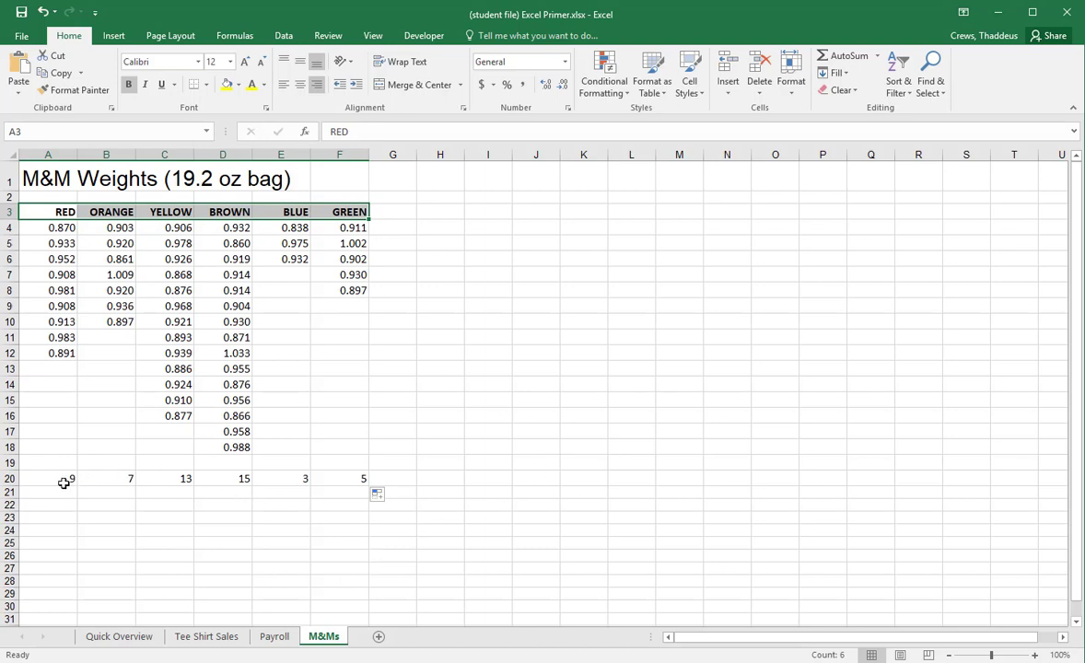
{"action": "left_click_drag", "start_coordinate": [58, 479], "coordinate": [346, 484]}
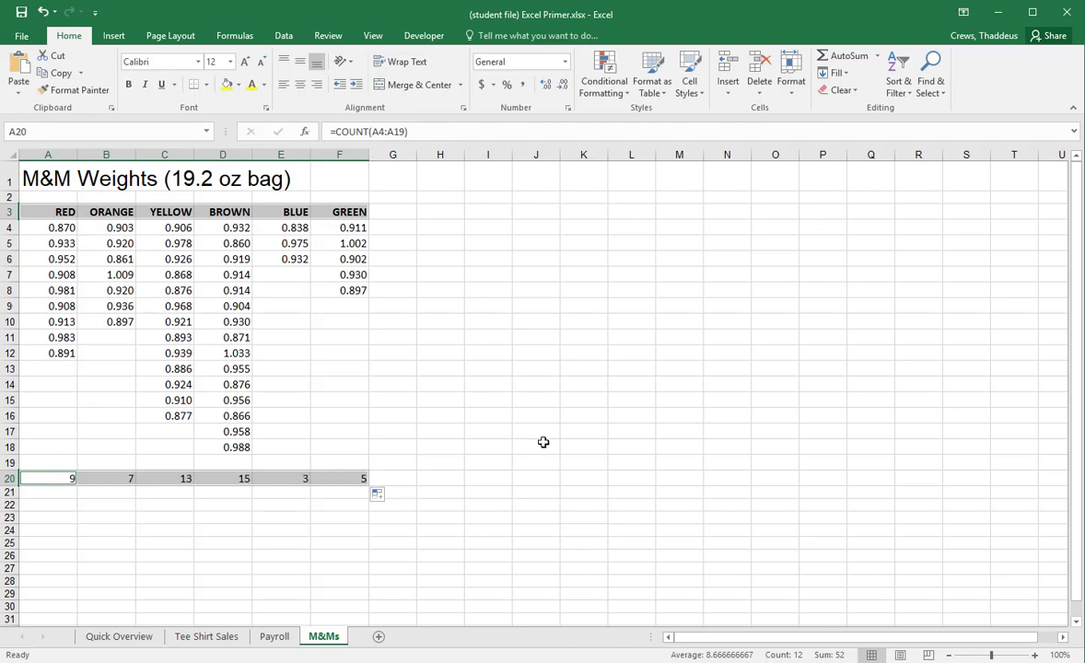
Insert a Pie chart from the recommended charts for the selected headings and counts.
{"action": "left_click", "coordinate": [115, 37]}
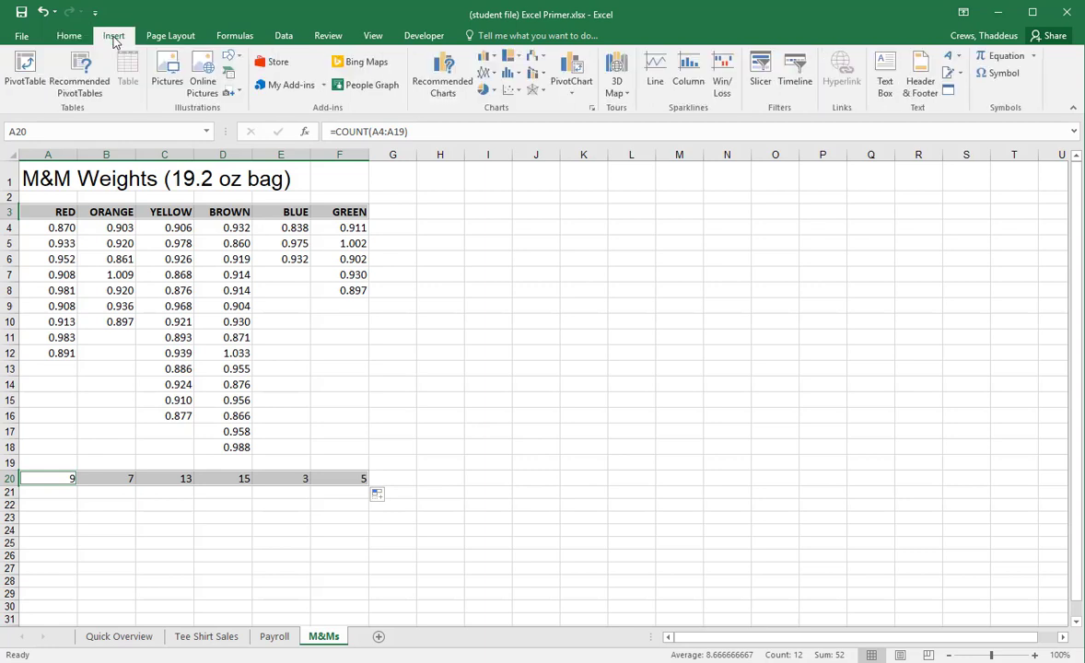
{"action": "left_click", "coordinate": [454, 102]}
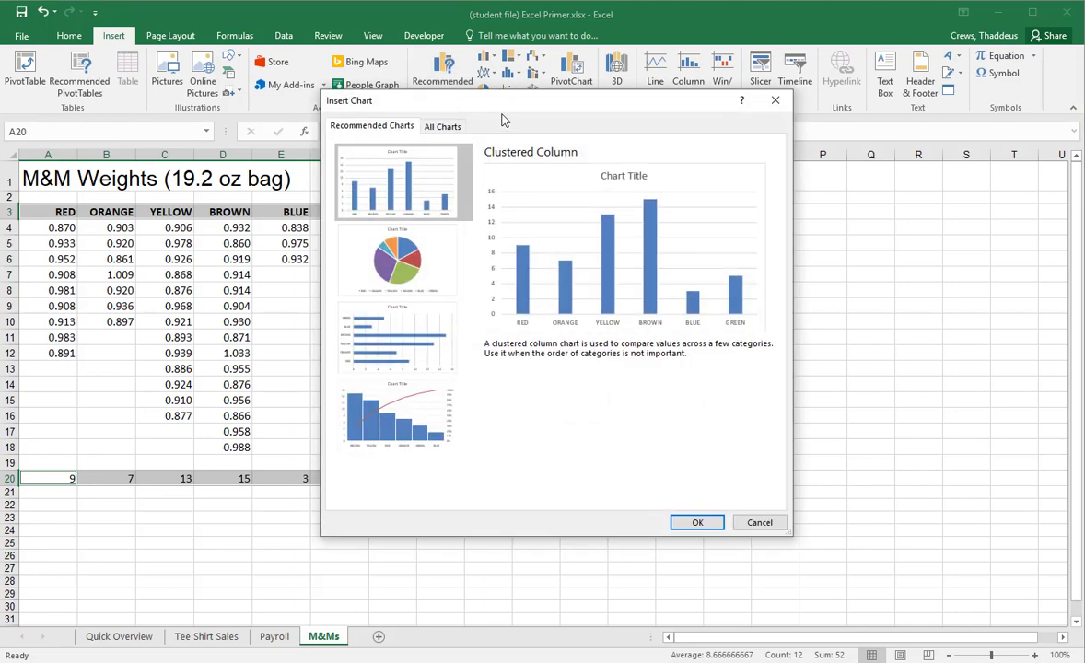
{"action": "left_click_drag", "start_coordinate": [538, 103], "coordinate": [661, 98]}
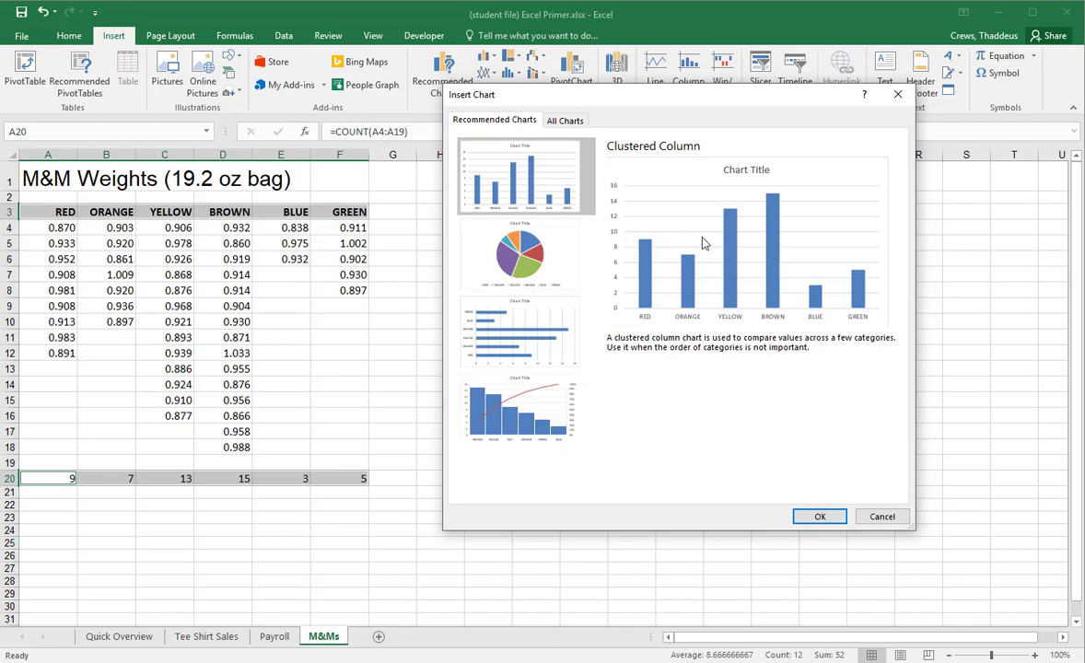
{"action": "left_click", "coordinate": [516, 269]}
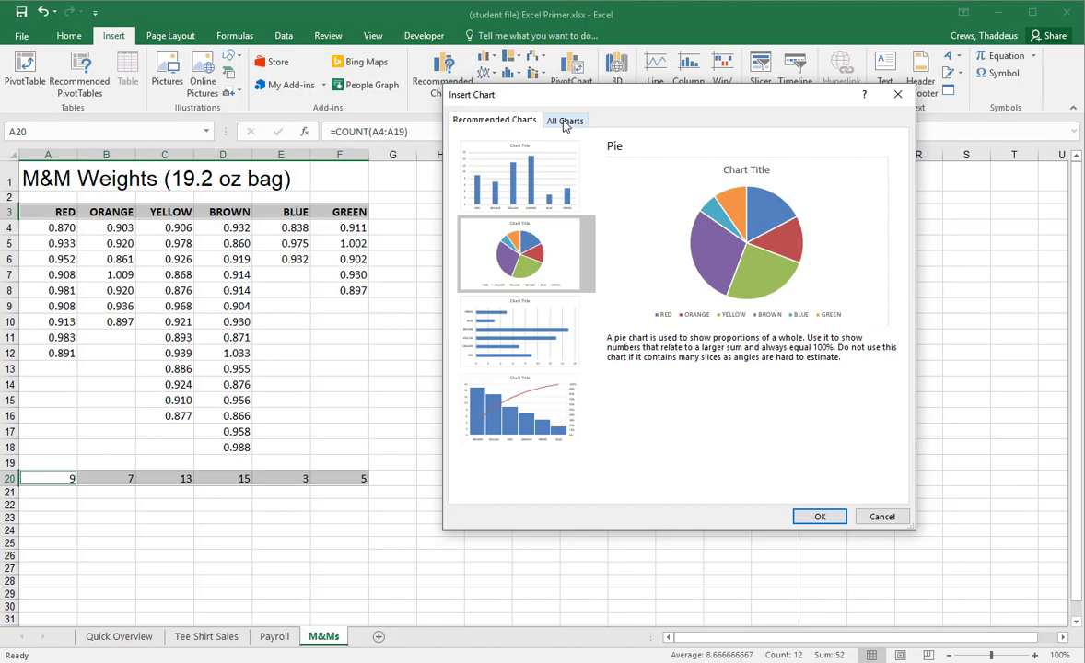
{"action": "left_click", "coordinate": [820, 516]}
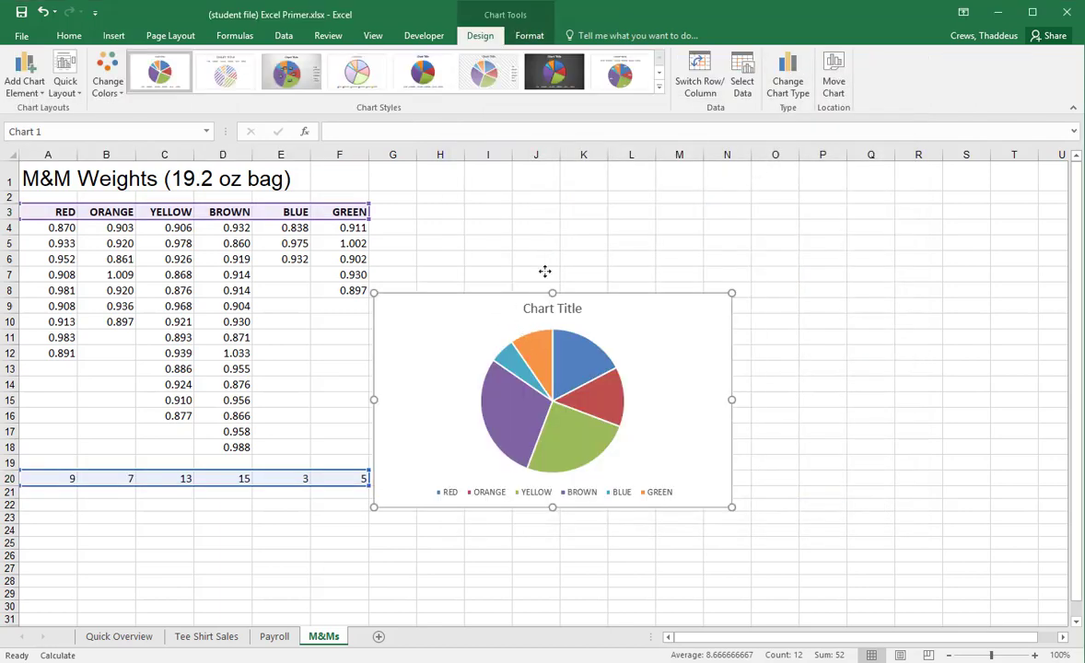
Enlarge the pie chart beside the weight data, then delete it.
{"action": "left_click_drag", "start_coordinate": [515, 412], "coordinate": [592, 355]}
{"action": "left_click_drag", "start_coordinate": [811, 447], "coordinate": [917, 564]}
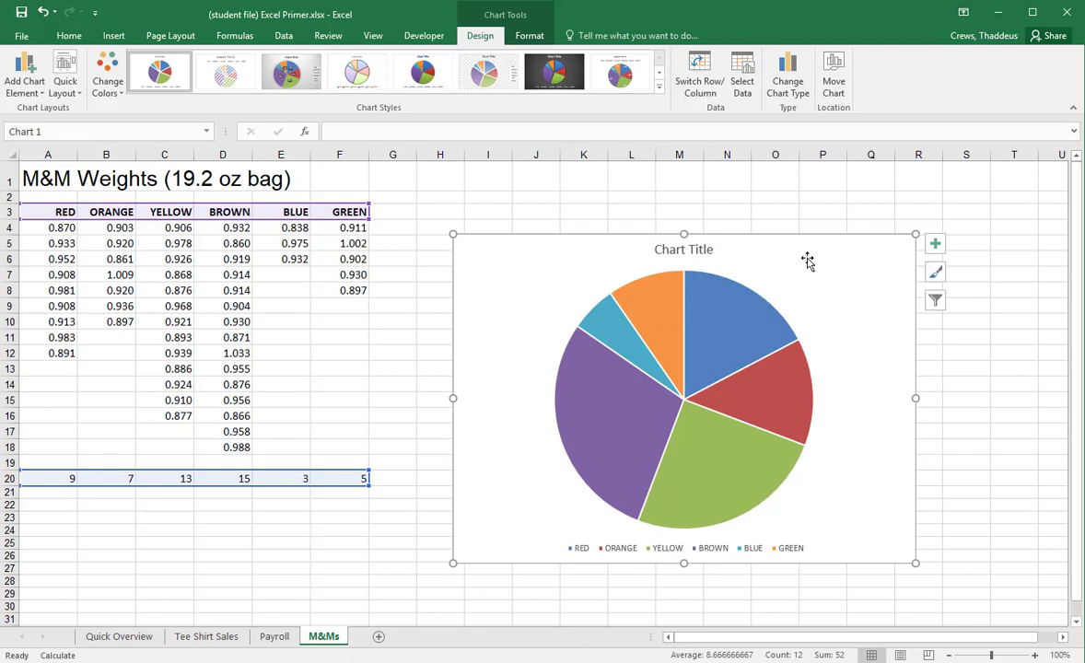
{"action": "key", "text": "Escape"}
{"action": "key", "text": "Delete"}
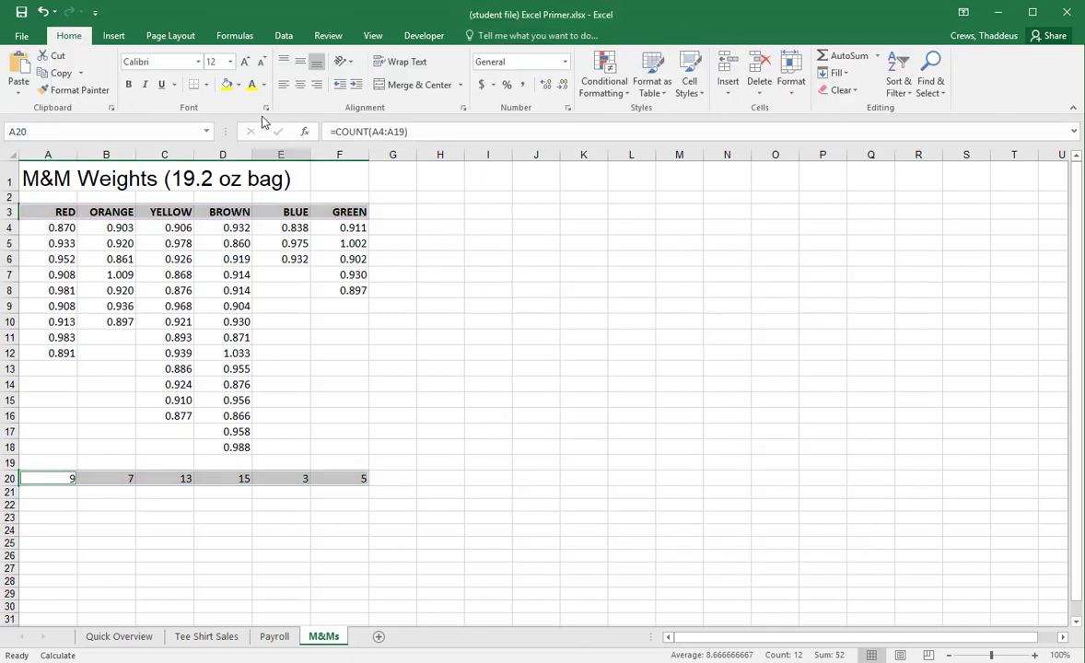
Insert a 3-D Pie chart of the M&M counts by color and place it beside the weight data.
{"action": "left_click", "coordinate": [111, 36]}
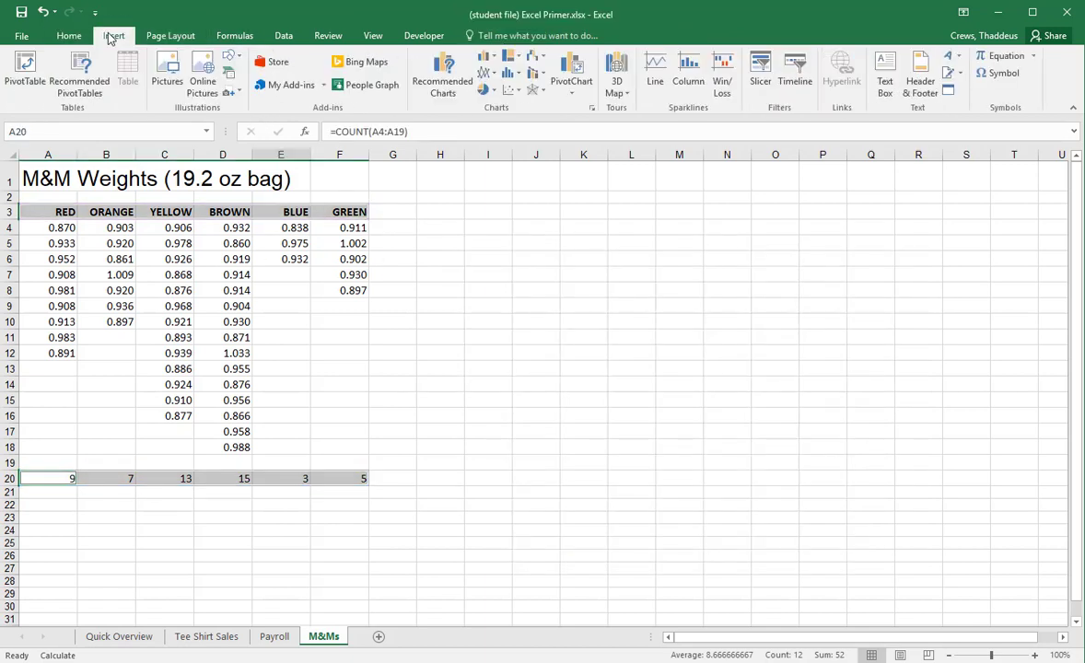
{"action": "left_click", "coordinate": [442, 79]}
{"action": "left_click", "coordinate": [566, 122]}
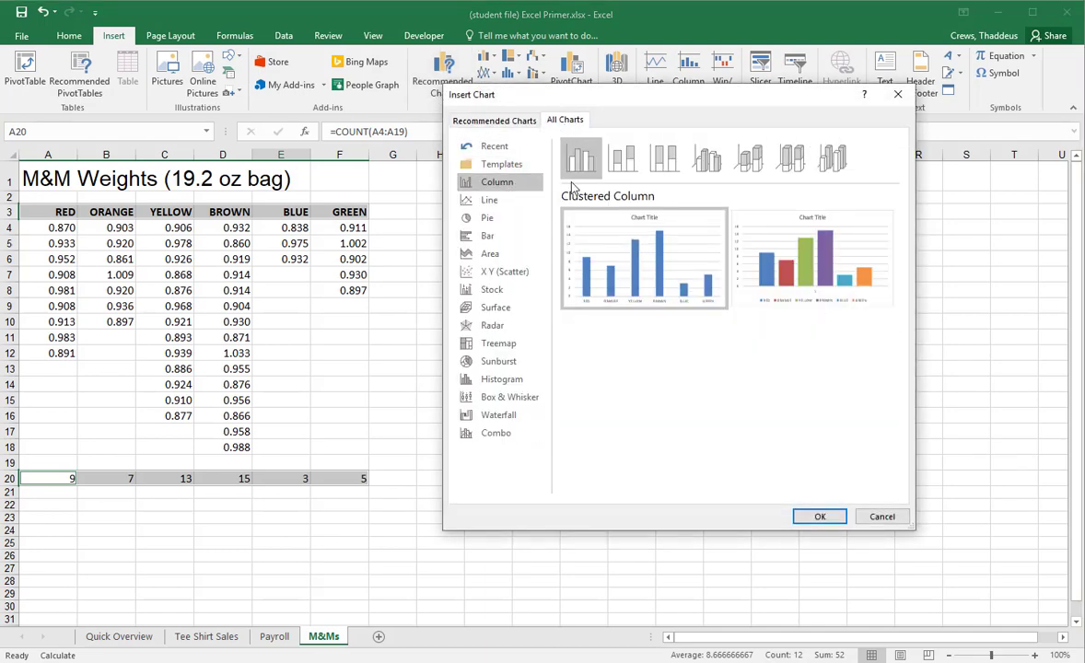
{"action": "left_click", "coordinate": [483, 199]}
{"action": "left_click", "coordinate": [516, 218]}
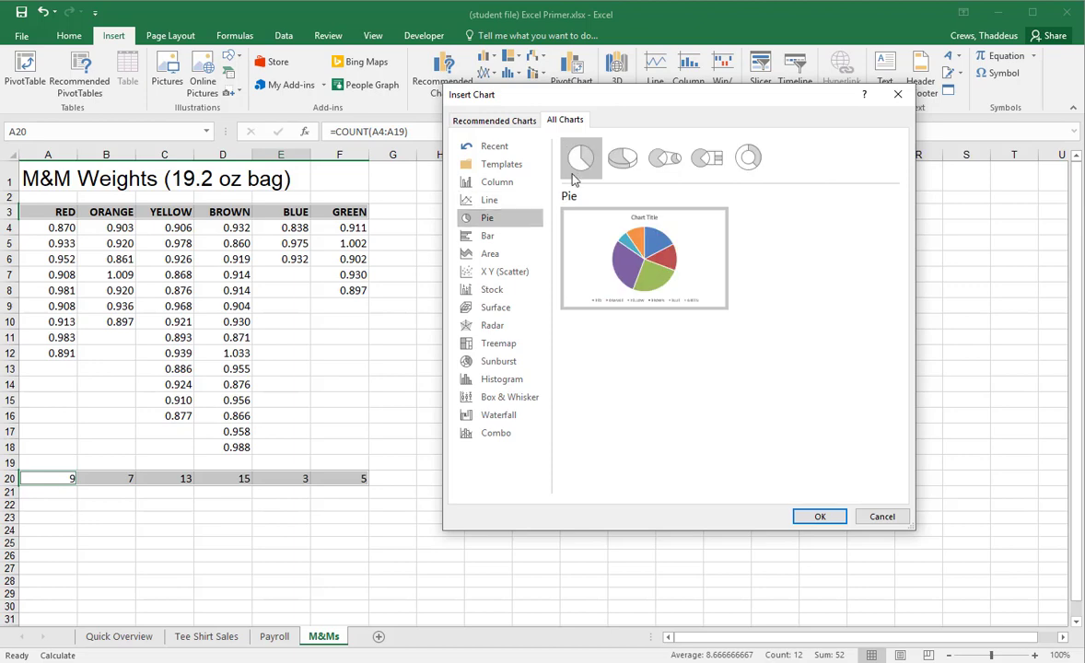
{"action": "left_click", "coordinate": [623, 157]}
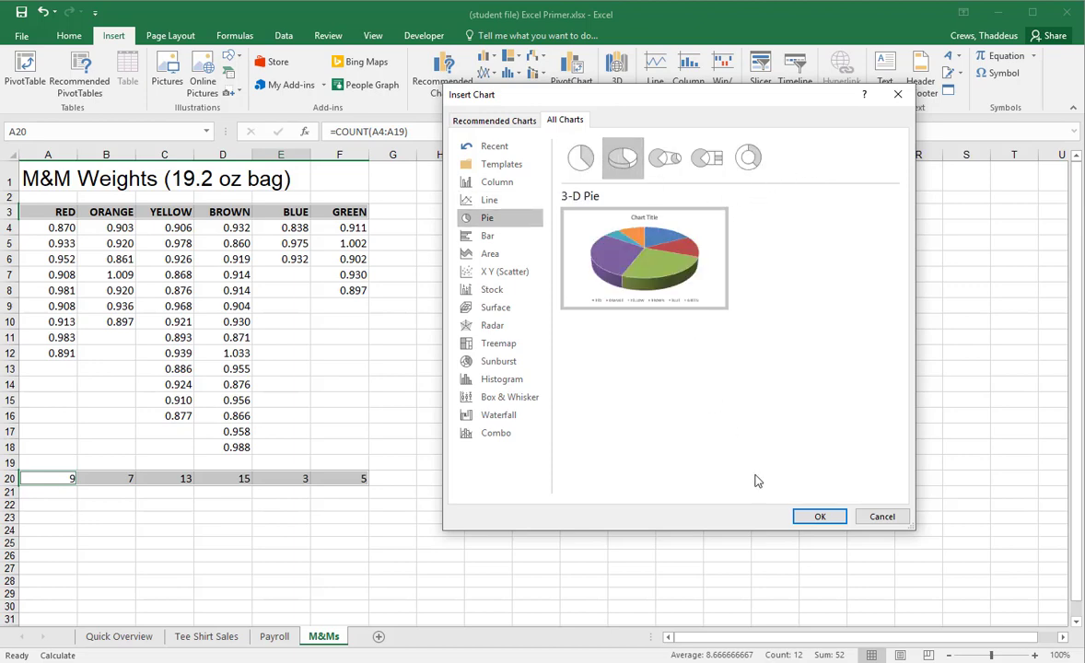
{"action": "left_click", "coordinate": [820, 516]}
{"action": "left_click_drag", "start_coordinate": [659, 310], "coordinate": [766, 259]}
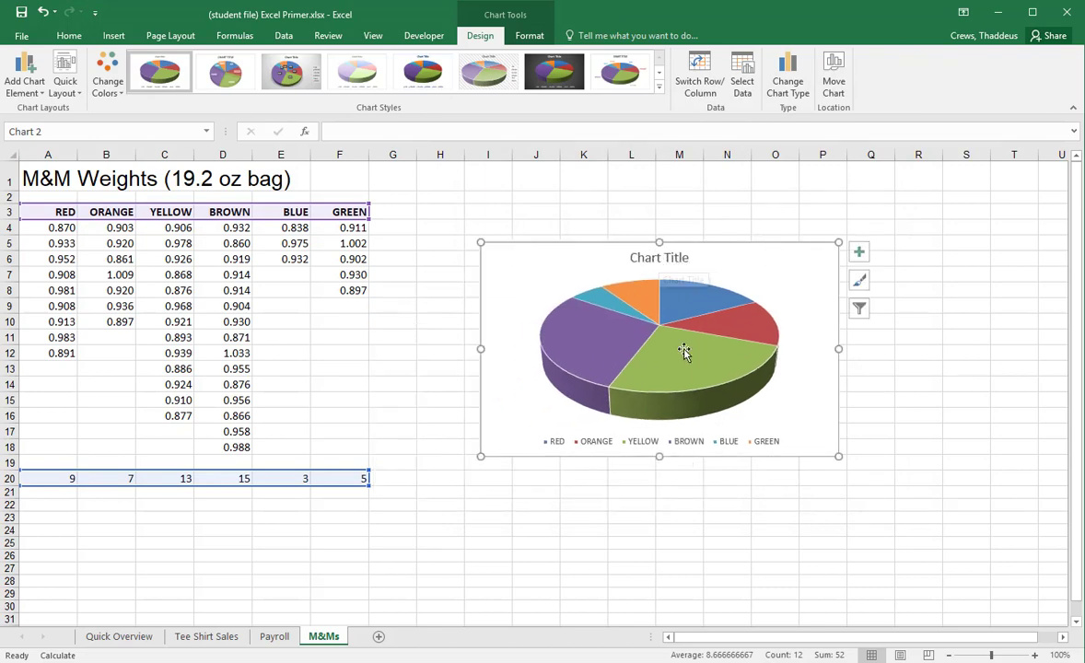
Replace the chart's placeholder title with "M&M Bag Contents Distribution".
{"action": "left_click", "coordinate": [650, 258]}
{"action": "triple_click", "coordinate": [650, 258]}
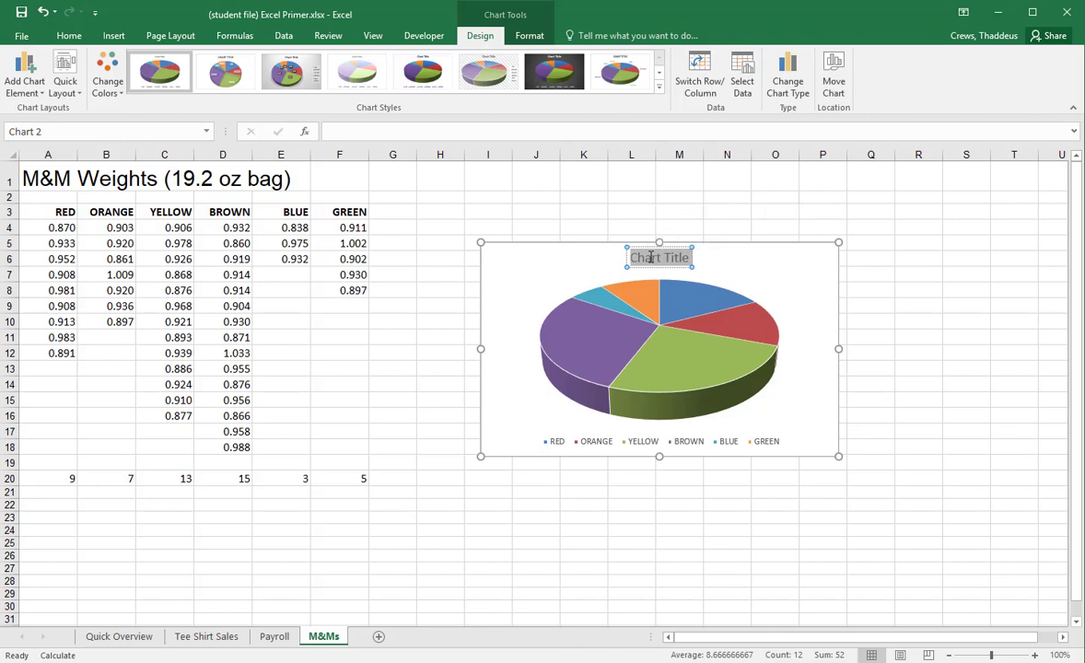
{"action": "type", "text": "M"}
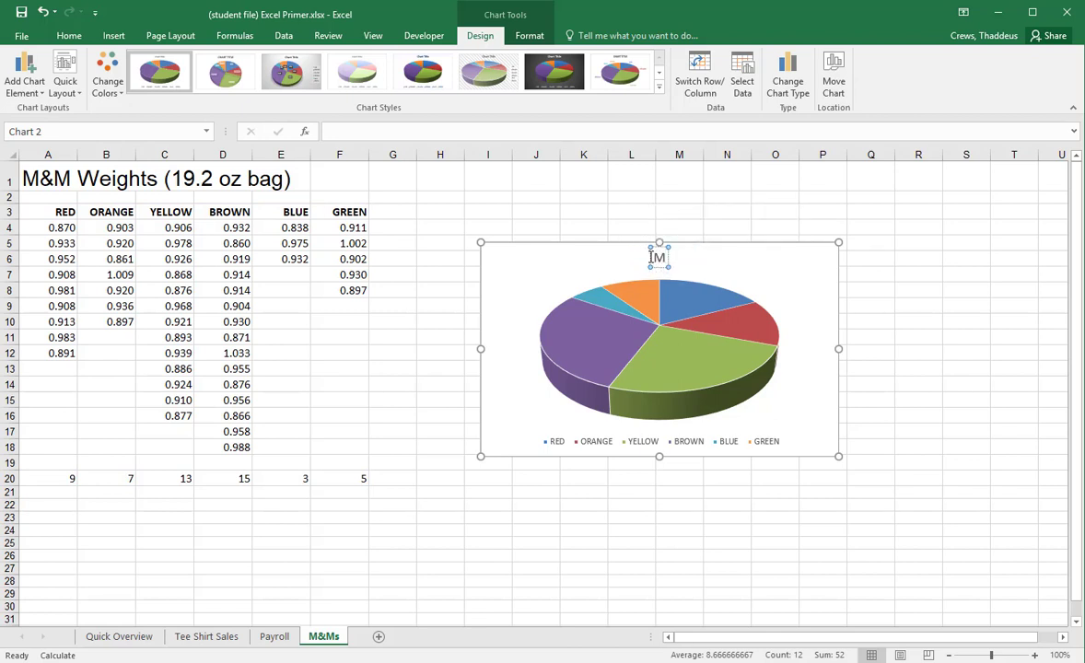
{"action": "type", "text": "&M Distr"}
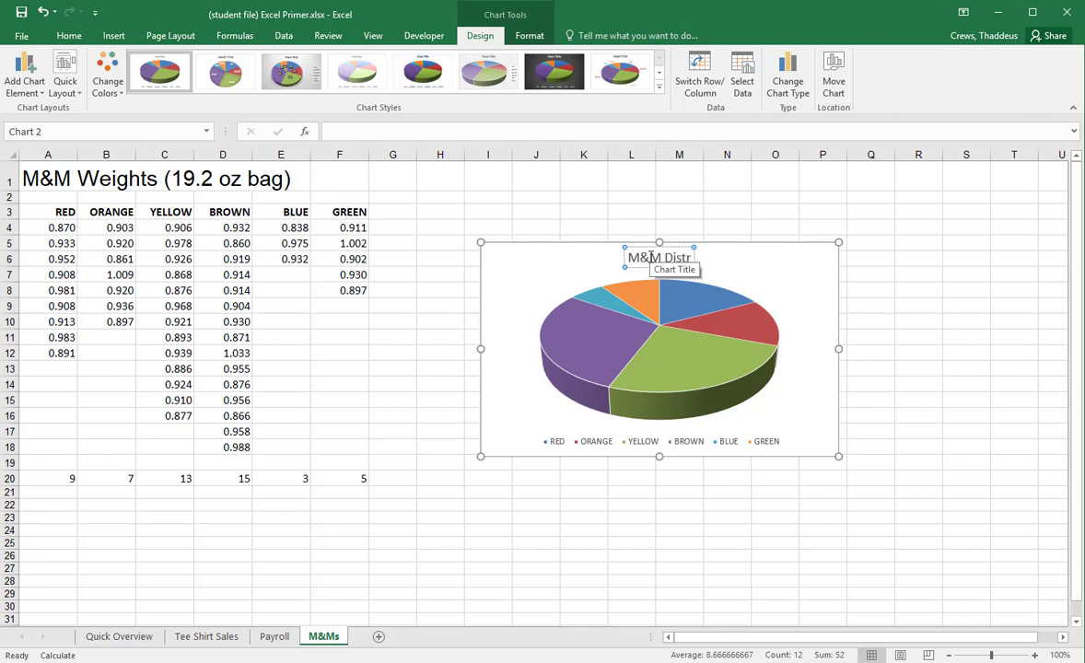
{"action": "type", "text": "ibution"}
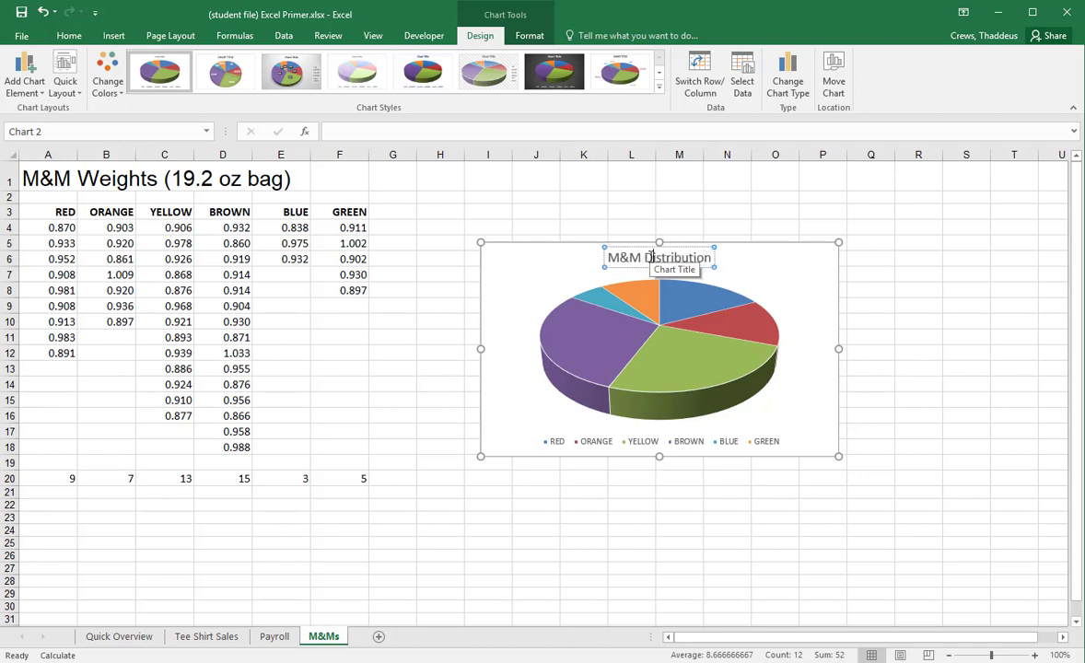
{"action": "left_click", "coordinate": [651, 258]}
{"action": "type", "text": "Bag Contents"}
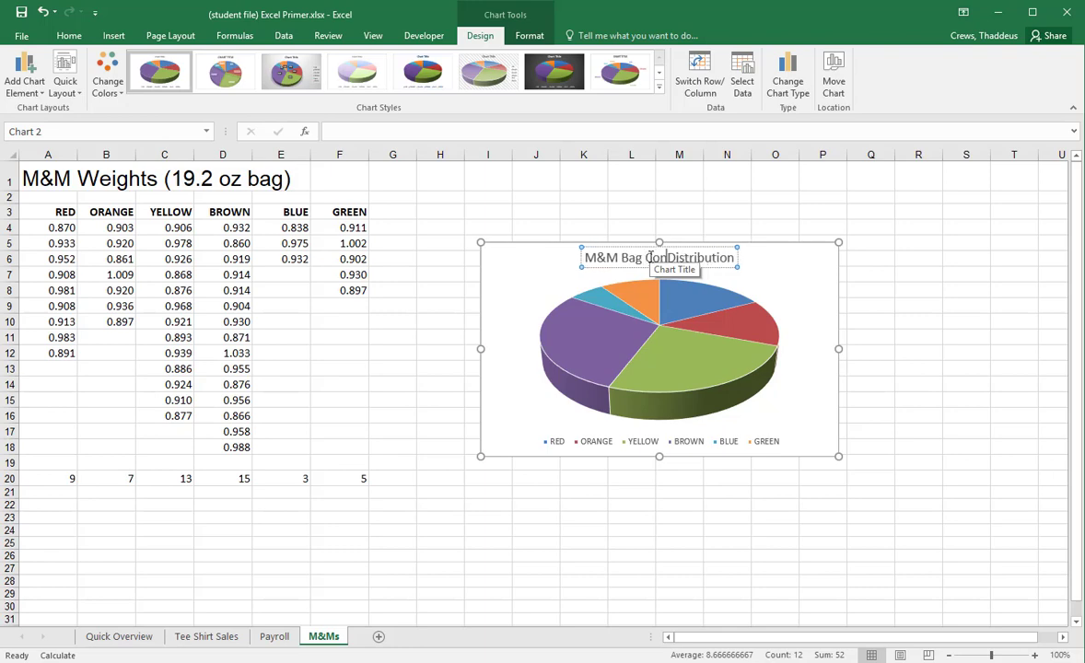
{"action": "left_click", "coordinate": [870, 322]}
Enlarge the 3-D pie chart to span about columns G to T and rows 1 to 30.
{"action": "left_click", "coordinate": [829, 440]}
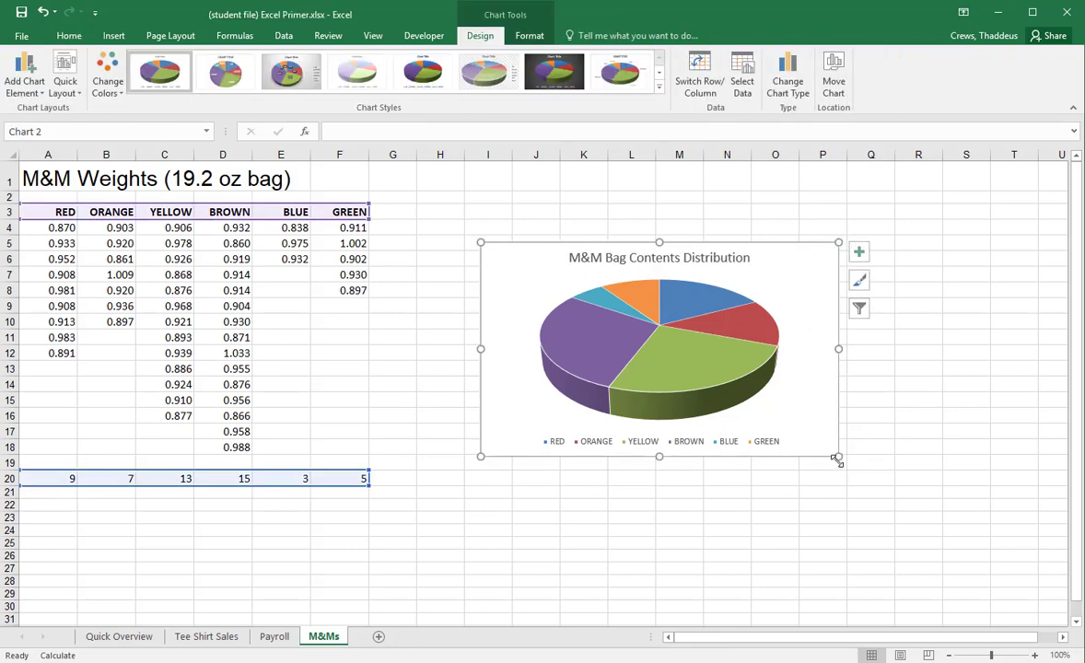
{"action": "left_click_drag", "start_coordinate": [837, 457], "coordinate": [979, 599]}
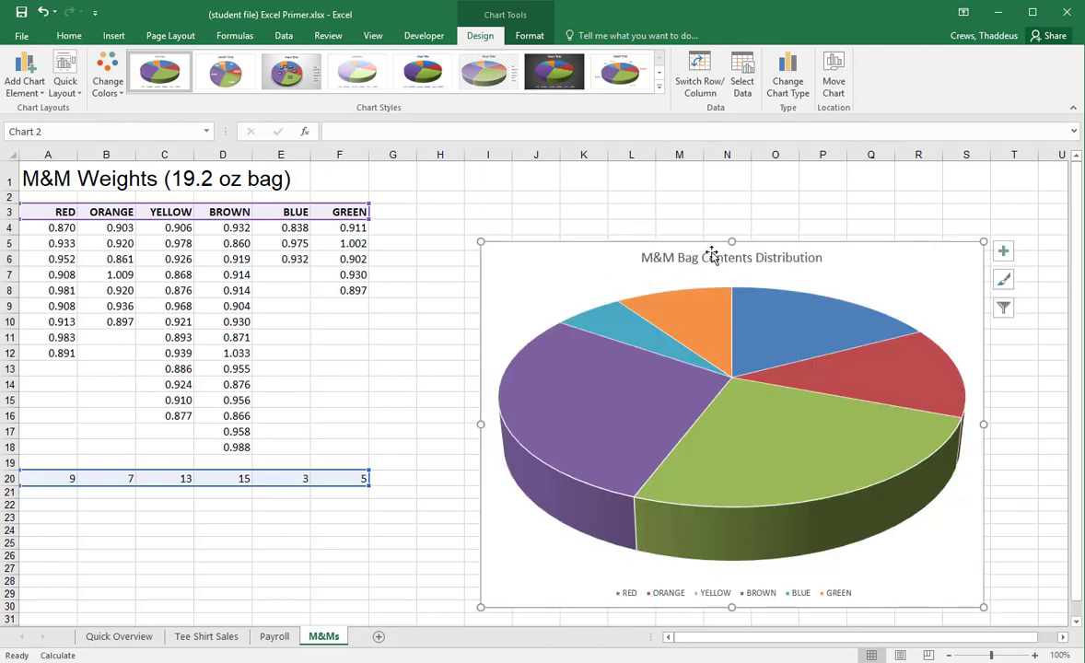
{"action": "left_click_drag", "start_coordinate": [732, 241], "coordinate": [732, 178]}
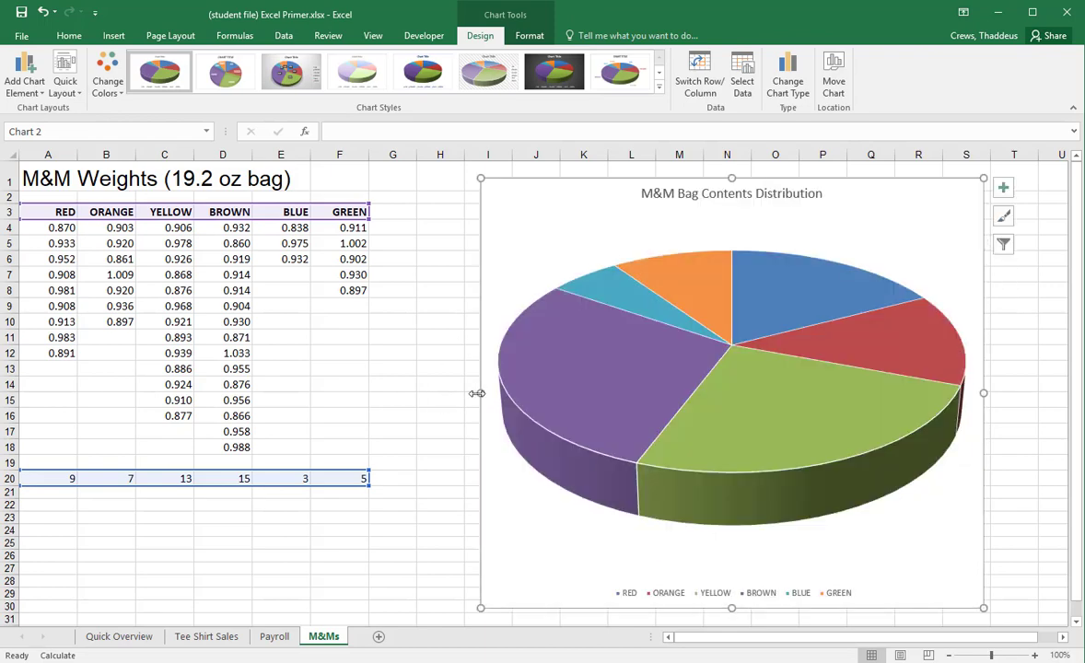
{"action": "left_click_drag", "start_coordinate": [438, 394], "coordinate": [388, 393]}
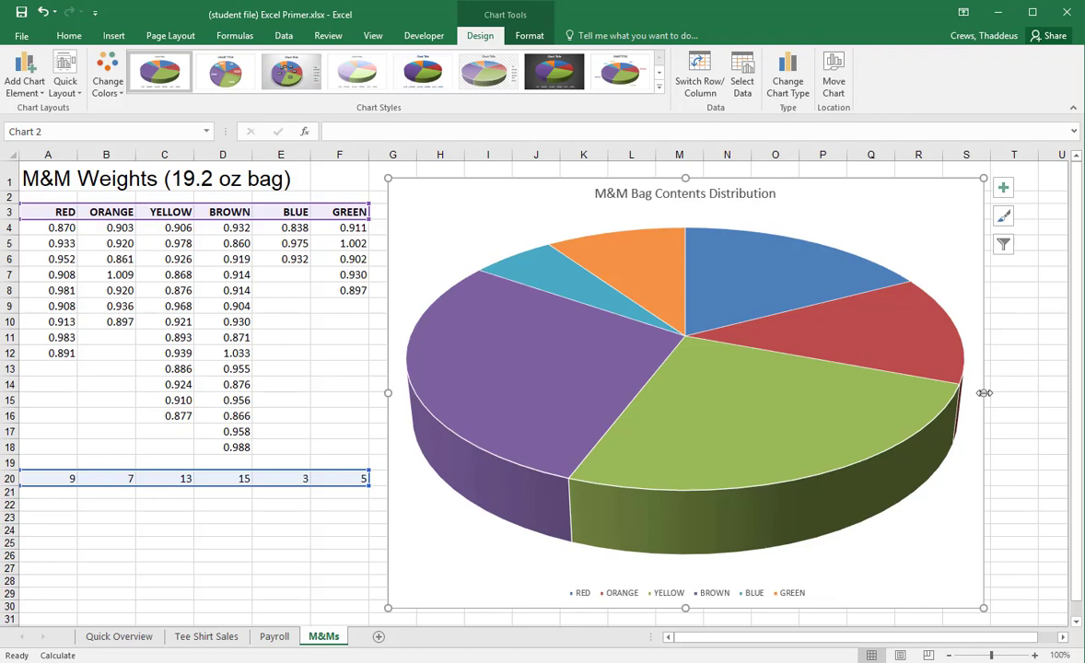
{"action": "left_click_drag", "start_coordinate": [984, 394], "coordinate": [1012, 393]}
{"action": "left_click", "coordinate": [429, 214]}
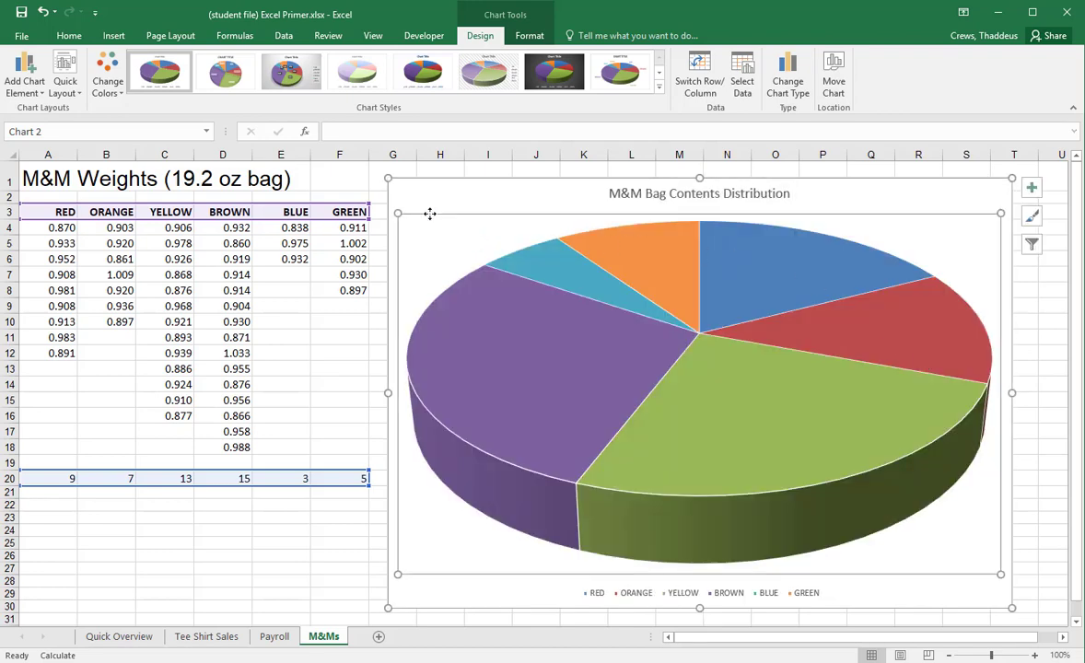
Set the whole chart title's font size to 28 and close the formatting pane.
{"action": "double_click", "coordinate": [677, 193]}
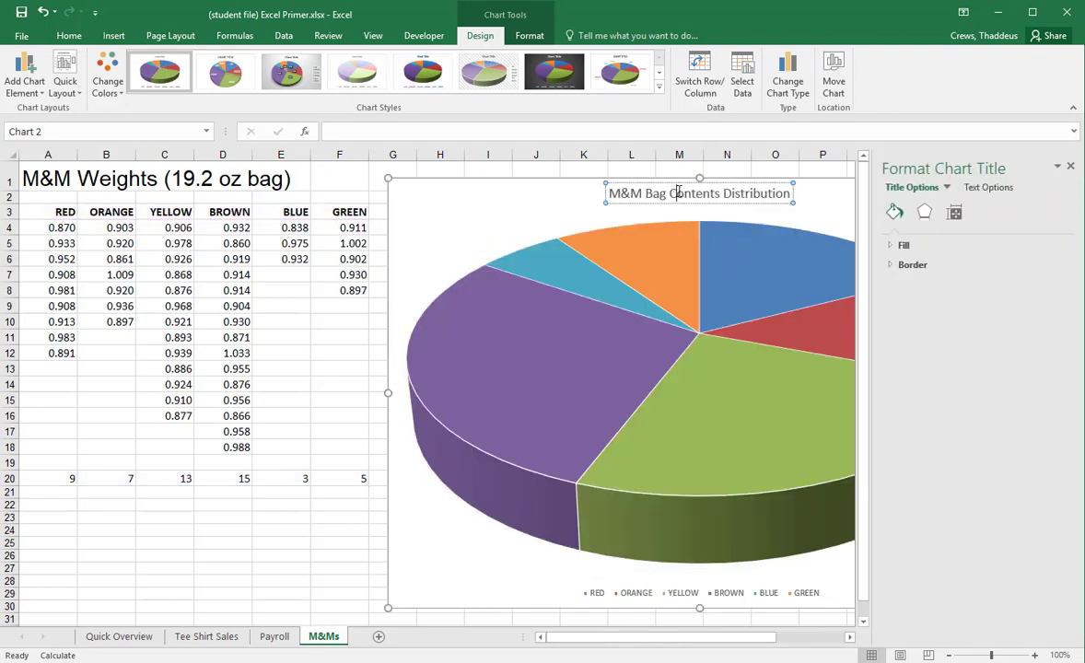
{"action": "triple_click", "coordinate": [678, 192]}
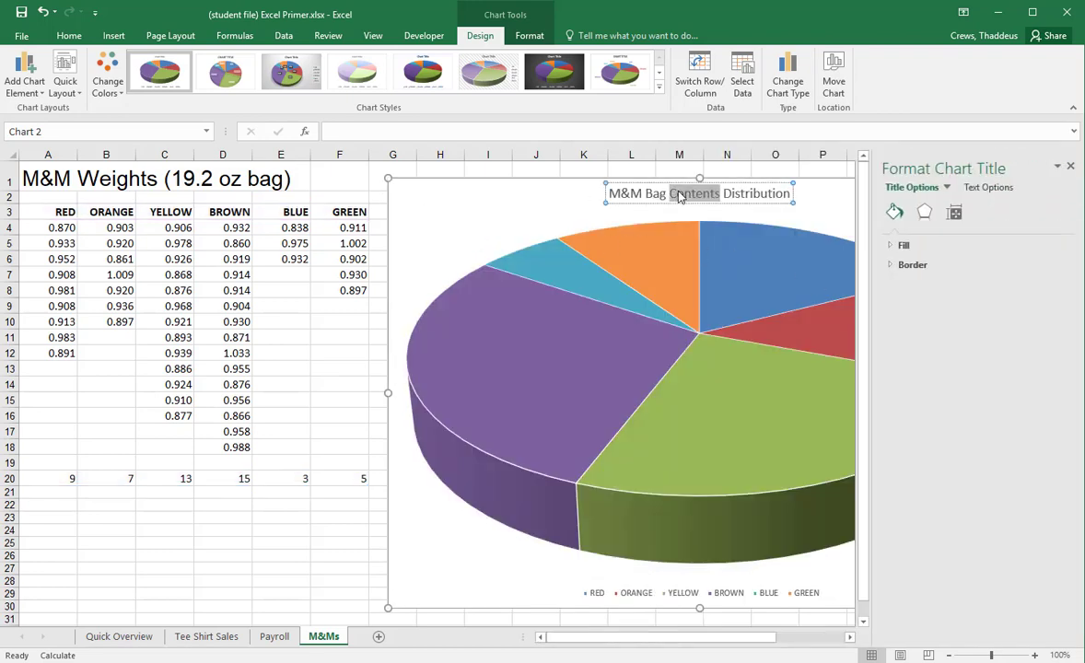
{"action": "left_click", "coordinate": [69, 35]}
{"action": "left_click", "coordinate": [230, 61]}
{"action": "left_click", "coordinate": [230, 61]}
{"action": "left_click", "coordinate": [231, 61]}
{"action": "left_click", "coordinate": [231, 61]}
{"action": "left_click", "coordinate": [230, 60]}
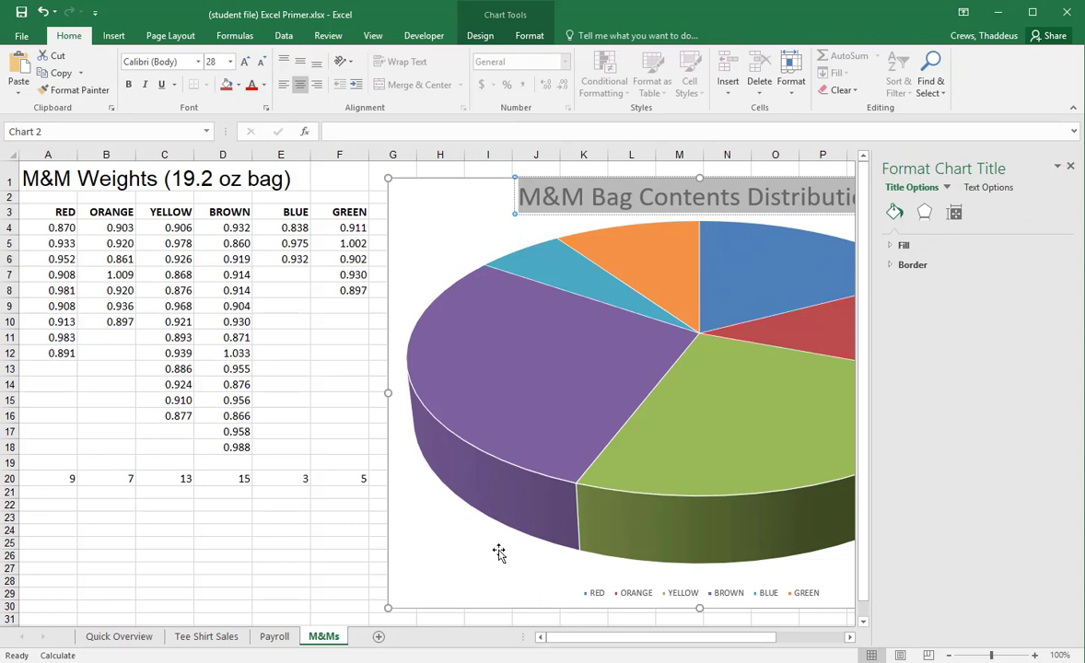
{"action": "left_click", "coordinate": [343, 593]}
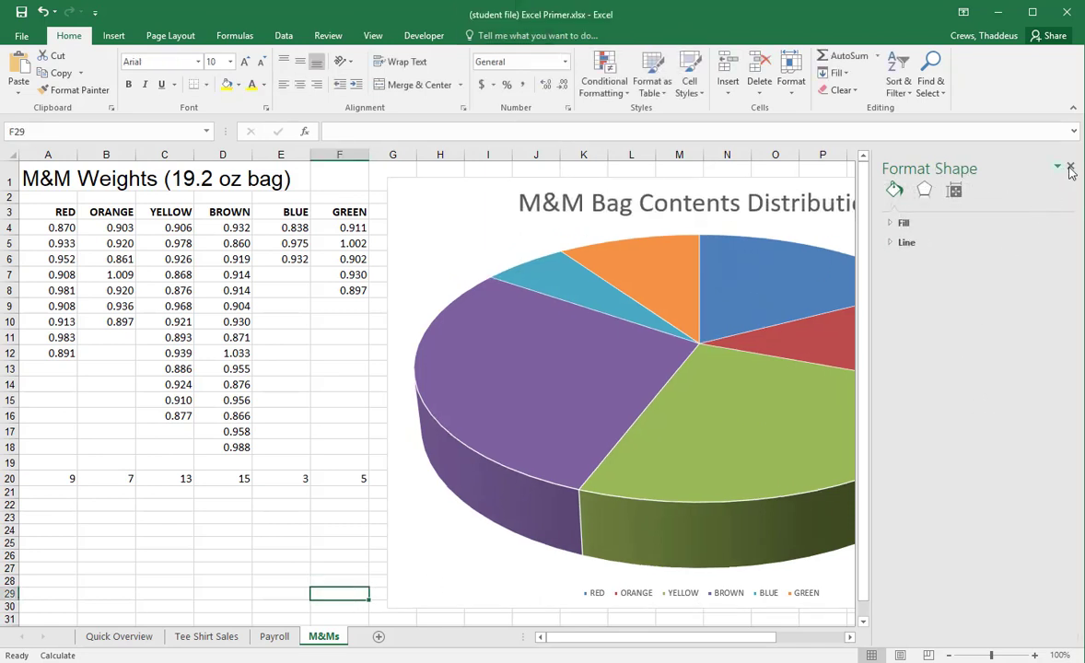
{"action": "left_click", "coordinate": [1071, 168]}
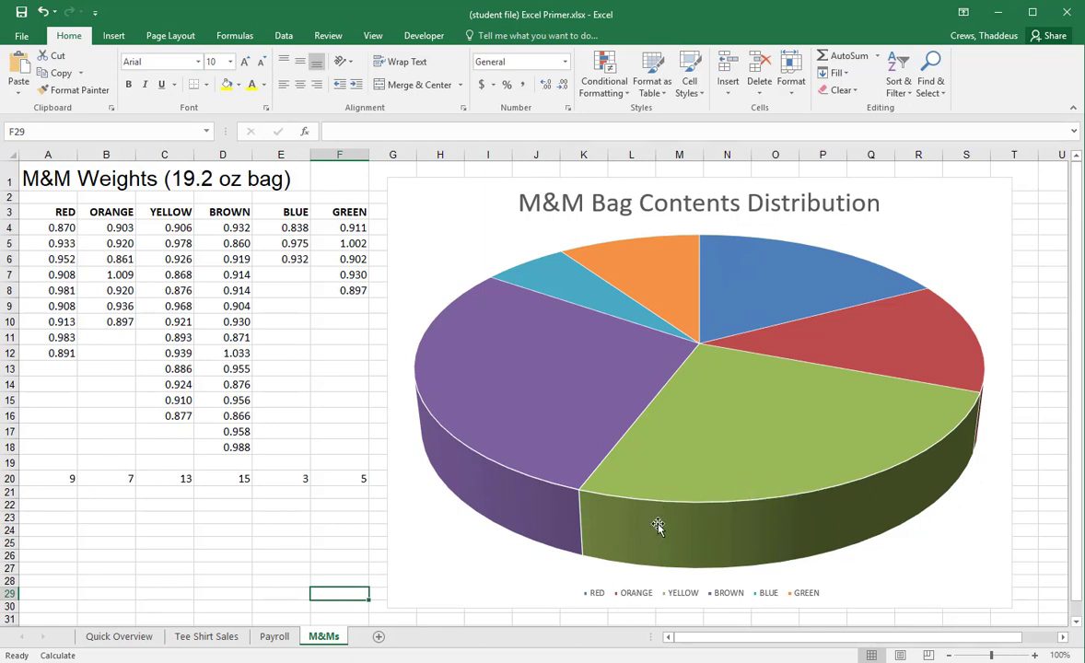
Shrink the 3-D pie chart to span about columns H to Q and rows 2 to 25.
{"action": "left_click", "coordinate": [592, 597]}
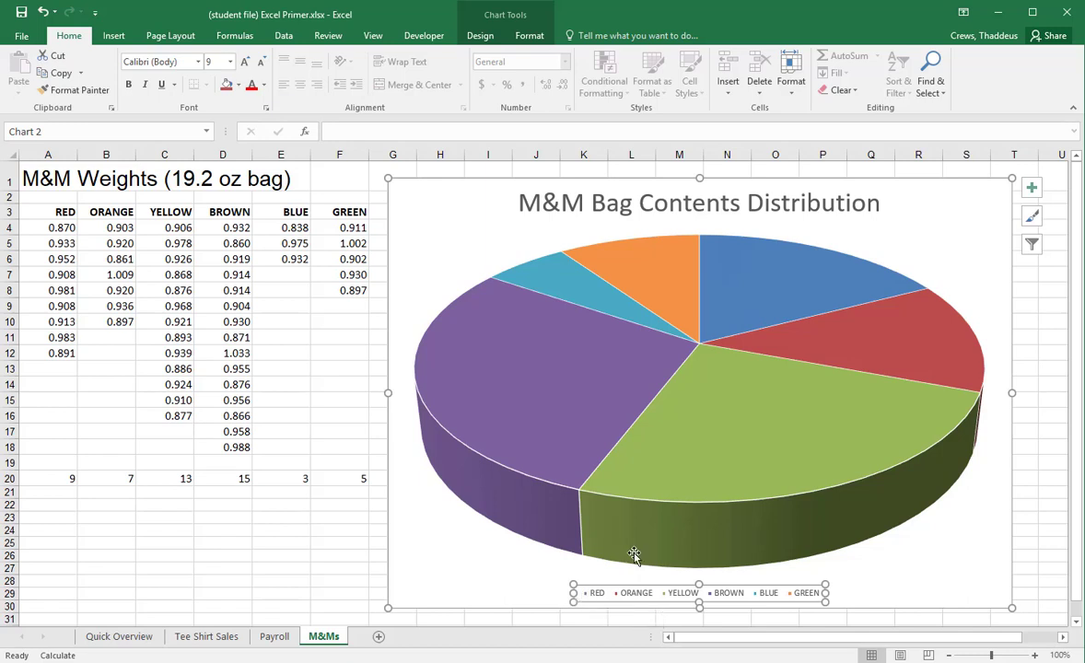
{"action": "left_click", "coordinate": [757, 299]}
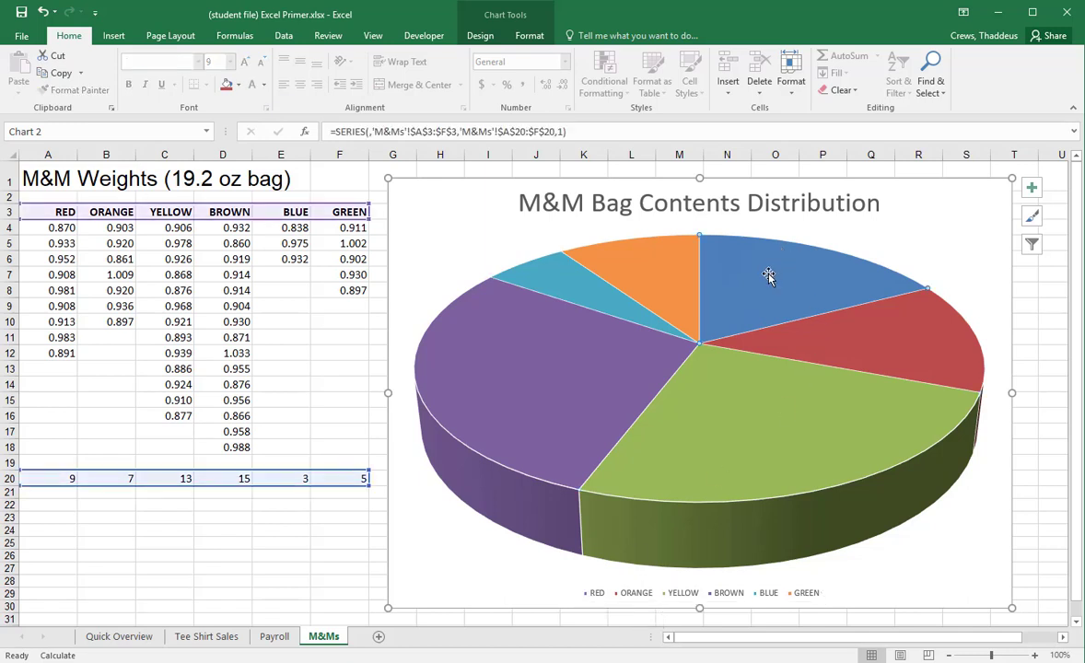
{"action": "left_click", "coordinate": [557, 375]}
{"action": "left_click_drag", "start_coordinate": [386, 178], "coordinate": [449, 206]}
Reduce the chart title's font size so it suits the smaller chart.
{"action": "triple_click", "coordinate": [616, 218]}
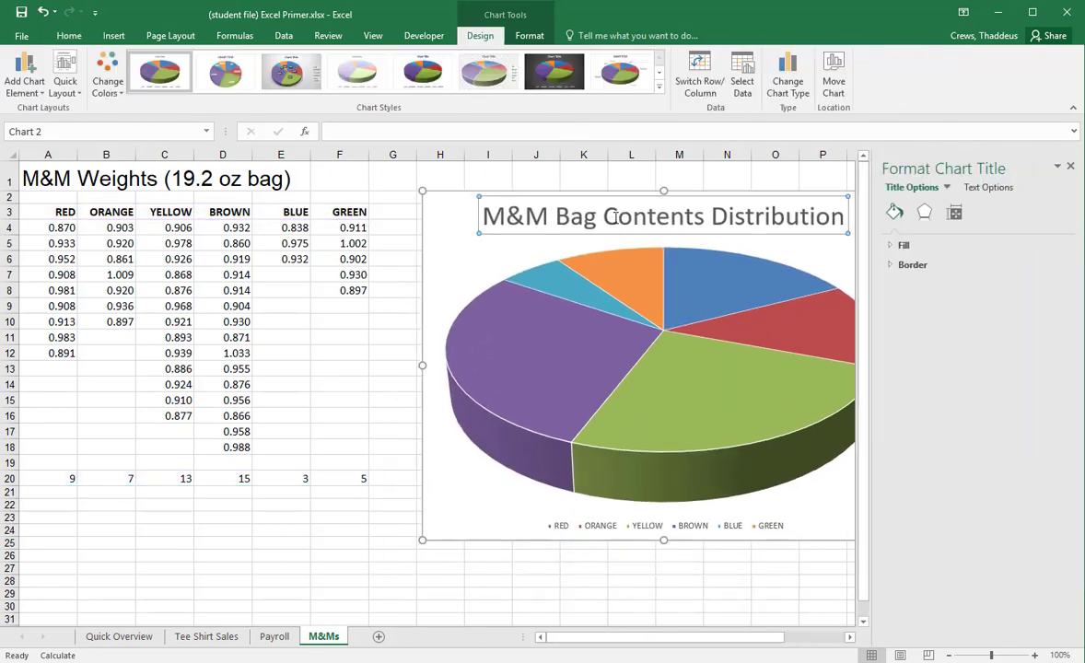
{"action": "left_click", "coordinate": [70, 35]}
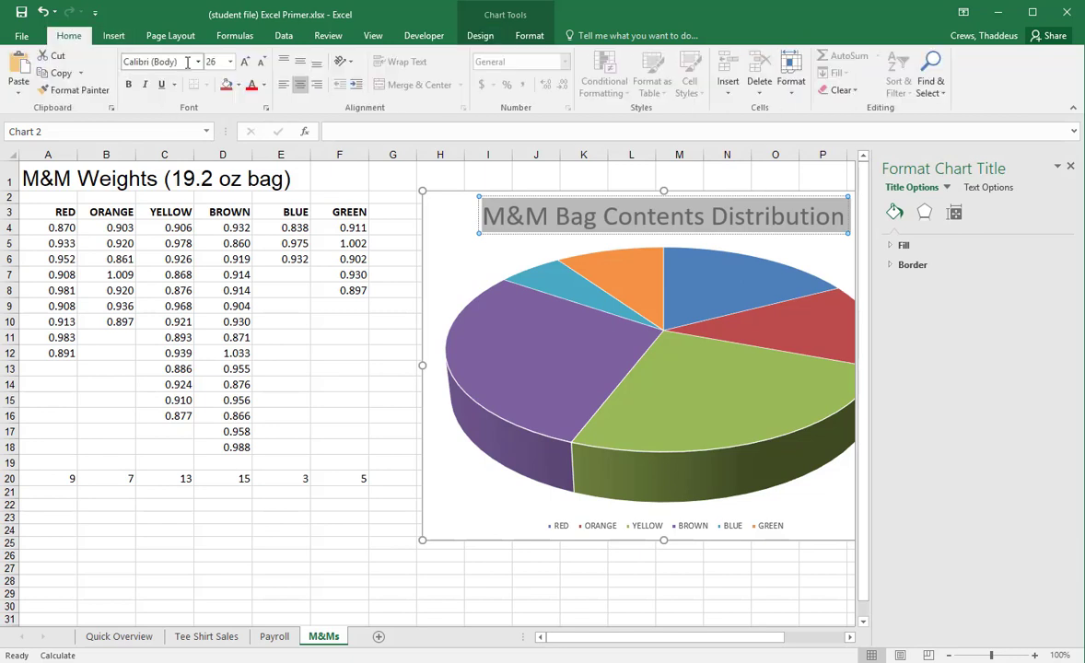
{"action": "left_click", "coordinate": [261, 65]}
{"action": "left_click", "coordinate": [261, 66]}
{"action": "left_click", "coordinate": [461, 221]}
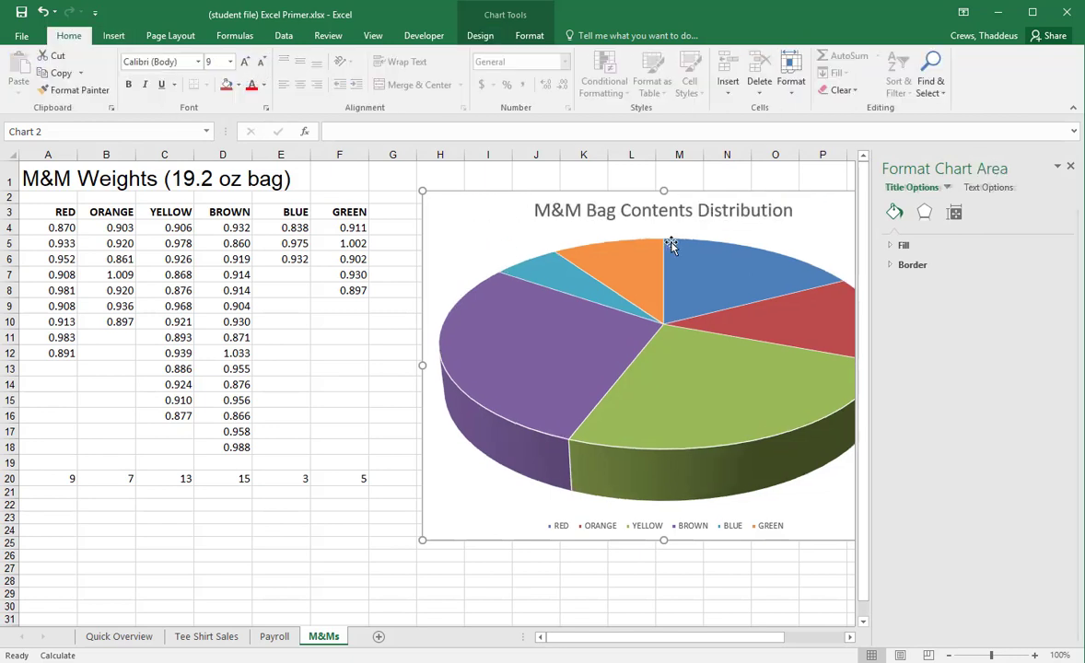
Close the formatting pane and fill the pie chart's RED slice with the standard red color.
{"action": "left_click", "coordinate": [1071, 166]}
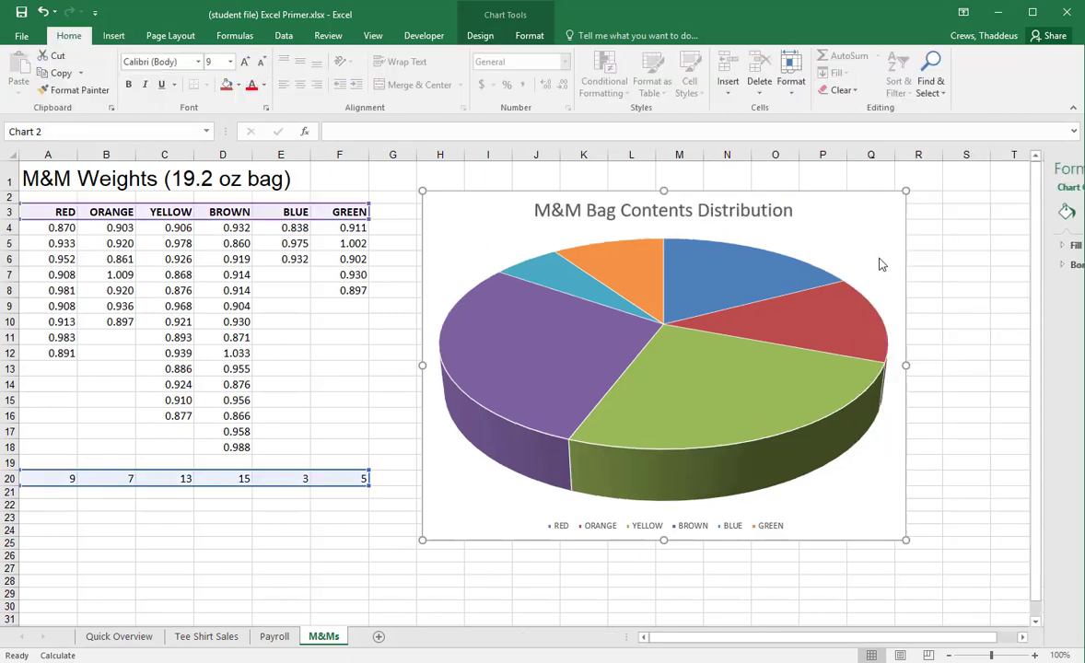
{"action": "left_click", "coordinate": [724, 354]}
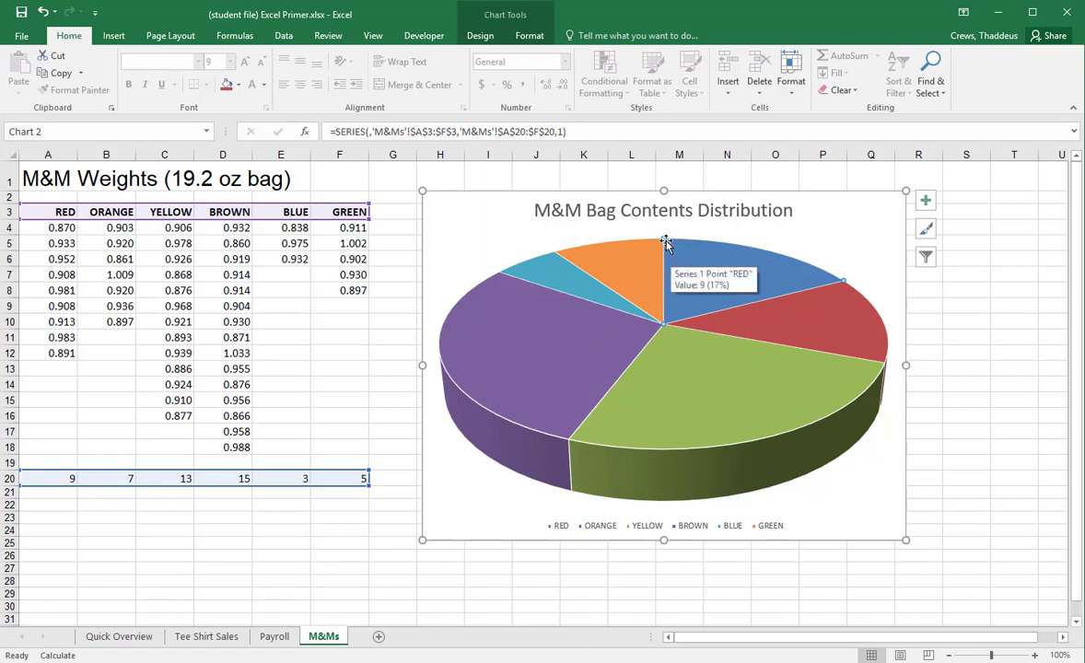
{"action": "right_click", "coordinate": [728, 278]}
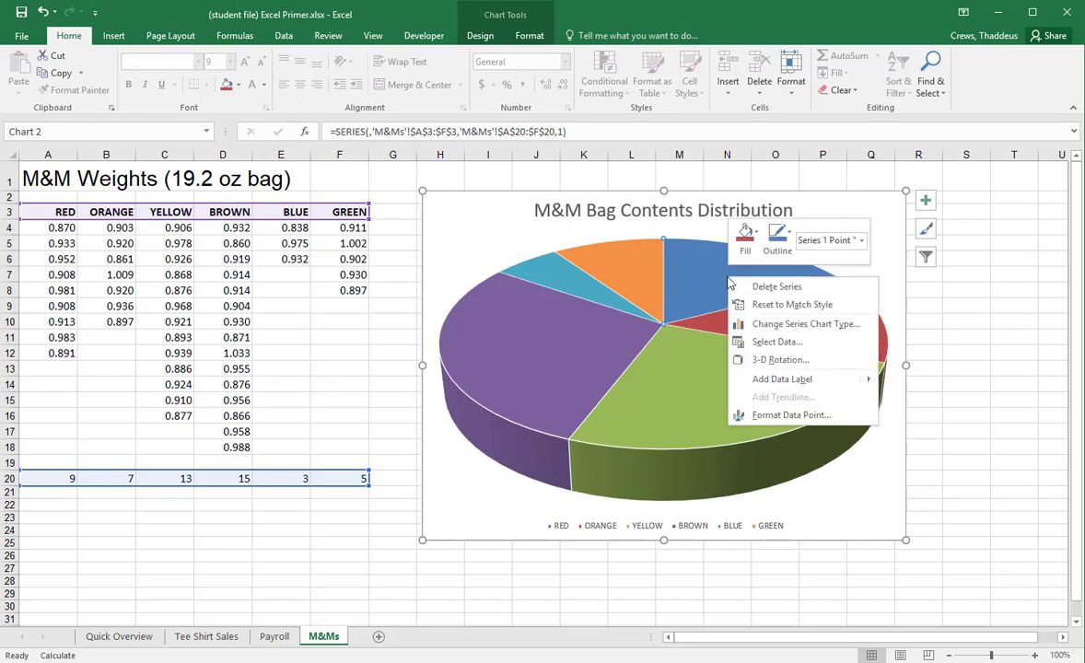
{"action": "left_click", "coordinate": [745, 237]}
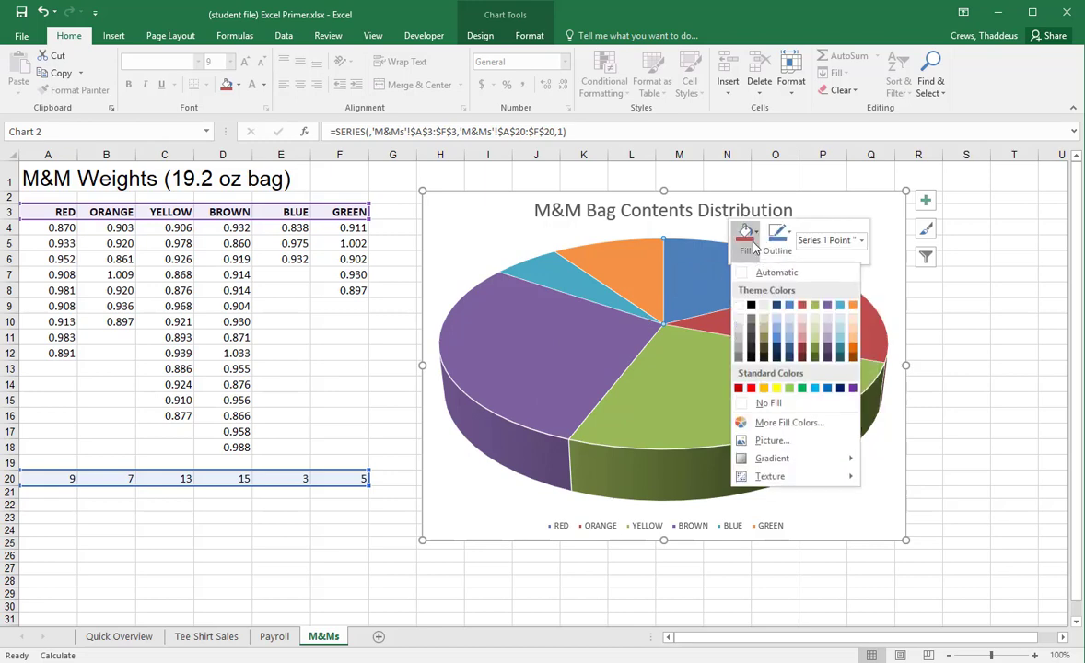
{"action": "left_click", "coordinate": [751, 390]}
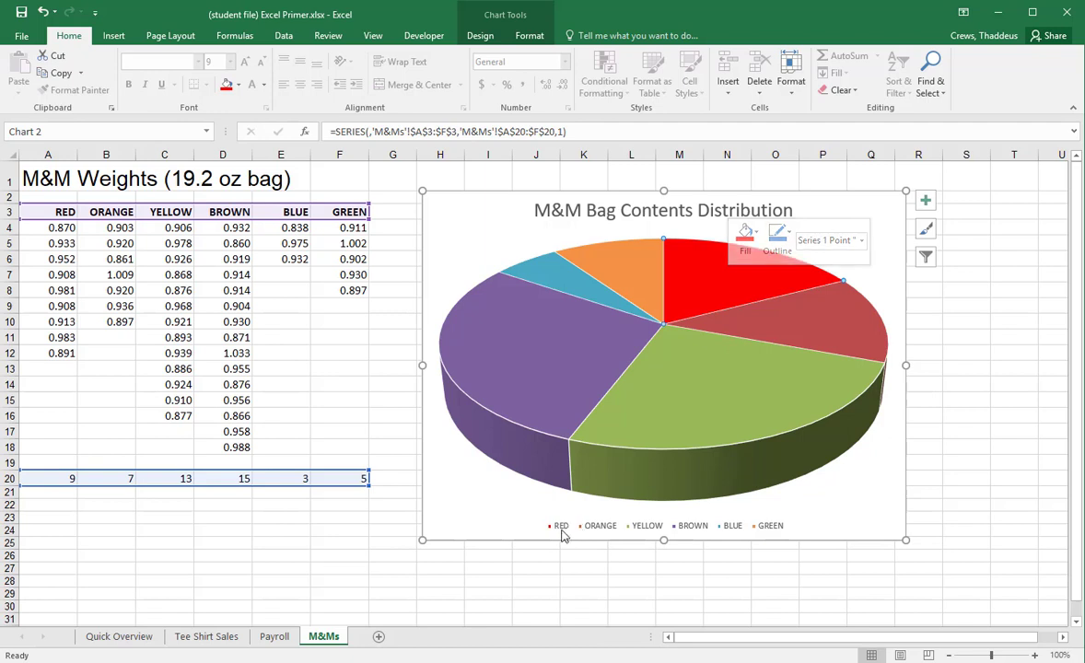
Fill the pie's ORANGE slice with the base orange theme color and the YELLOW slice with standard yellow.
{"action": "left_click", "coordinate": [803, 329]}
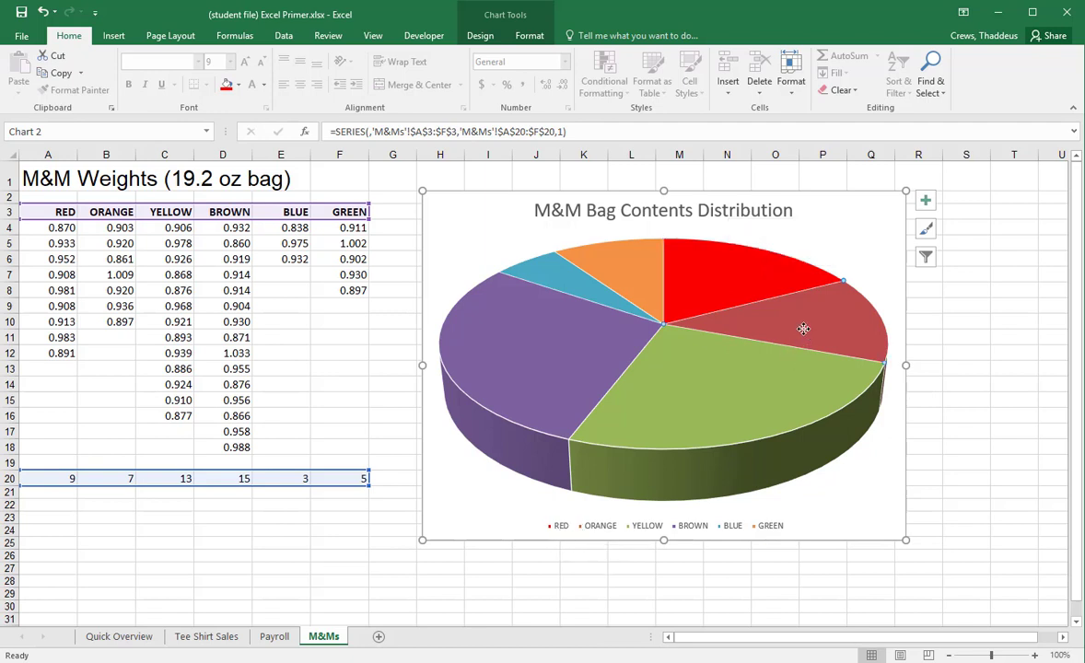
{"action": "right_click", "coordinate": [804, 332]}
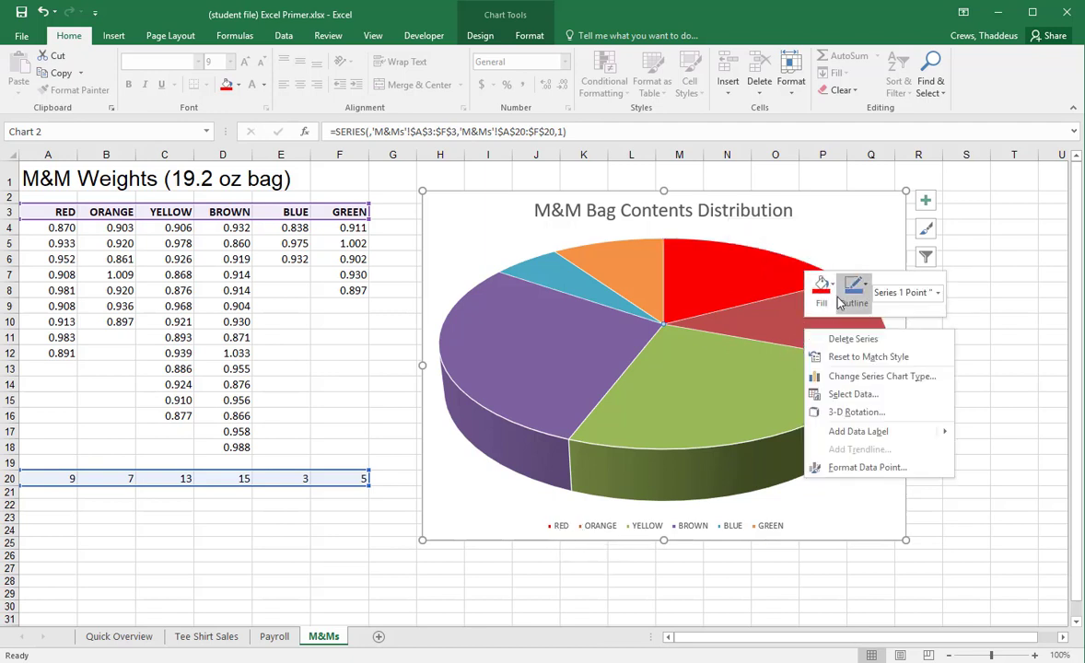
{"action": "left_click", "coordinate": [821, 288]}
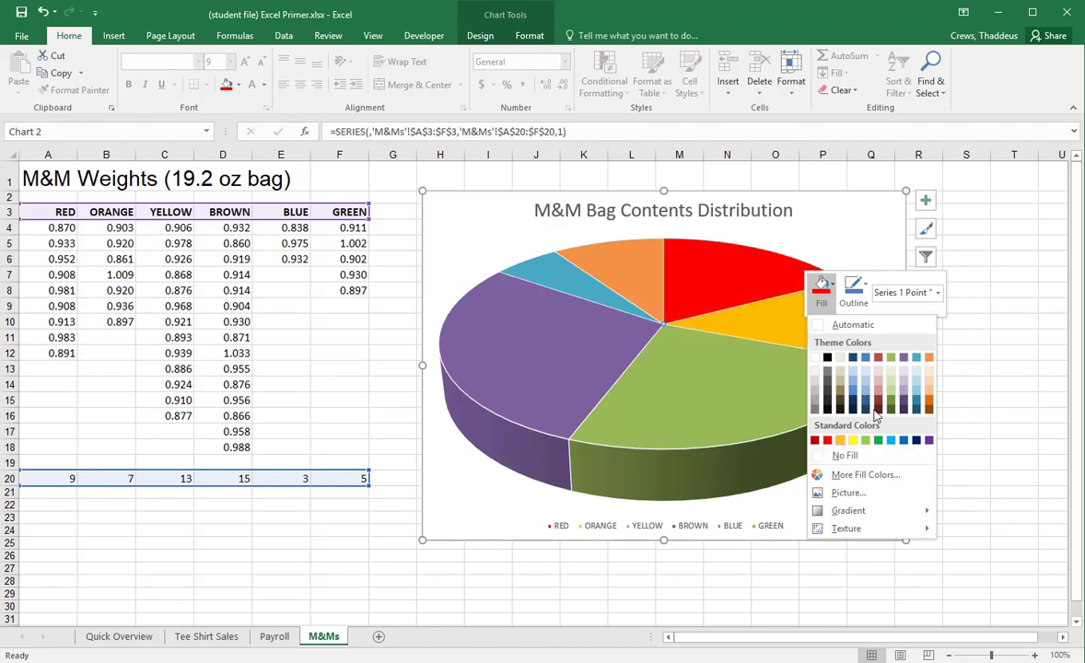
{"action": "left_click", "coordinate": [928, 358]}
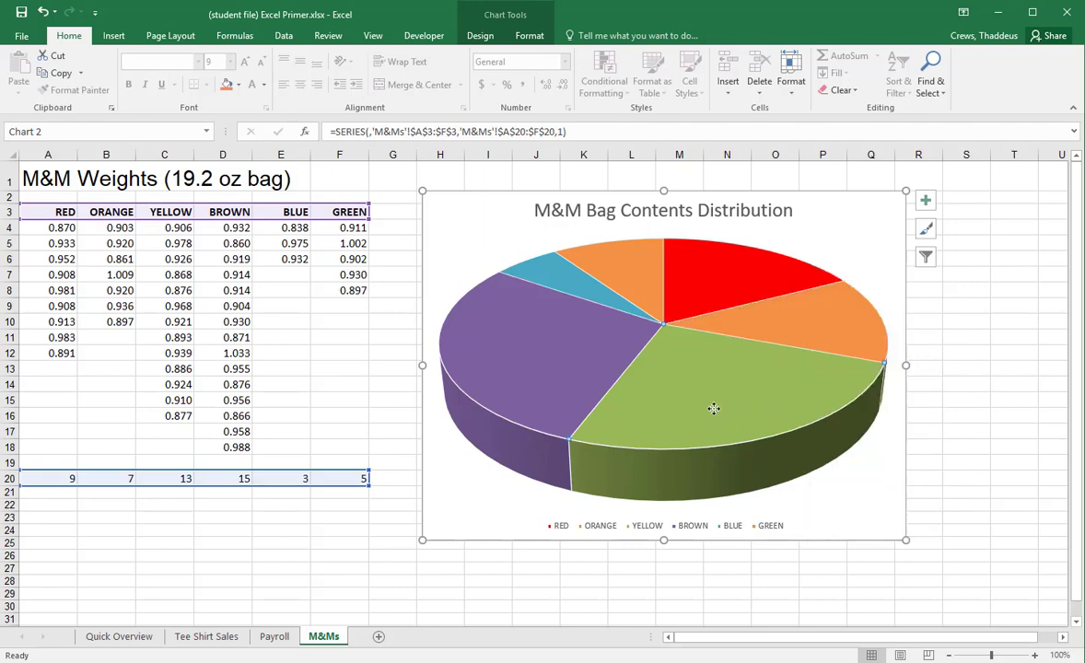
{"action": "right_click", "coordinate": [715, 411]}
{"action": "left_click", "coordinate": [734, 367]}
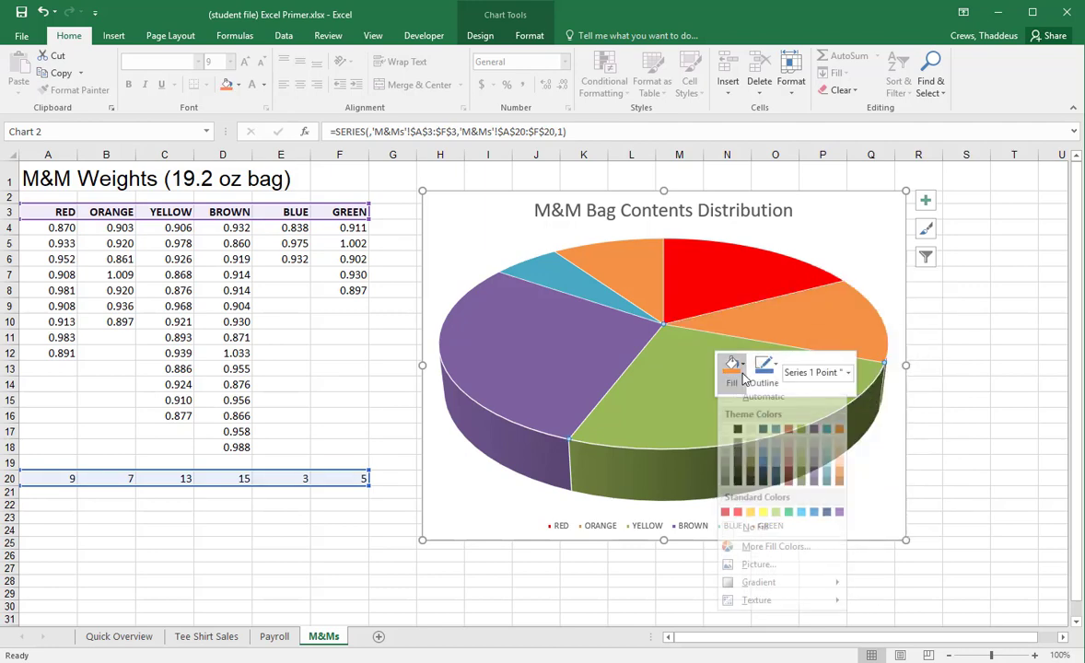
{"action": "left_click", "coordinate": [763, 512]}
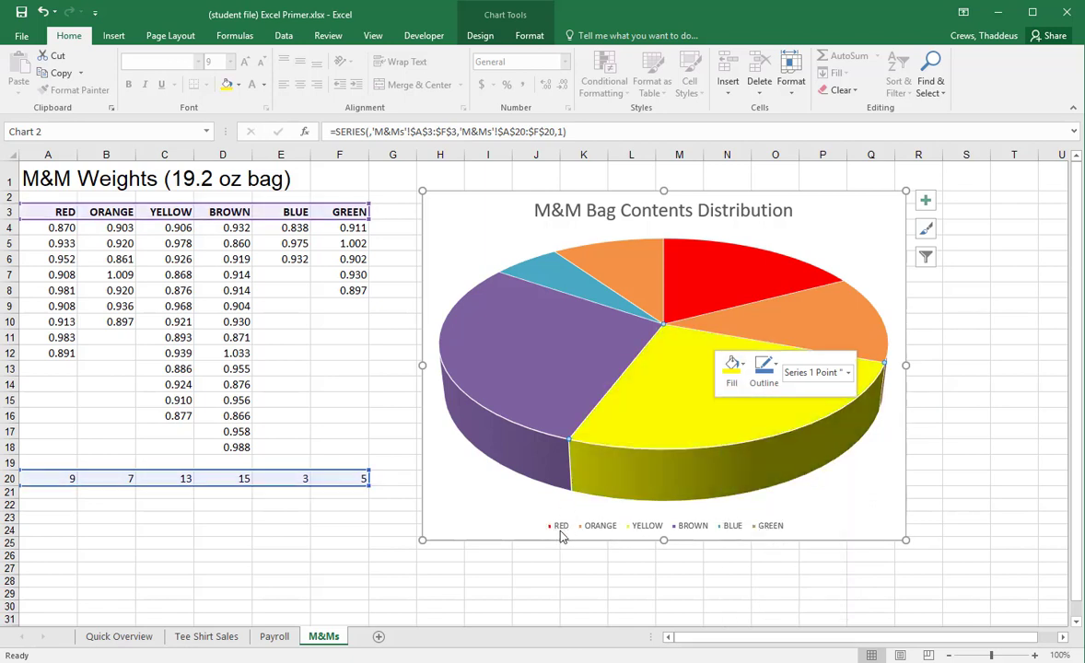
Fill the pie's BROWN slice with the darkest shade of the orange theme color and the BLUE slice with standard blue.
{"action": "right_click", "coordinate": [514, 366]}
{"action": "left_click", "coordinate": [546, 328]}
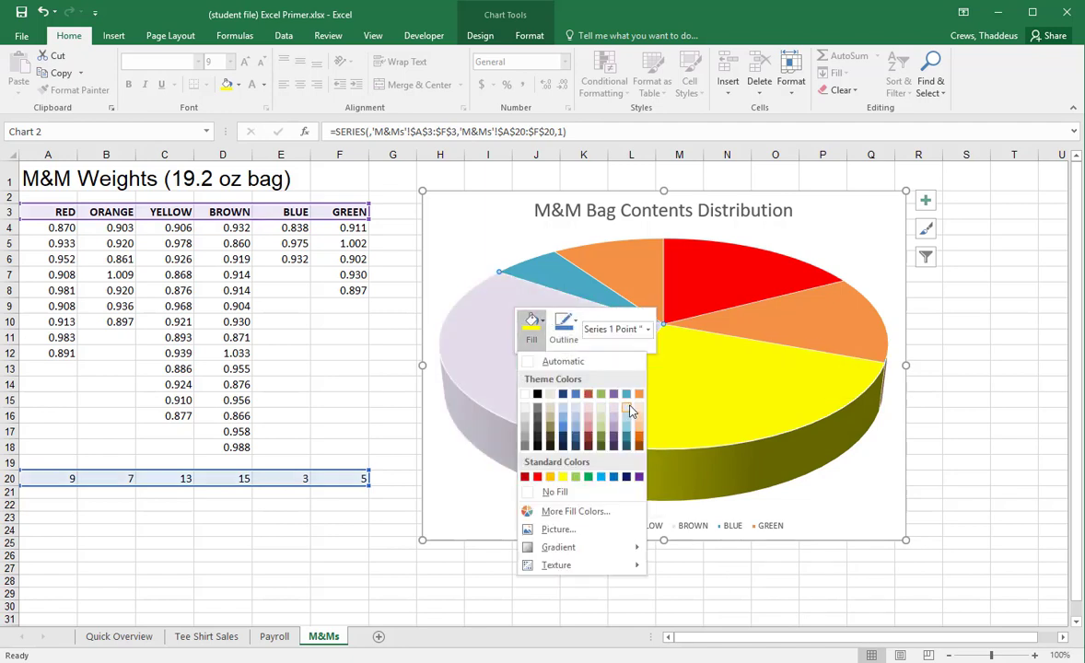
{"action": "left_click", "coordinate": [641, 450]}
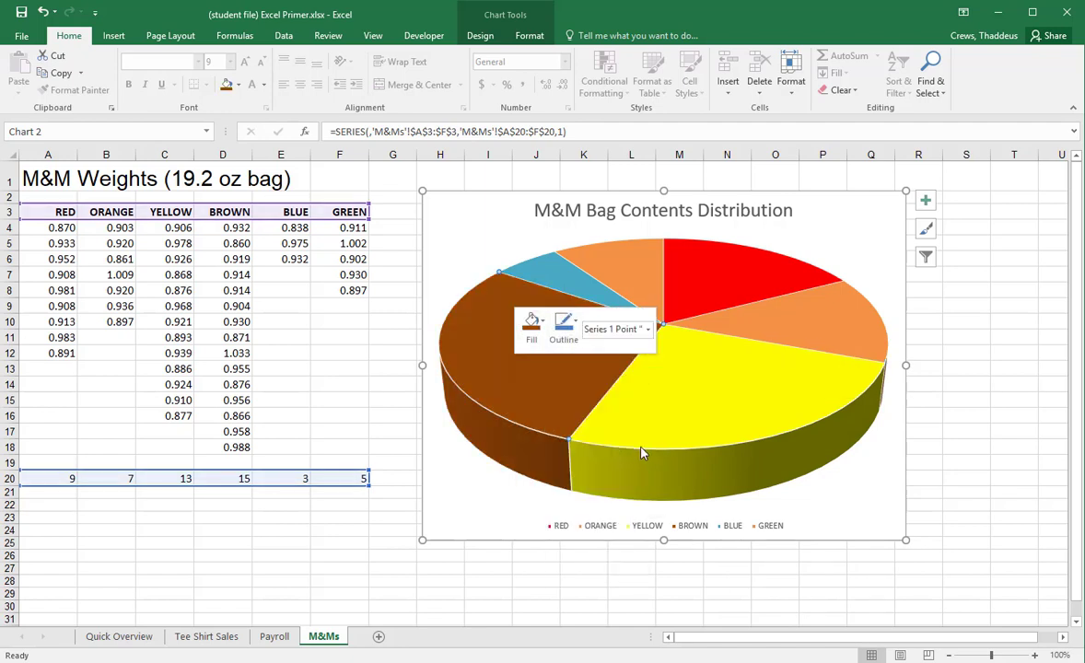
{"action": "right_click", "coordinate": [541, 274]}
{"action": "left_click", "coordinate": [560, 232]}
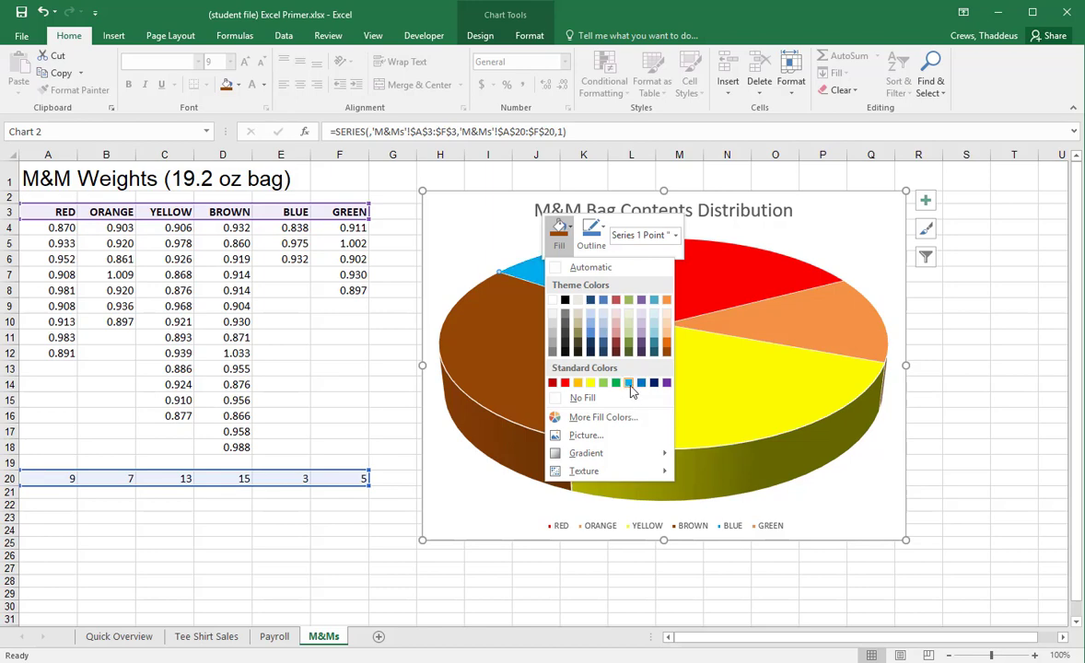
{"action": "left_click", "coordinate": [642, 382]}
Fill the pie's GREEN slice with standard light green and deselect the chart.
{"action": "right_click", "coordinate": [631, 274]}
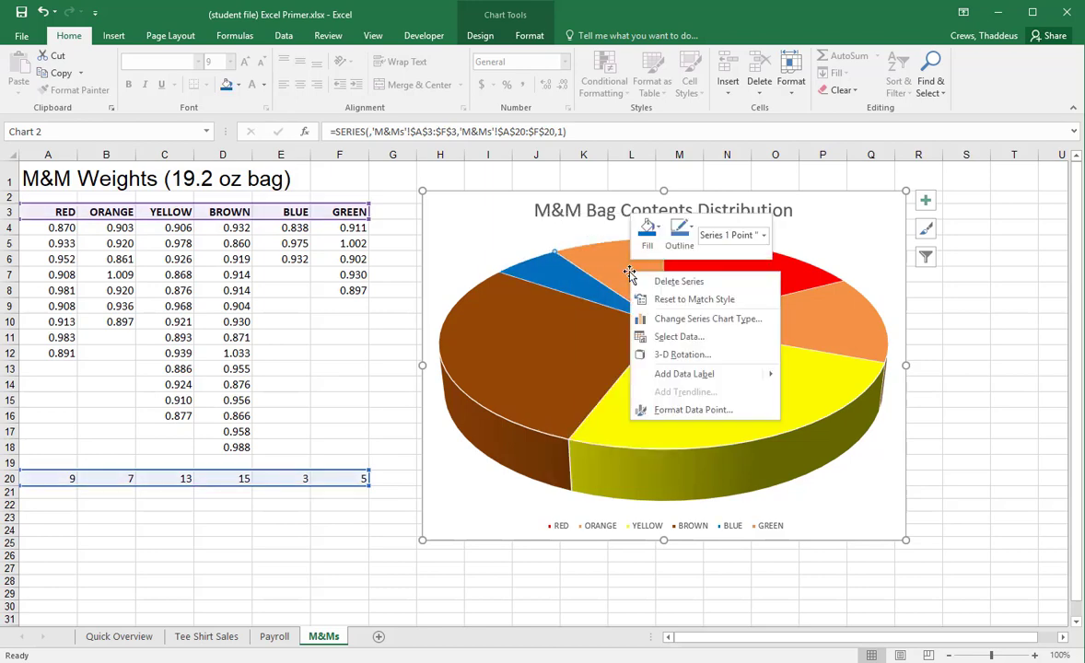
{"action": "left_click", "coordinate": [651, 233]}
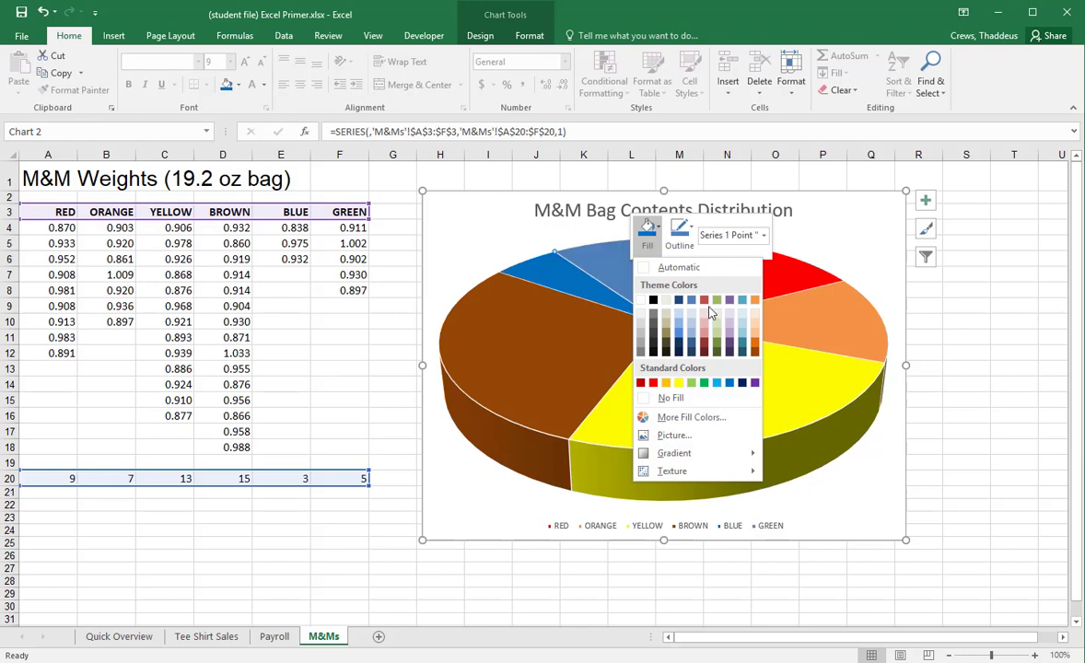
{"action": "left_click", "coordinate": [693, 385]}
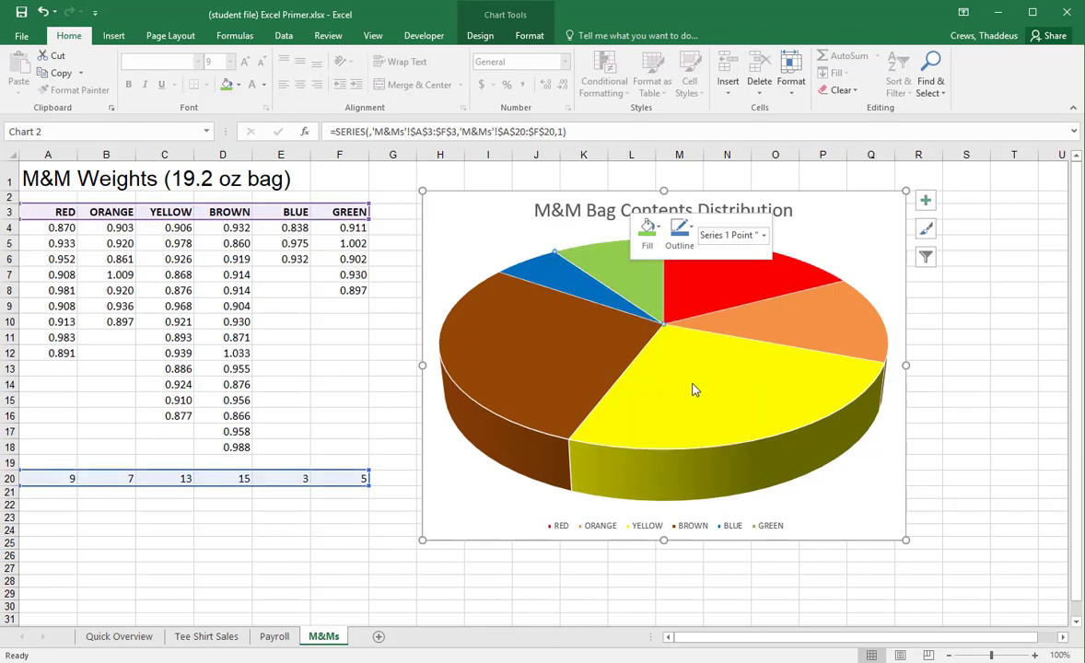
{"action": "left_click", "coordinate": [959, 442]}
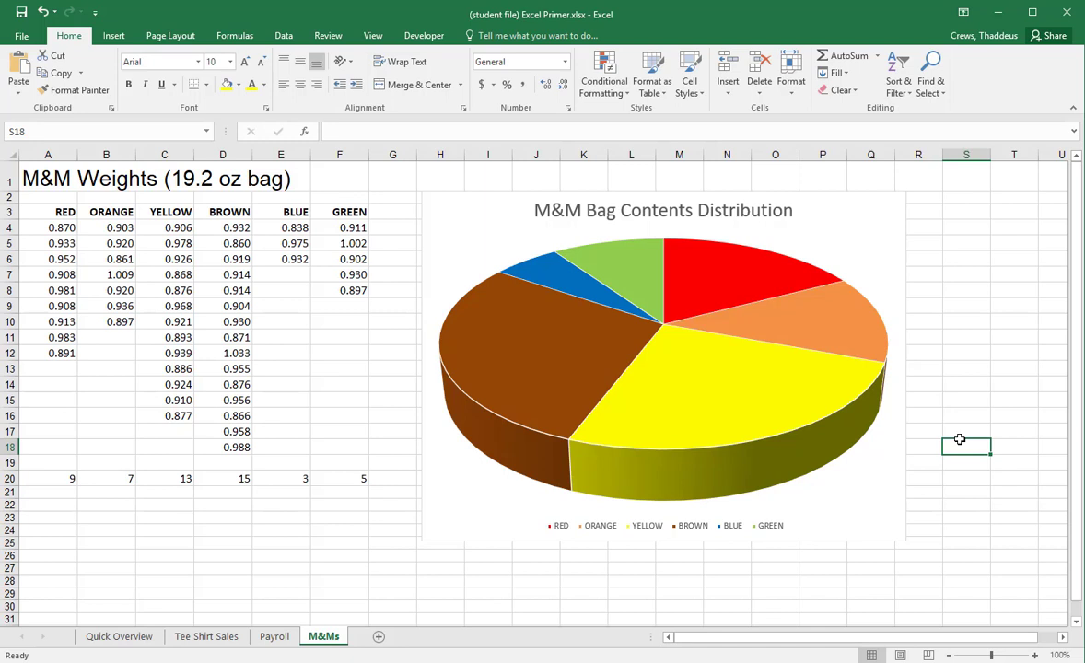
On the Tee Shirt Sales sheet, insert the recommended Clustered Column chart with one category per weekday from the range B3:G8.
{"action": "left_click", "coordinate": [193, 638]}
{"action": "left_click", "coordinate": [539, 490]}
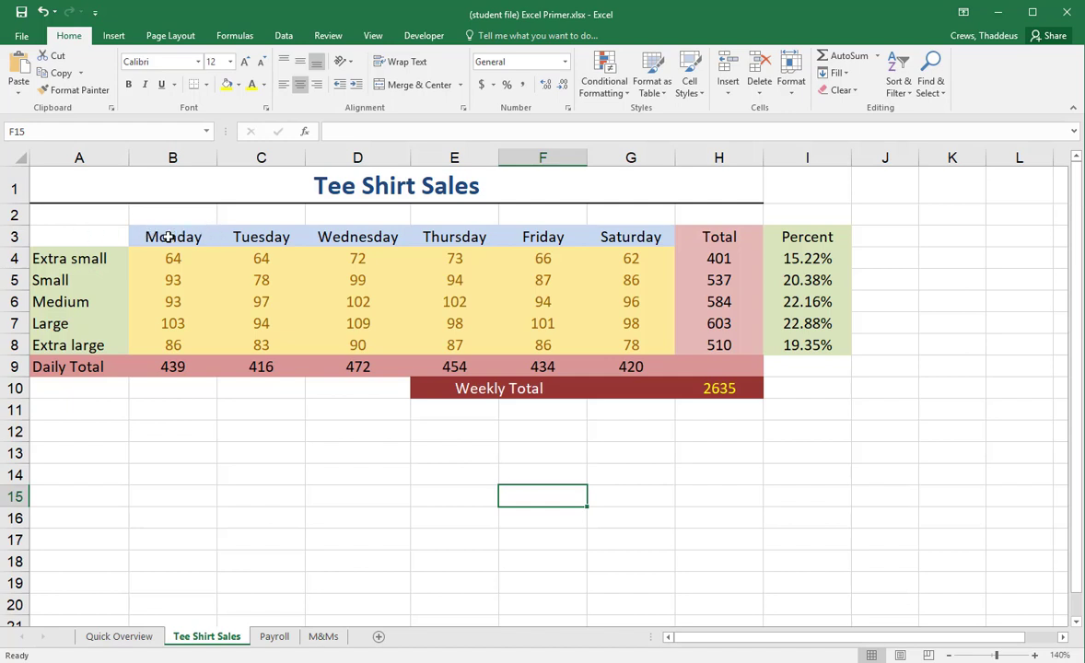
{"action": "left_click_drag", "start_coordinate": [153, 235], "coordinate": [615, 352]}
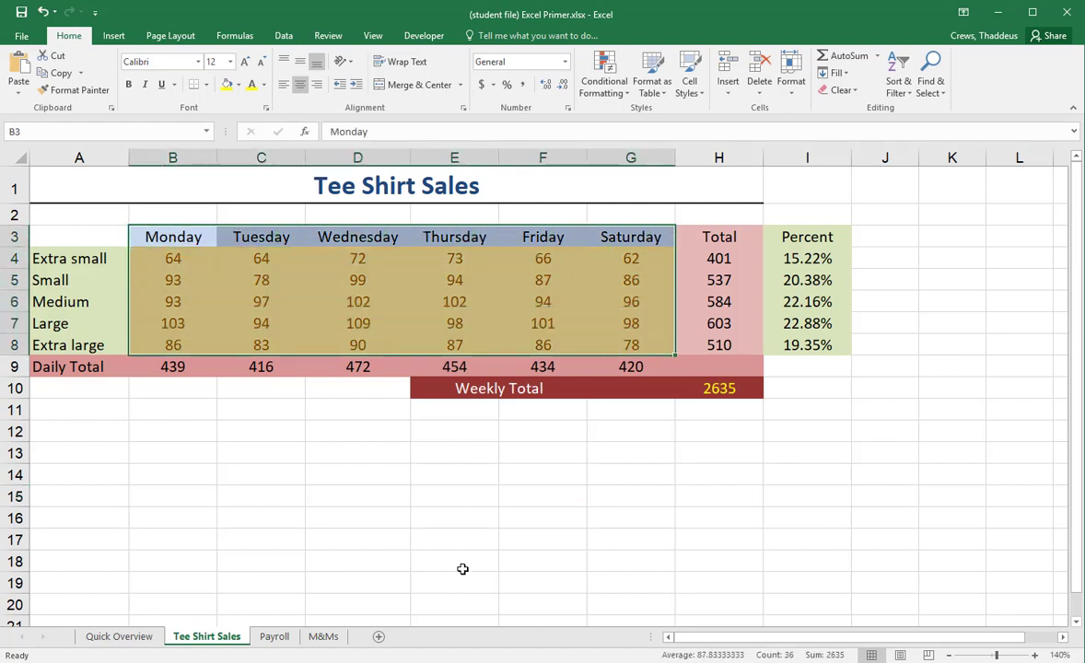
{"action": "left_click", "coordinate": [110, 36]}
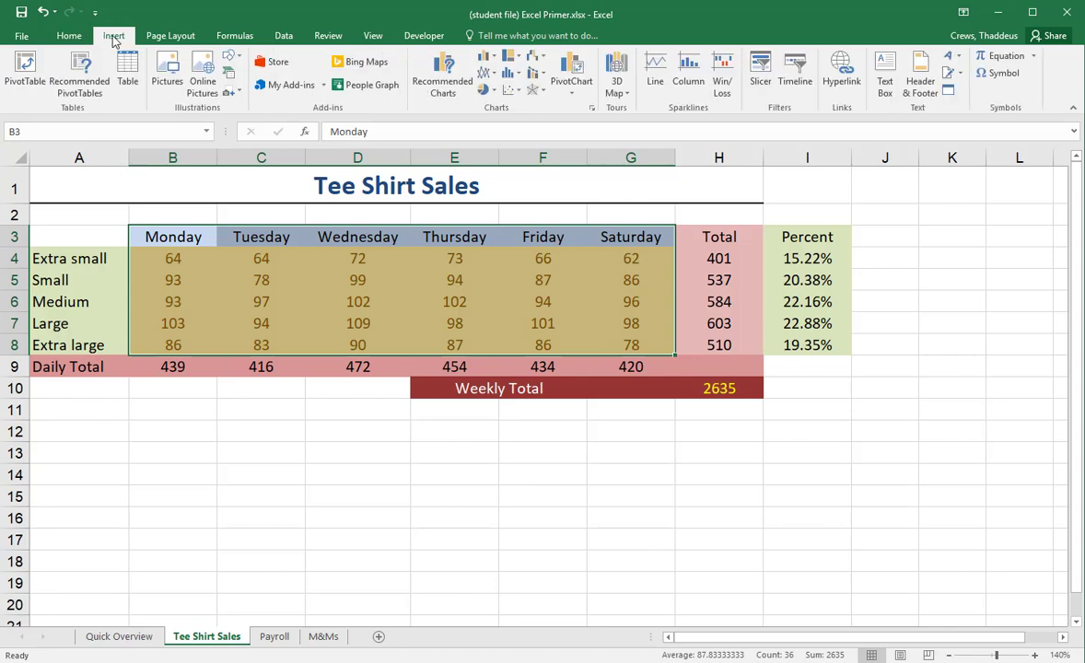
{"action": "left_click", "coordinate": [444, 91]}
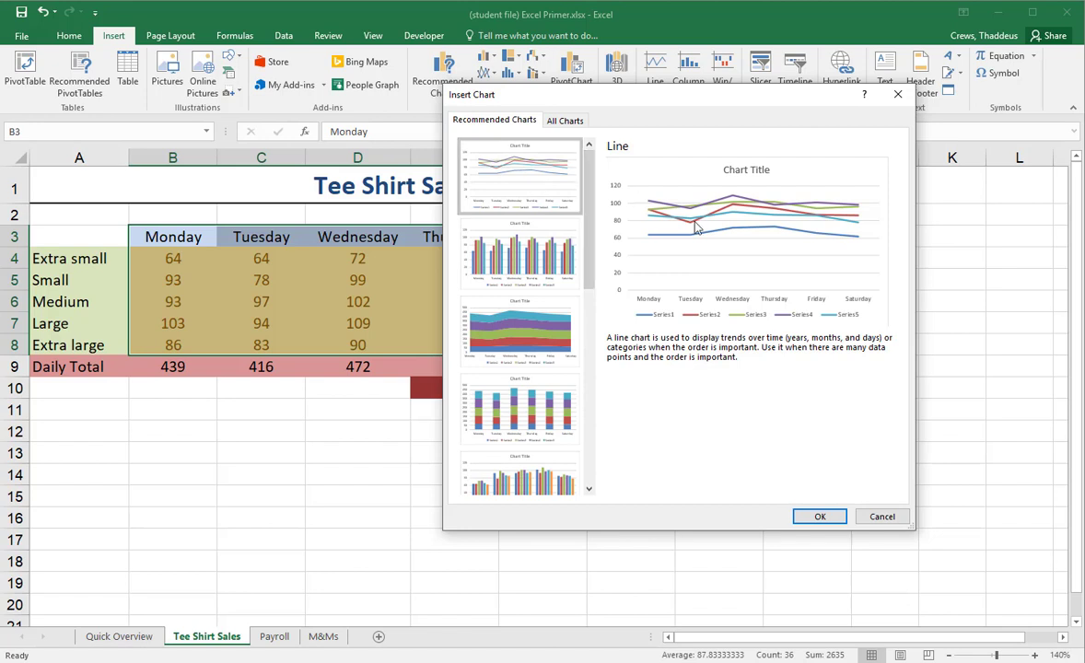
{"action": "left_click", "coordinate": [505, 270]}
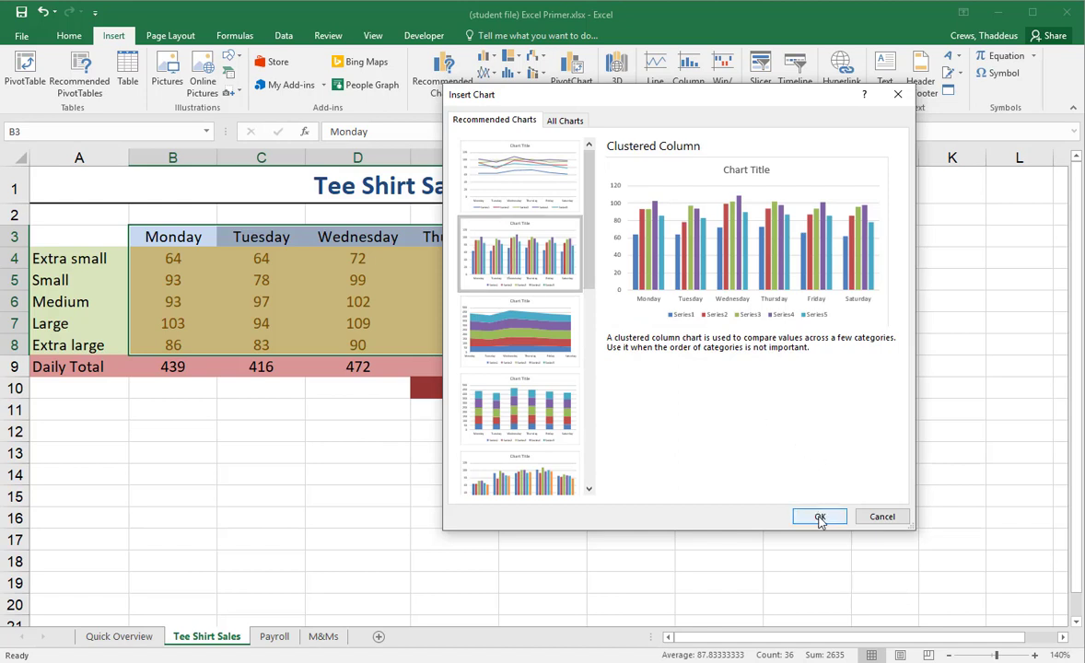
{"action": "left_click", "coordinate": [530, 188]}
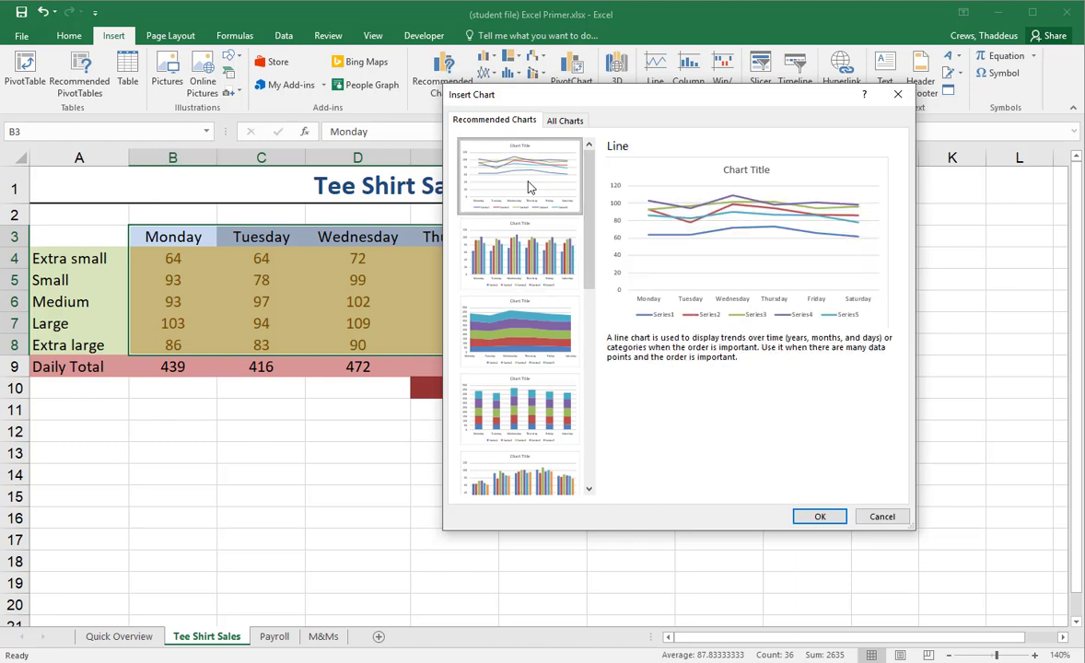
{"action": "left_click", "coordinate": [557, 233]}
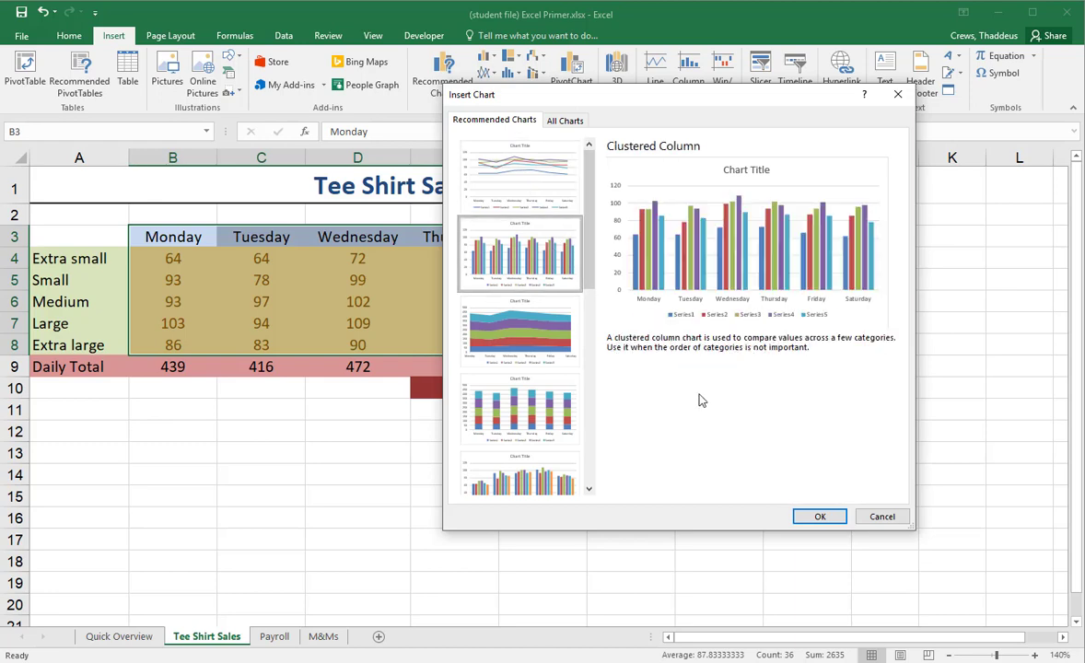
{"action": "left_click", "coordinate": [820, 516]}
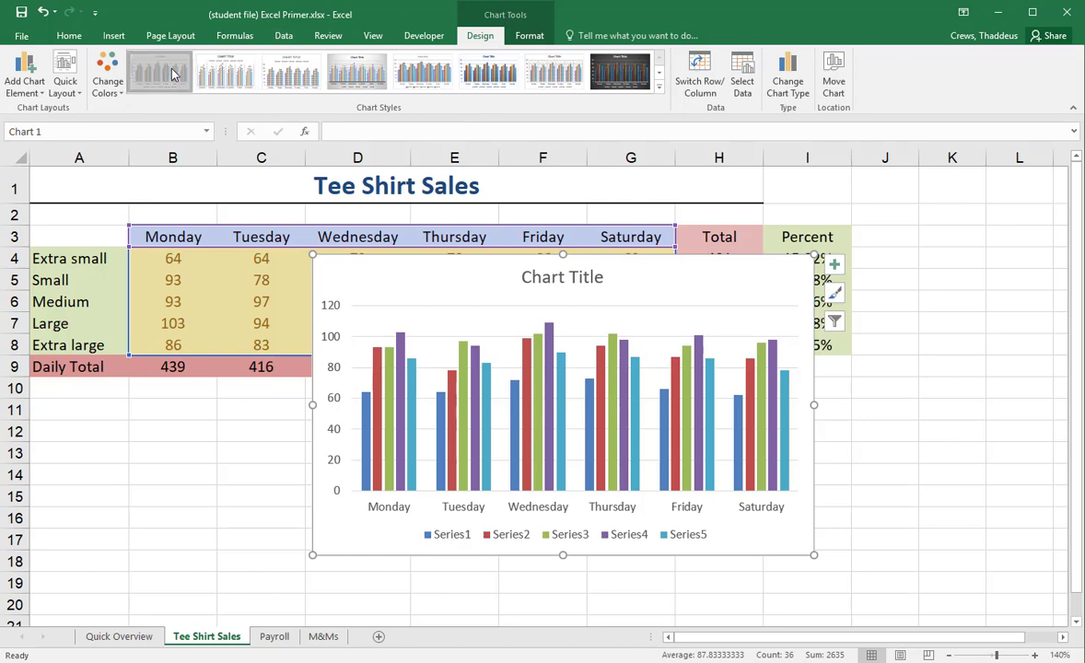
Try several chart styles and apply the second one, with rotated data labels and the legend above the columns.
{"action": "left_click", "coordinate": [218, 77]}
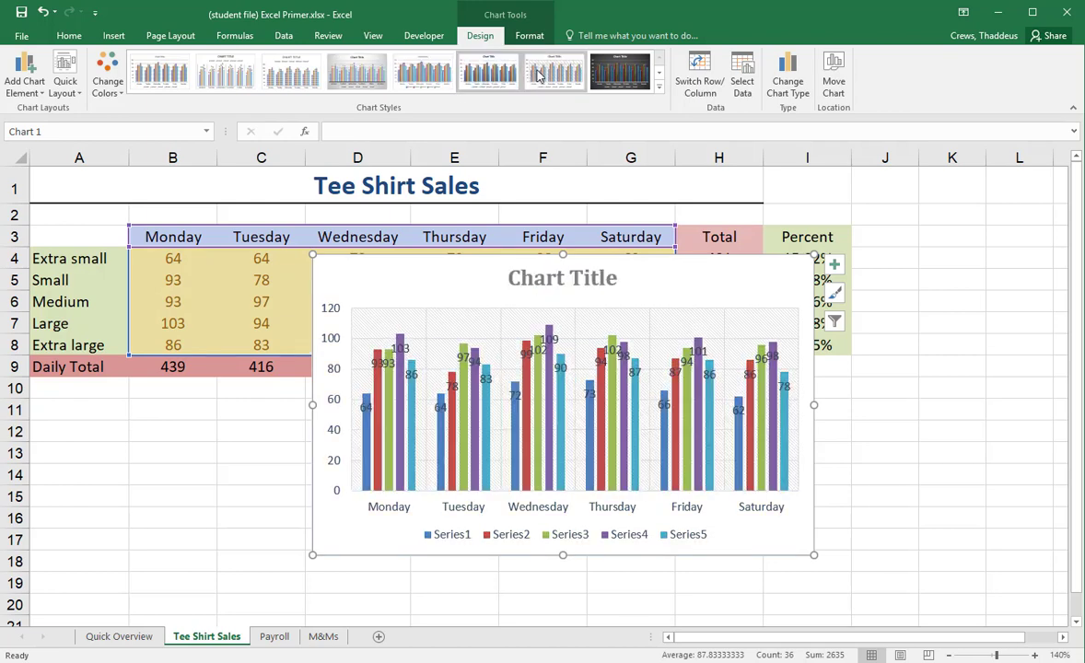
{"action": "left_click", "coordinate": [618, 75]}
{"action": "left_click", "coordinate": [659, 85]}
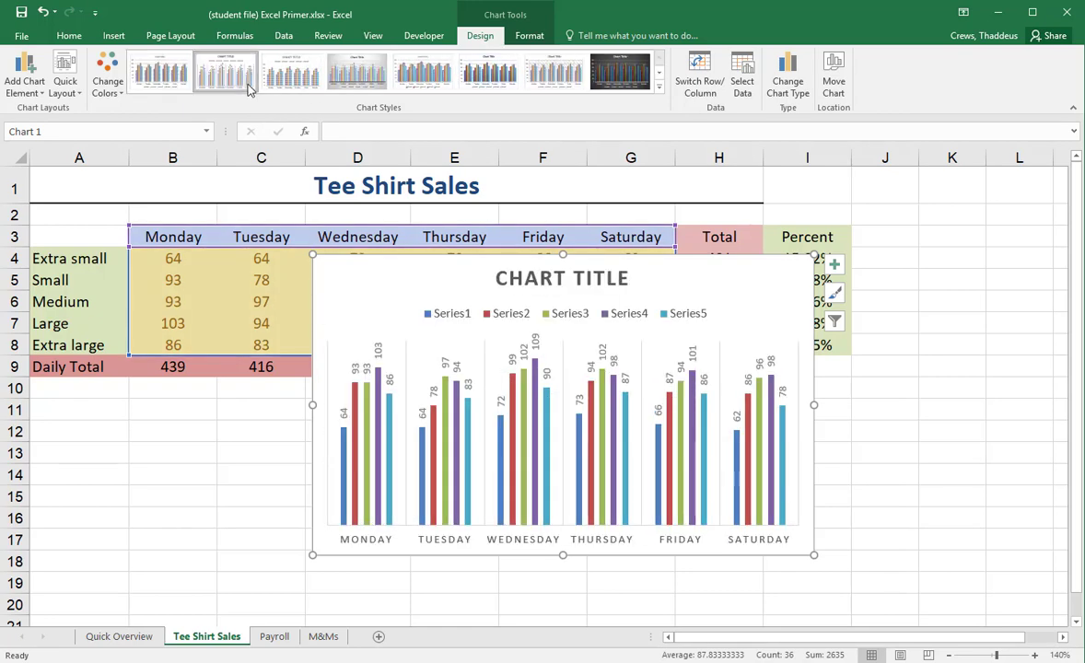
{"action": "left_click", "coordinate": [246, 85]}
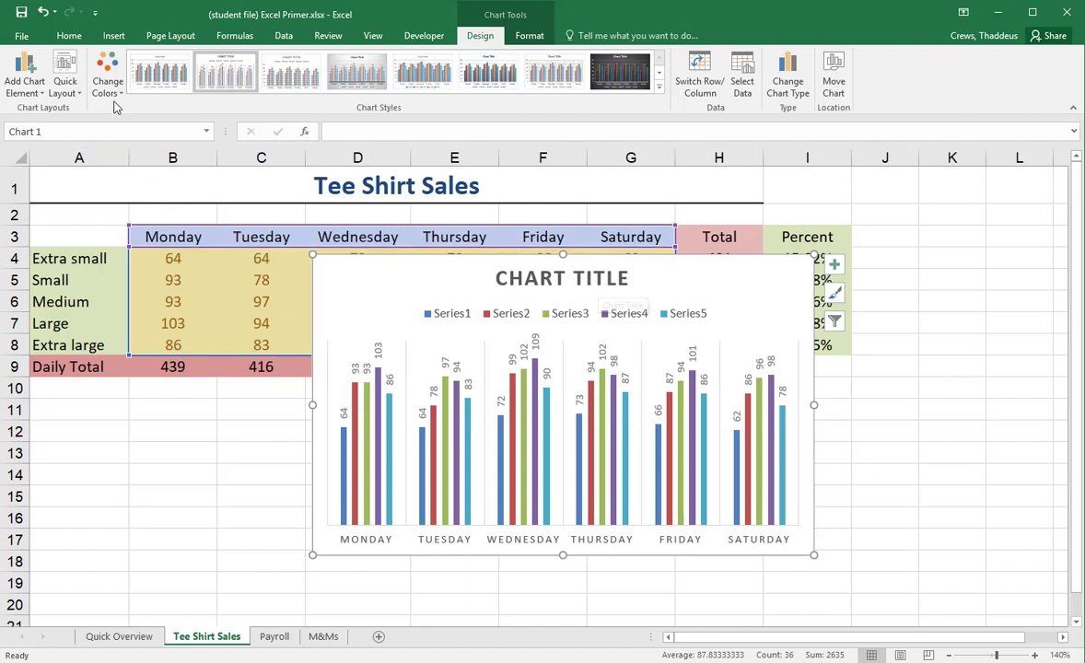
Add a primary horizontal axis title to the column chart and change its text to DAY.
{"action": "left_click", "coordinate": [26, 92]}
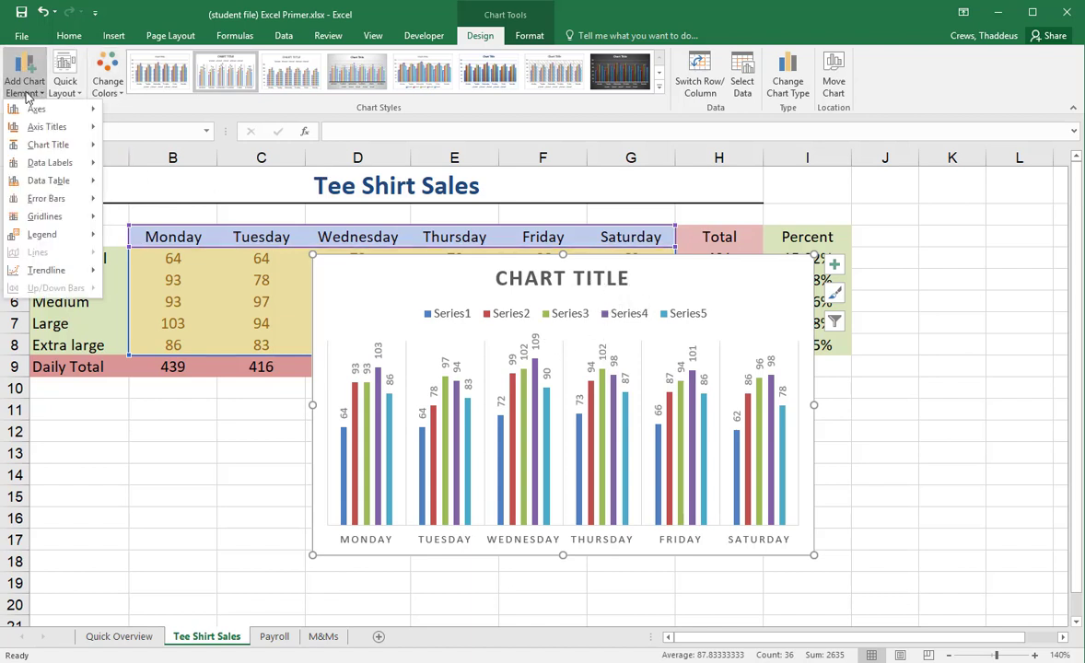
{"action": "mouse_move", "coordinate": [32, 110]}
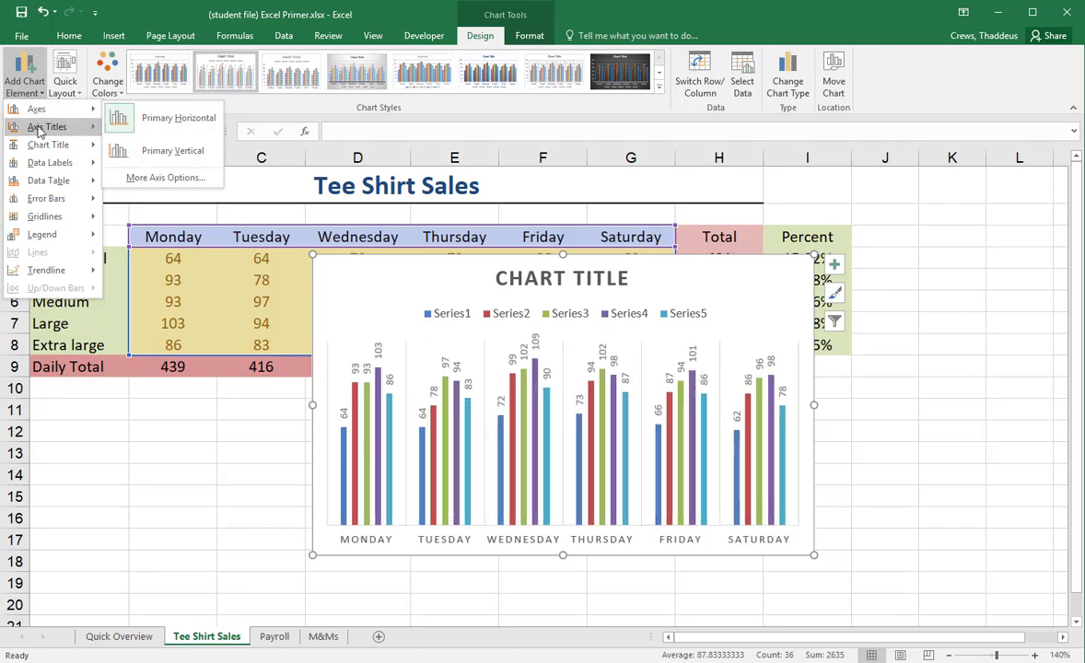
{"action": "mouse_move", "coordinate": [39, 131]}
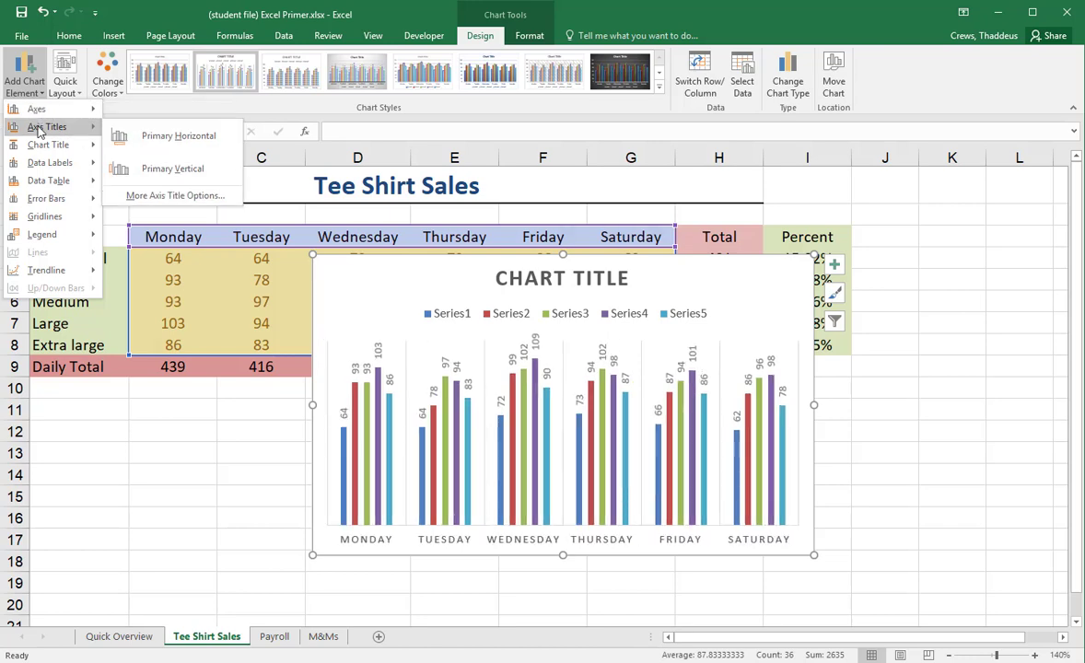
{"action": "left_click", "coordinate": [182, 138]}
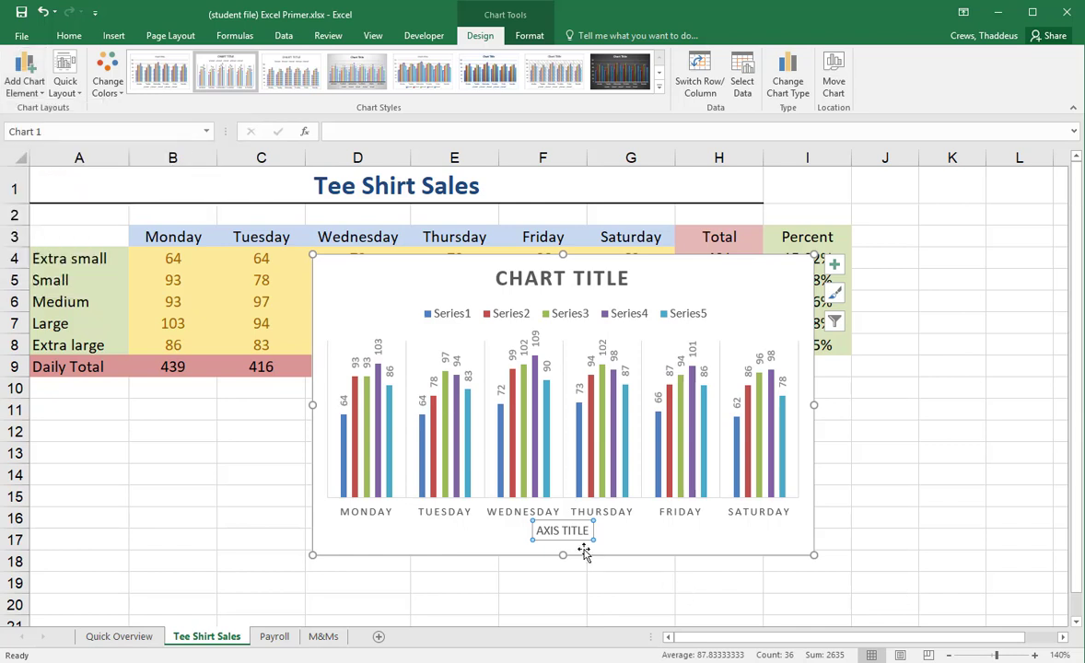
{"action": "left_click", "coordinate": [562, 532]}
{"action": "triple_click", "coordinate": [563, 532]}
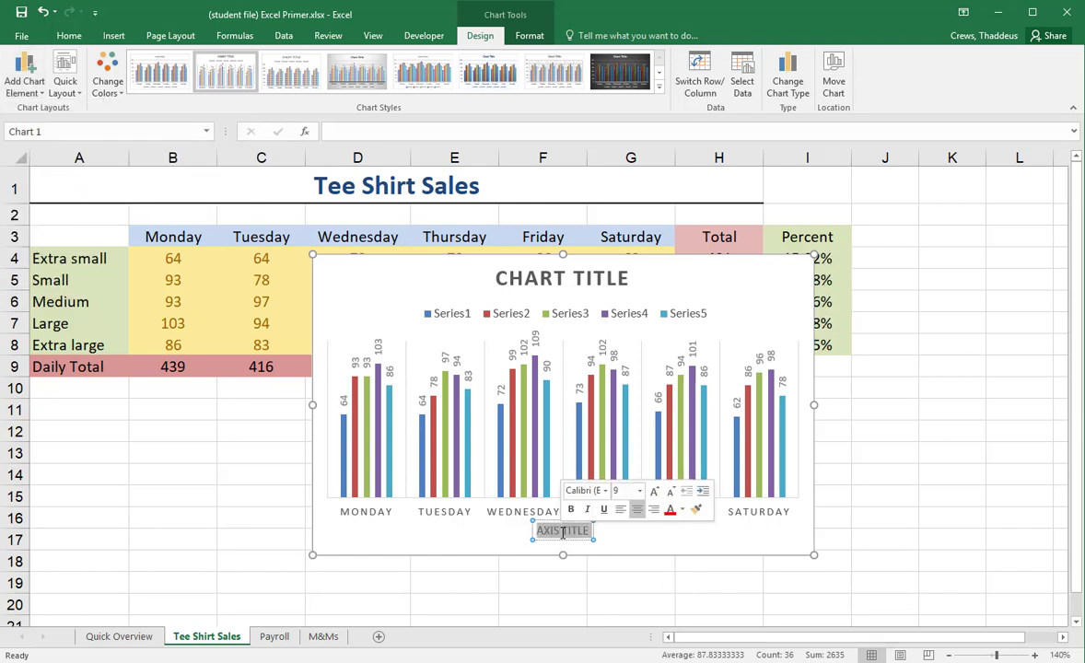
{"action": "type", "text": "DAY"}
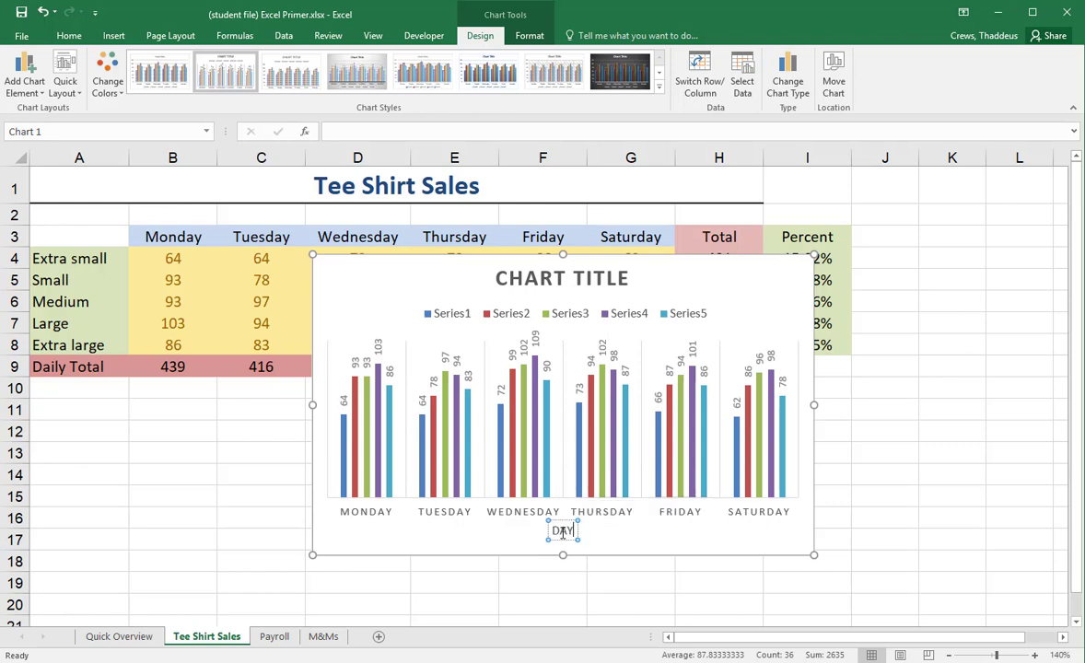
Complete the column chart's horizontal axis title as DAYS OF THE WEEK.
{"action": "type", "text": "S OF THE WEEK"}
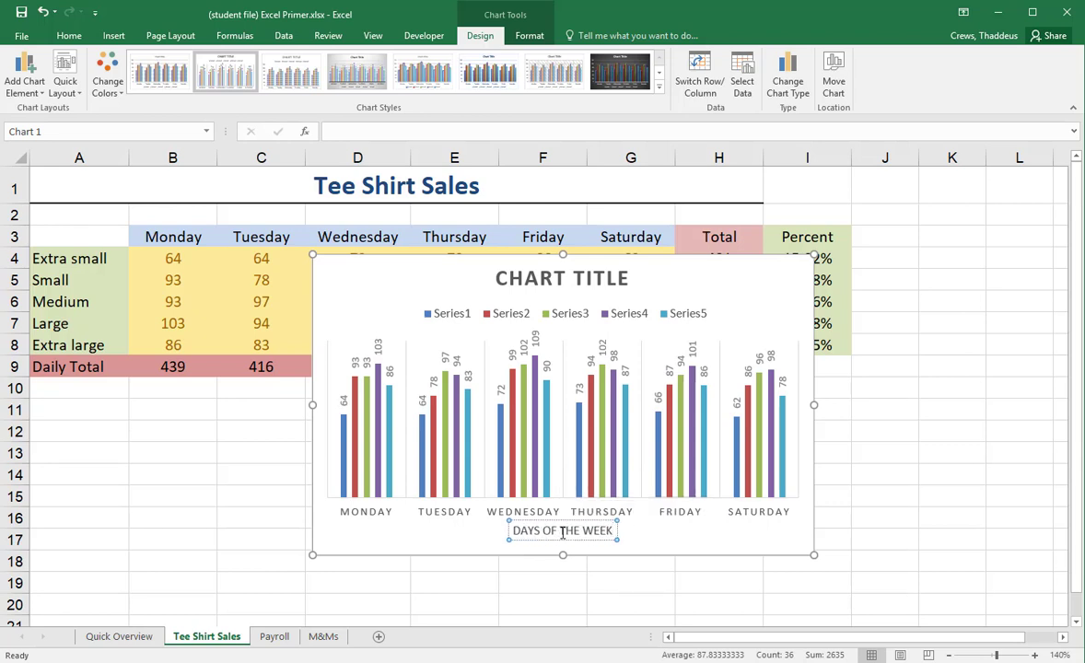
{"action": "left_click", "coordinate": [710, 537]}
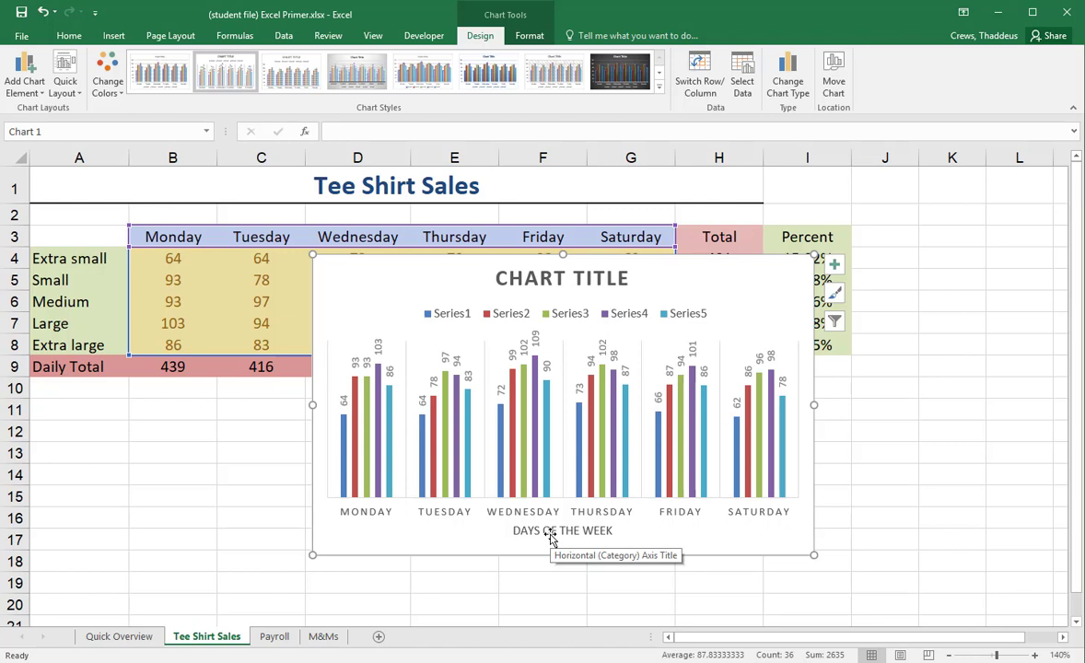
Delete the column chart whose legend shows generic series names.
{"action": "left_click", "coordinate": [455, 314]}
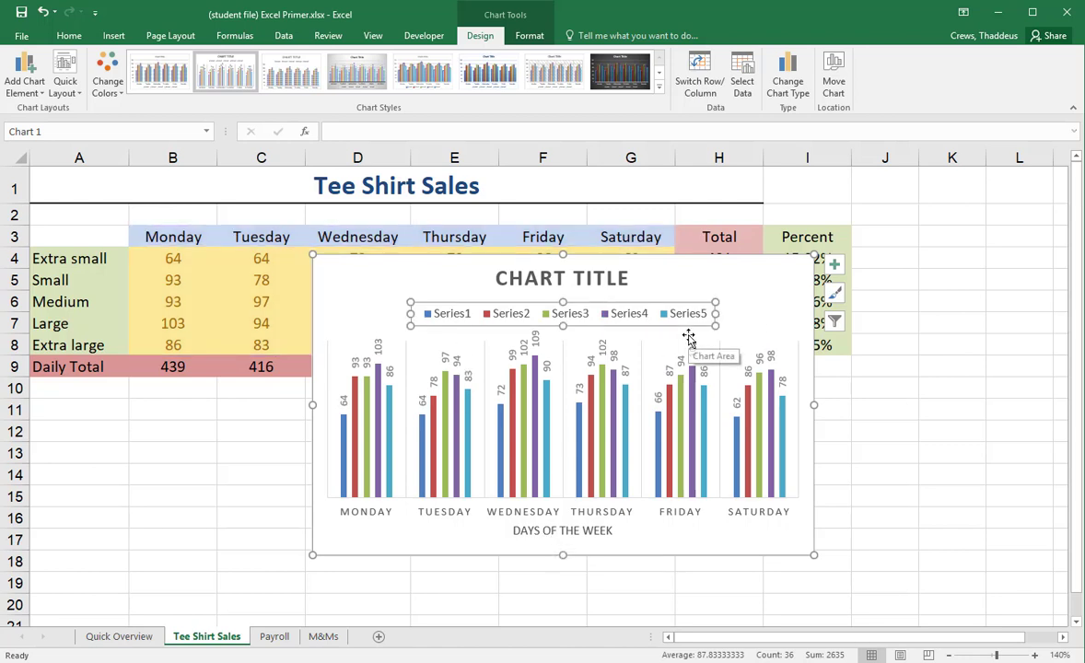
{"action": "left_click", "coordinate": [761, 283]}
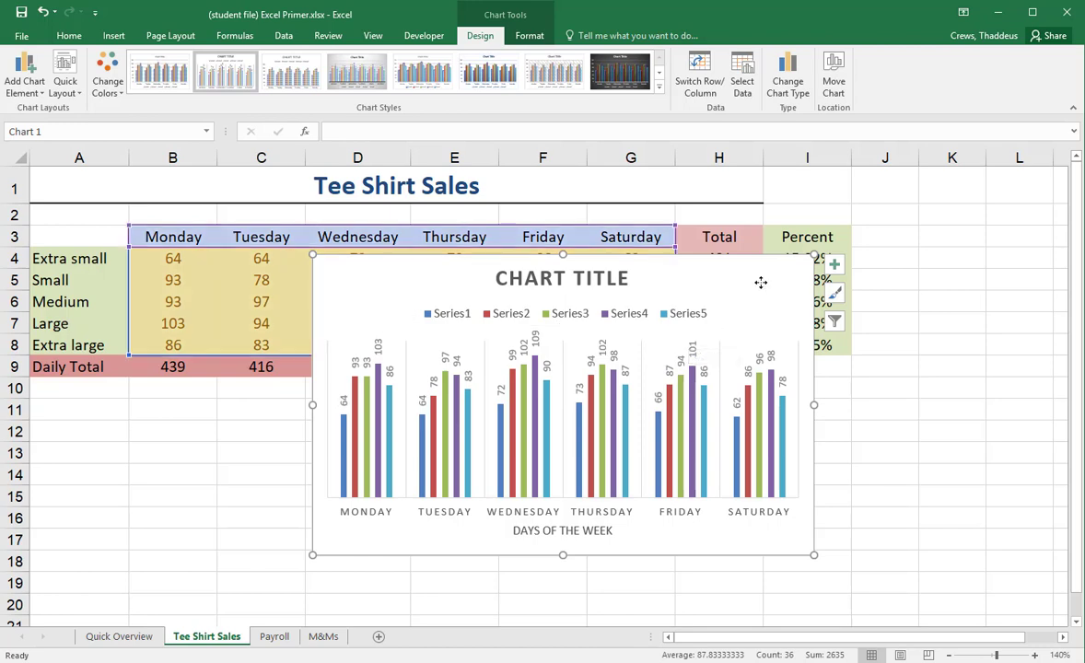
{"action": "key", "text": "Delete"}
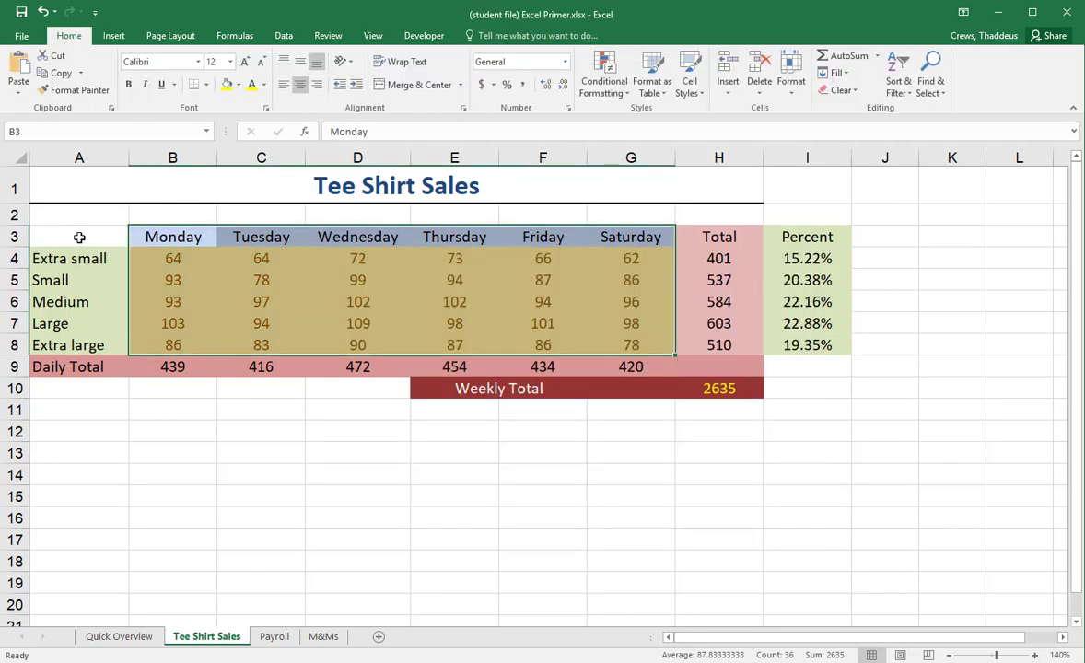
Insert a 3-D Clustered Column chart from the range A3:G8, with weekdays as categories and shirt sizes as series.
{"action": "left_click", "coordinate": [69, 236]}
{"action": "left_click_drag", "start_coordinate": [68, 237], "coordinate": [624, 339]}
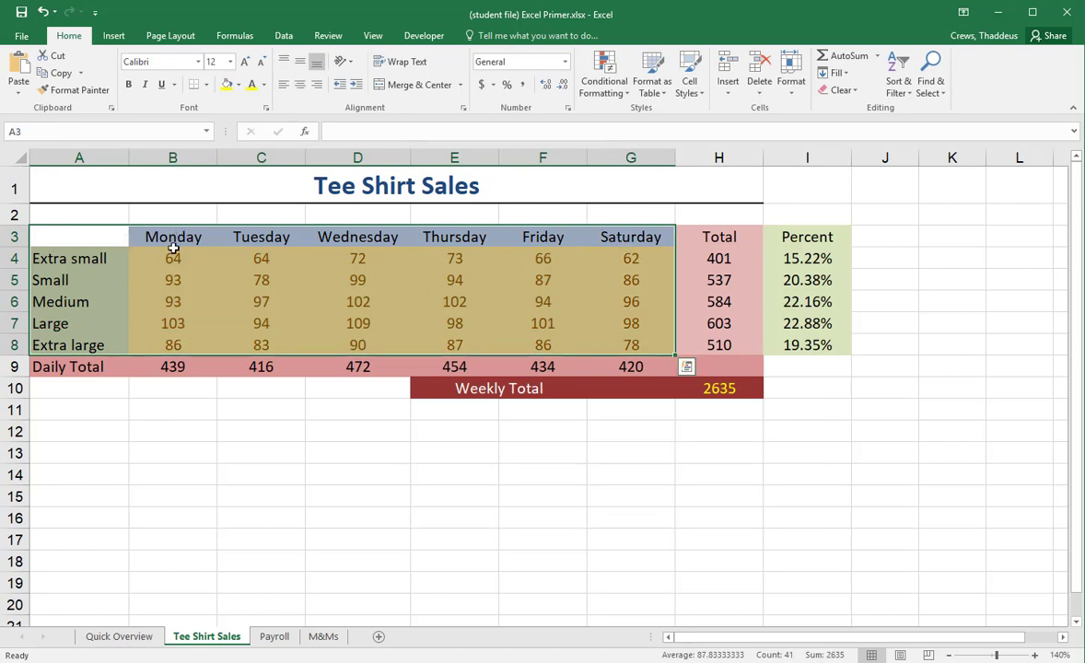
{"action": "left_click", "coordinate": [113, 36]}
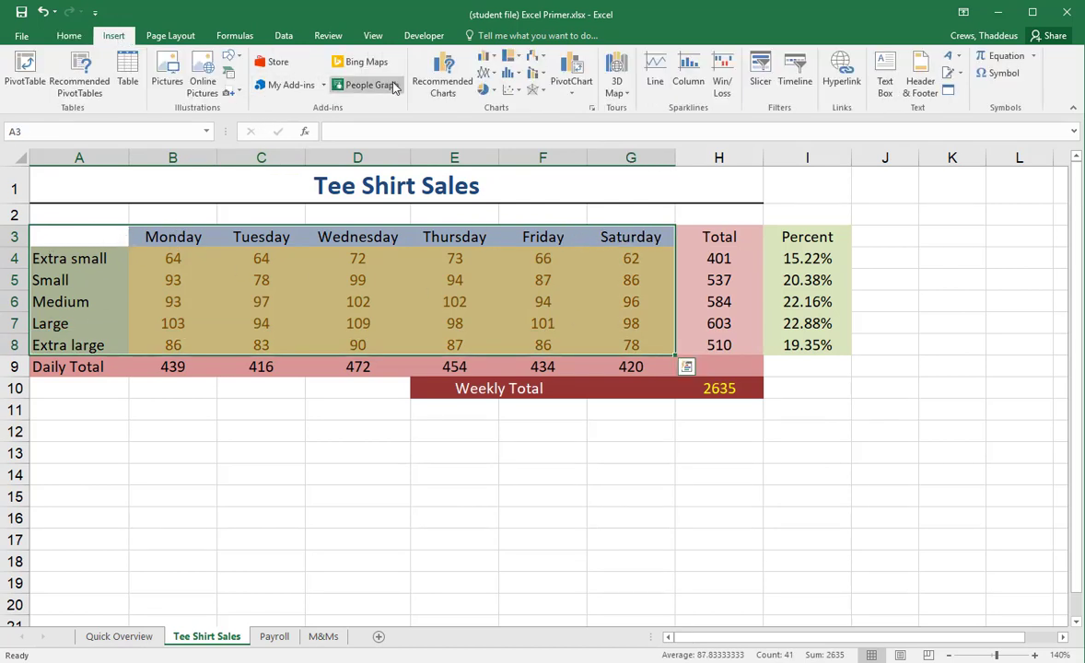
{"action": "left_click", "coordinate": [485, 57]}
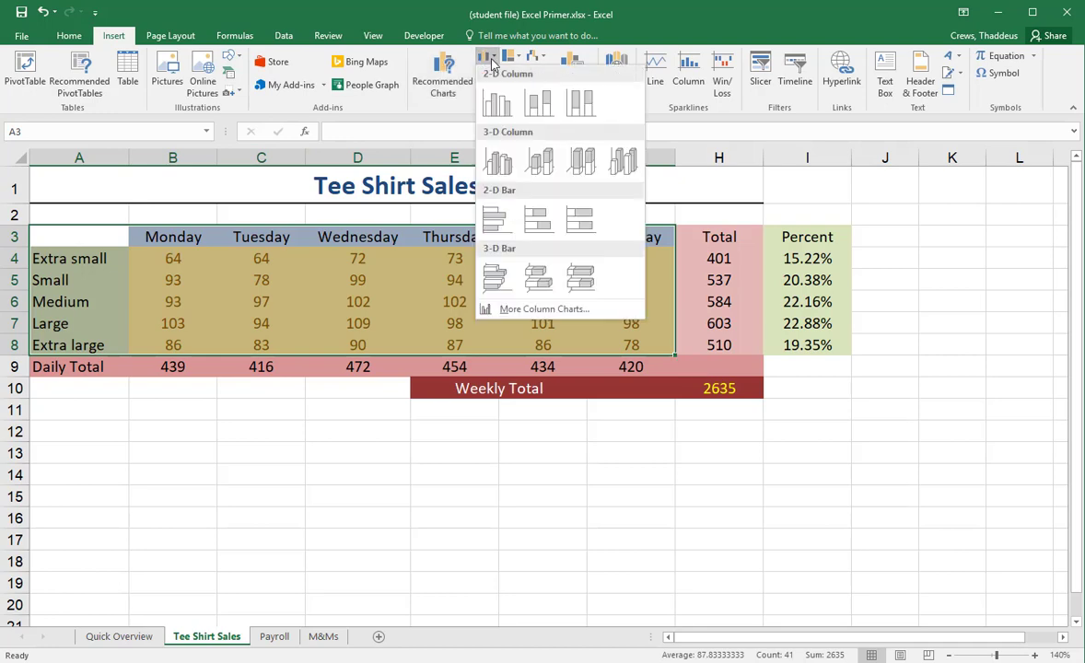
{"action": "left_click", "coordinate": [450, 95]}
{"action": "left_click", "coordinate": [566, 120]}
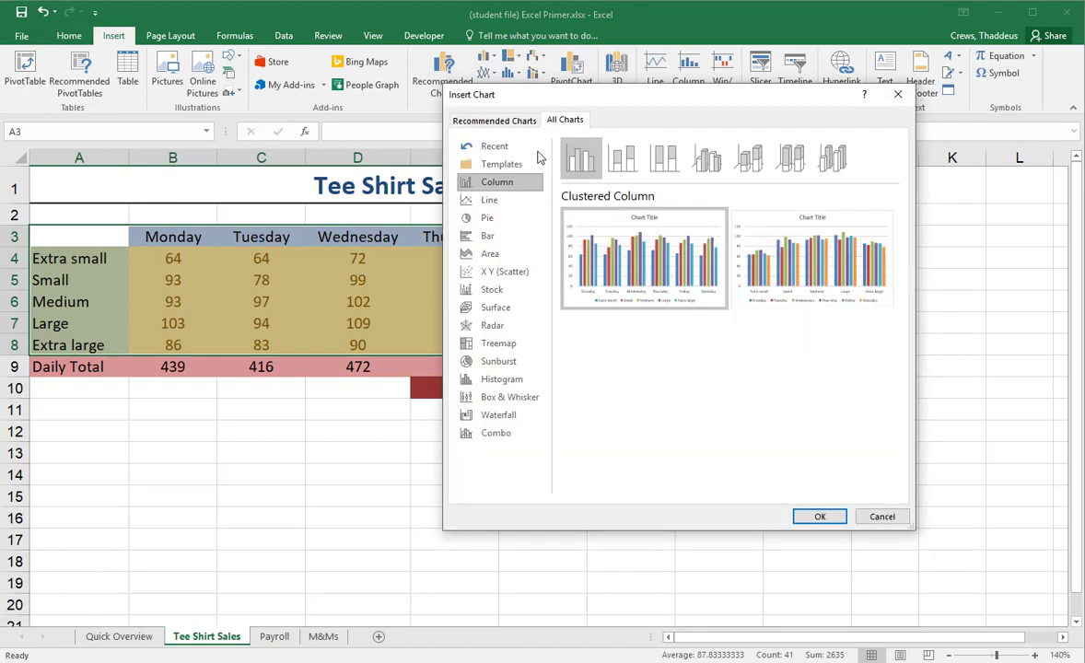
{"action": "left_click", "coordinate": [487, 201]}
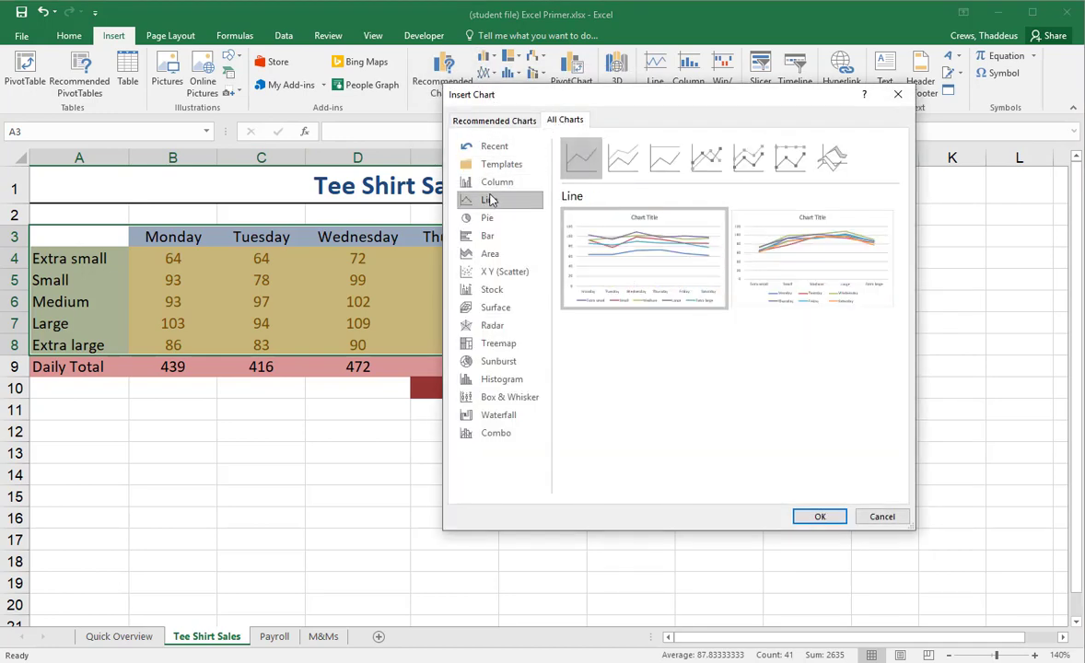
{"action": "left_click", "coordinate": [495, 181]}
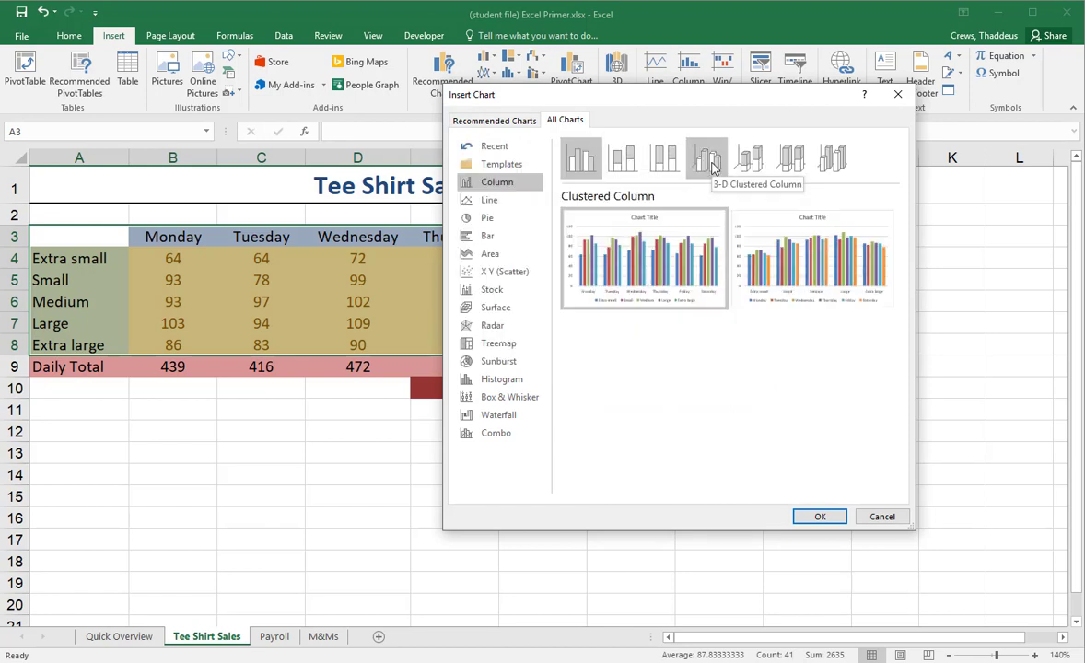
{"action": "left_click", "coordinate": [708, 162]}
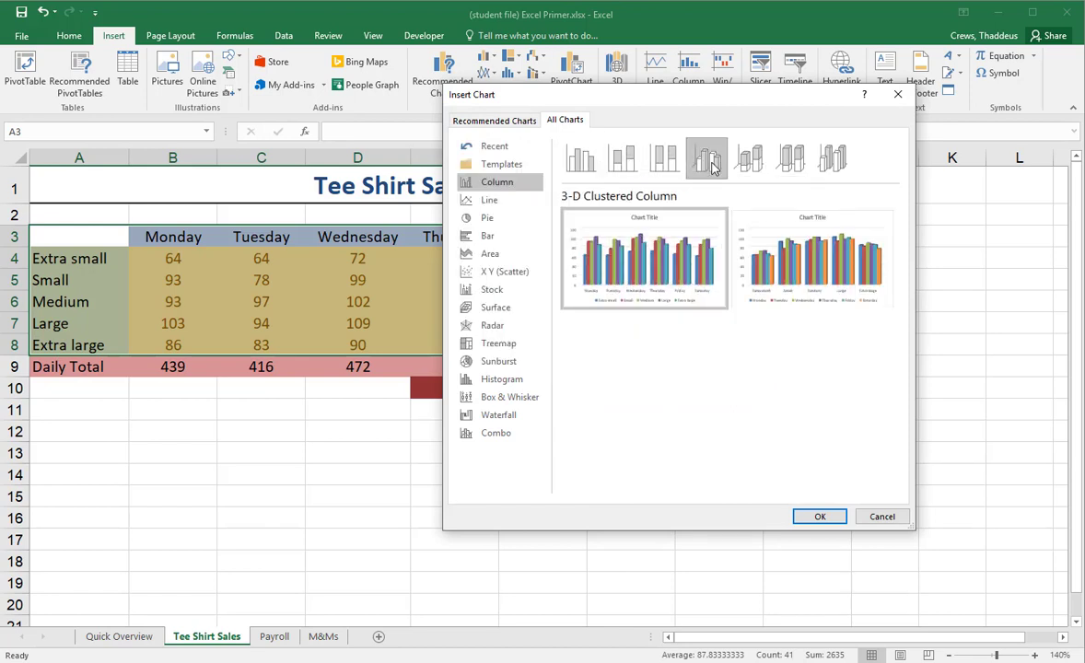
{"action": "left_click", "coordinate": [818, 518]}
Apply the eighth chart style, with columns fading at the base, and enlarge and reposition the chart on the sheet.
{"action": "left_click_drag", "start_coordinate": [681, 281], "coordinate": [712, 243]}
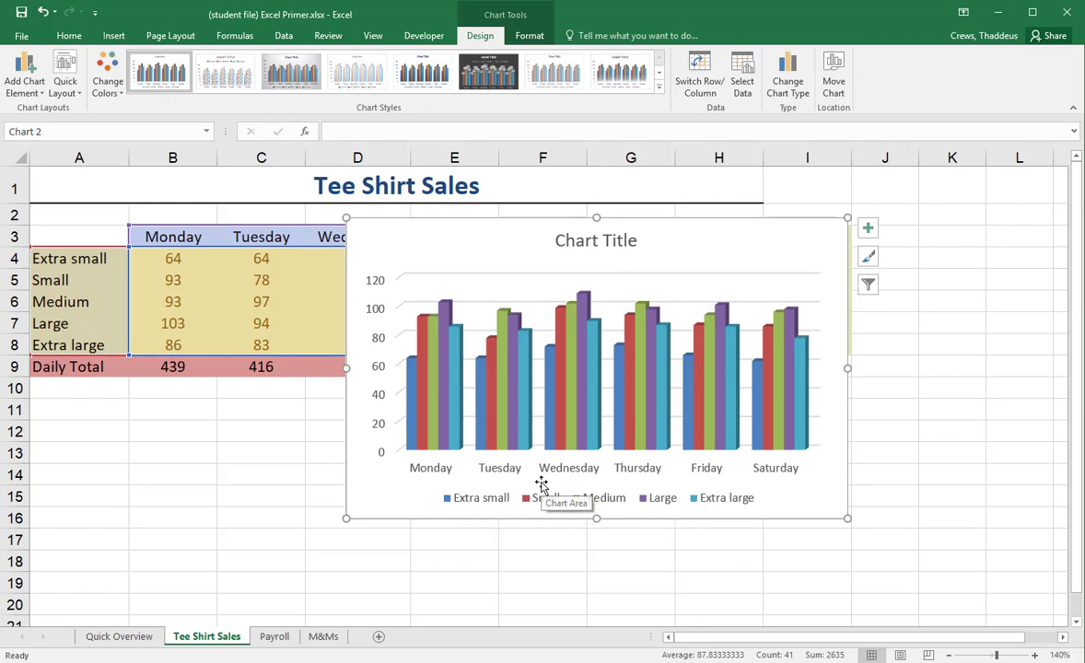
{"action": "left_click", "coordinate": [424, 73]}
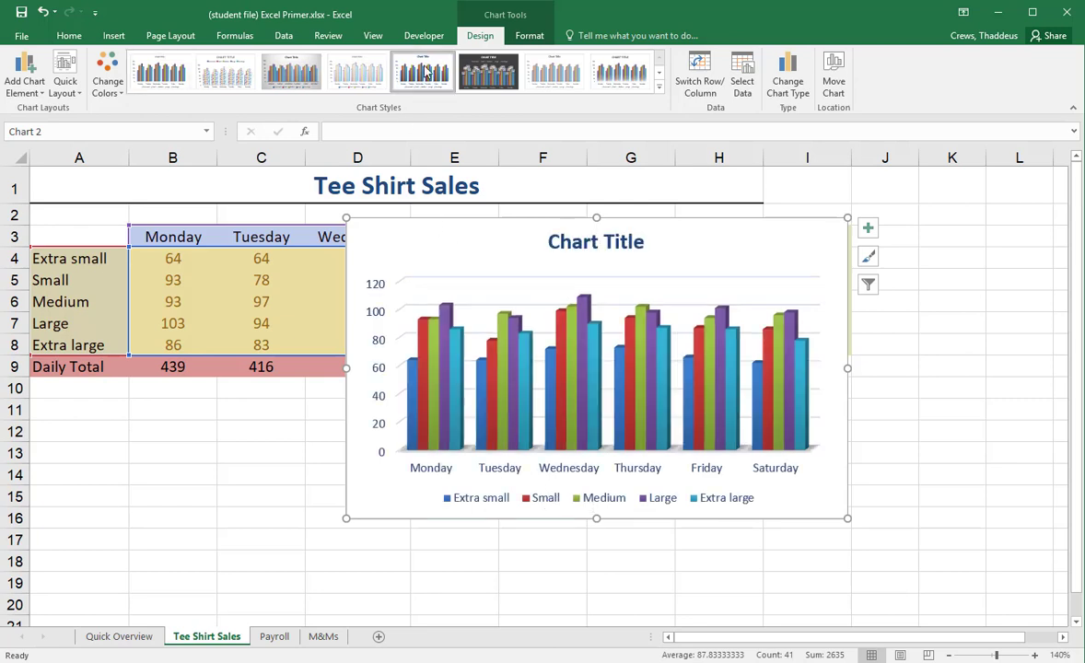
{"action": "left_click", "coordinate": [620, 72]}
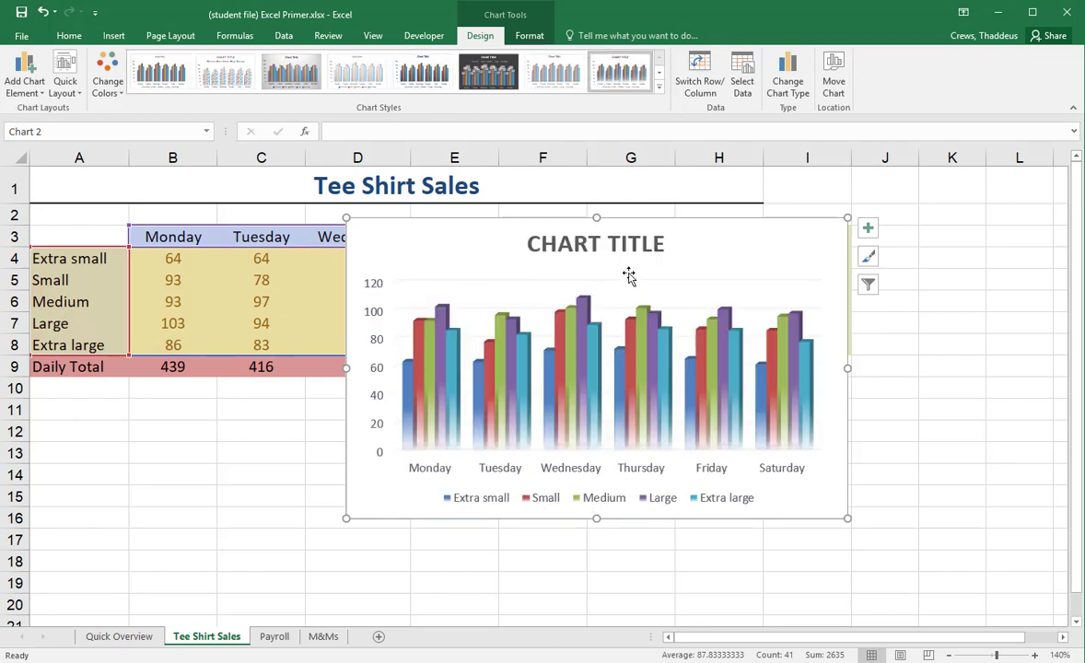
{"action": "left_click_drag", "start_coordinate": [848, 519], "coordinate": [882, 602]}
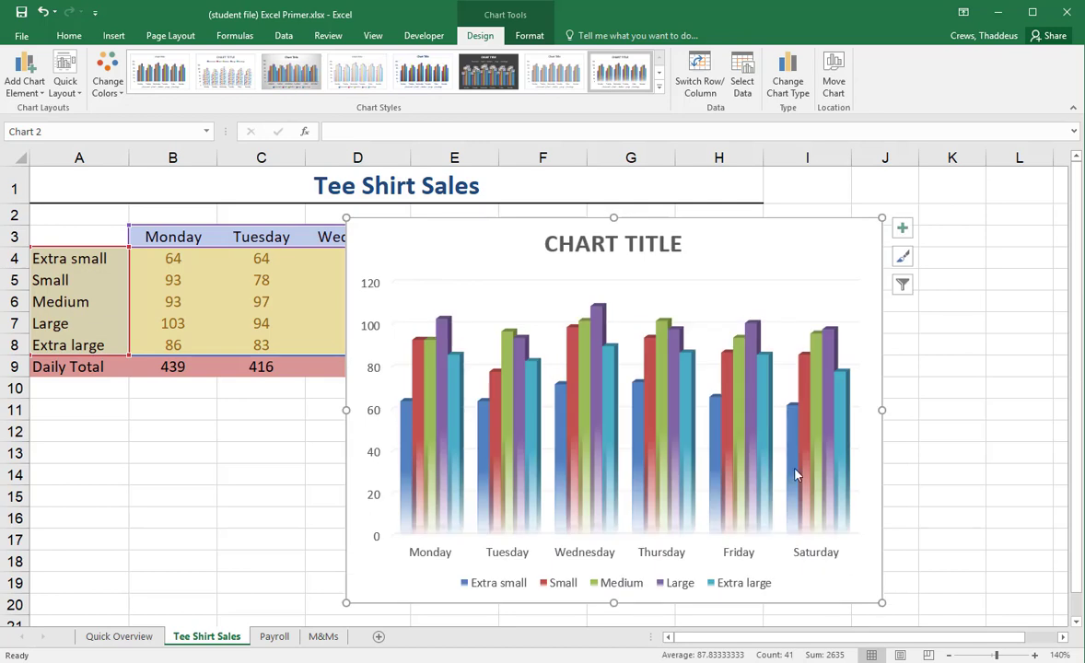
{"action": "left_click_drag", "start_coordinate": [720, 246], "coordinate": [709, 221]}
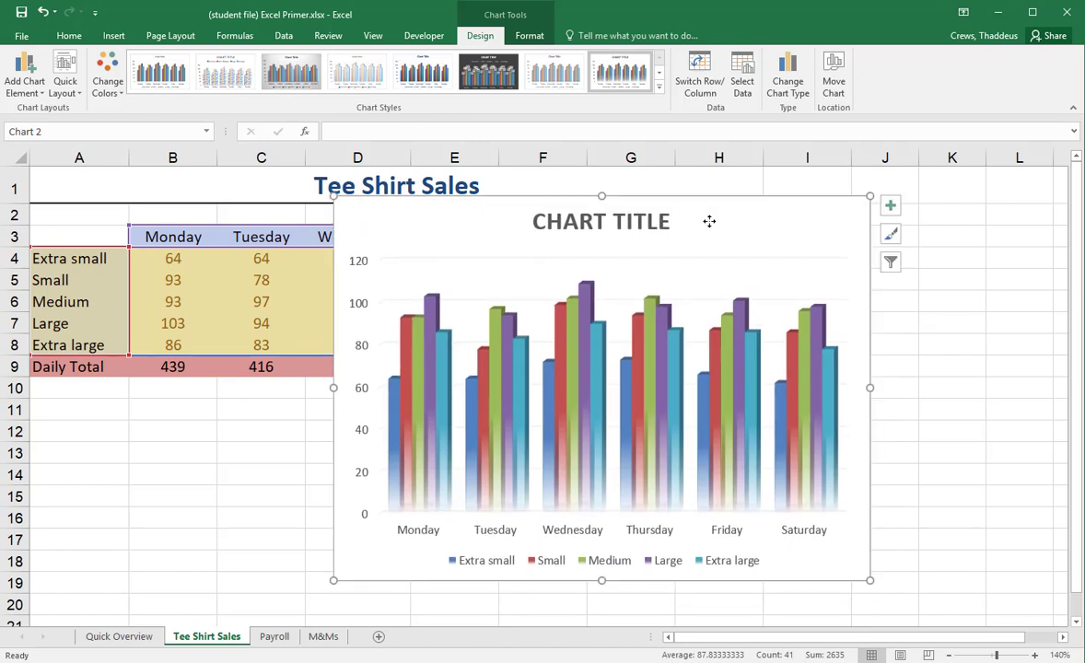
Copy the tee shirt chart and paste it as a picture into a new blank Word document.
{"action": "right_click", "coordinate": [710, 223]}
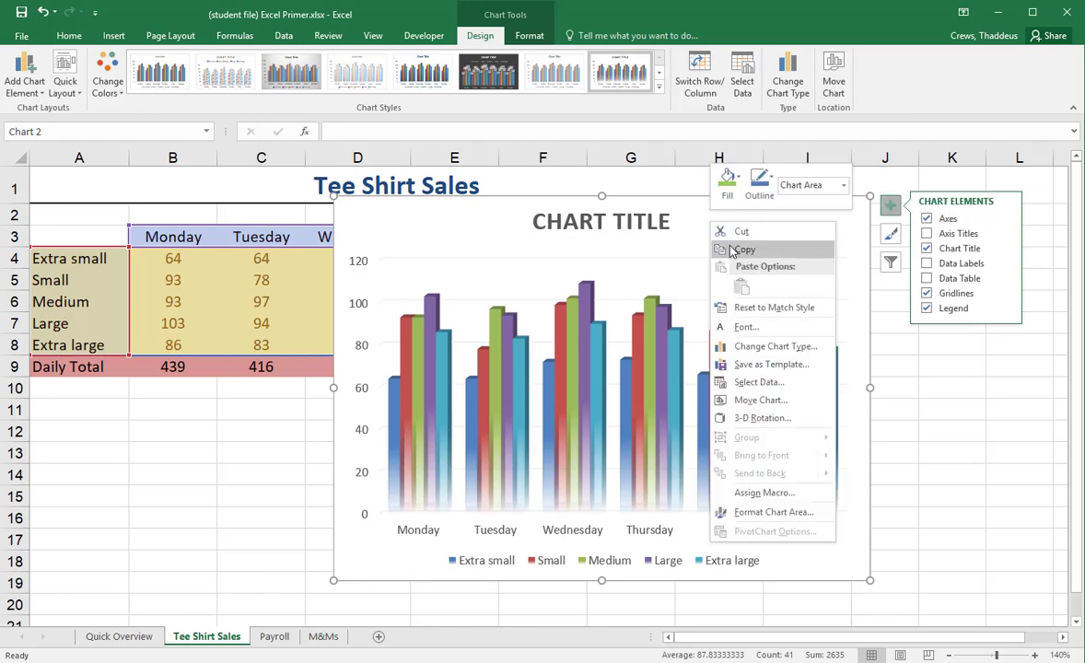
{"action": "left_click", "coordinate": [736, 251]}
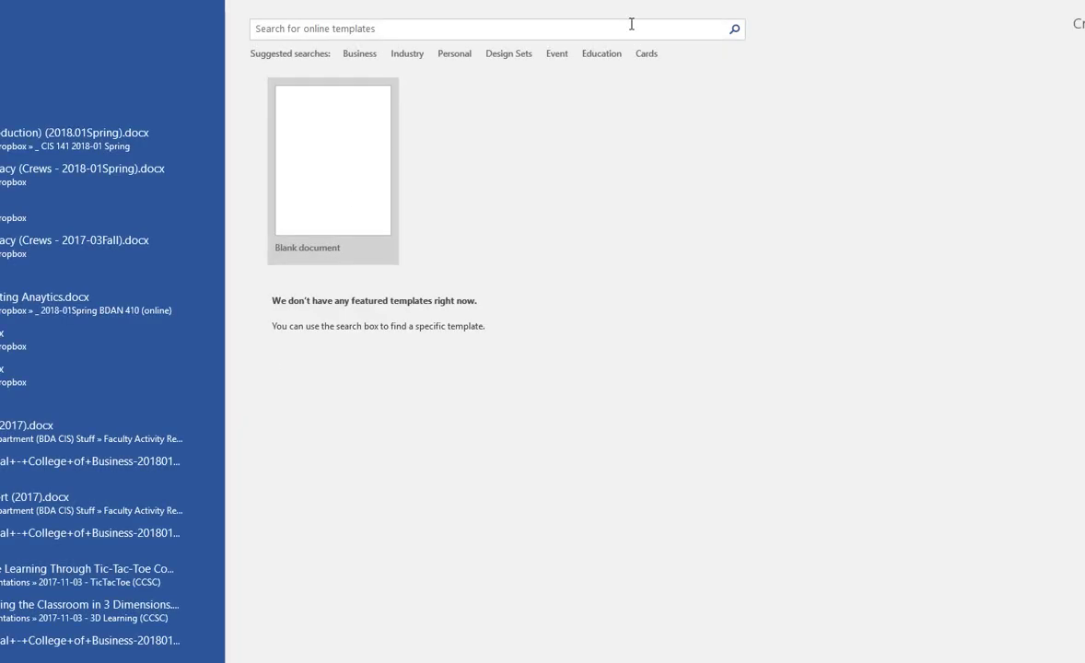
{"action": "left_click", "coordinate": [316, 194]}
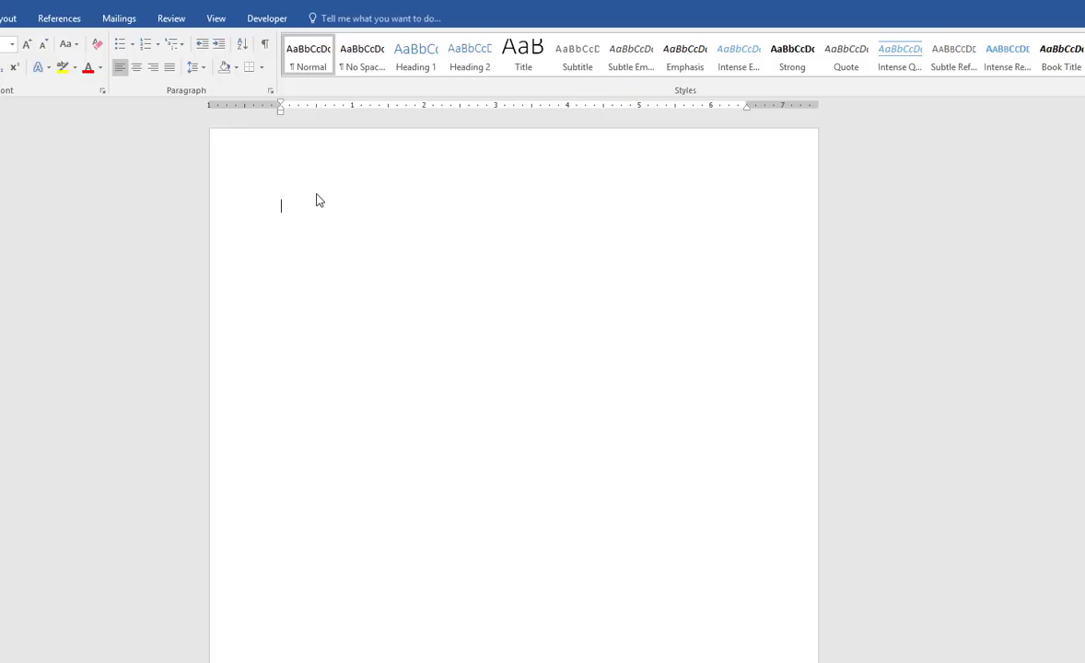
{"action": "left_click_drag", "start_coordinate": [571, 9], "coordinate": [543, 41]}
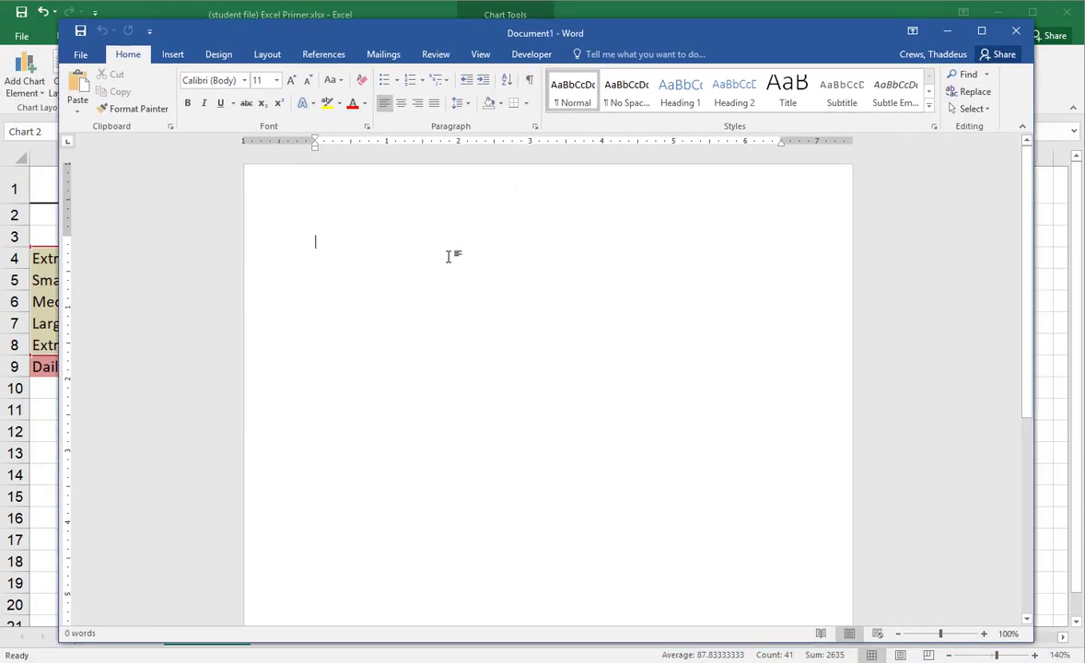
{"action": "left_click", "coordinate": [76, 109]}
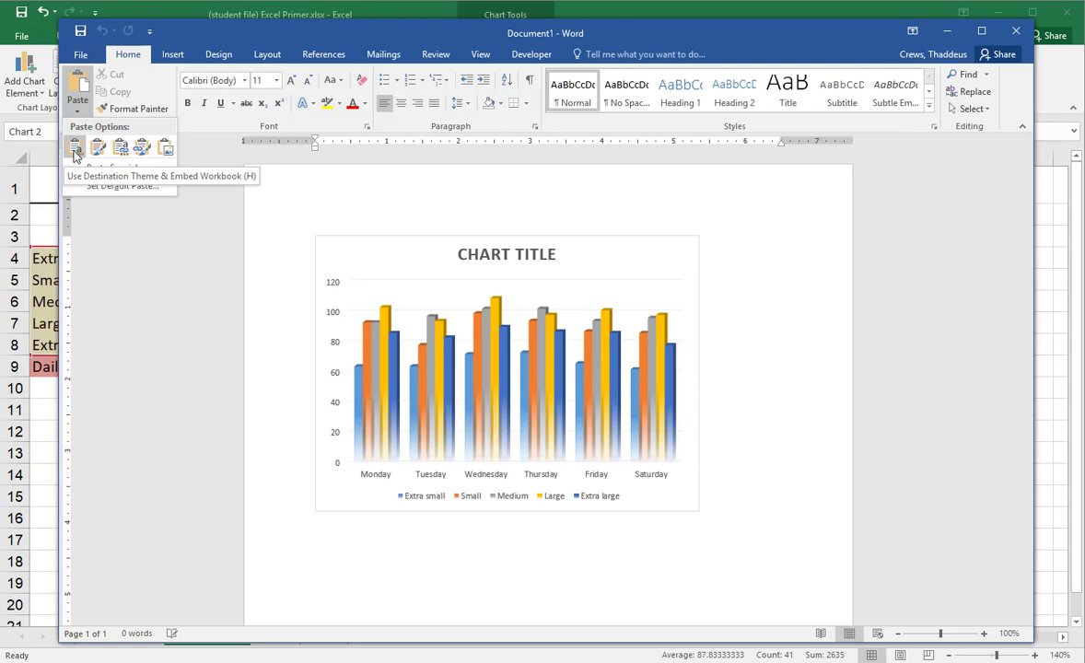
{"action": "left_click", "coordinate": [169, 153]}
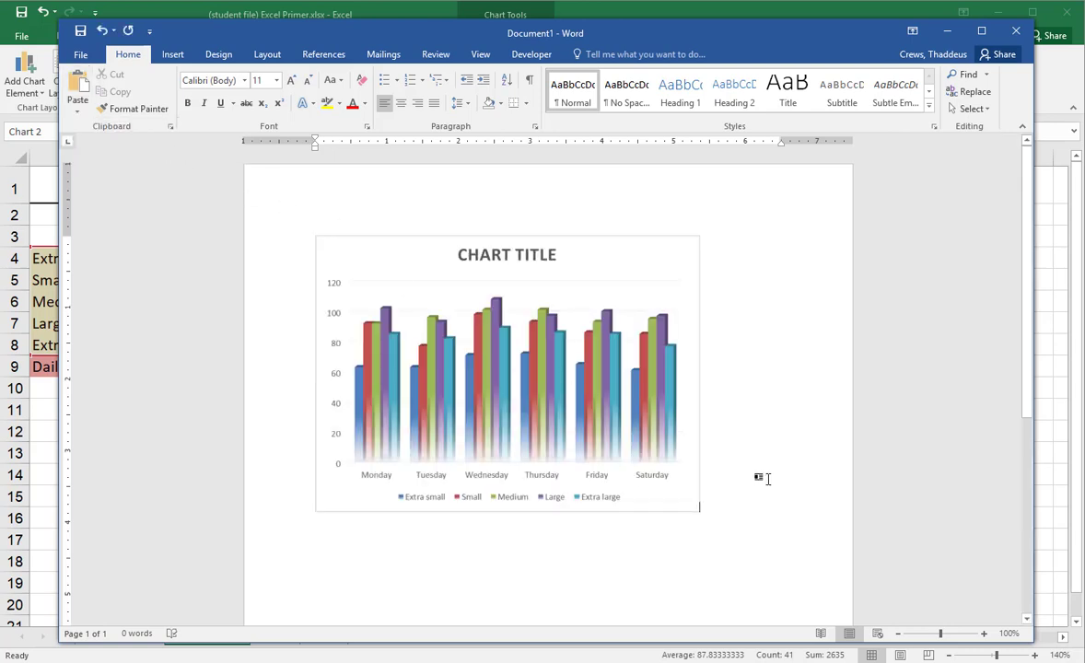
Add the line "Below is the Weekly tee-shirt sales for the first week of Q4 of the current year:" above the pasted chart.
{"action": "key", "text": "Return"}
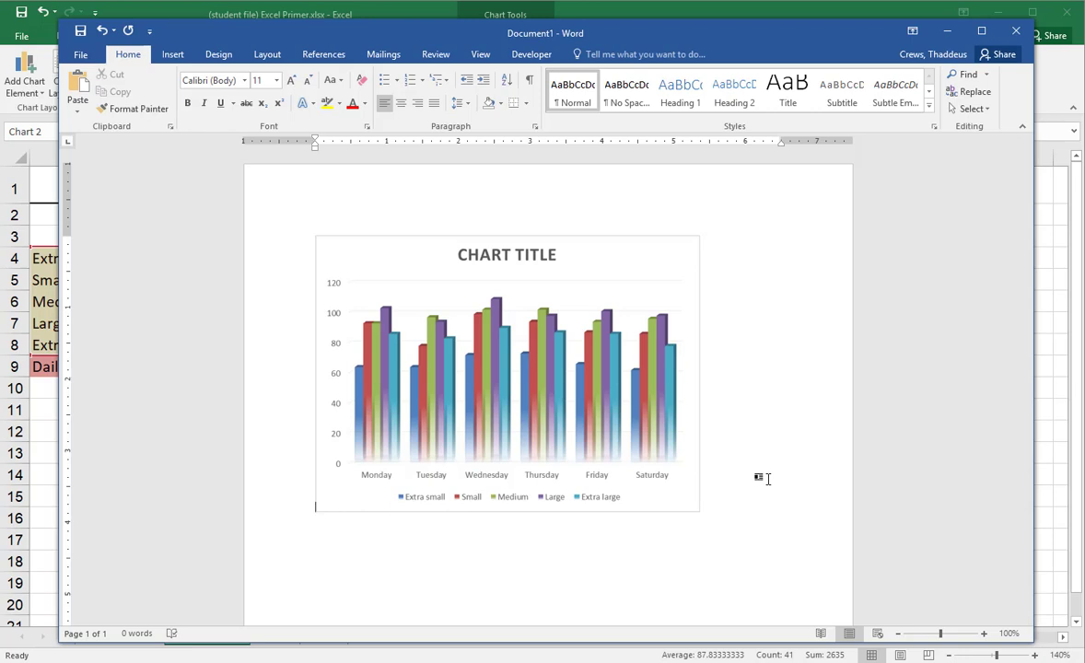
{"action": "key", "text": "Return"}
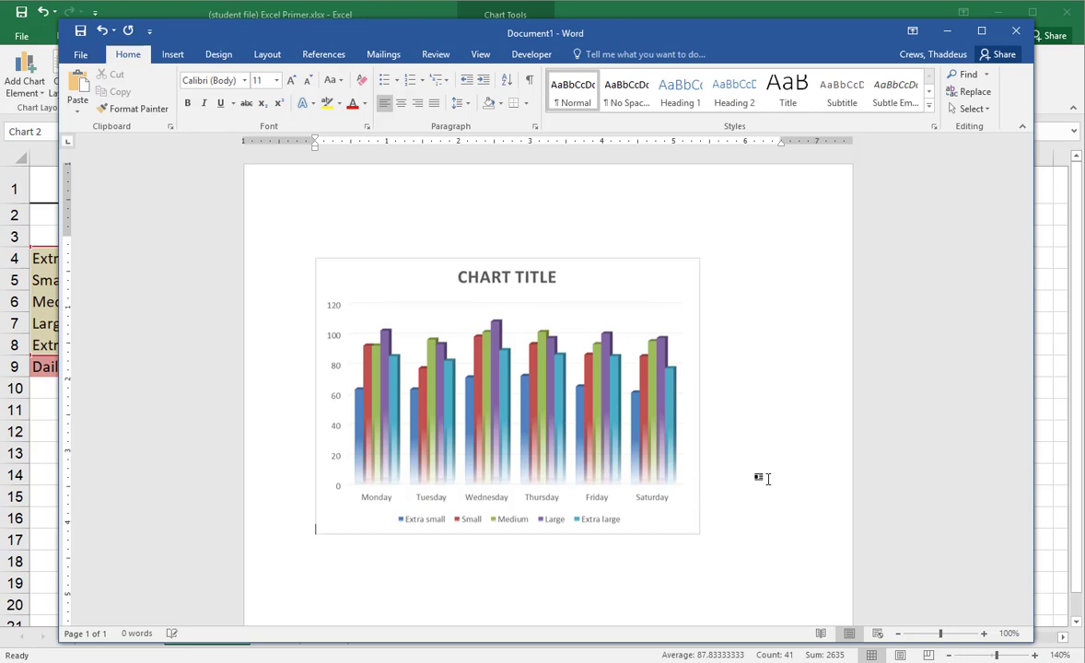
{"action": "type", "text": "Below is the Weekly tee-shirt sales for the first we"}
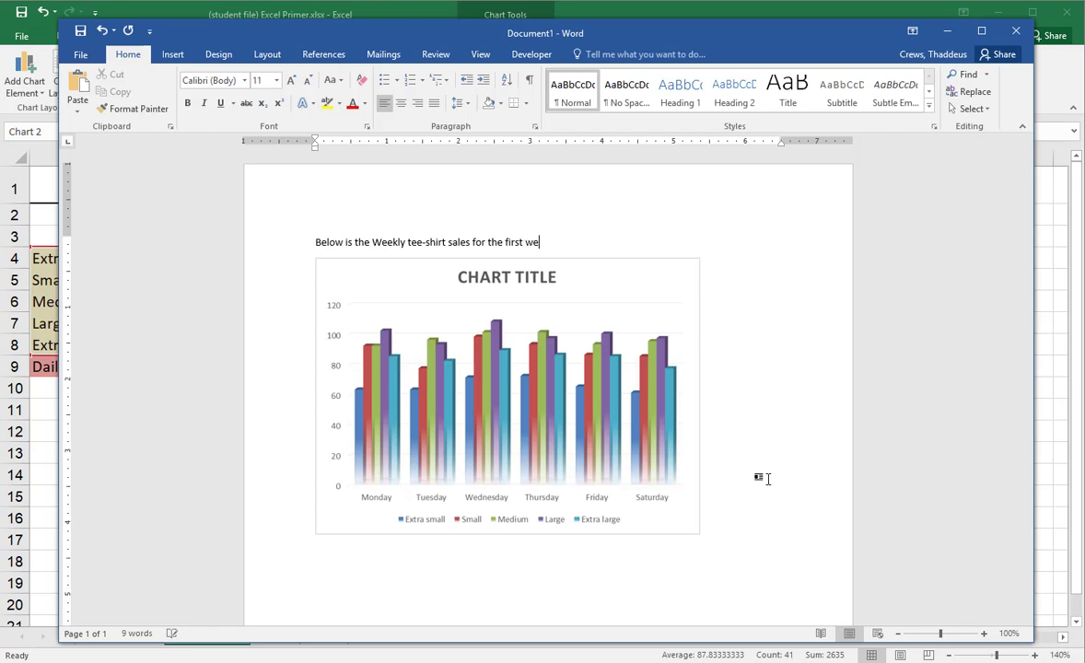
{"action": "type", "text": "a"}
{"action": "type", "text": "Q4 of the current year."}
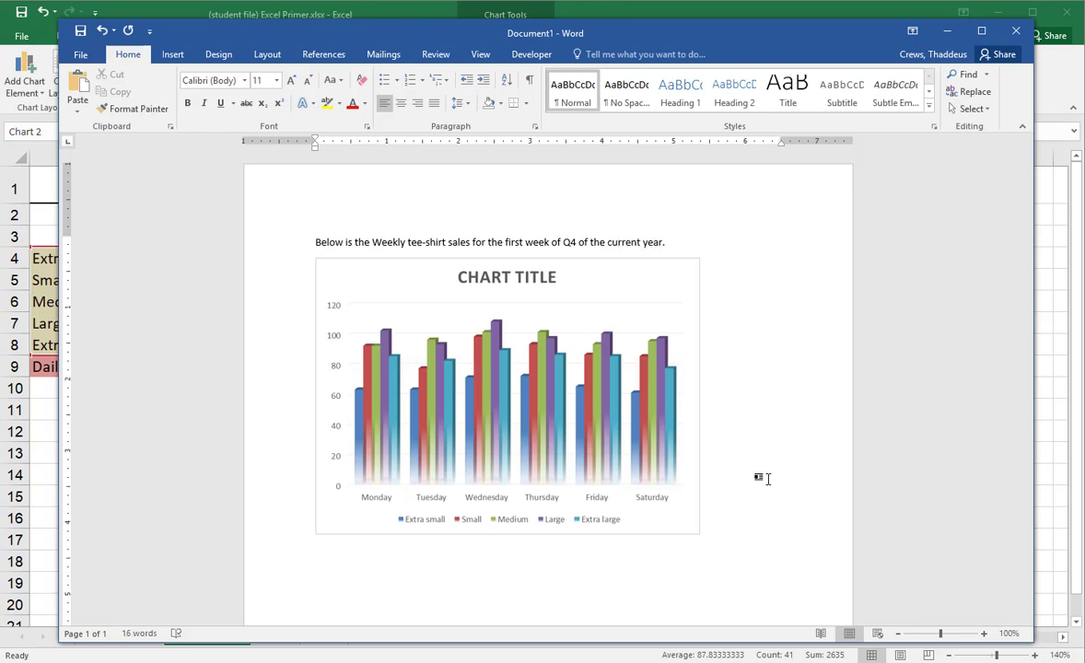
{"action": "key", "text": "BackSpace"}
{"action": "type", "text": ":"}
Write "This data suggests (blah blah blah)" below the chart picture.
{"action": "key", "text": "Down"}
{"action": "key", "text": "Down"}
{"action": "type", "text": "This dada"}
{"action": "key", "text": "BackSpace"}
{"action": "key", "text": "BackSpace"}
{"action": "type", "text": "tas suggests"}
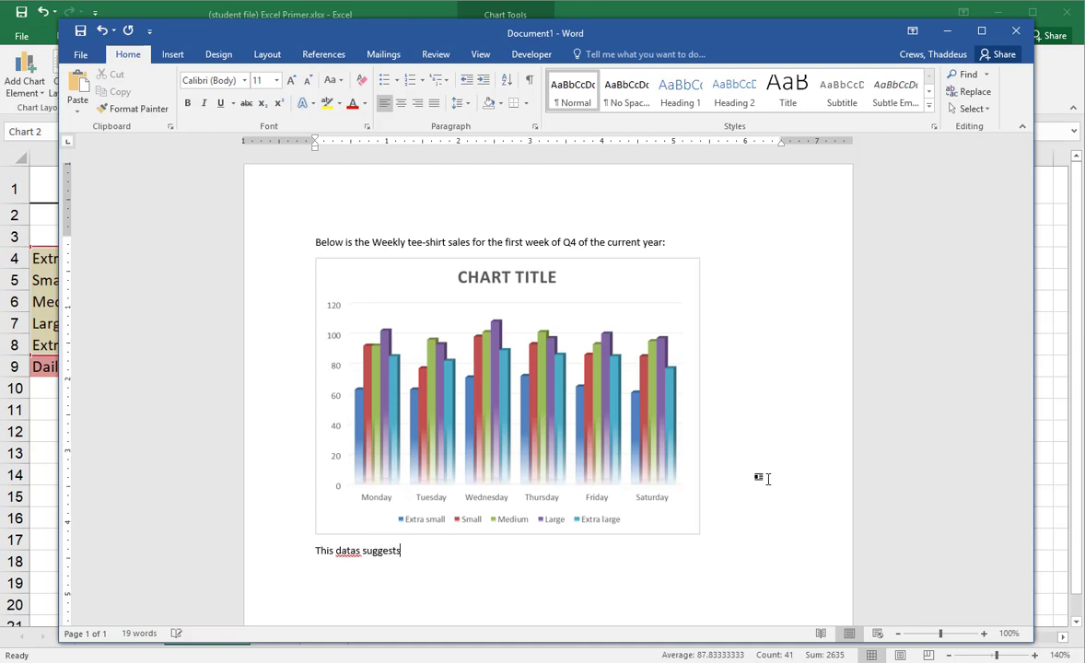
{"action": "type", "text": " (blah blah blah)"}
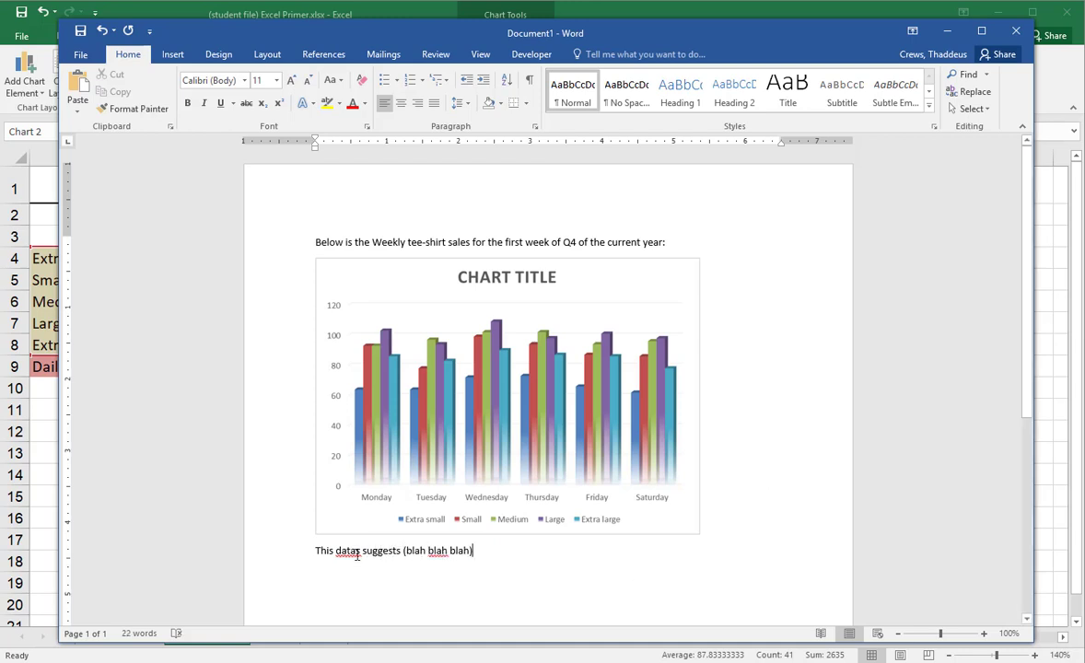
{"action": "left_click", "coordinate": [357, 553]}
{"action": "key", "text": "BackSpace"}
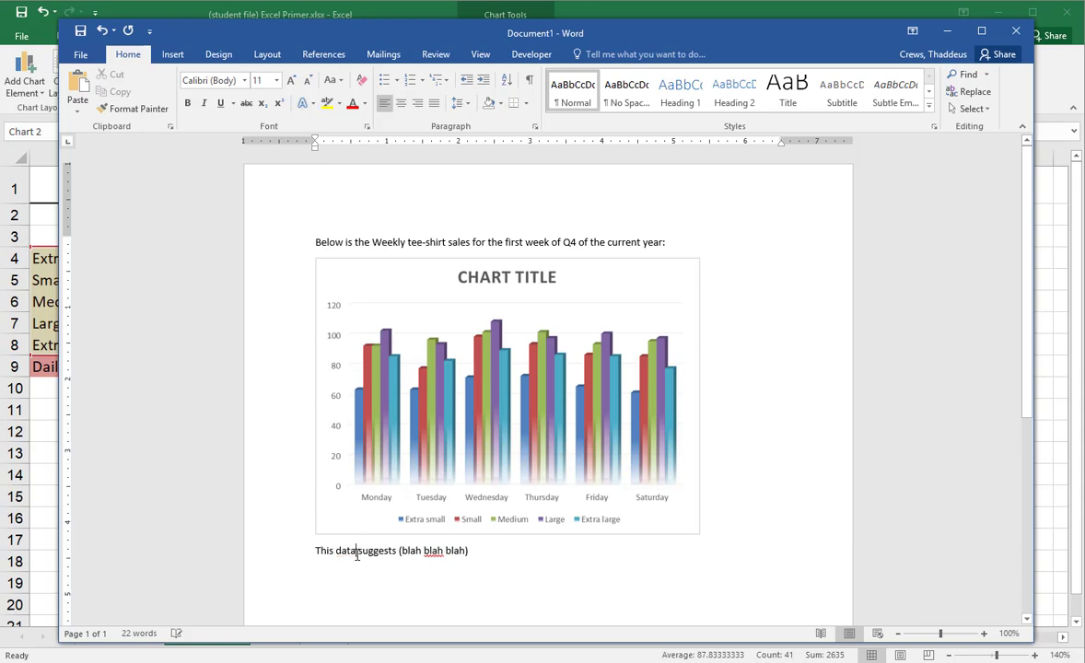
Close the Word document without saving, deselect the chart in Excel and switch to the M&Ms sheet.
{"action": "left_click", "coordinate": [527, 433]}
{"action": "left_click", "coordinate": [732, 456]}
{"action": "left_click", "coordinate": [1016, 31]}
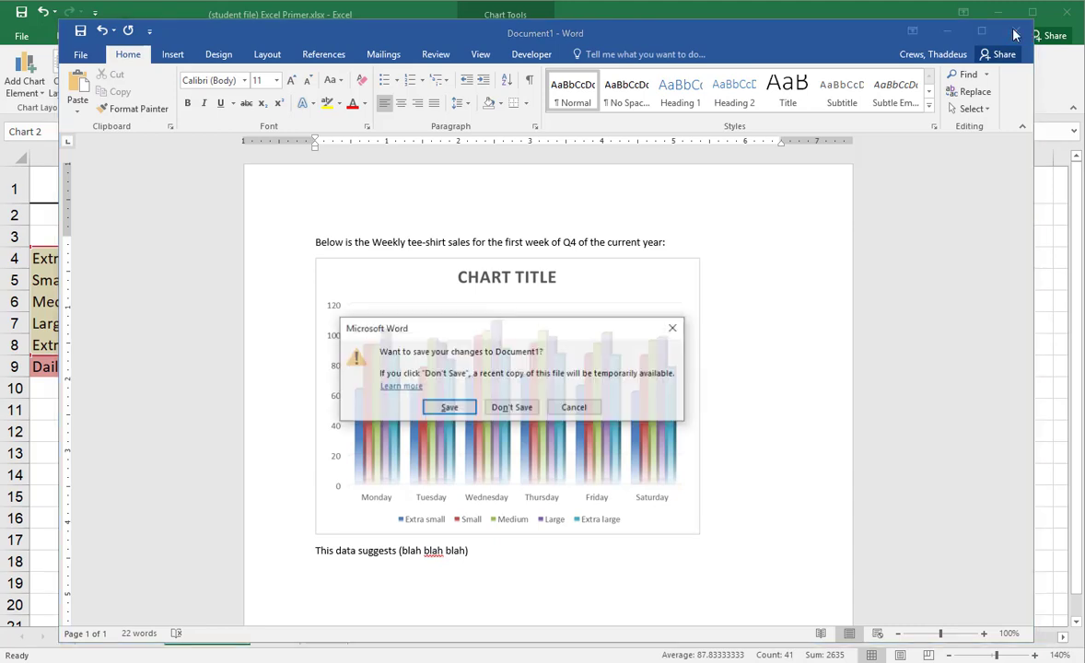
{"action": "left_click", "coordinate": [508, 407]}
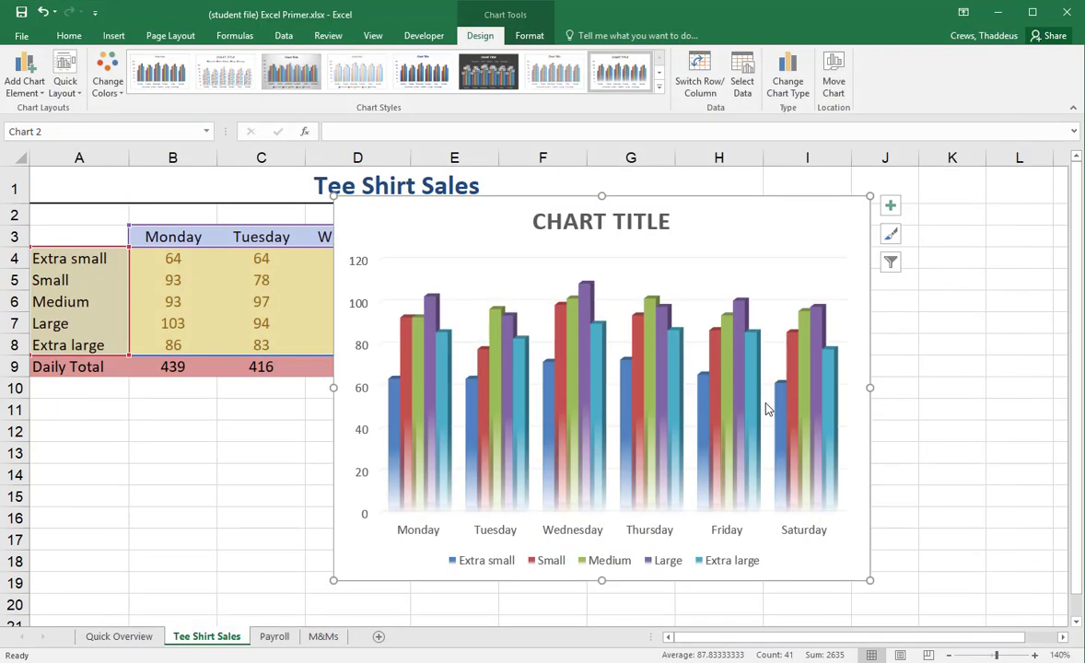
{"action": "left_click", "coordinate": [948, 414]}
{"action": "left_click", "coordinate": [323, 637]}
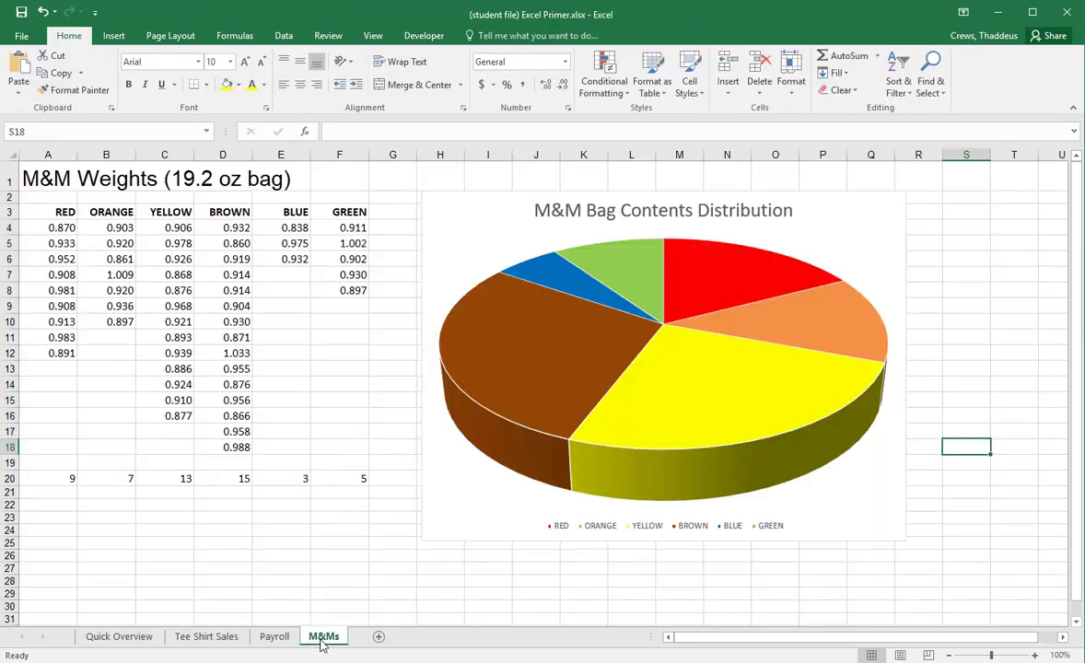